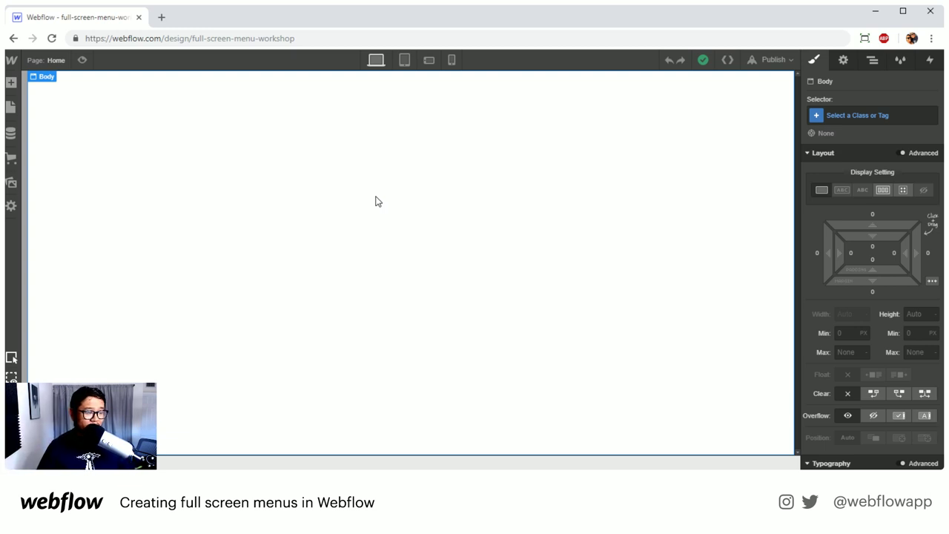
Drop a Button onto the page with 36 px top and 43 px left margins
key("a")
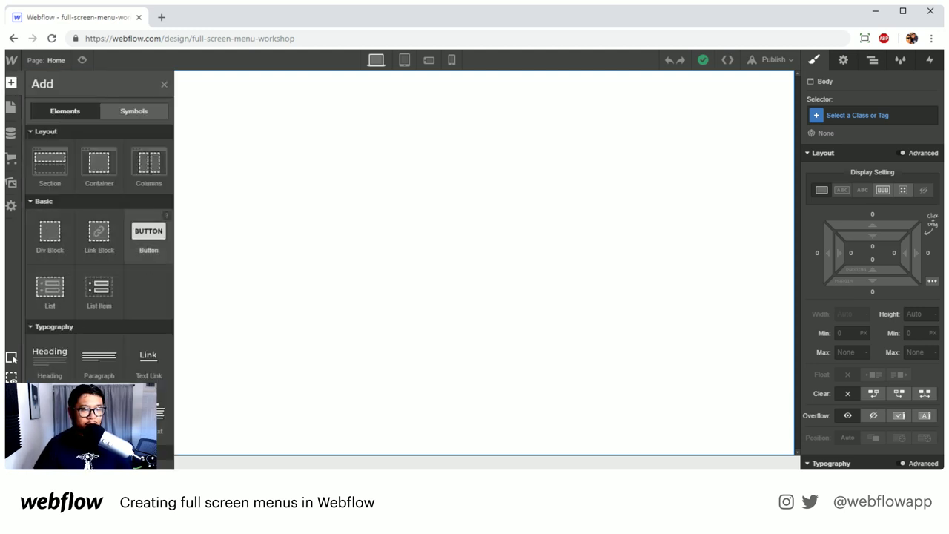
left_click_drag(149, 234, 365, 276)
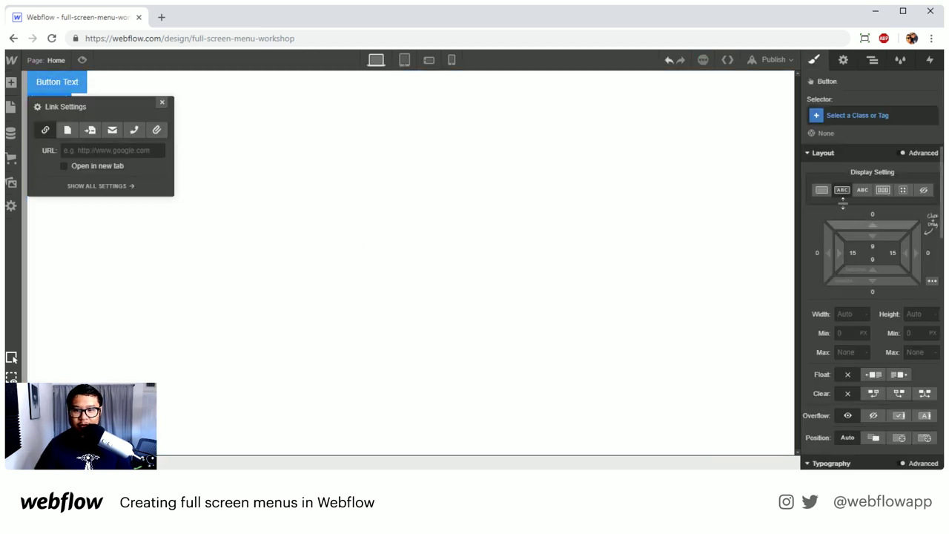
left_click_drag(814, 251, 753, 243)
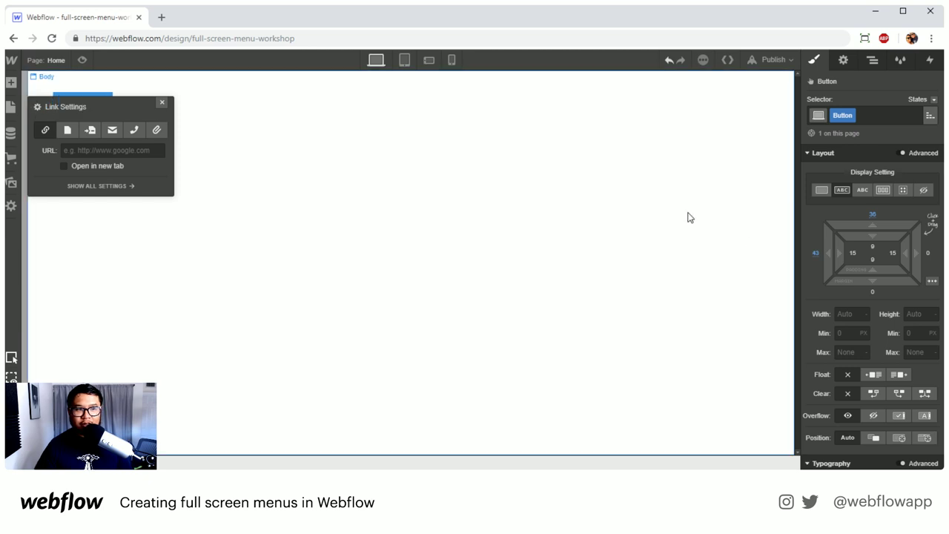
left_click(161, 105)
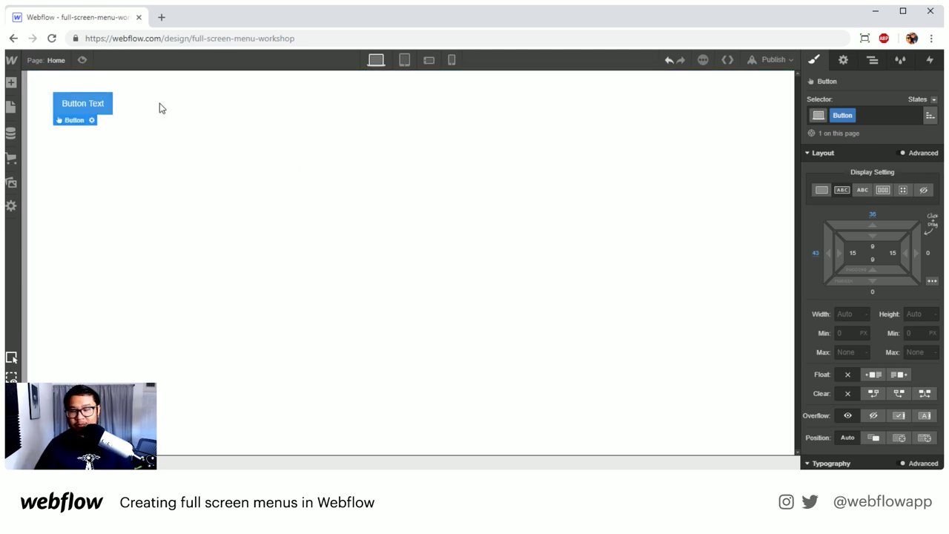
Change the button's label to 'Menu'
double_click(78, 104)
type("Menu")
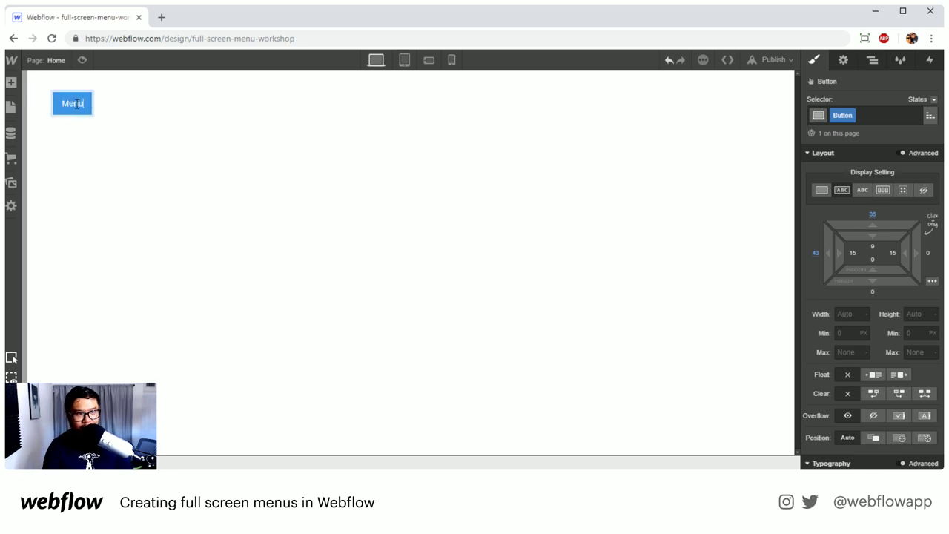
key("Escape")
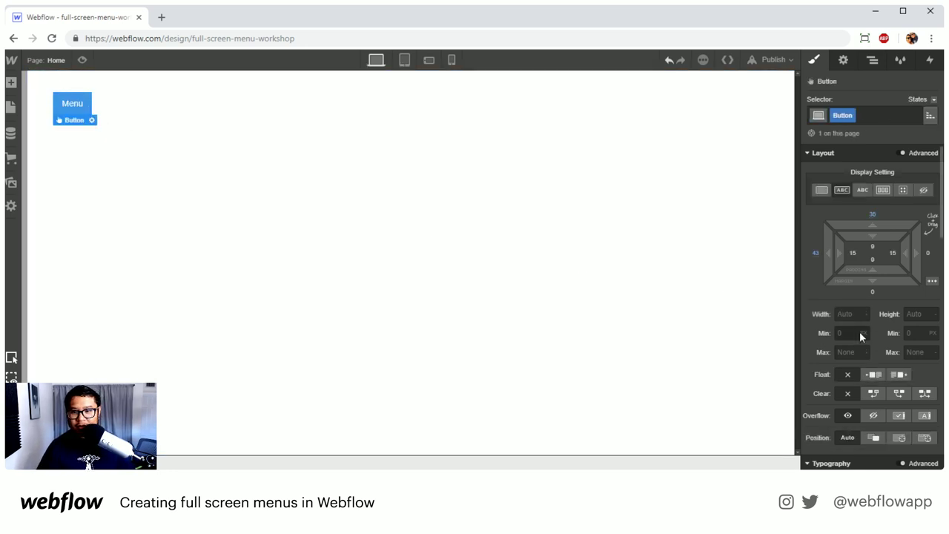
Give the Button class a 5 px border radius and reselect the Menu button
scroll(859, 330, "down", 10)
left_click(897, 435)
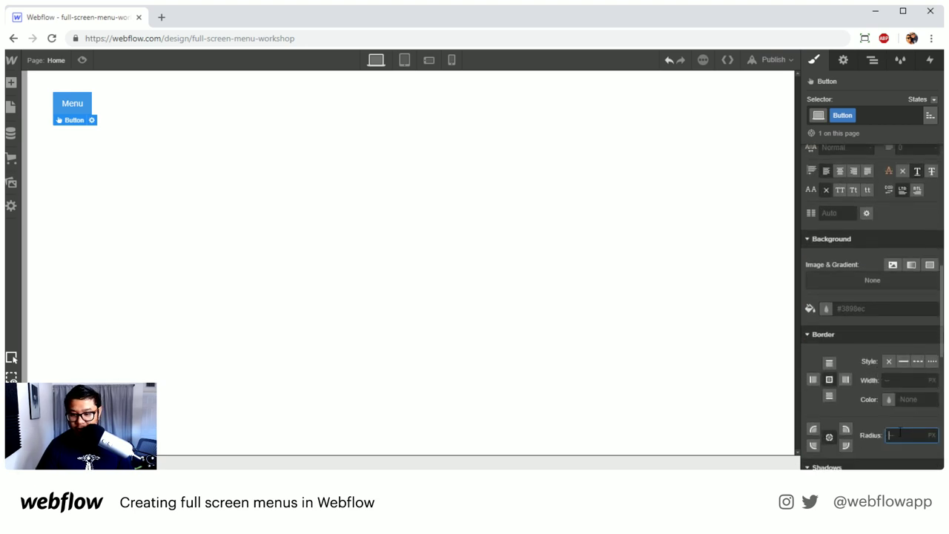
left_click(567, 327)
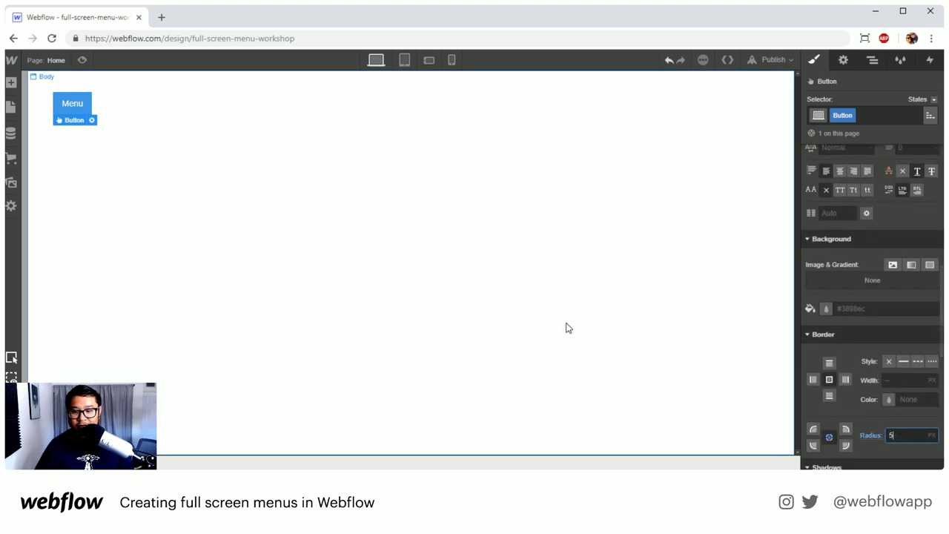
left_click(72, 104)
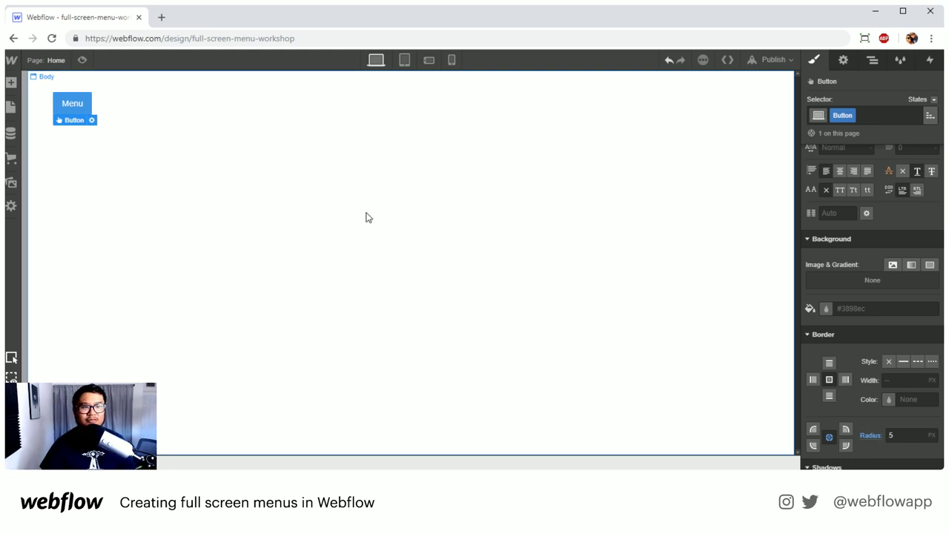
Give the button's Hover state a dark blue #234a9c background
left_click(932, 104)
left_click(913, 123)
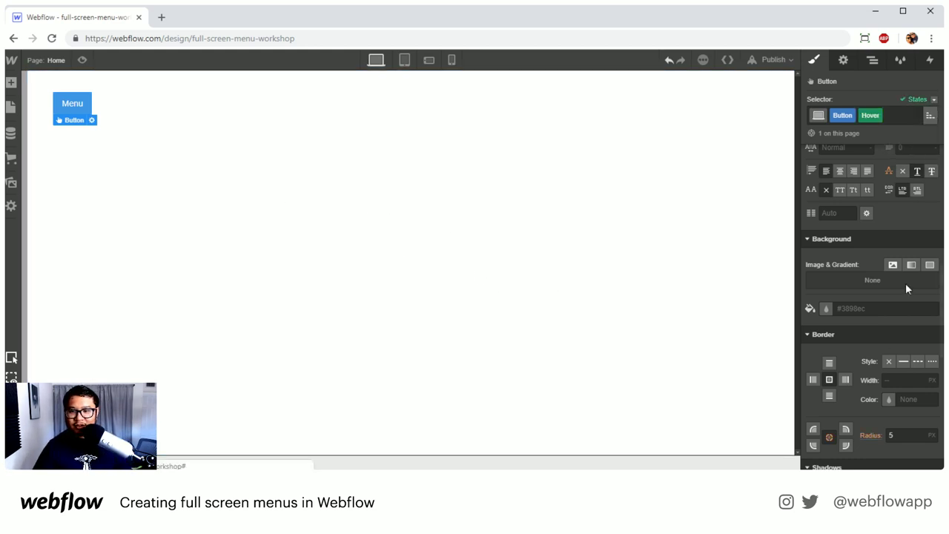
left_click(826, 308)
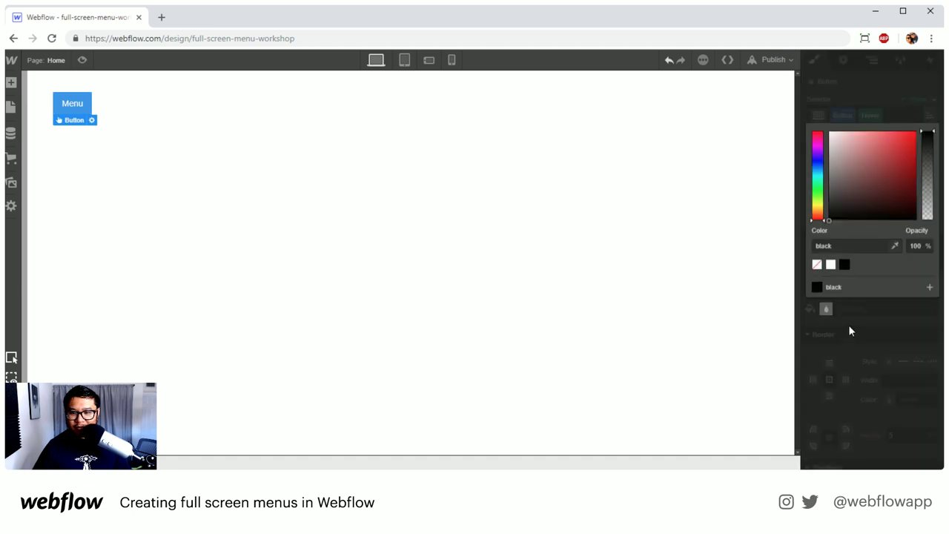
left_click(817, 164)
mouse_move(875, 132)
left_mouse_down()
mouse_move(863, 132)
mouse_move(910, 140)
mouse_move(898, 166)
left_mouse_up()
left_click(764, 143)
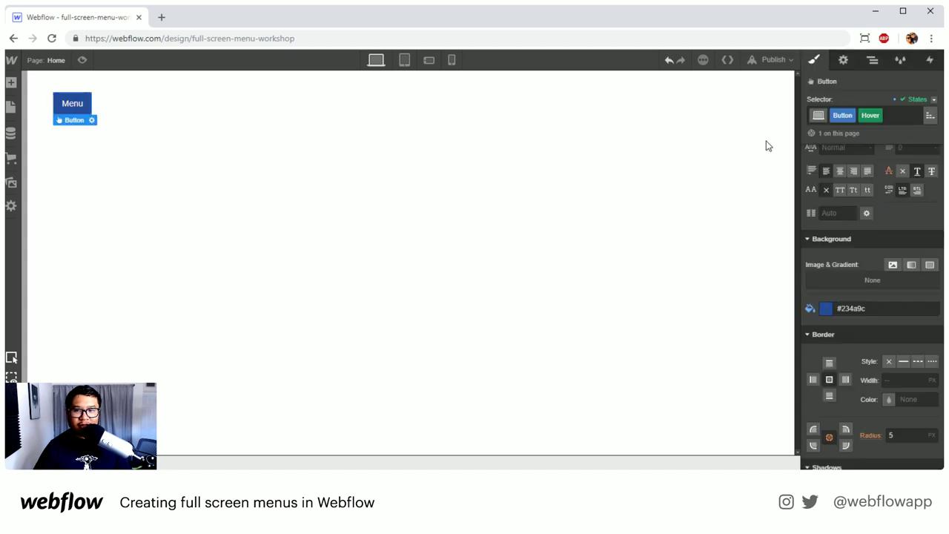
left_click(764, 143)
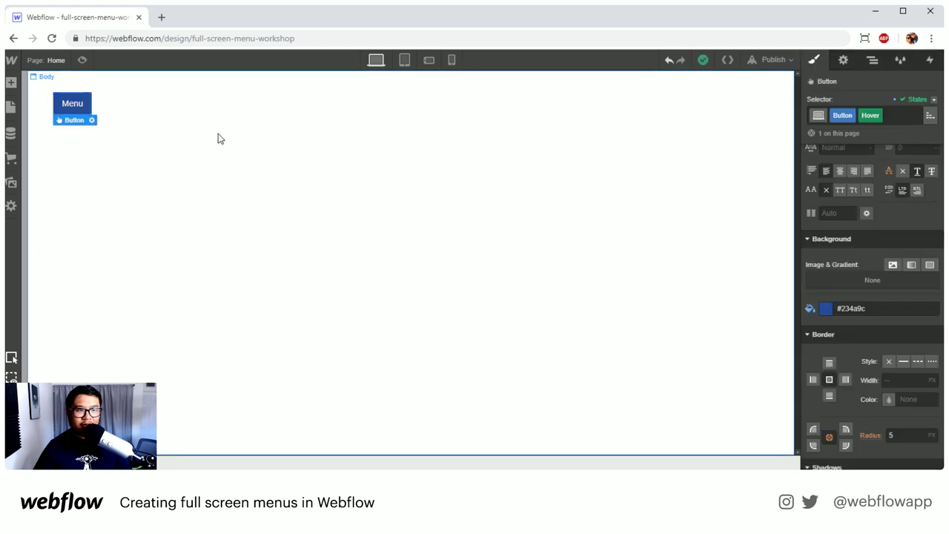
Preview the page to test the Menu button's hover colour, then return to designing
left_click(82, 60)
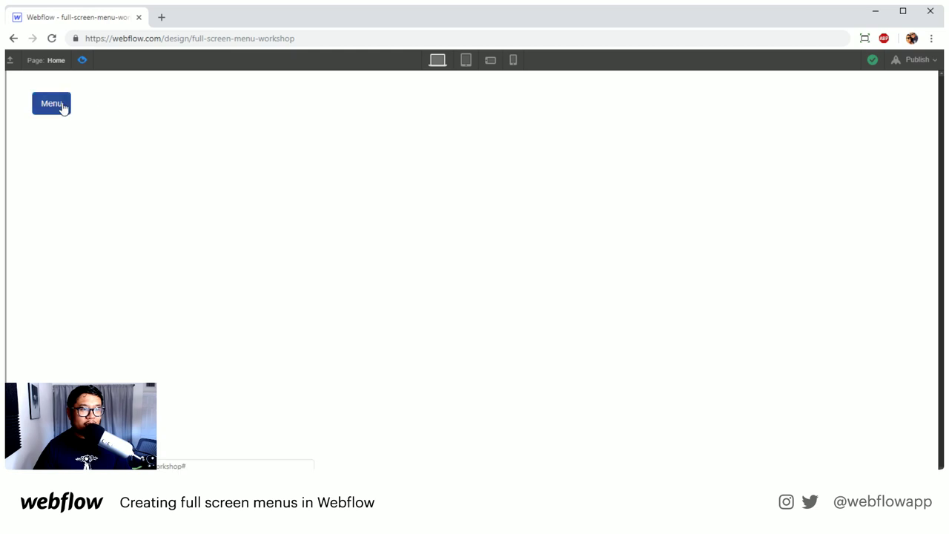
left_click(83, 60)
left_click(83, 60)
left_click(82, 60)
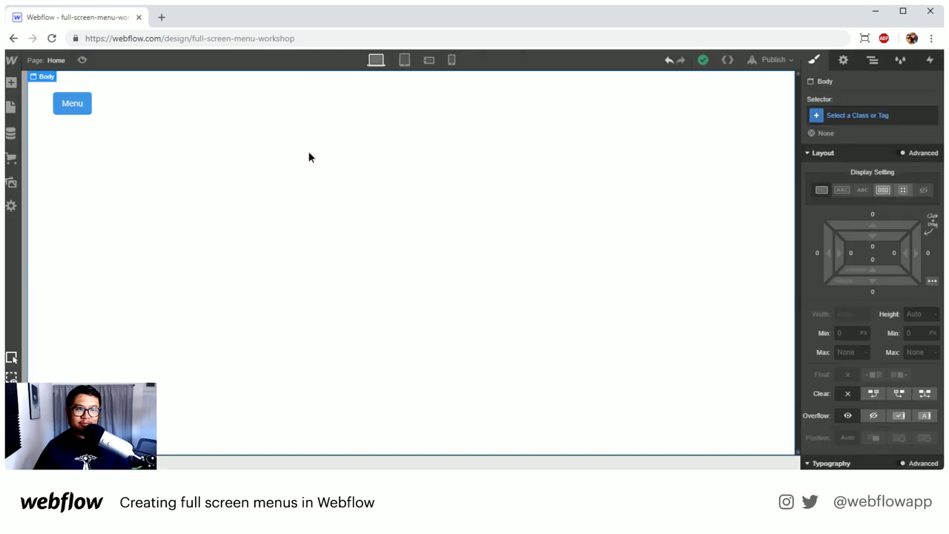
Add a Div Block below the Menu button and give it the class 'nav'
key("a")
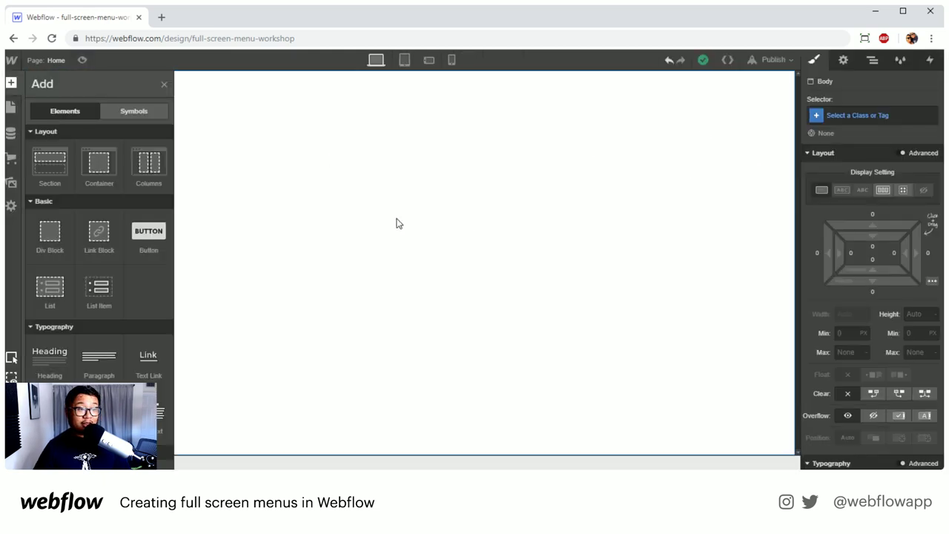
left_click_drag(50, 237, 408, 261)
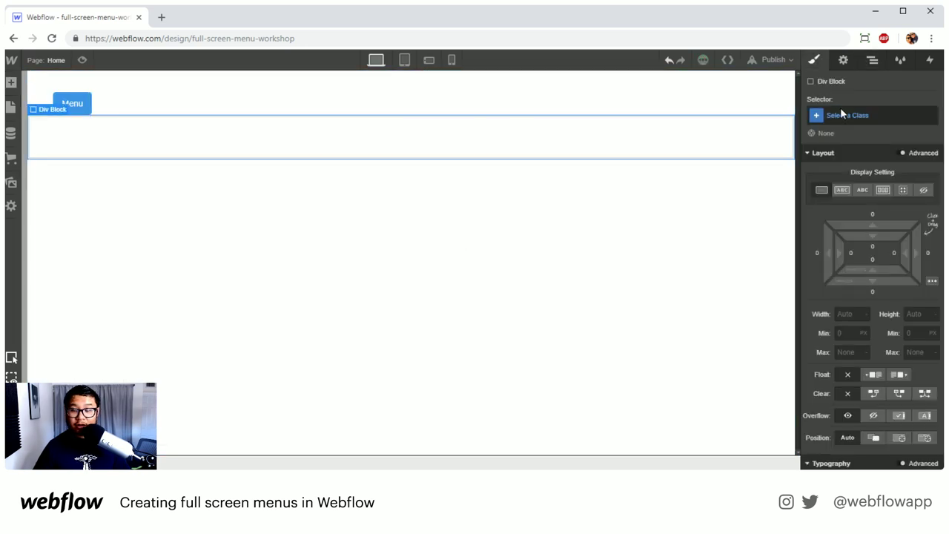
left_click(863, 115)
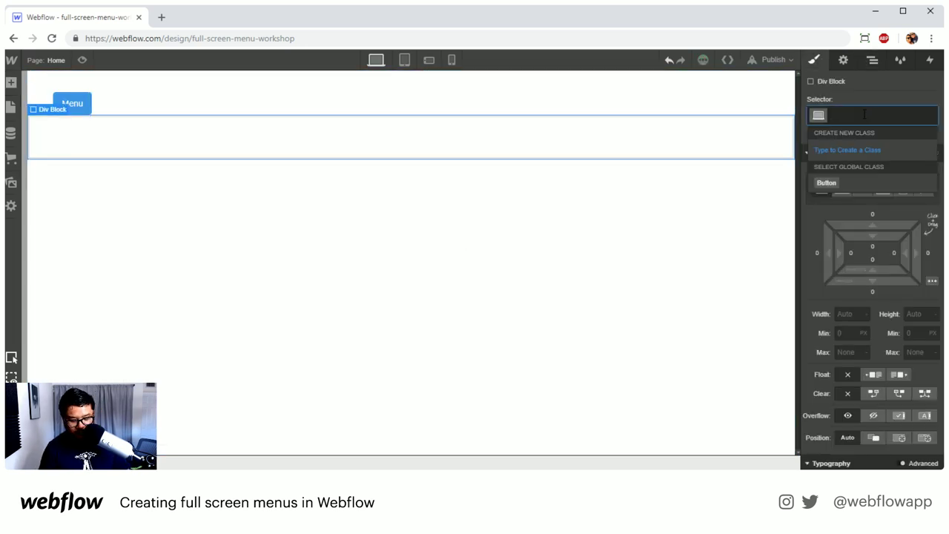
type("nav")
key("Return")
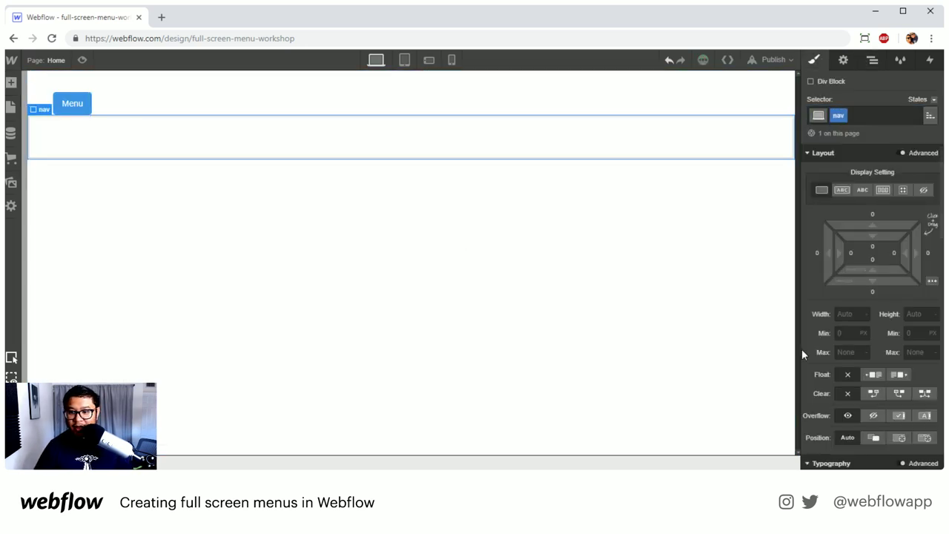
Make the nav fixed with the full-window preset and a z-index of 9001
left_click(923, 437)
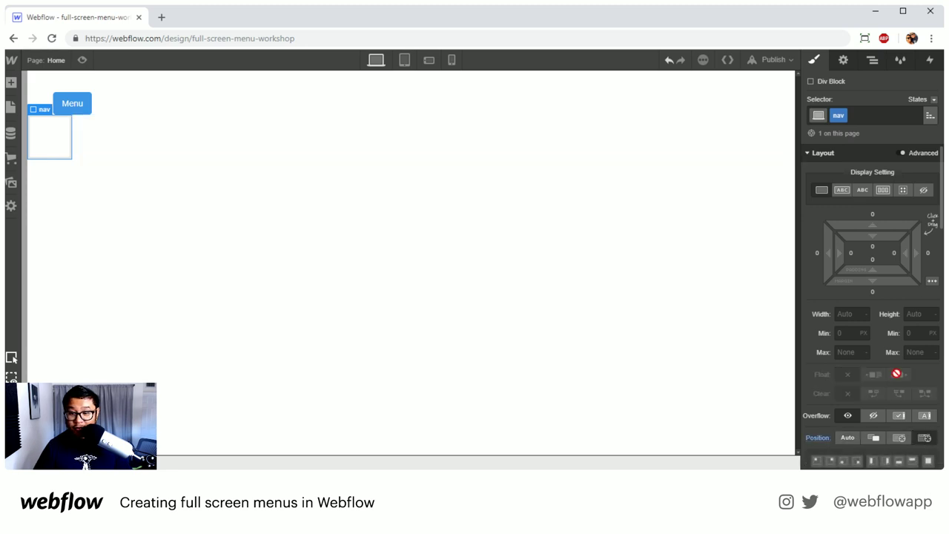
scroll(923, 437, "down", 1)
left_click(927, 401)
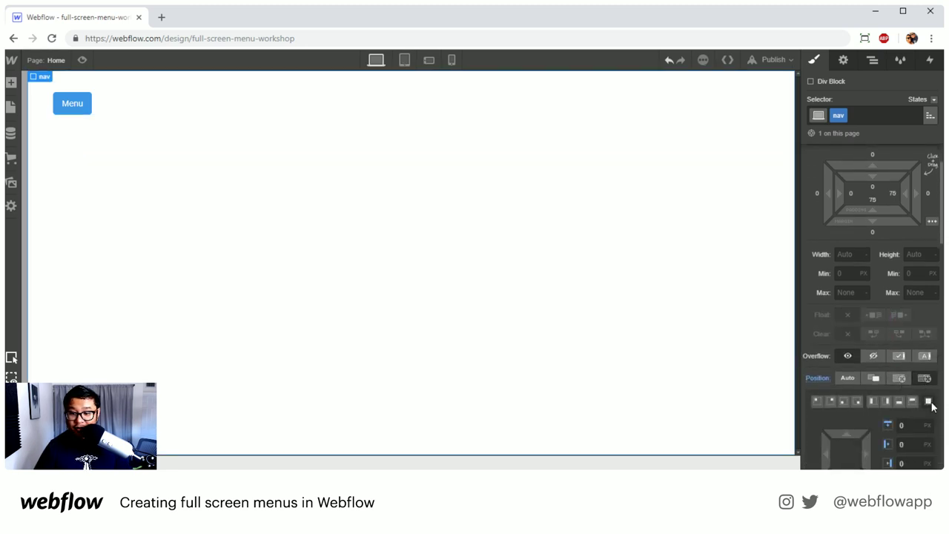
scroll(926, 390, "down", 2)
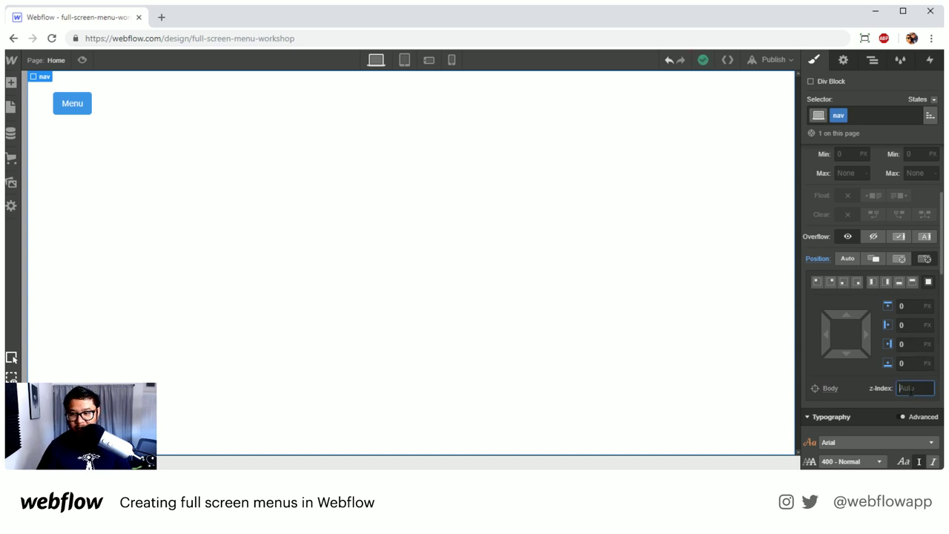
type("9000")
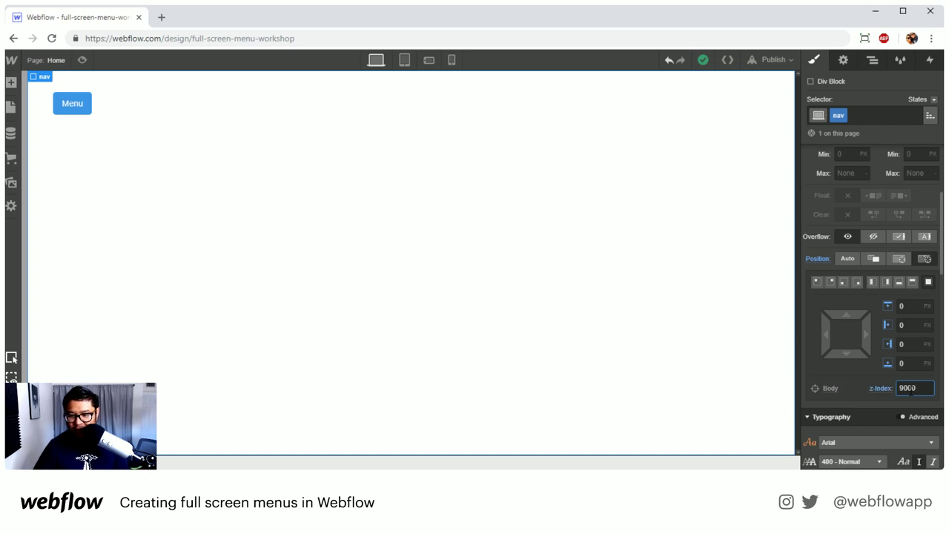
key("Up")
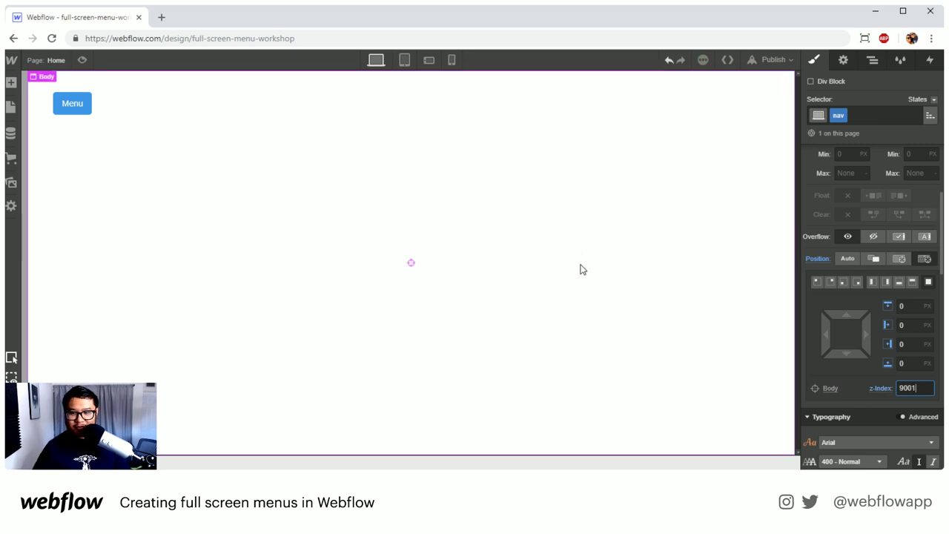
Give the nav a pale yellow #fafdd1 background
scroll(898, 321, "down", 2)
scroll(898, 321, "down", 3)
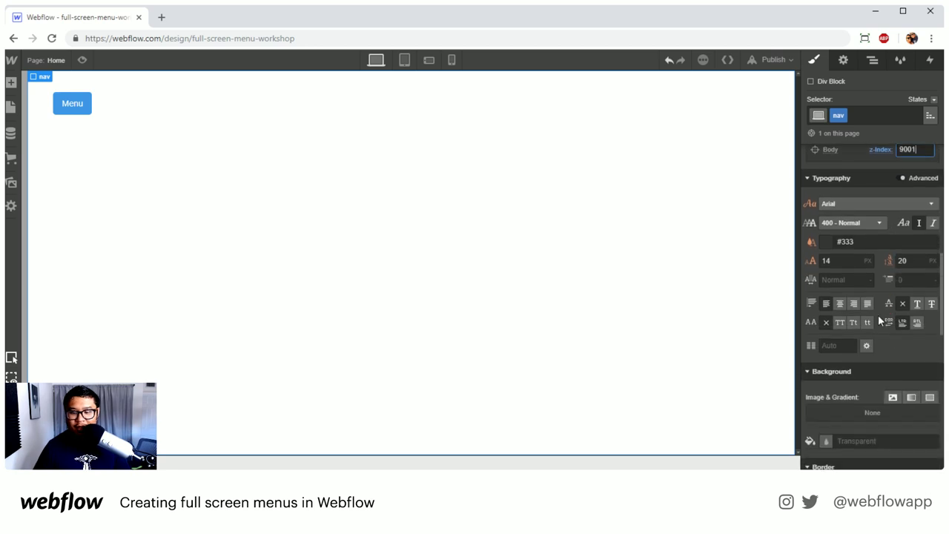
scroll(881, 320, "down", 3)
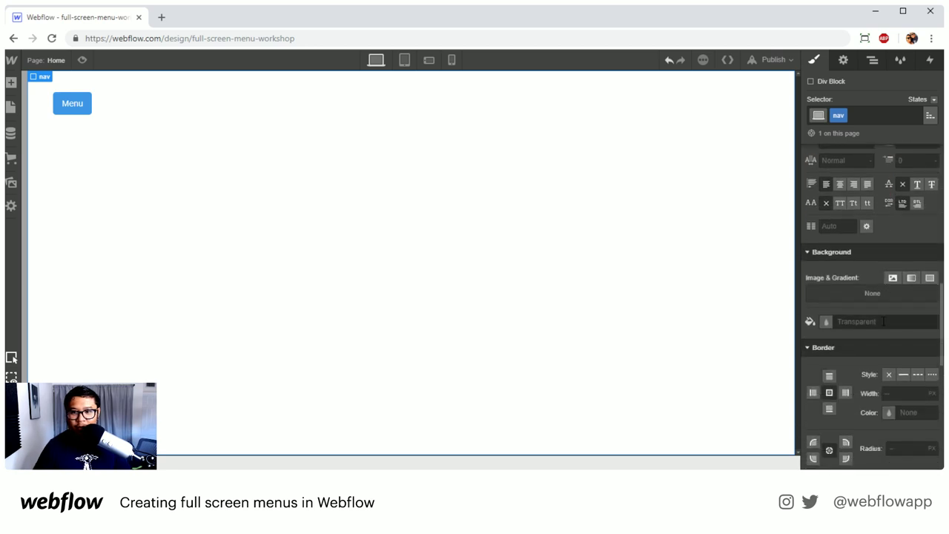
left_click(827, 321)
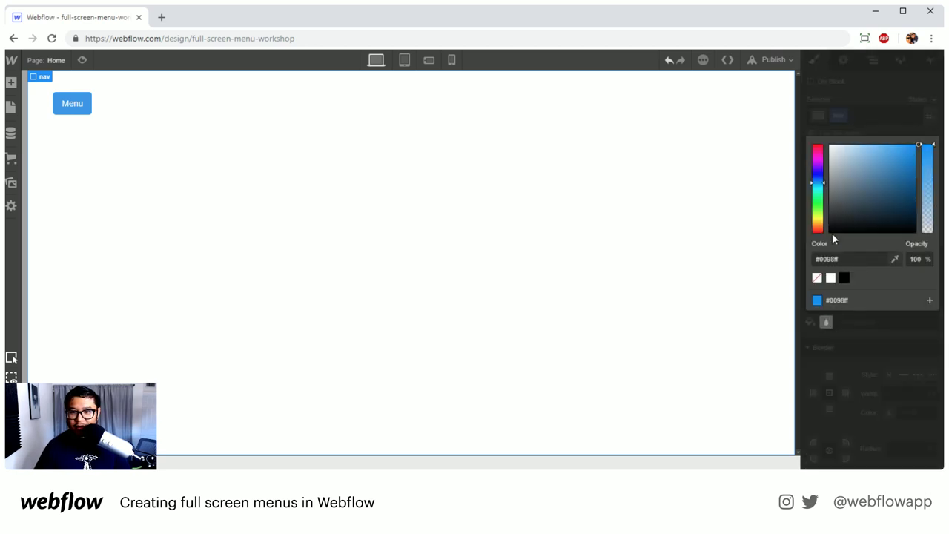
left_click(817, 217)
left_click(919, 145)
left_click_drag(850, 204, 844, 145)
left_click(861, 115)
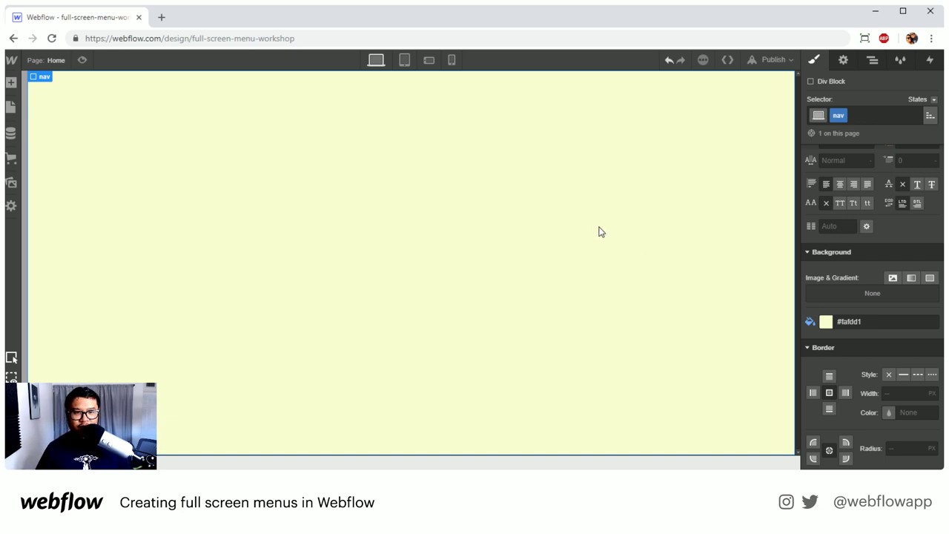
Set the nav's display to Flex with its contents centred horizontally
key("a")
key("a")
scroll(856, 302, "up", 3)
scroll(856, 303, "up", 5)
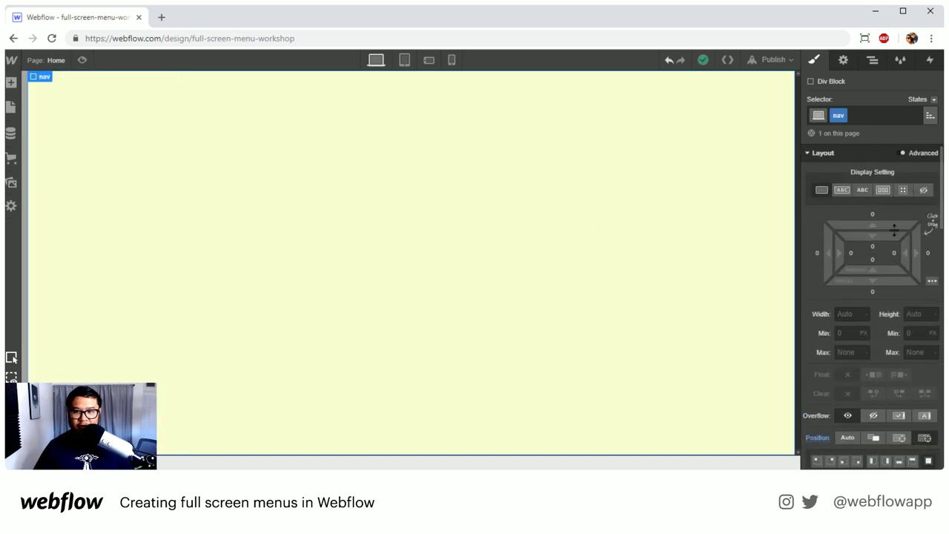
left_click(884, 189)
left_click(845, 243)
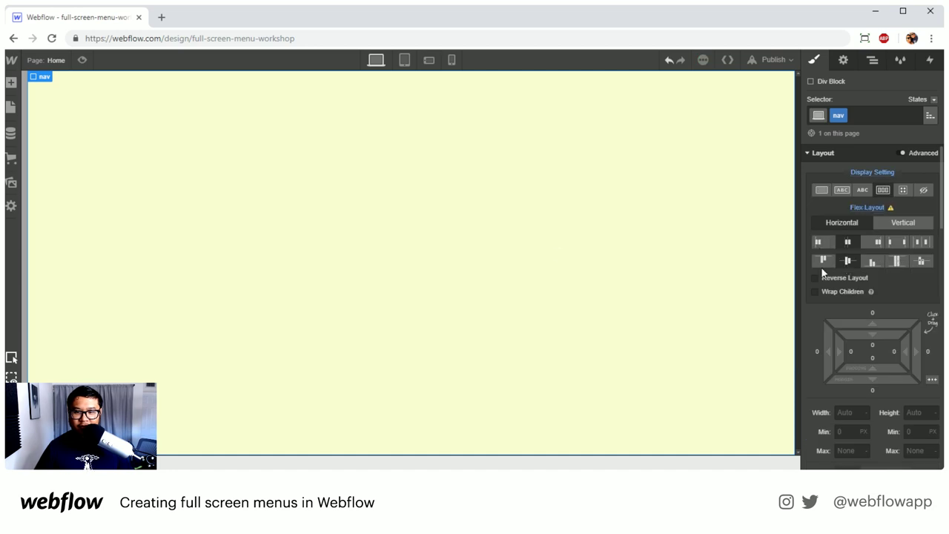
Add a text block reading 'Nav menu' inside the nav, then reselect the nav container
key("a")
left_click_drag(149, 415, 465, 252)
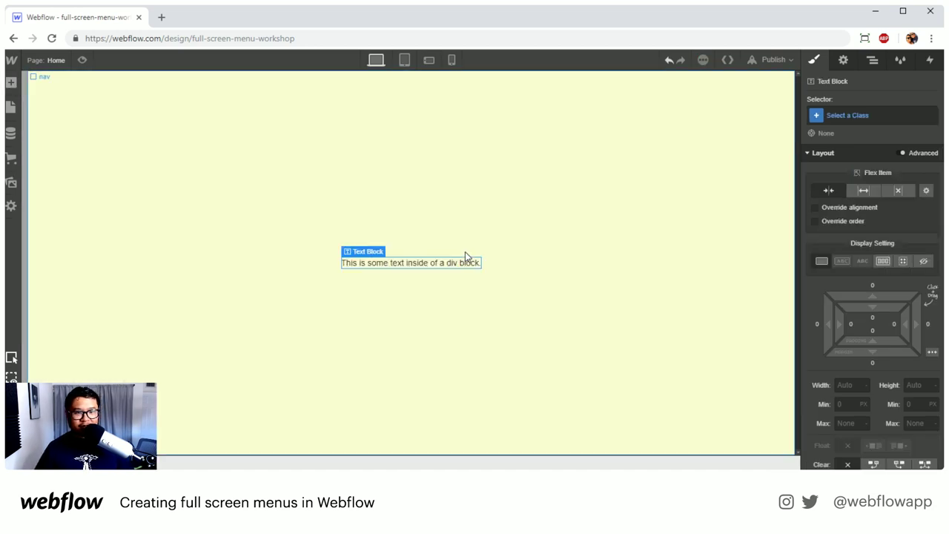
double_click(444, 264)
type("Nav menu")
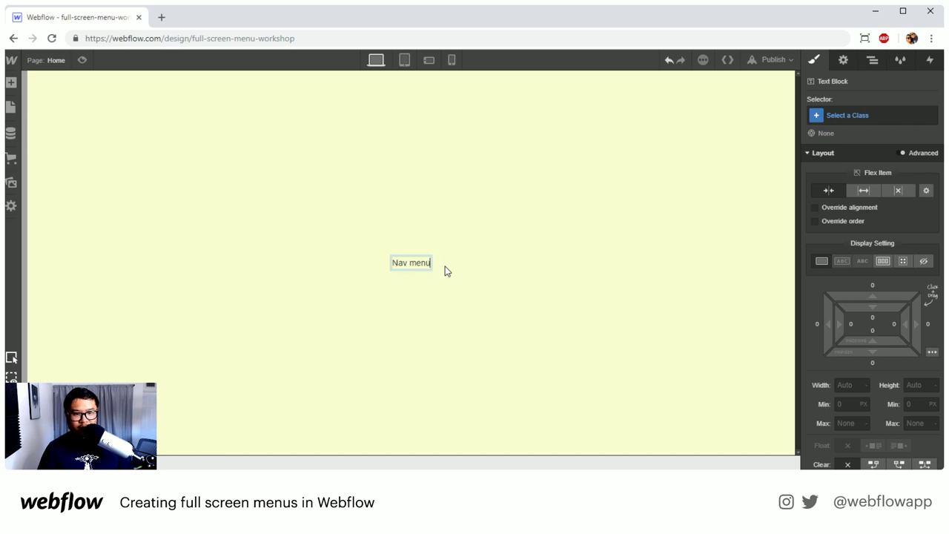
key("Escape")
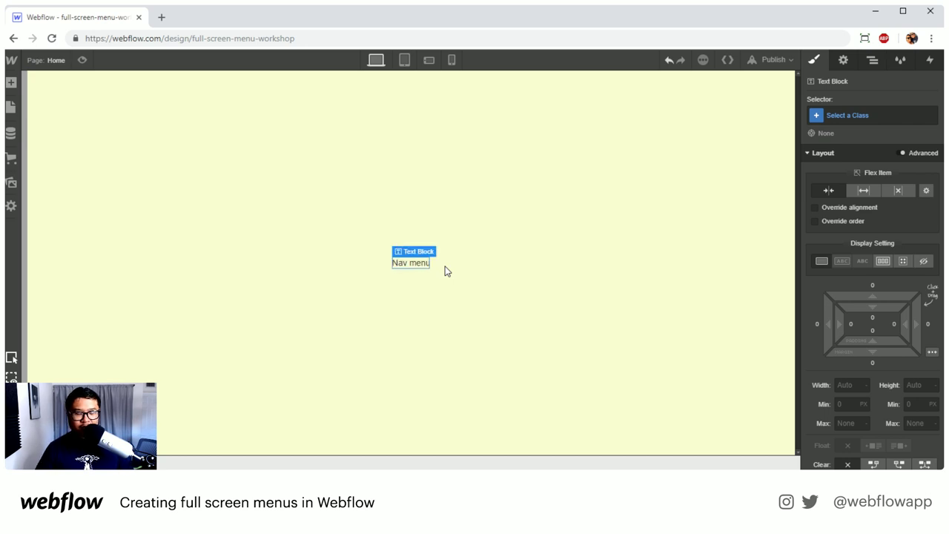
left_click(570, 275)
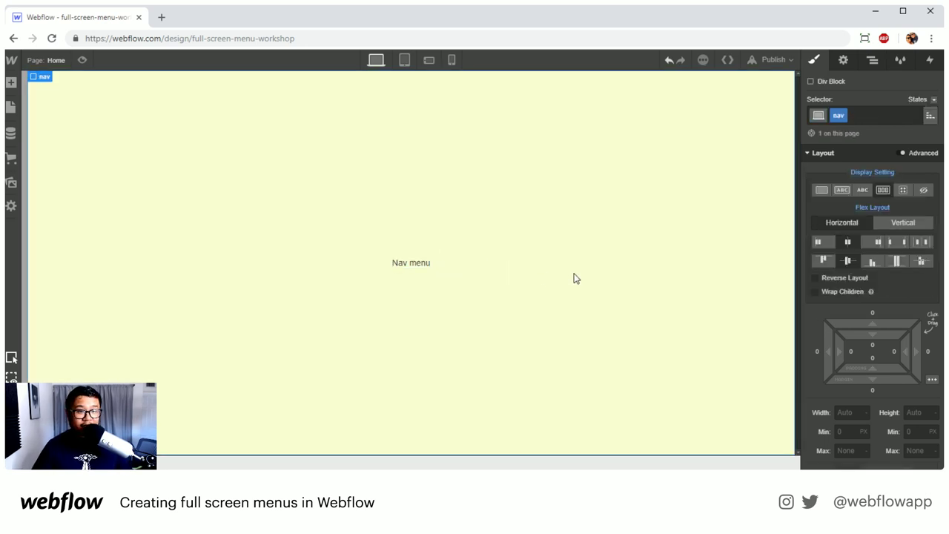
key("a")
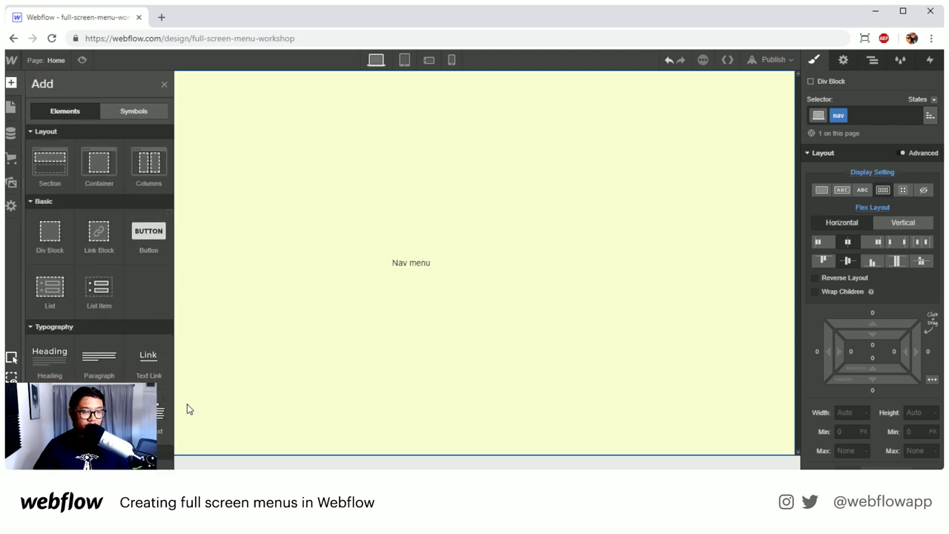
Add a button inside the nav, absolutely positioned top-right with 15 px top and right offsets
left_click_drag(148, 231, 455, 165)
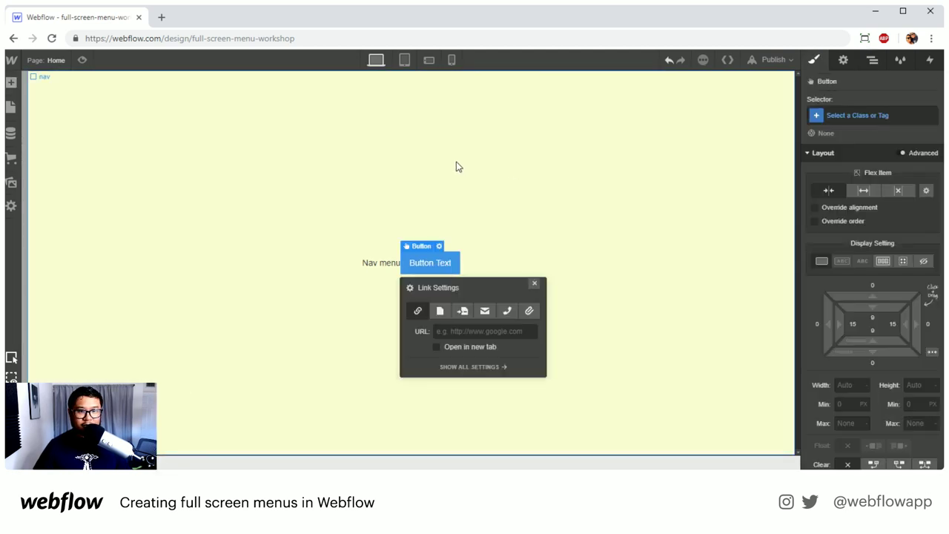
scroll(886, 420, "down", 3)
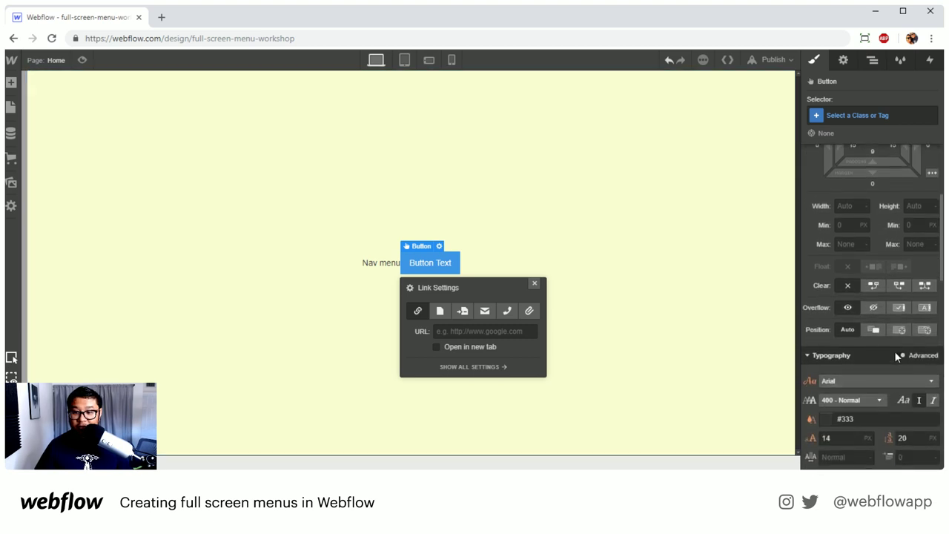
left_click(898, 329)
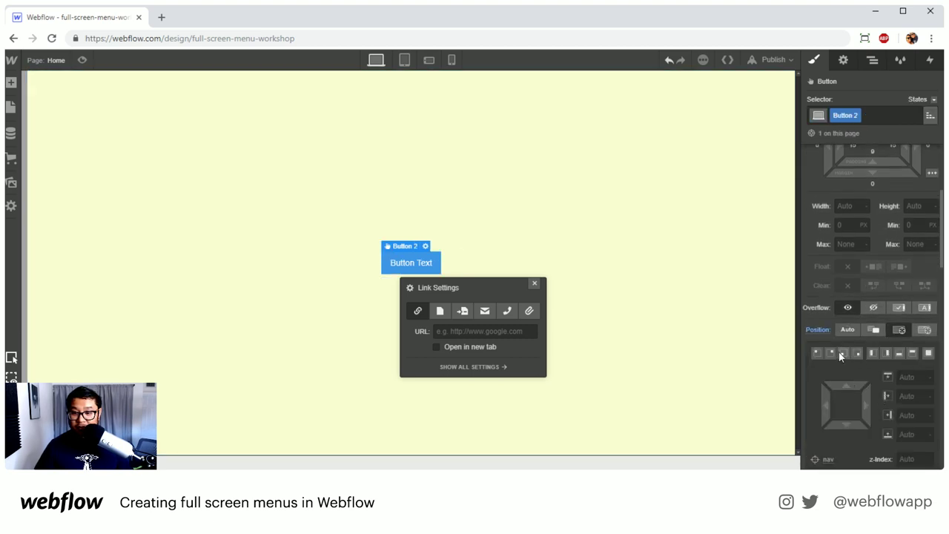
left_click(842, 353)
left_click(534, 283)
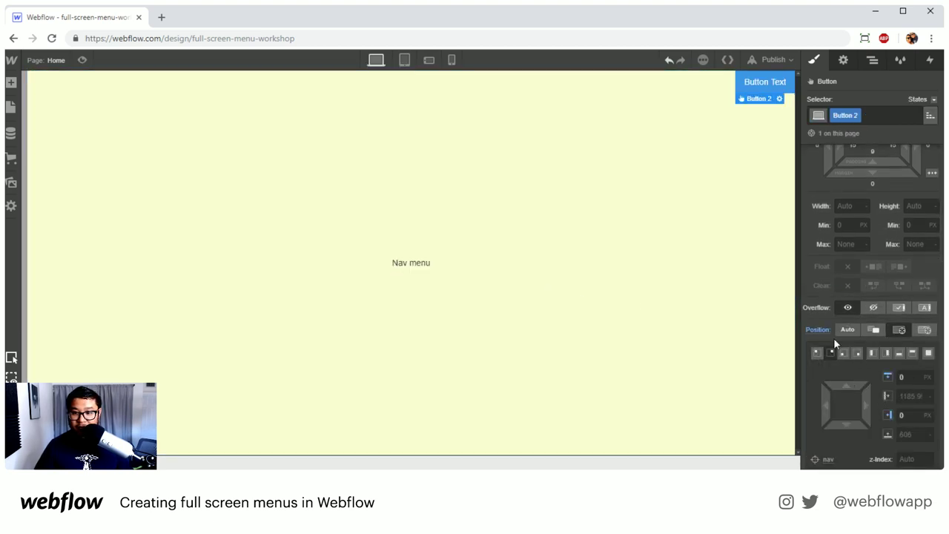
left_click_drag(845, 387, 844, 413)
left_click(887, 420)
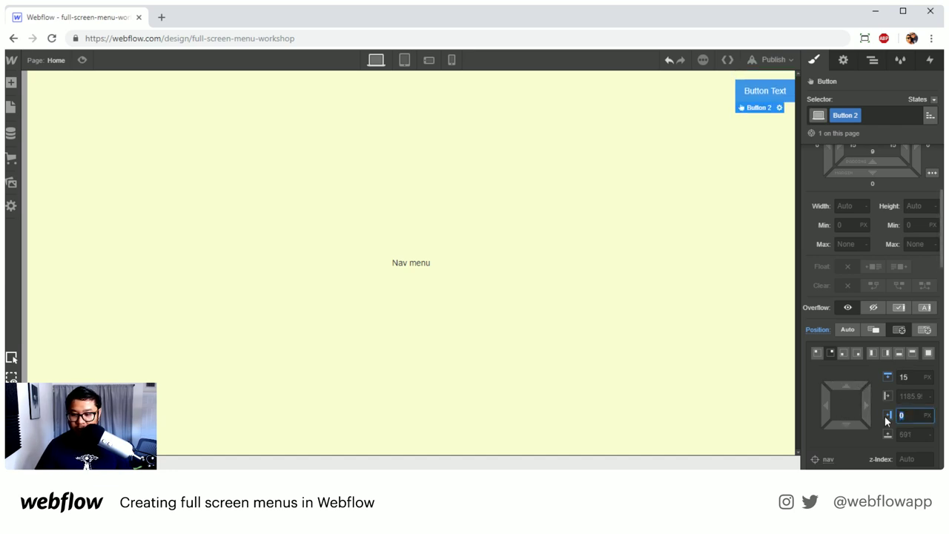
type("15")
left_click(745, 96)
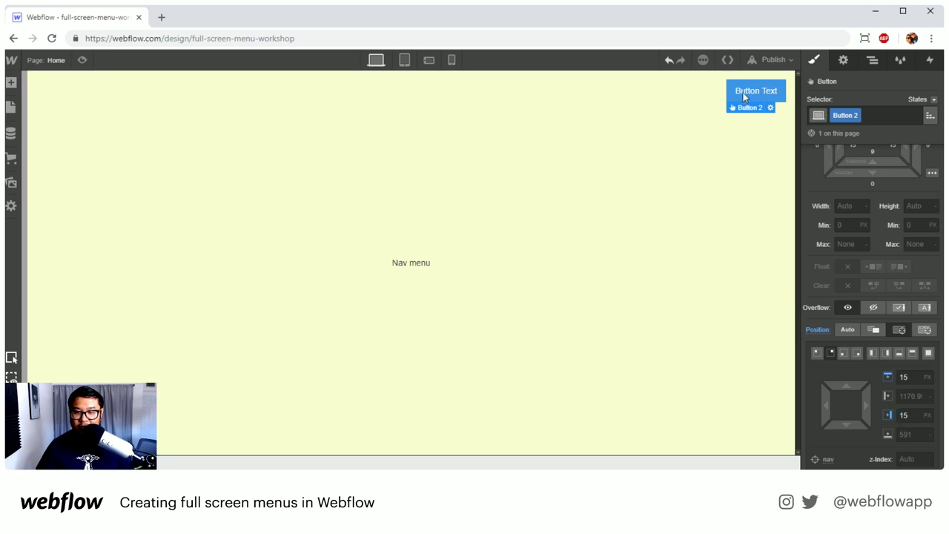
double_click(743, 95)
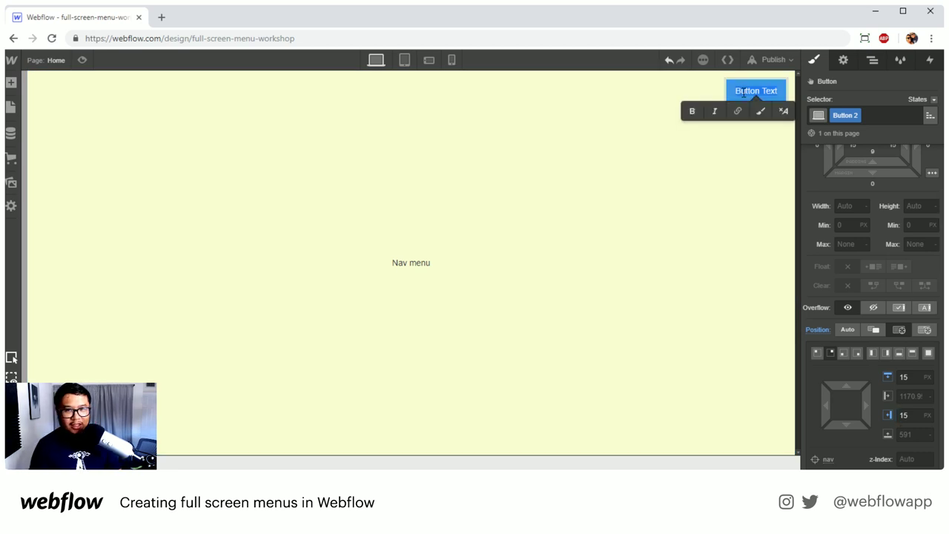
Change the nav button's label to 'Close menu'
key("ctrl+a")
type("Close menu")
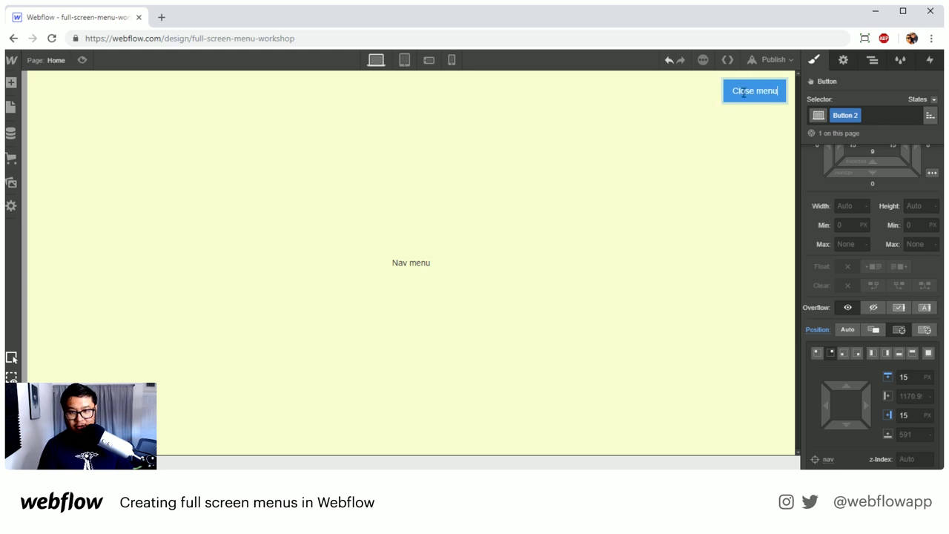
key("Escape")
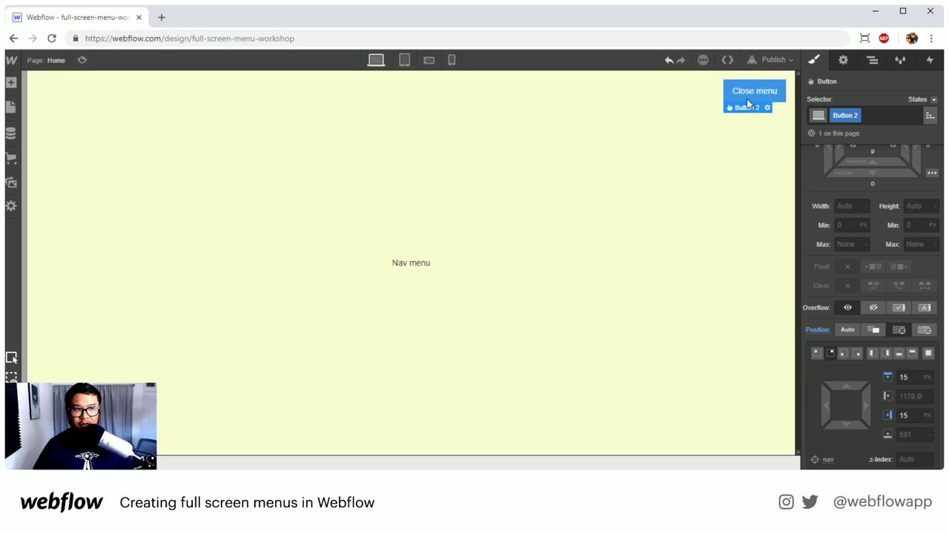
left_click(816, 353)
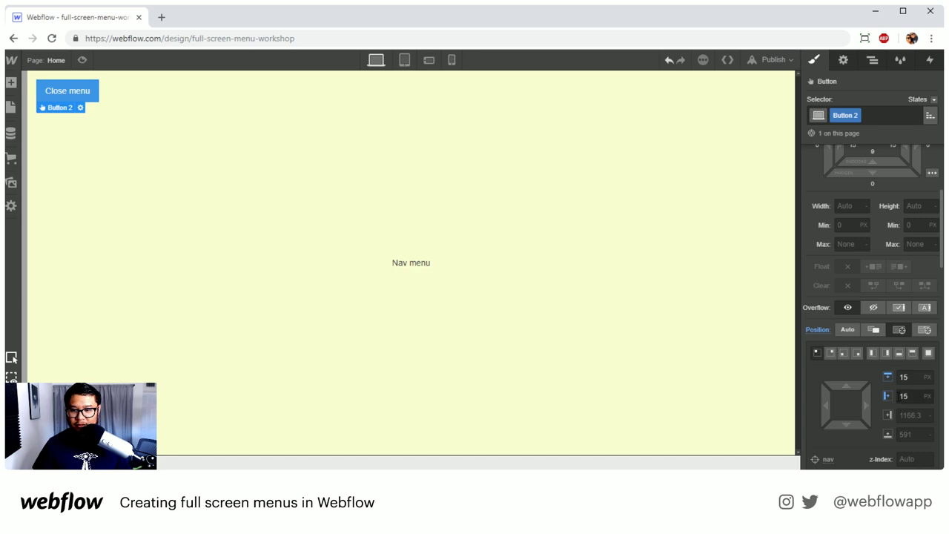
Replace the Button 2 class with Button and add a 'close' combo class
scroll(855, 189, "down", 4)
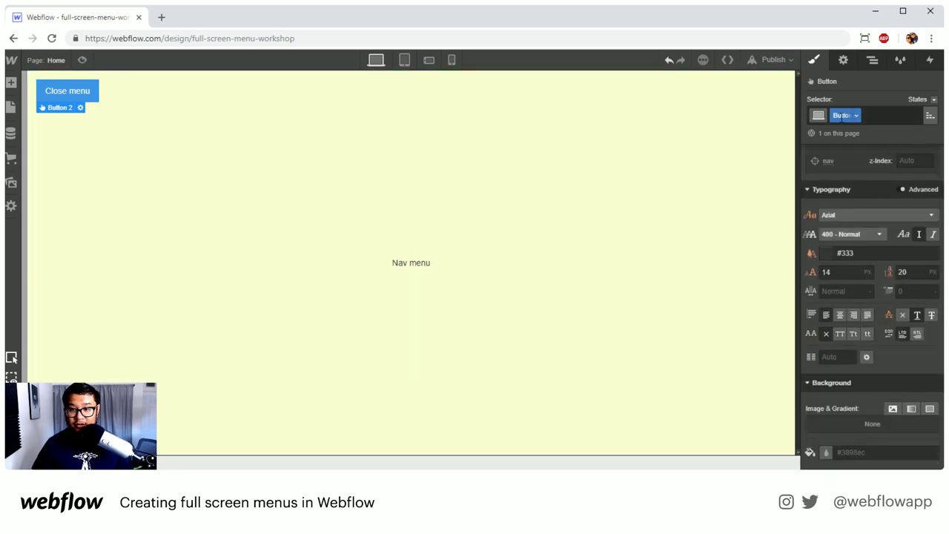
double_click(842, 115)
type("button")
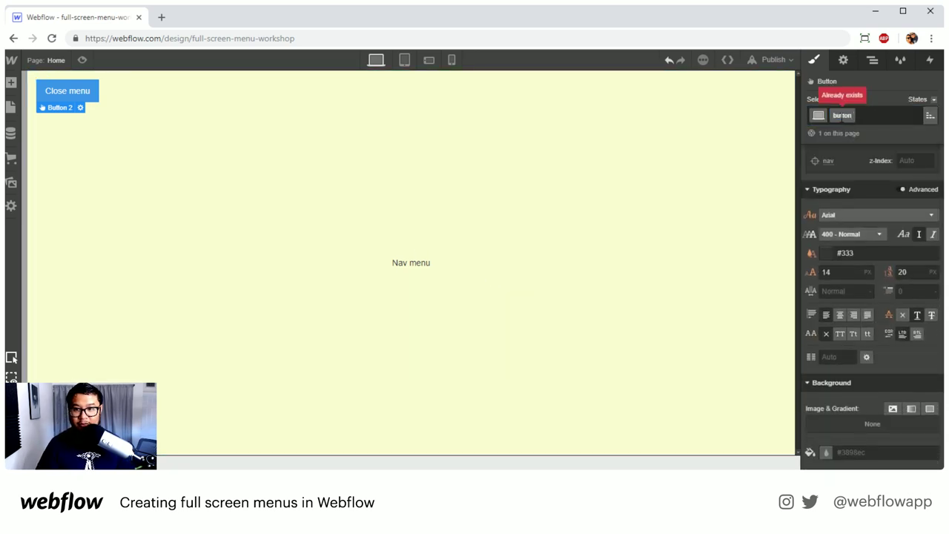
key("Escape")
left_click(865, 116)
key("BackSpace")
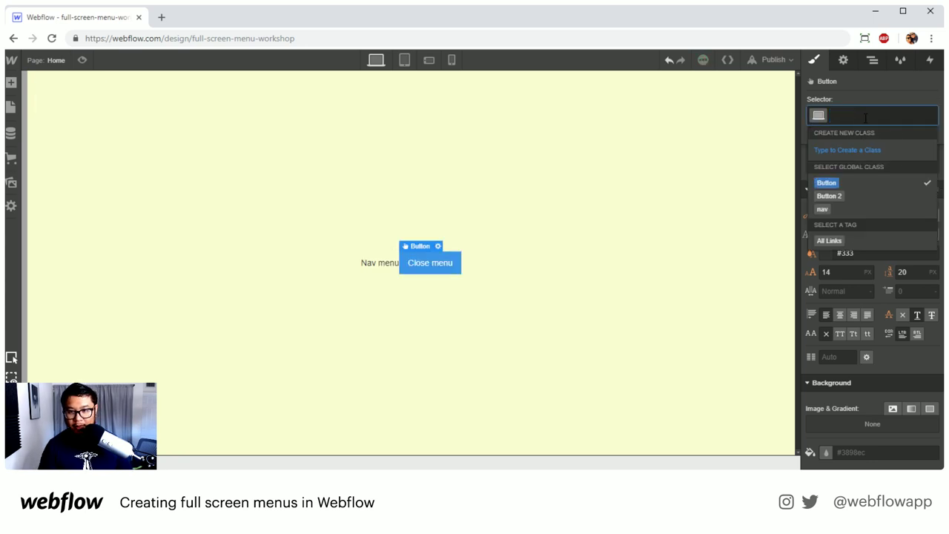
type("button")
key("Return")
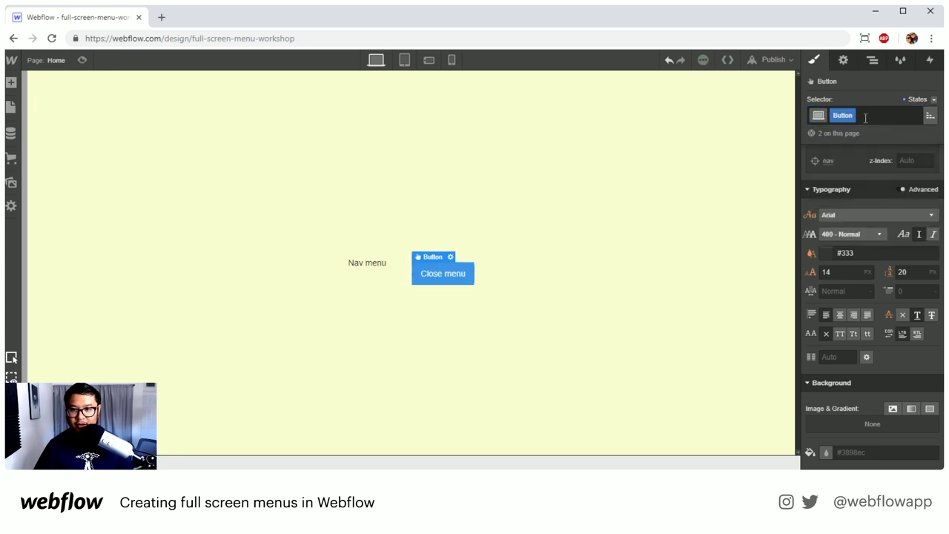
left_click(864, 116)
type("close")
key("Return")
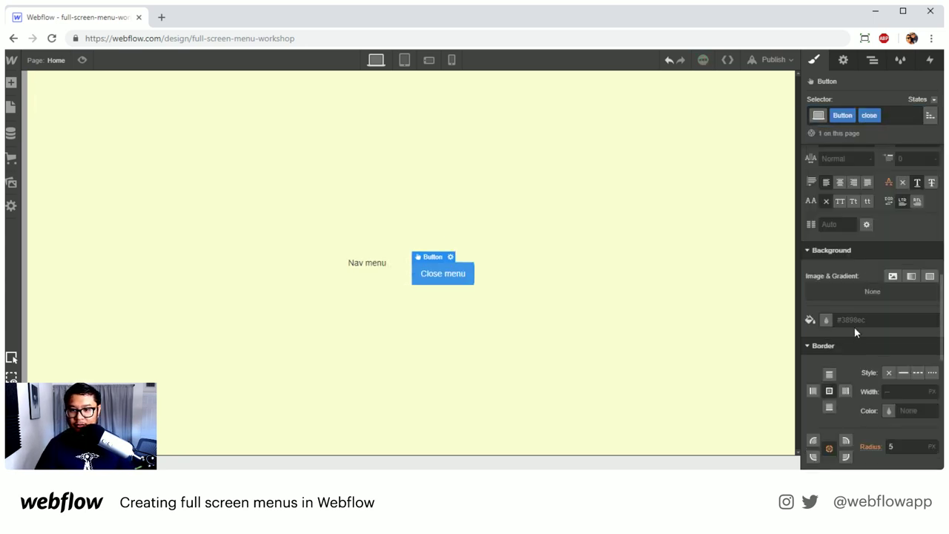
Make the close button absolutely positioned and pinned to the top-left corner
scroll(852, 327, "up", 4)
left_click(898, 330)
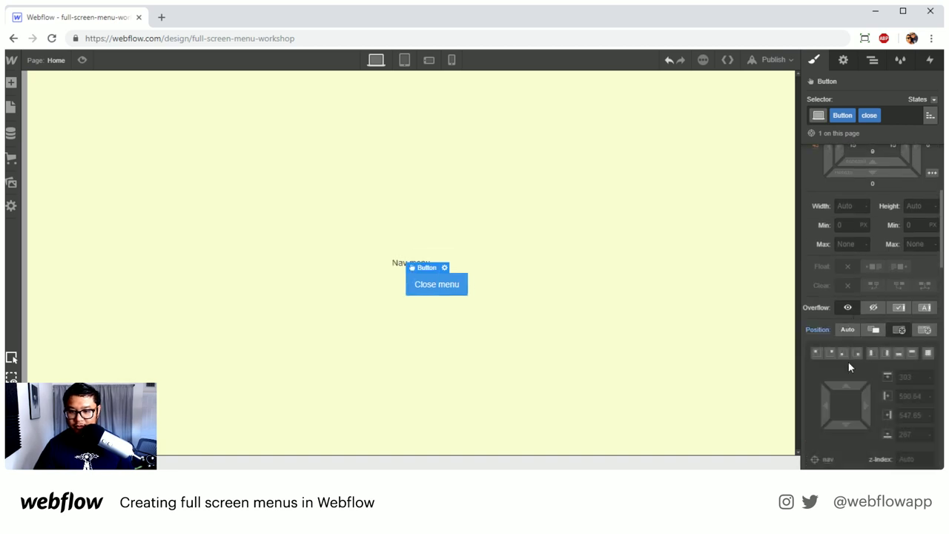
left_click(818, 352)
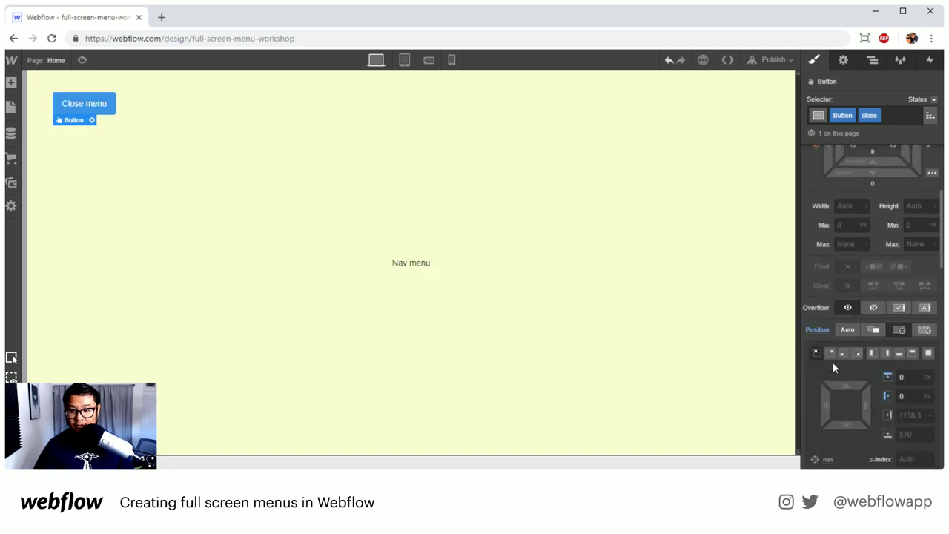
Select the nav container in the Navigator after browsing its children
left_click(871, 62)
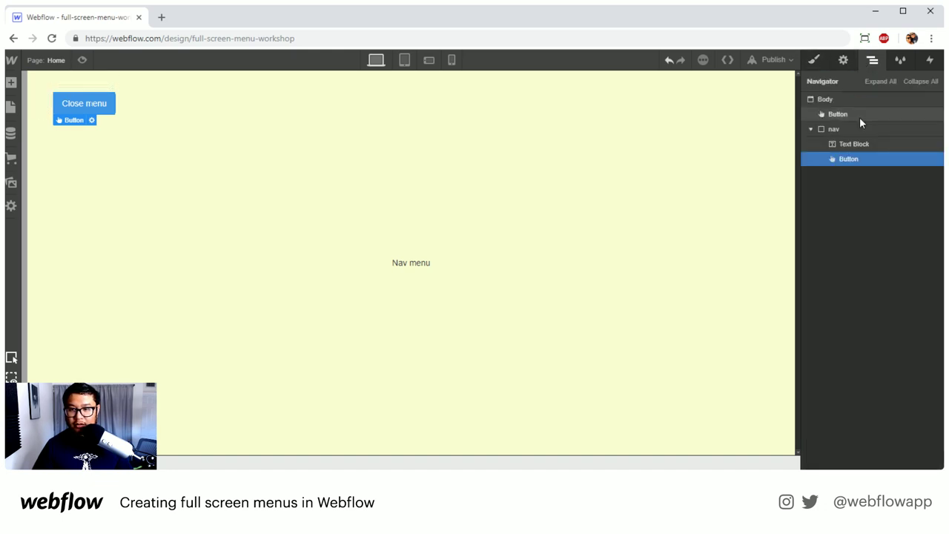
left_click(833, 131)
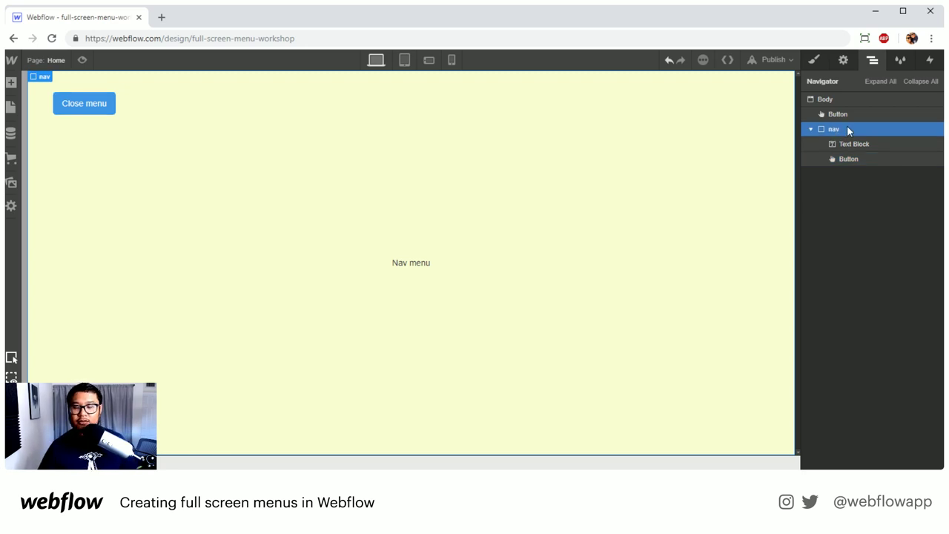
left_click(811, 129)
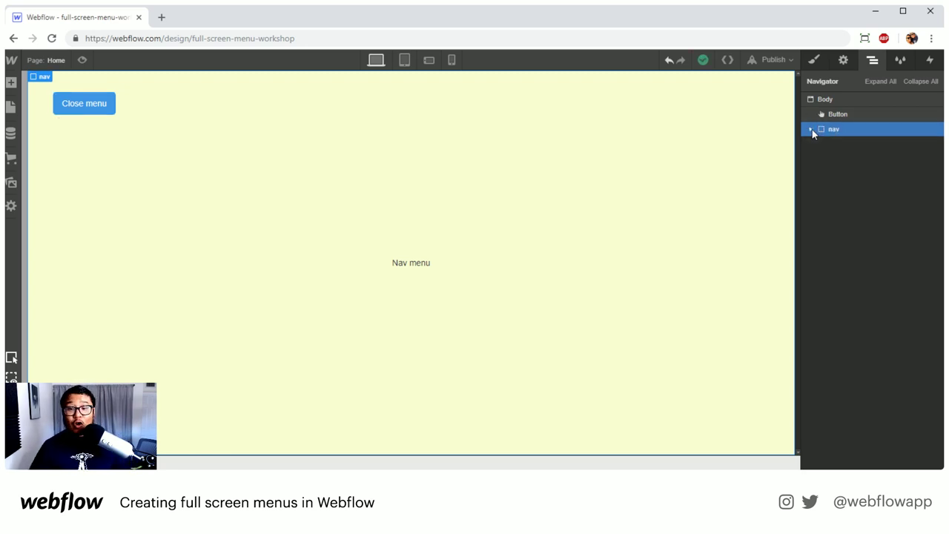
left_click(812, 129)
left_click(844, 109)
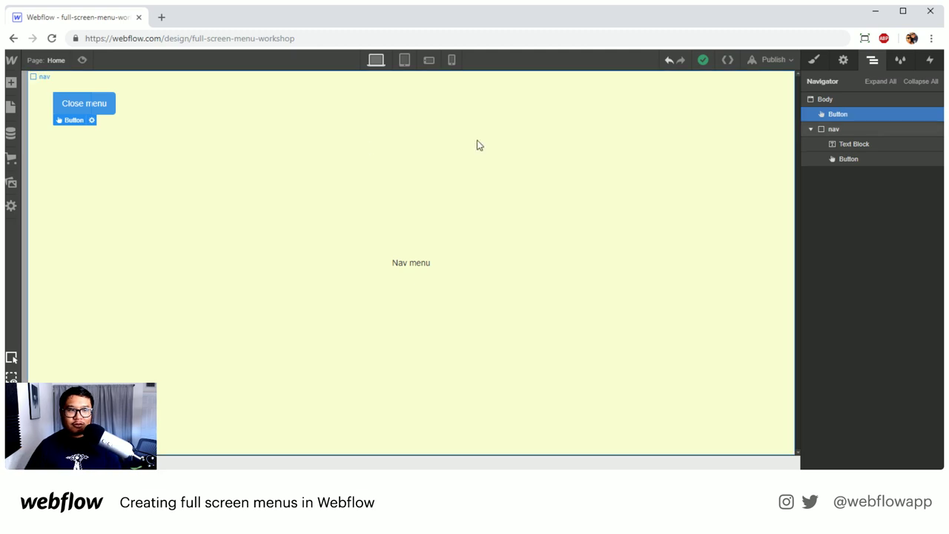
left_click(417, 267)
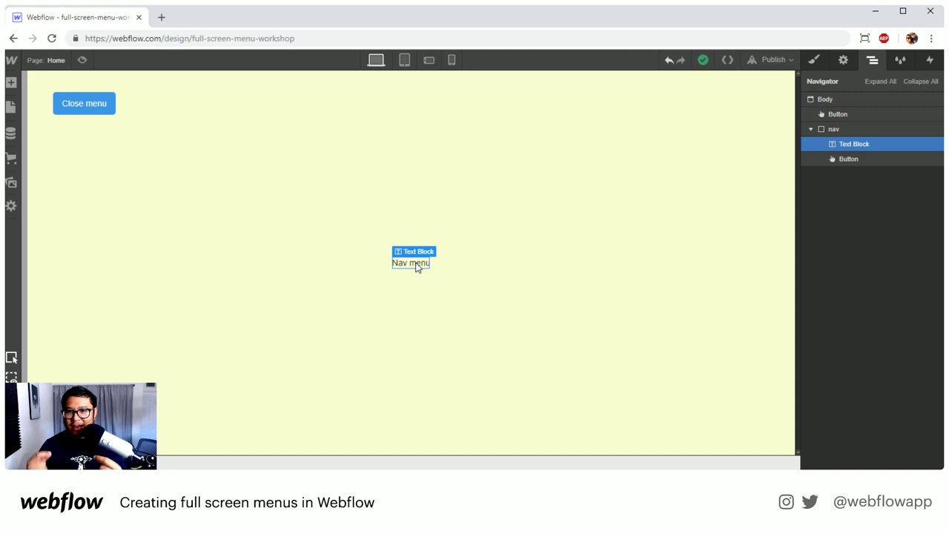
left_click(810, 129)
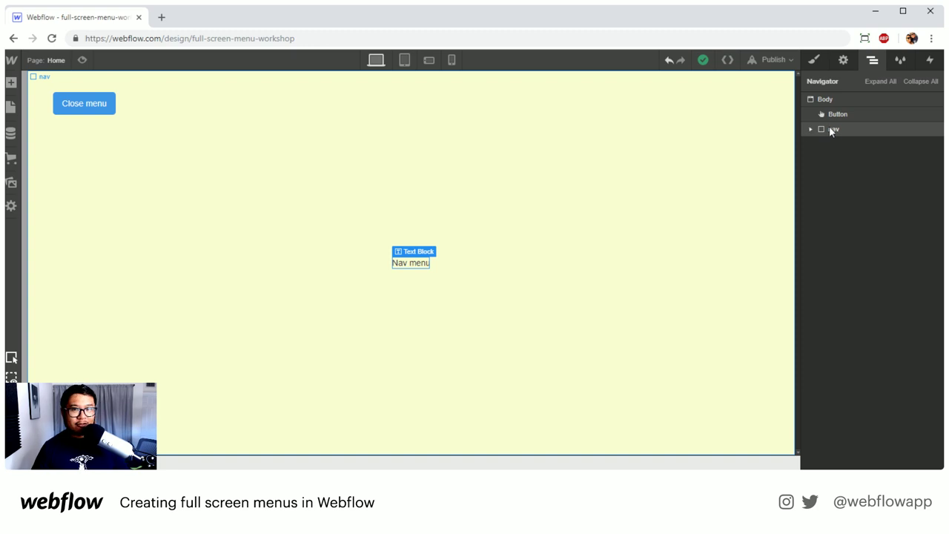
left_click(836, 114)
left_click(835, 130)
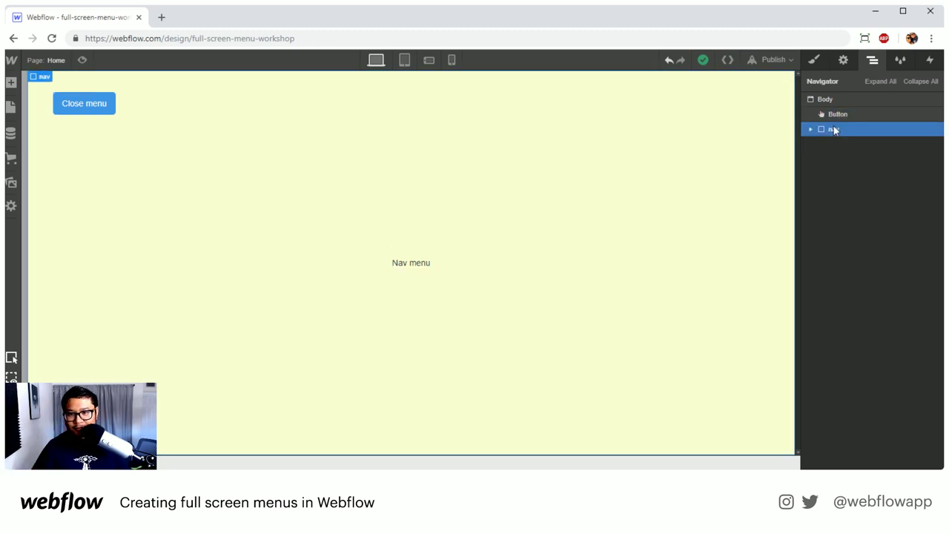
Set the nav's Display to None and reselect the Menu button
left_click(813, 59)
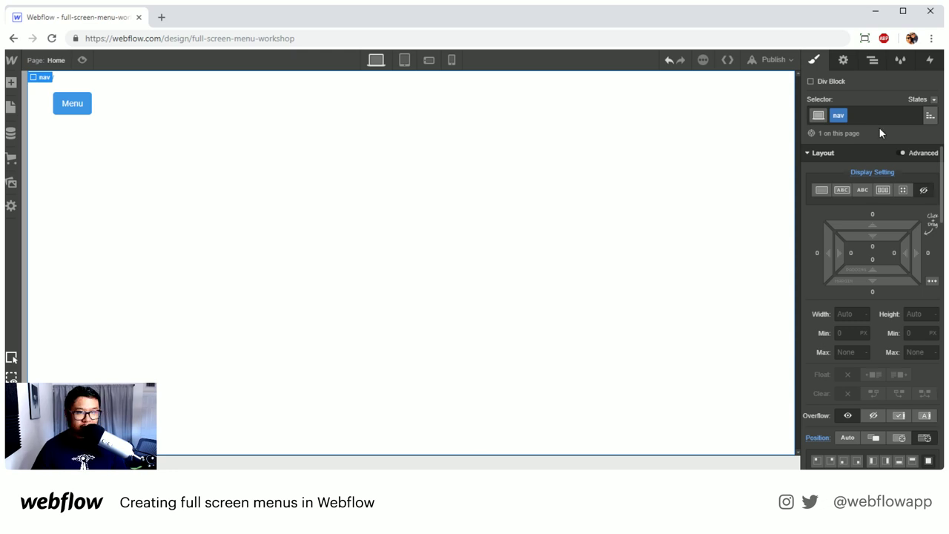
left_click(871, 63)
left_click(839, 115)
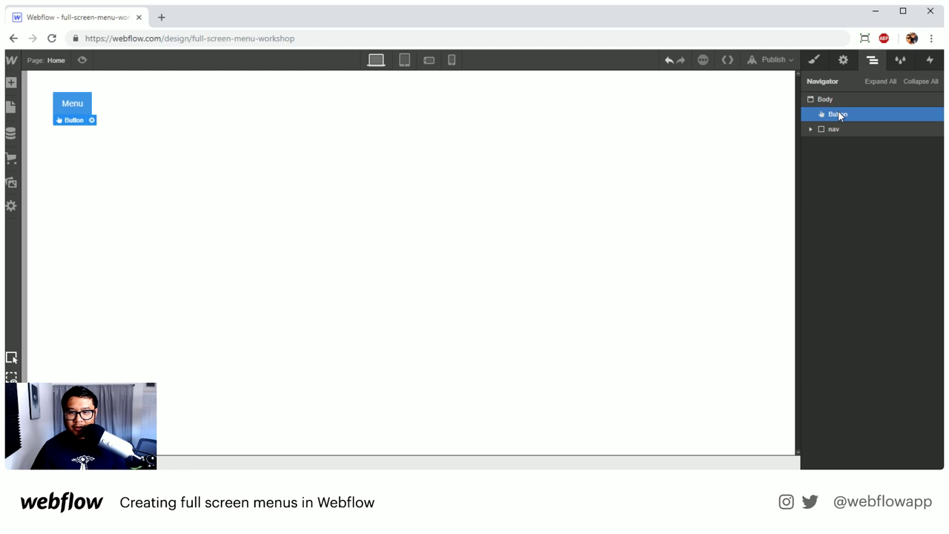
Add a mouse-click trigger to Menu whose first click starts a new 'open nav' animation
left_click(930, 60)
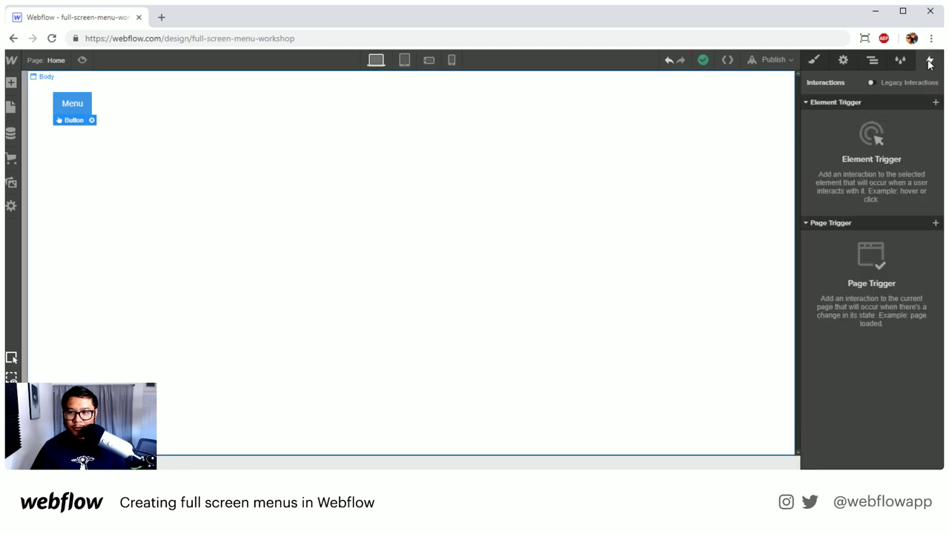
left_click(935, 102)
left_click(868, 121)
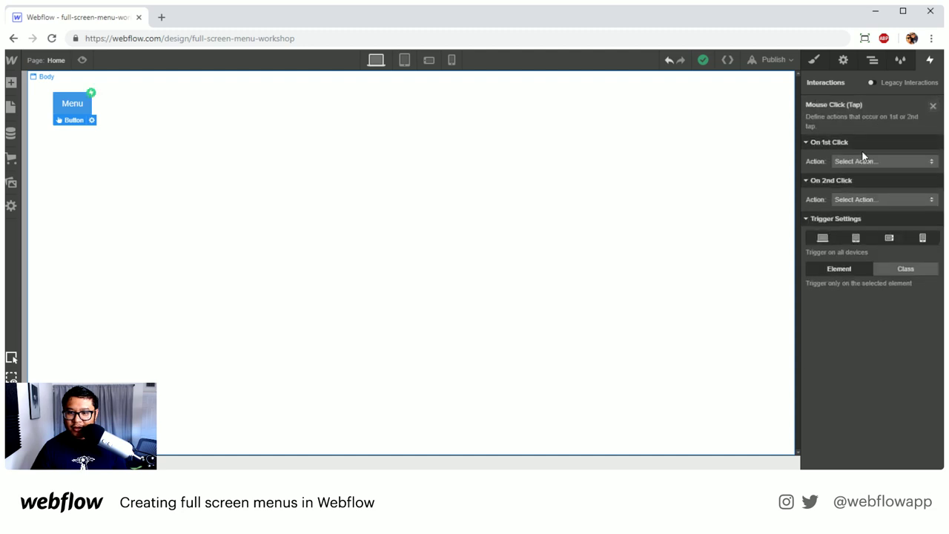
left_click(860, 157)
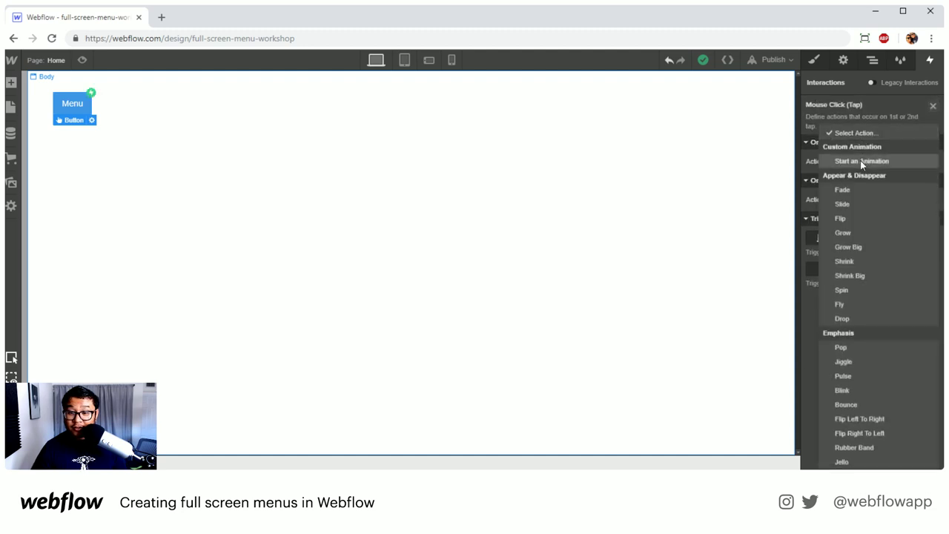
left_click(860, 160)
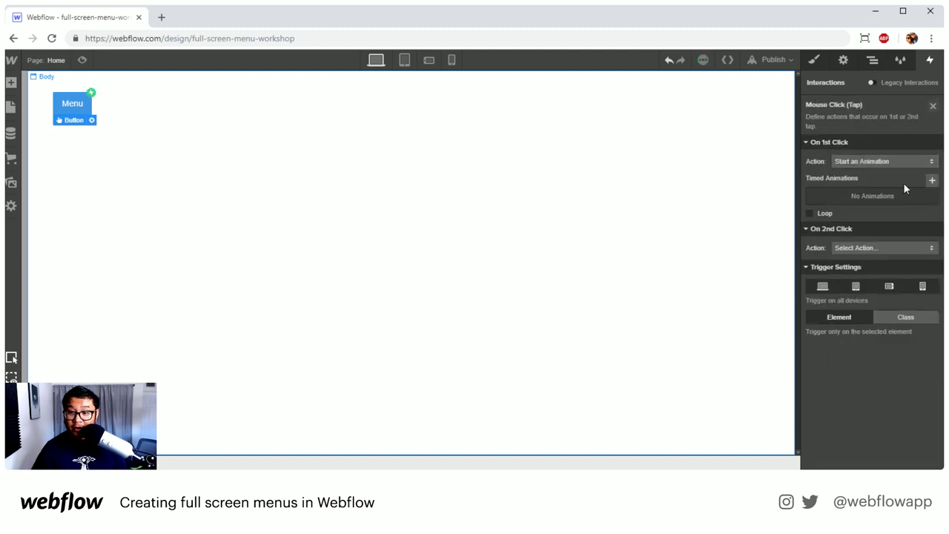
left_click(932, 179)
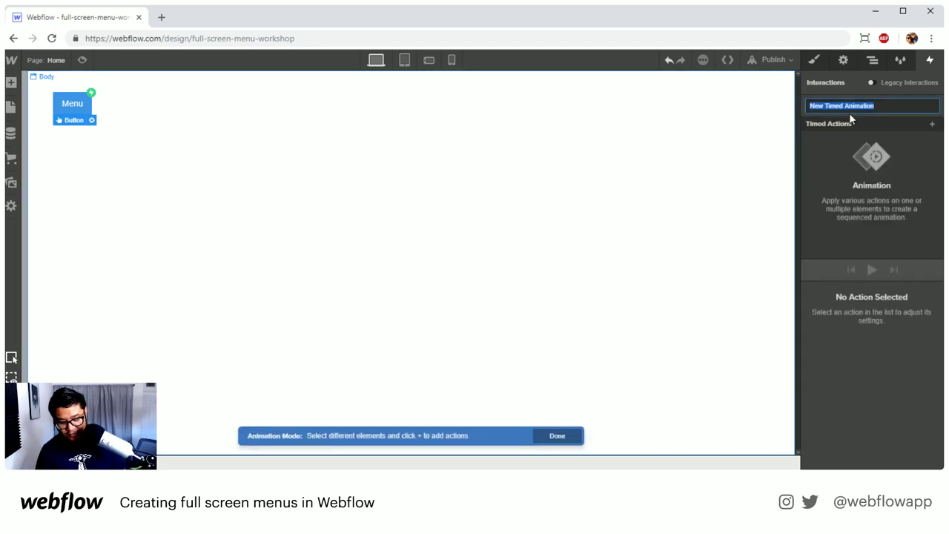
type("open nav")
key("Return")
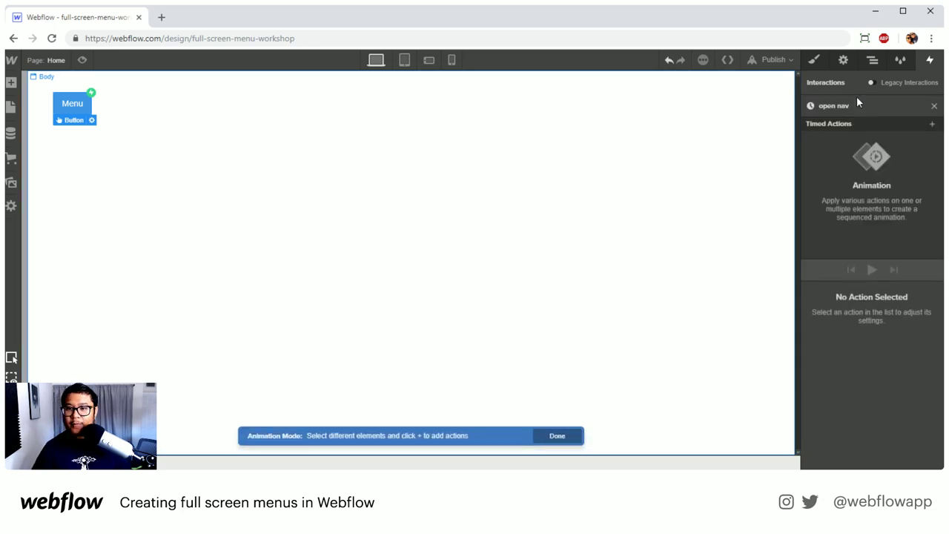
Make 'open nav' target the nav with a Hide/Show action displaying it as Flex
left_click(875, 63)
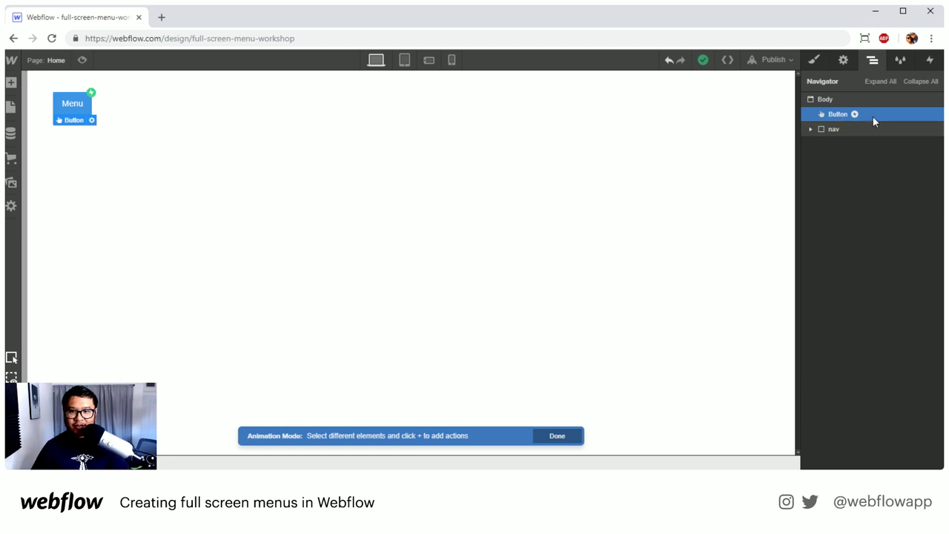
left_click(831, 131)
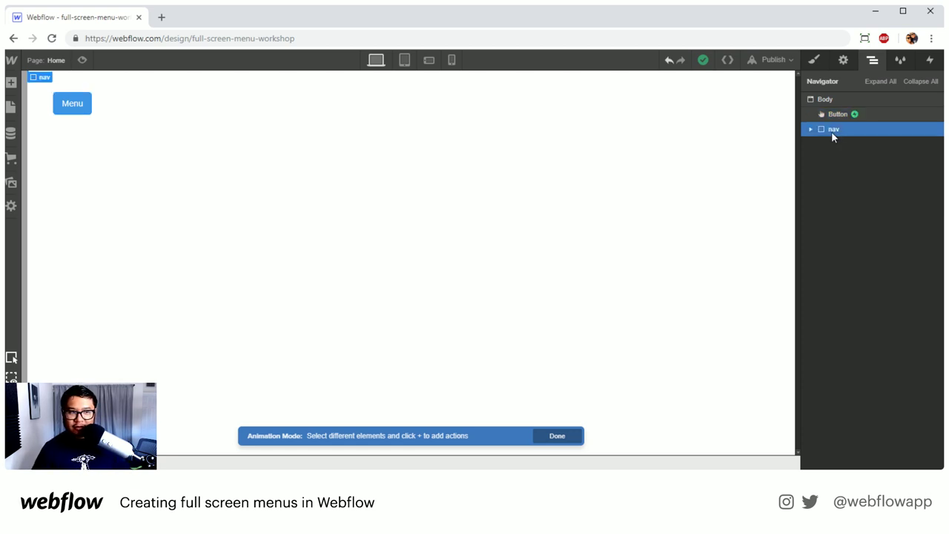
left_click(931, 61)
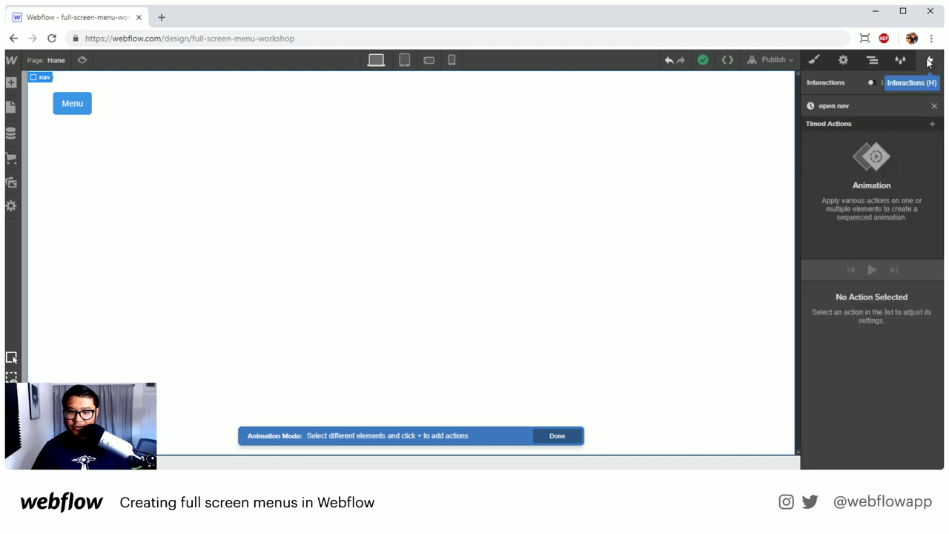
left_click(933, 126)
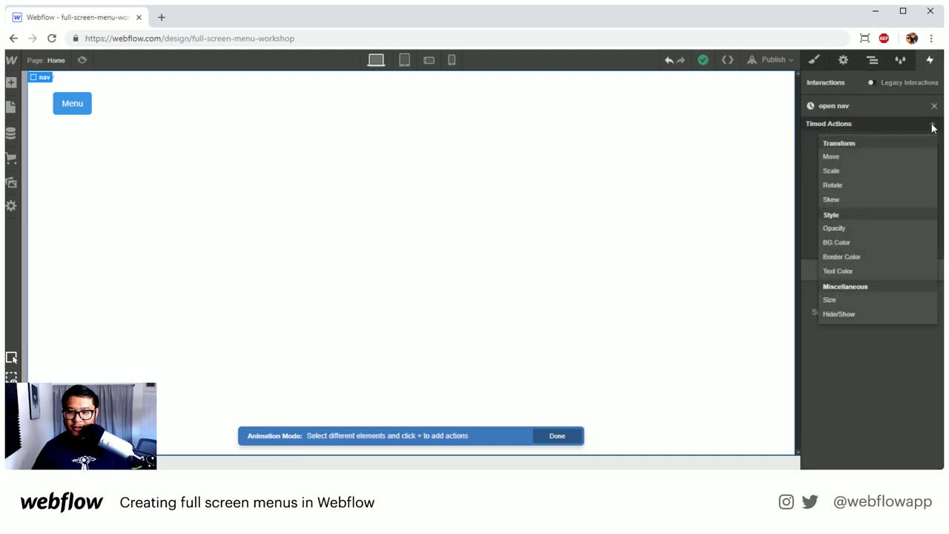
left_click(851, 314)
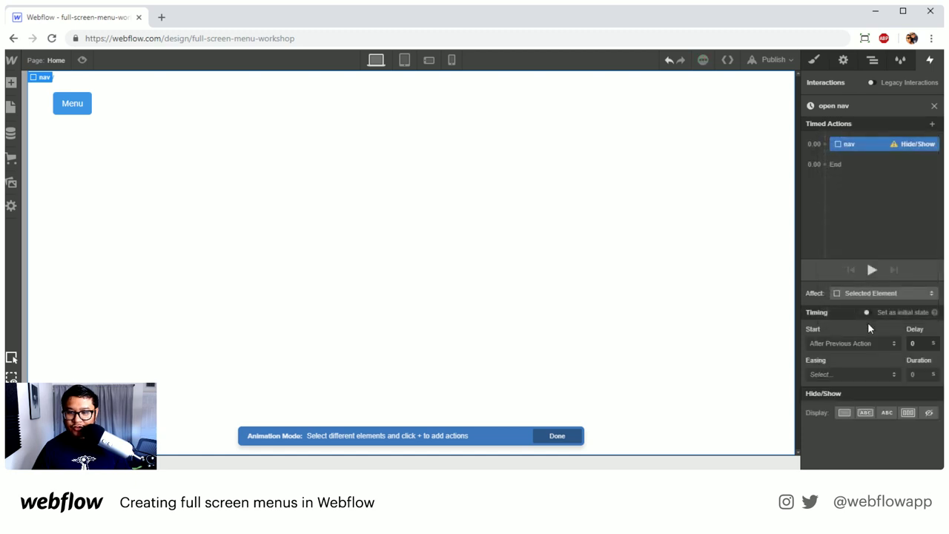
left_click(907, 413)
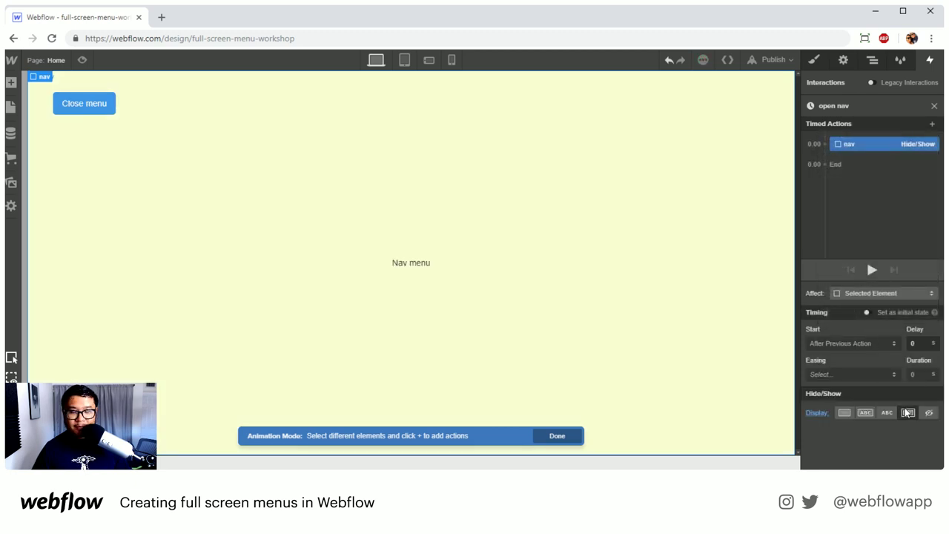
left_click(932, 107)
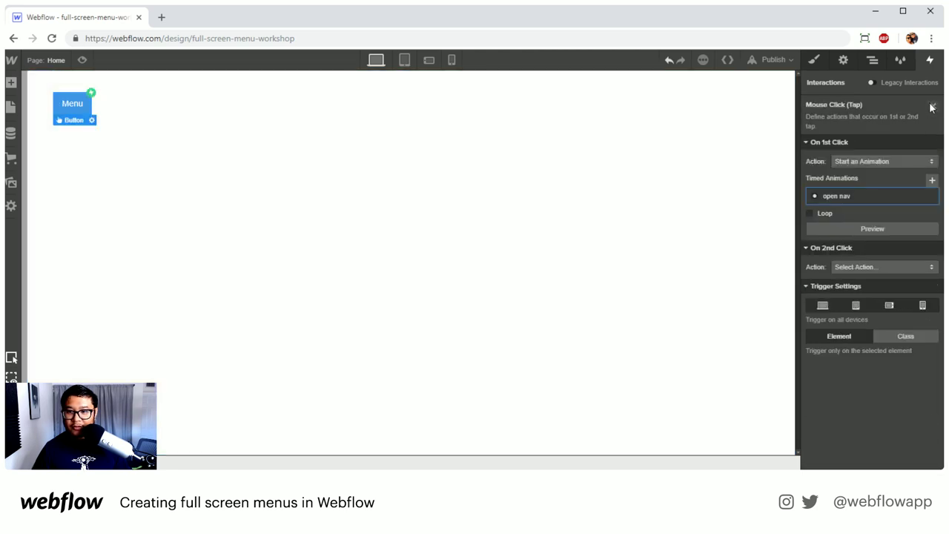
Preview the page and confirm clicking Menu opens the yellow overlay
left_click(871, 60)
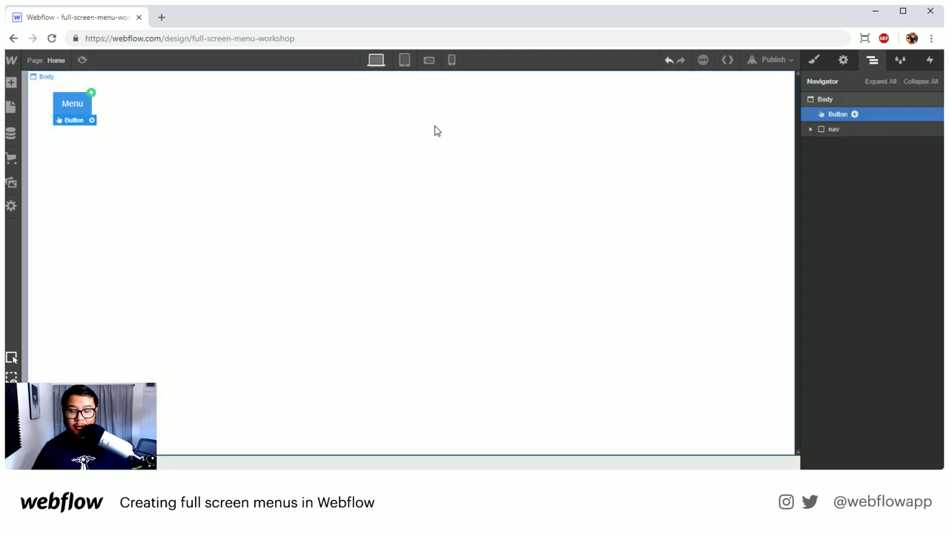
left_click(81, 60)
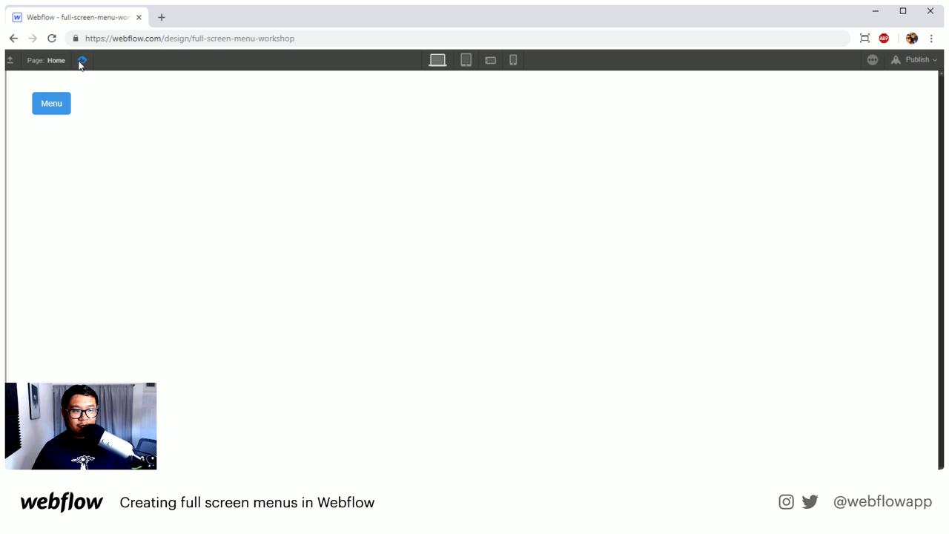
left_click(52, 105)
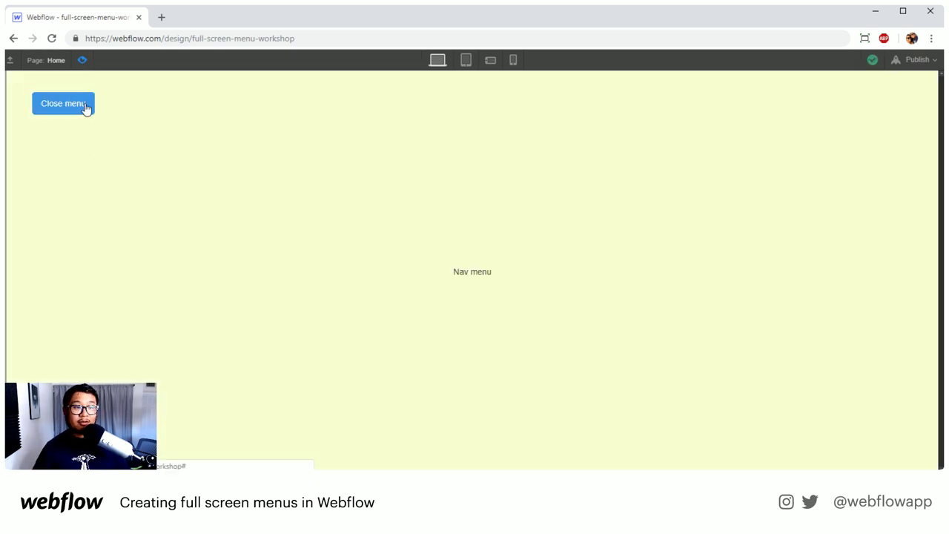
left_click(81, 59)
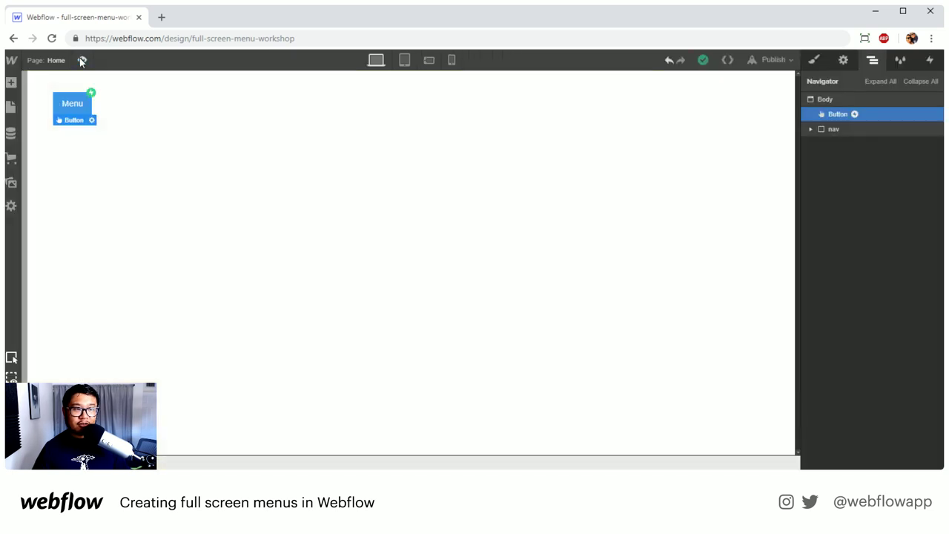
Give the close button inside nav a Mouse Click trigger that starts a new animation named 'close nav'
left_click(834, 130)
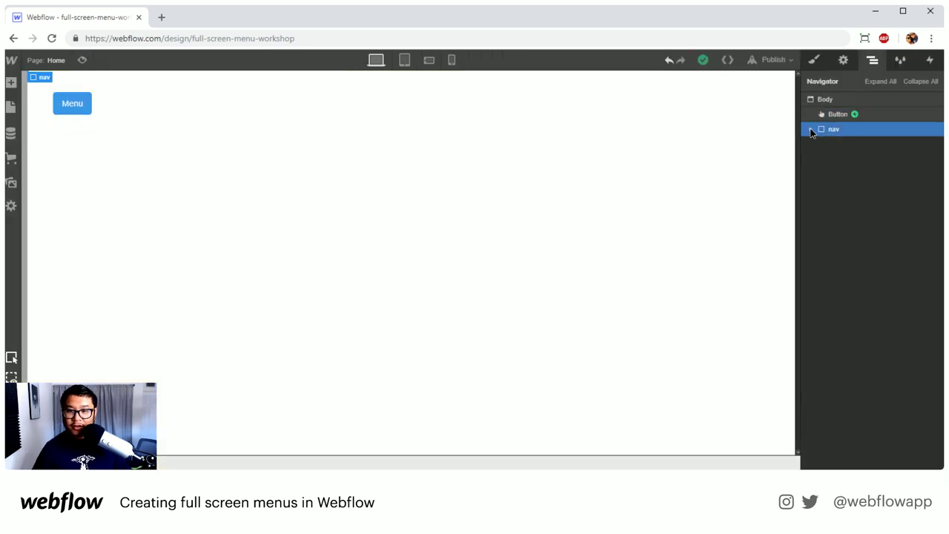
left_click(811, 129)
left_click(860, 160)
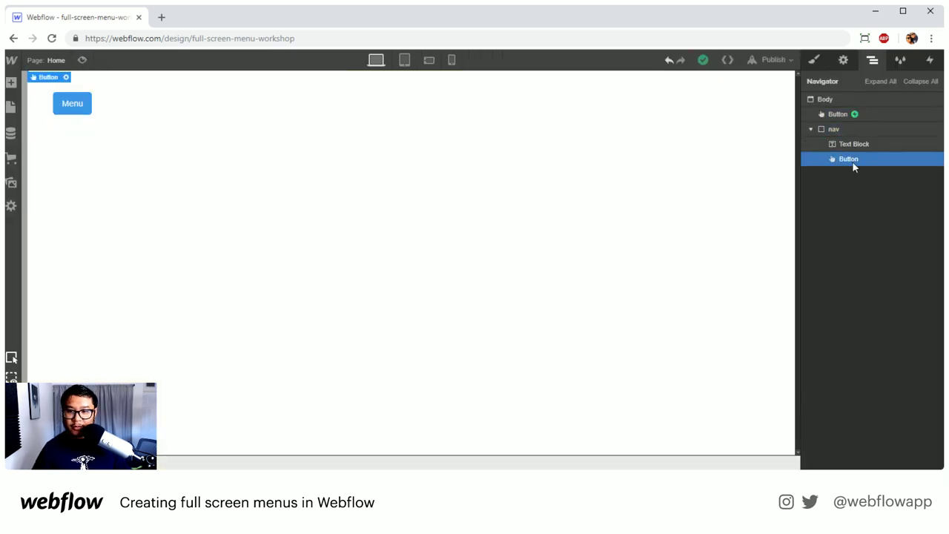
left_click(932, 61)
left_click(935, 102)
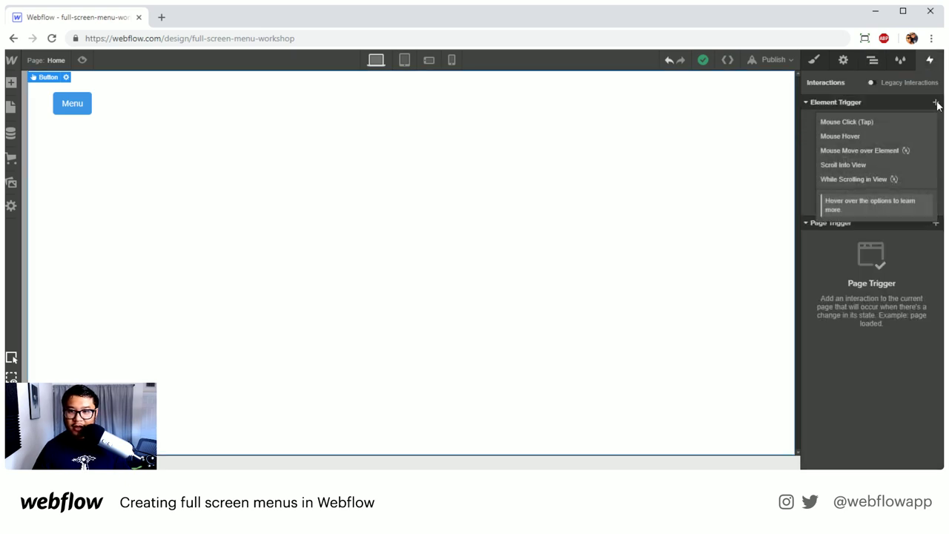
left_click(888, 124)
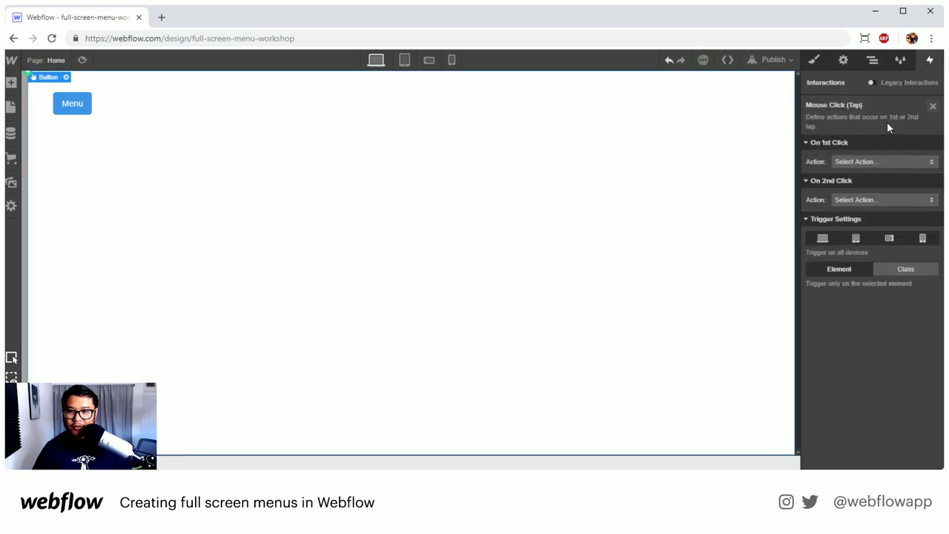
left_click(863, 166)
left_click(853, 161)
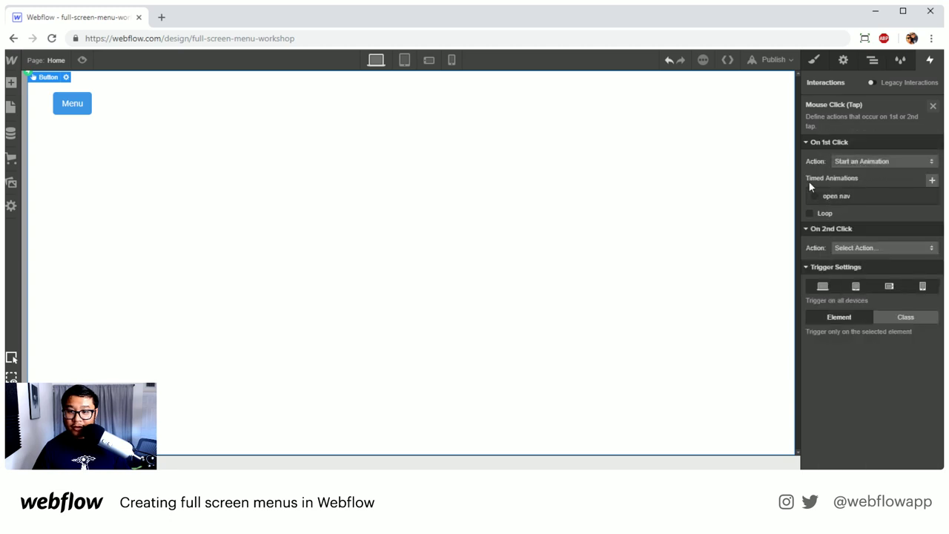
left_click(932, 181)
type("close")
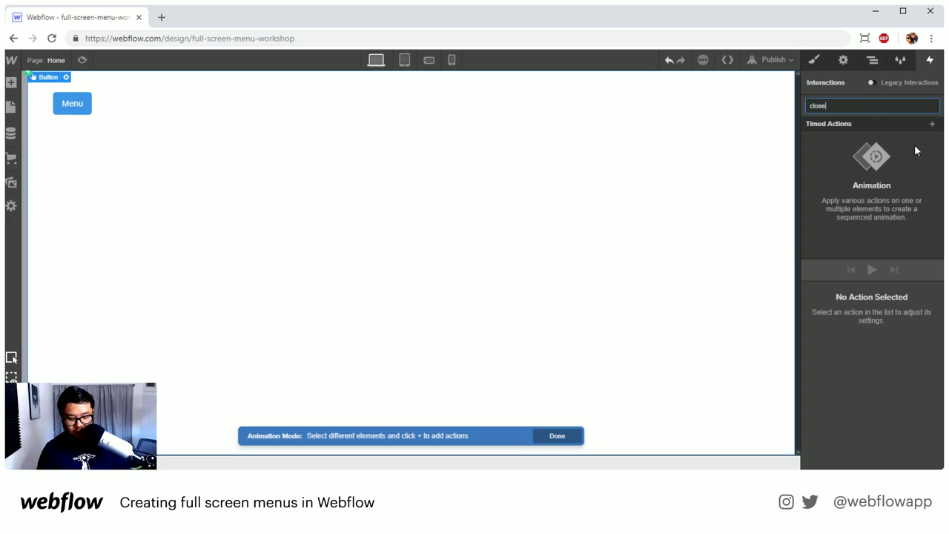
type(" nav")
key("Return")
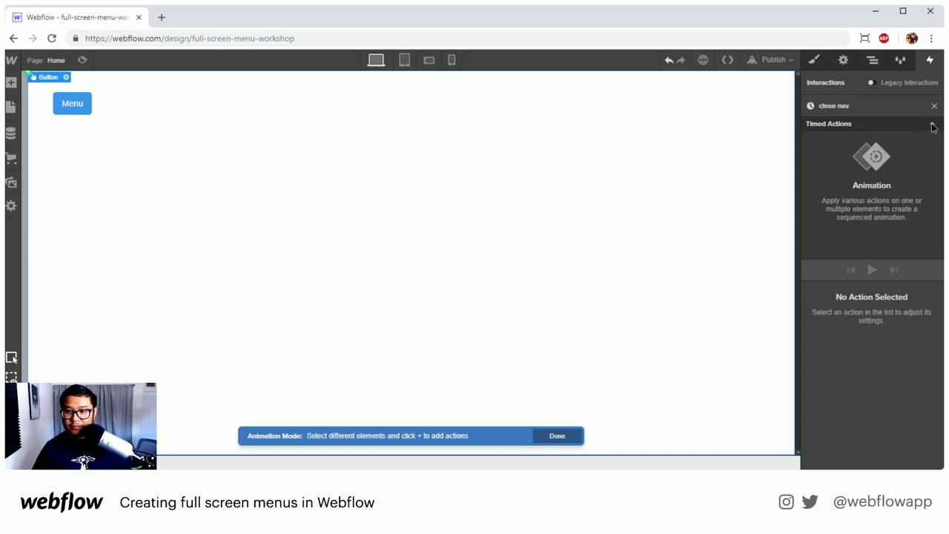
Add a Hide/Show action that sets the nav's display to None, then preview the page
left_click(932, 124)
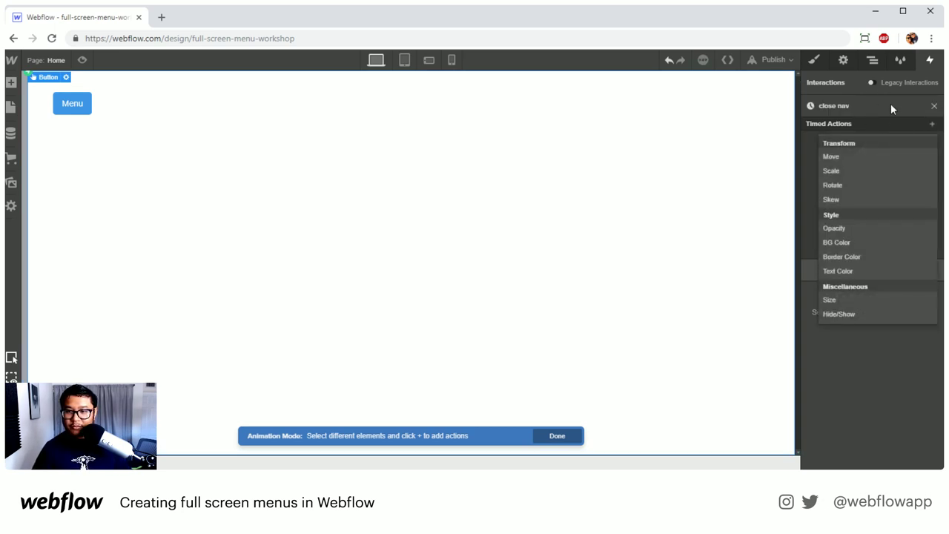
left_click(873, 61)
left_click(874, 61)
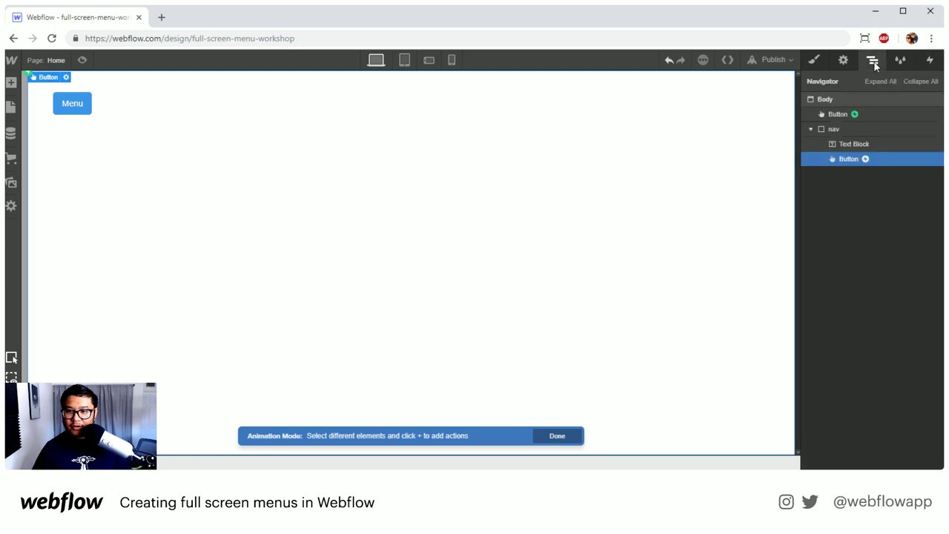
left_click(855, 128)
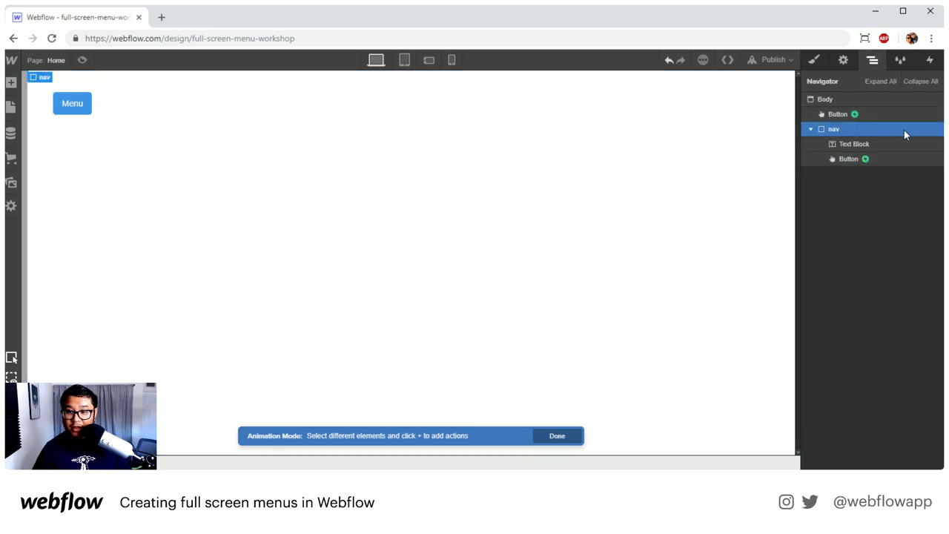
left_click(930, 60)
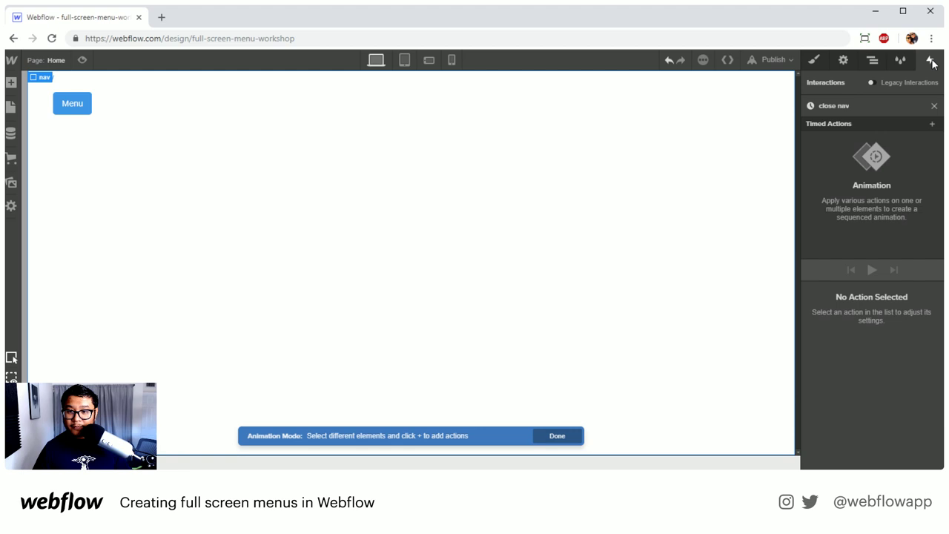
left_click(934, 124)
left_click(849, 313)
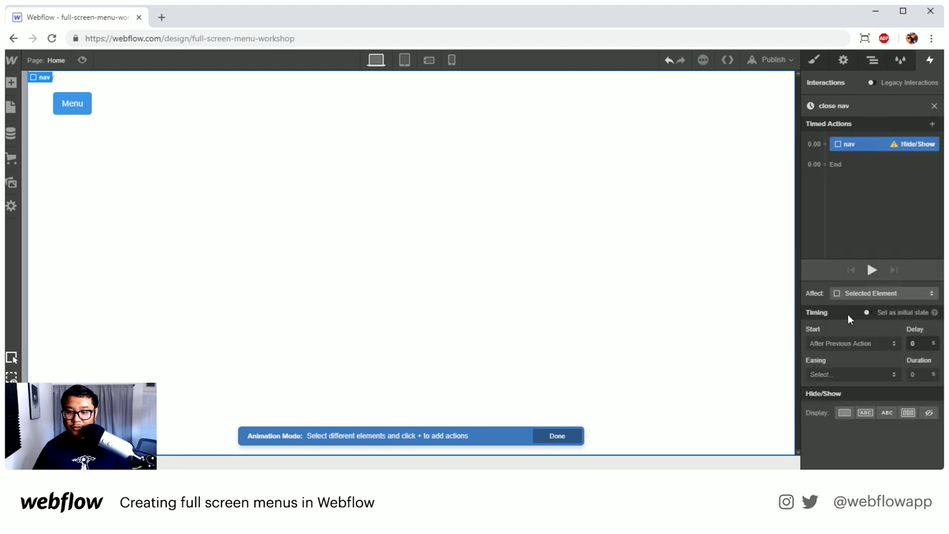
left_click(928, 413)
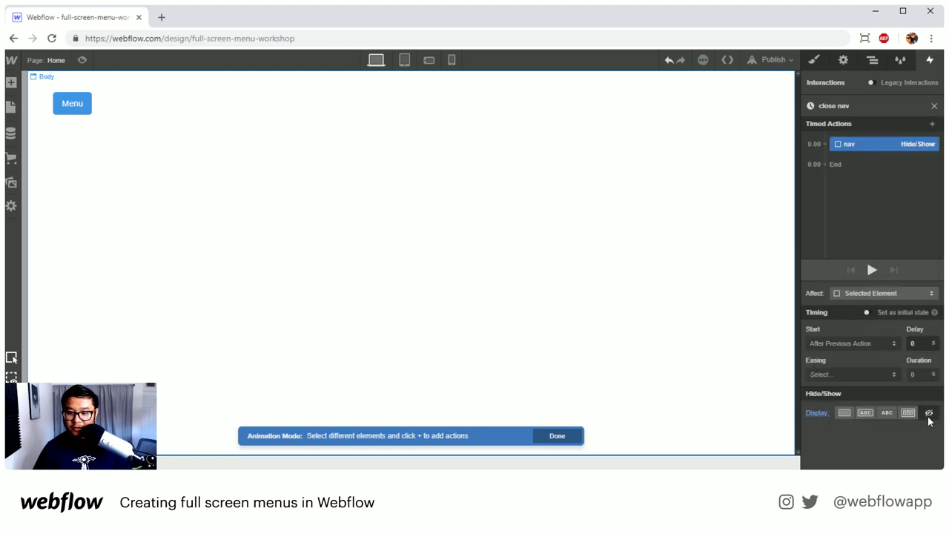
left_click(83, 60)
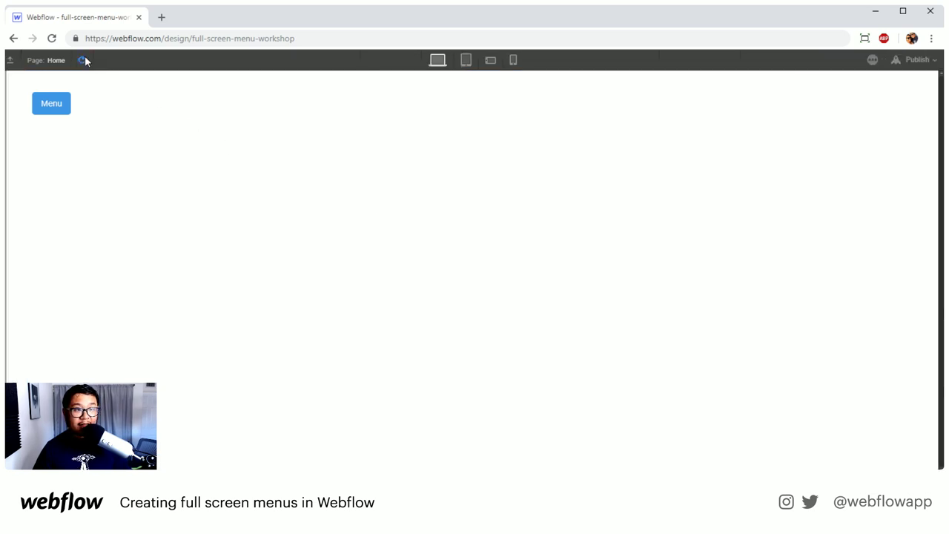
Open and close the nav overlay repeatedly with the Menu button, leave it open, then exit preview
left_click(67, 108)
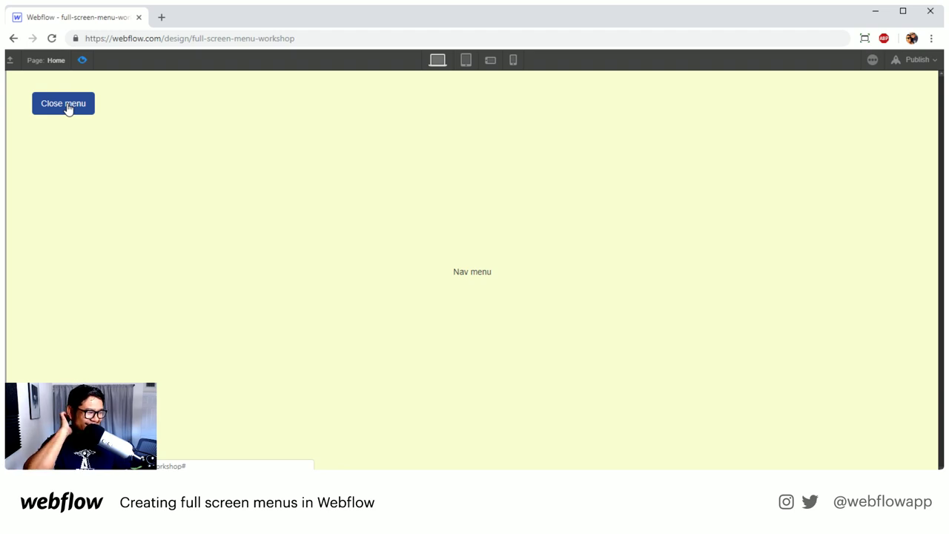
left_click(67, 107)
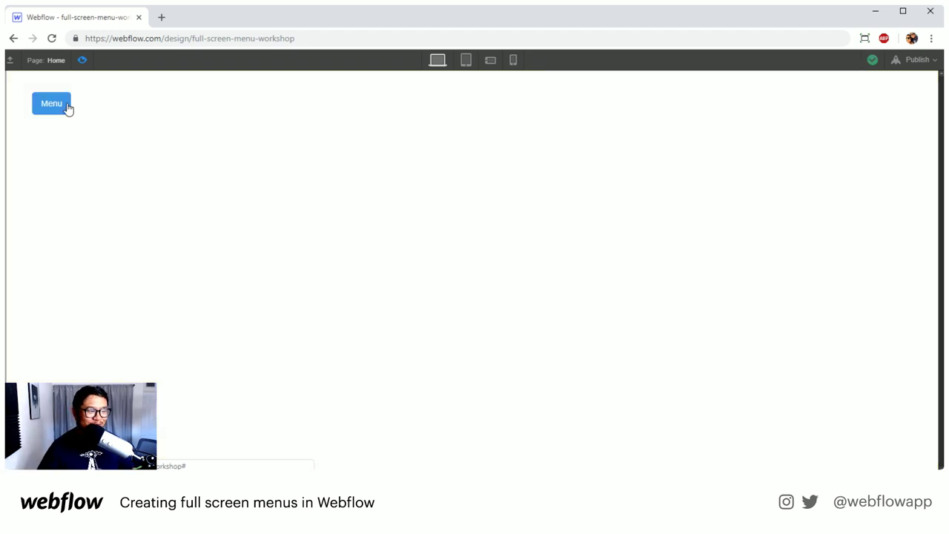
left_click(68, 108)
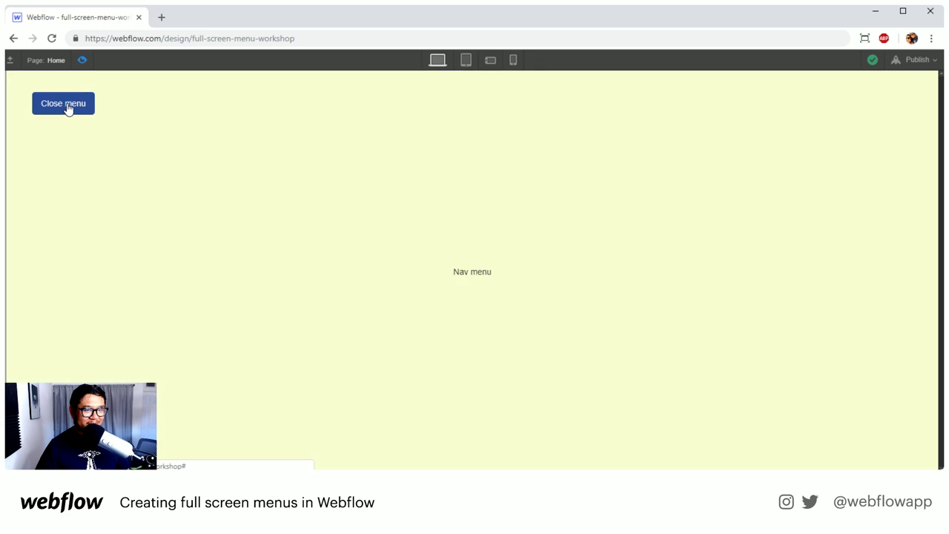
left_click(68, 107)
left_click(67, 107)
left_click(67, 107)
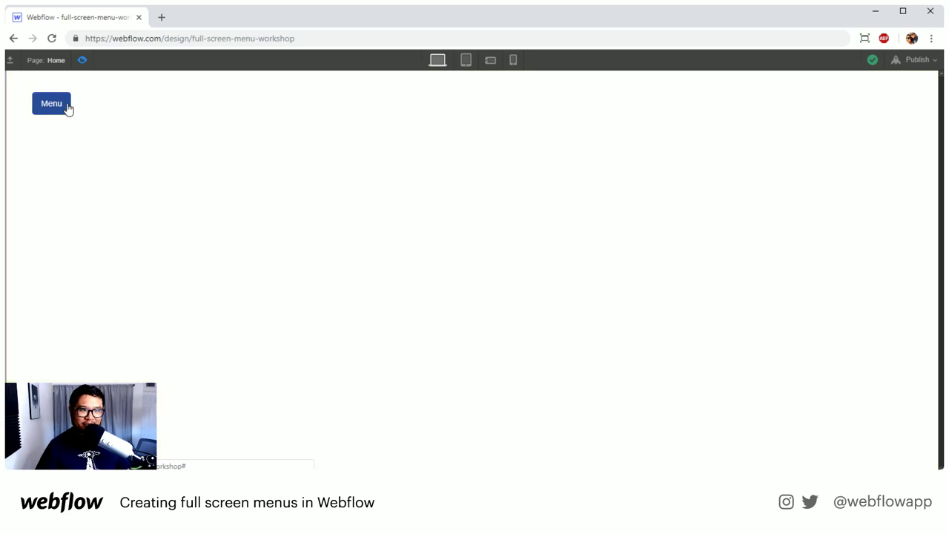
left_click(68, 108)
left_click(67, 107)
left_click(67, 108)
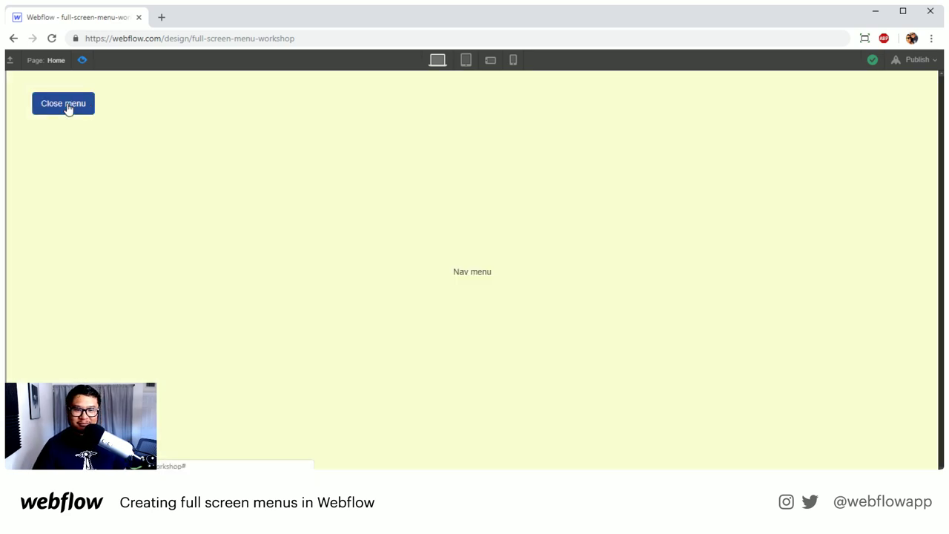
left_click(67, 108)
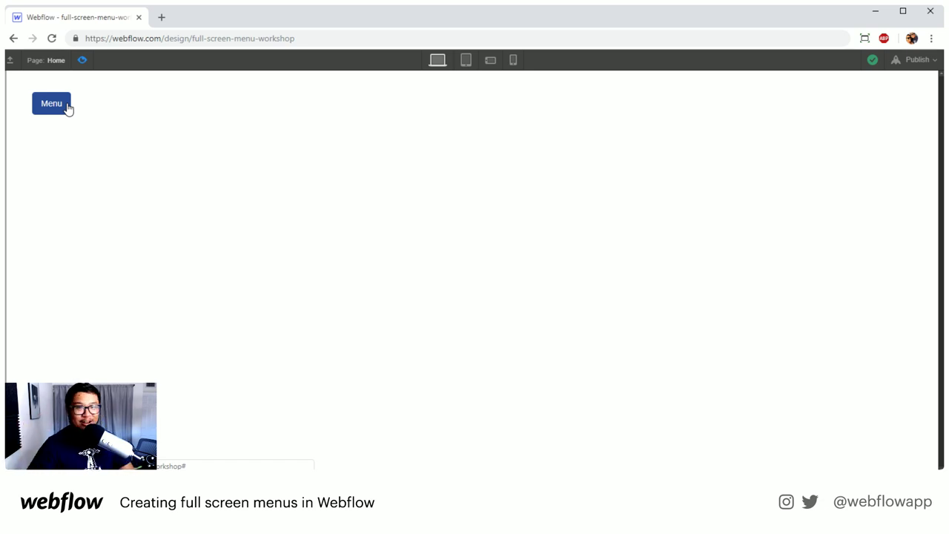
left_click(68, 108)
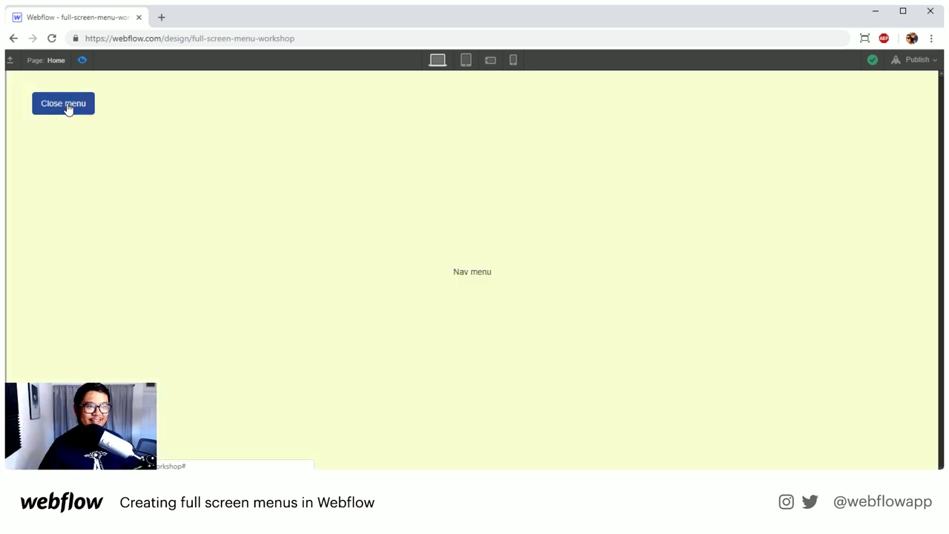
left_click(83, 63)
Close the animation editor and set the nav's display to Flex with stretched children
left_click(942, 109)
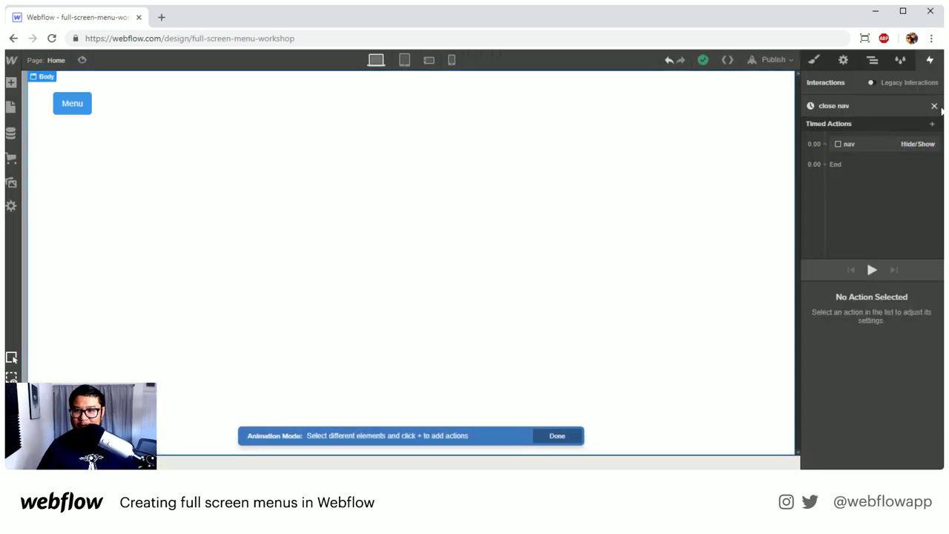
left_click(934, 106)
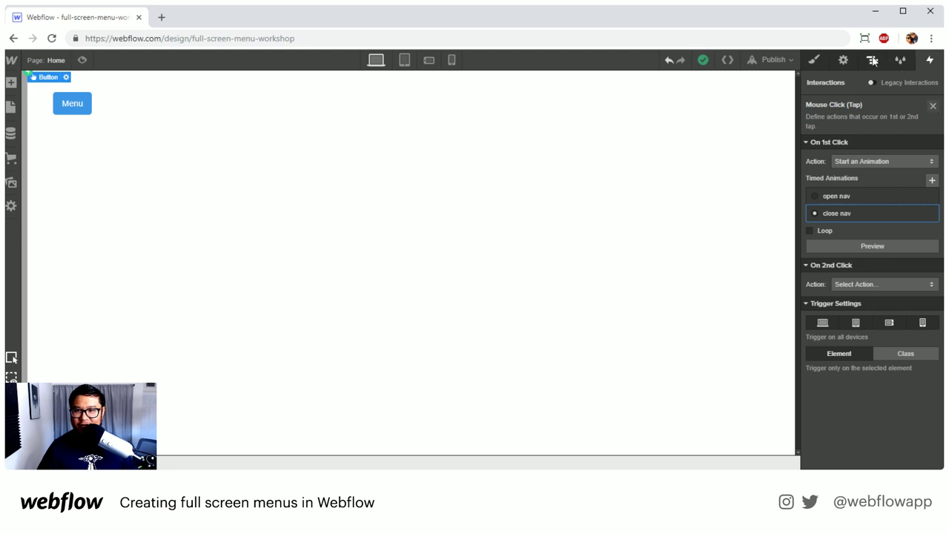
left_click(872, 60)
left_click(851, 131)
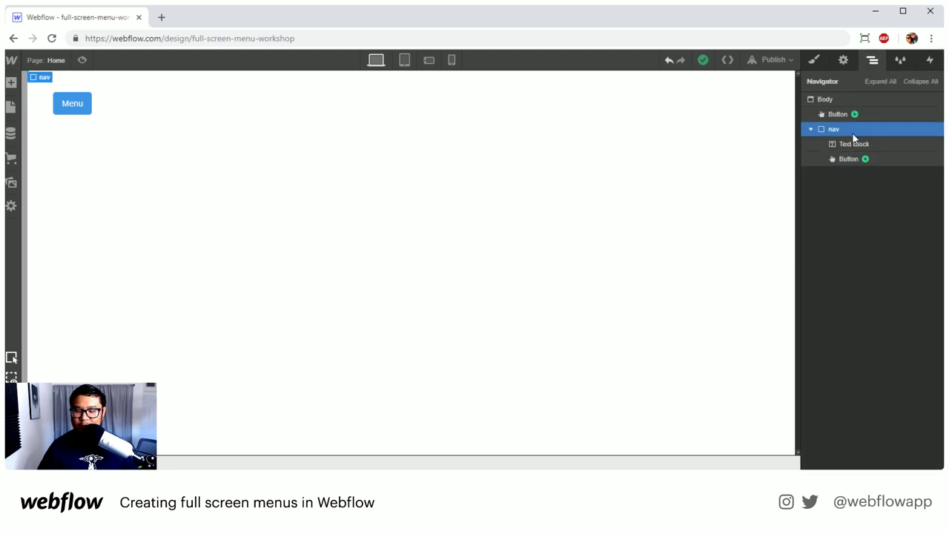
left_click(814, 60)
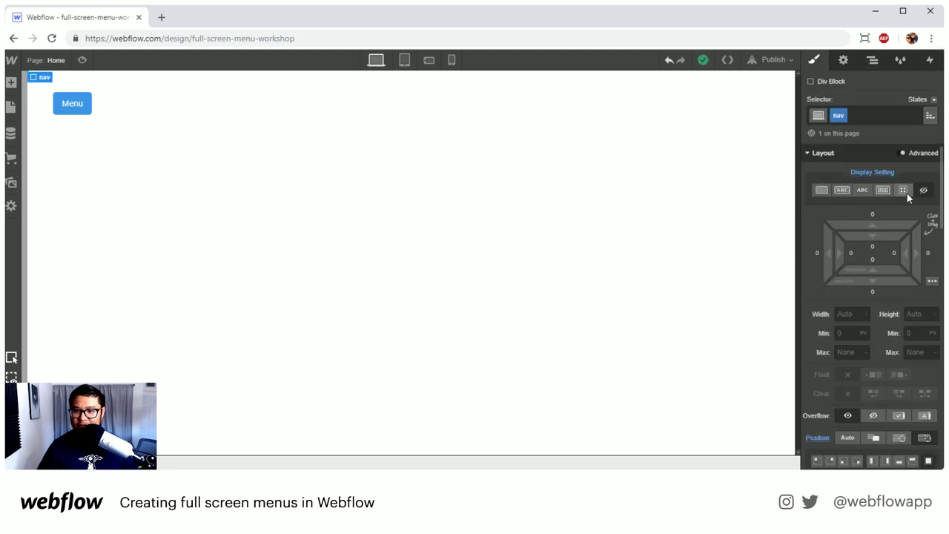
left_click(882, 190)
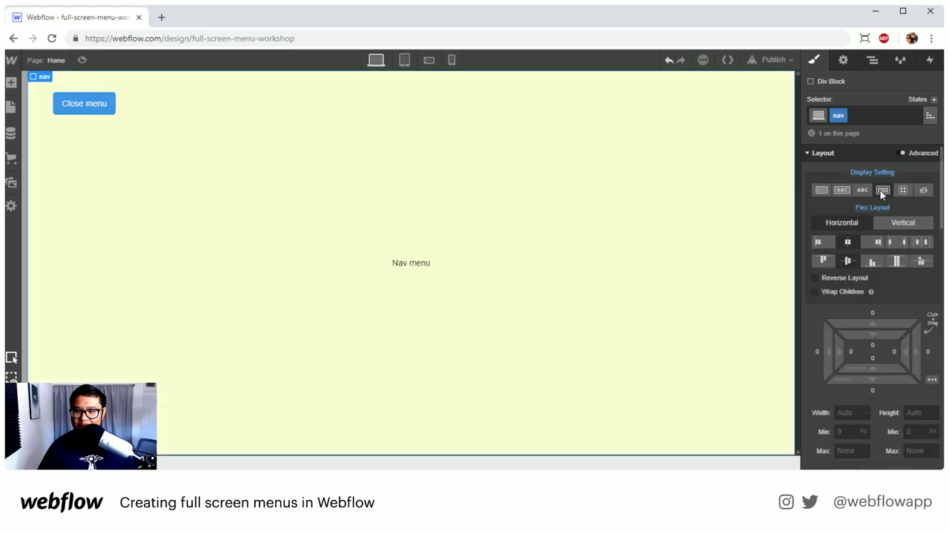
Delete the 'Nav menu' placeholder text block from the nav
left_click(405, 268)
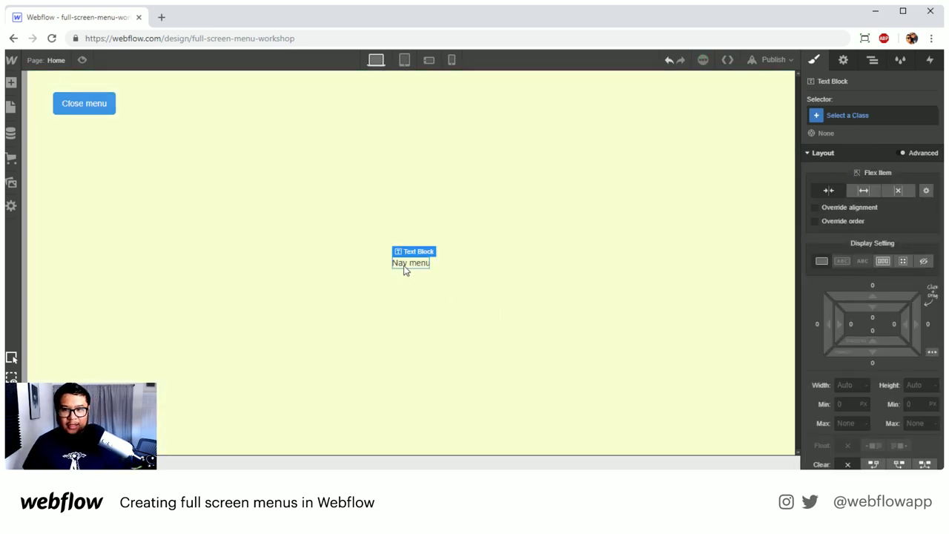
left_click(532, 231)
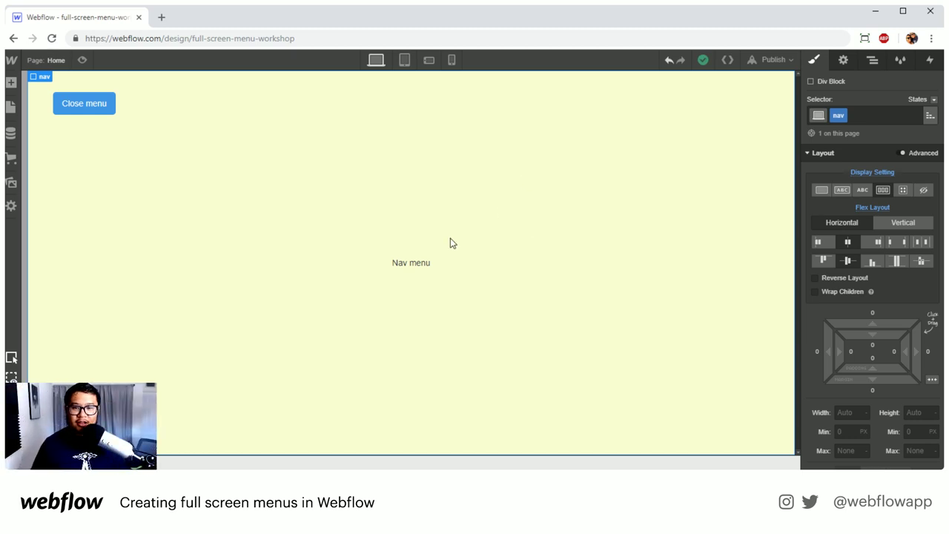
left_click(420, 269)
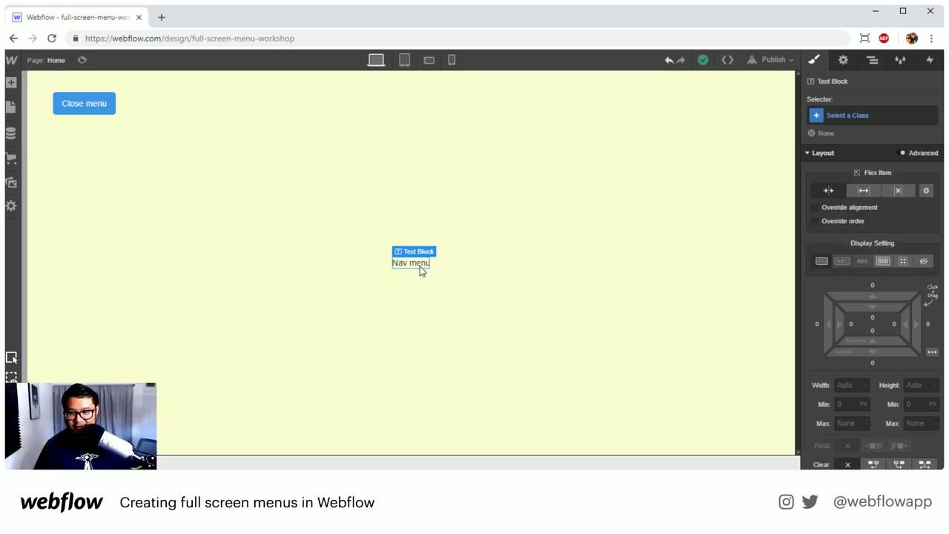
key("Delete")
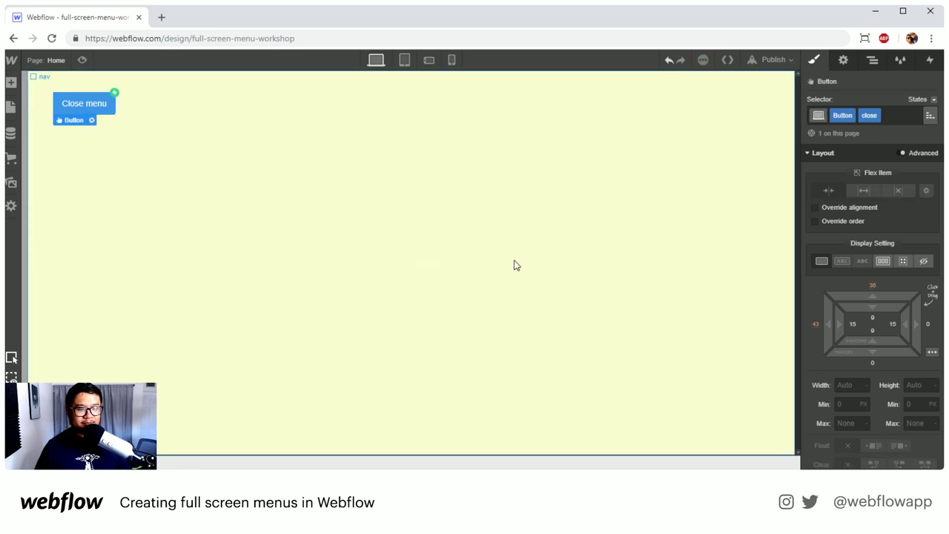
left_click(562, 295)
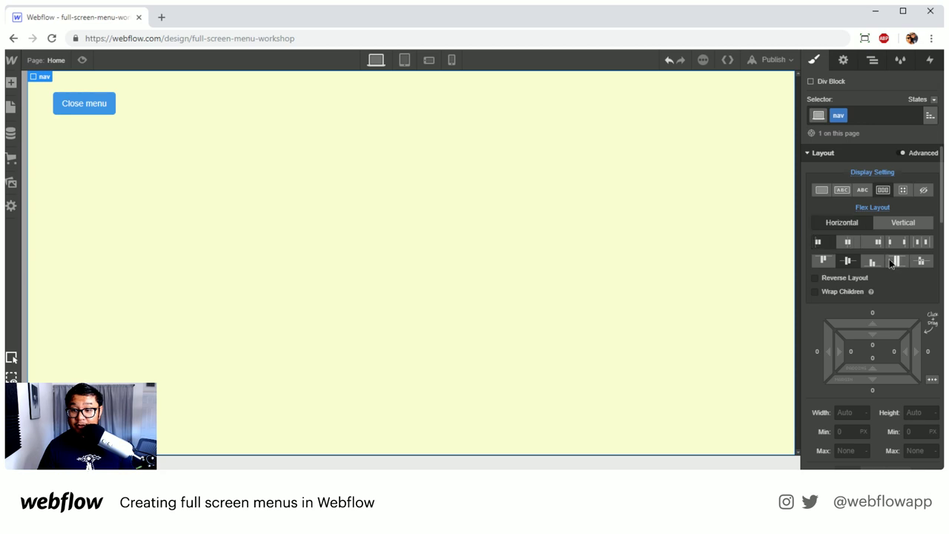
Add a Div Block inside the nav and give it the class 'picture wrapper'
key("a")
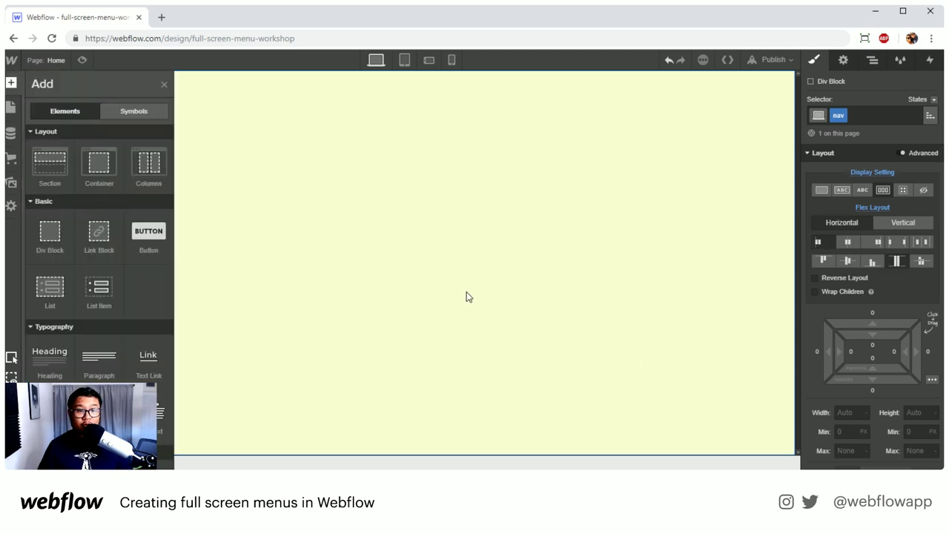
key("a")
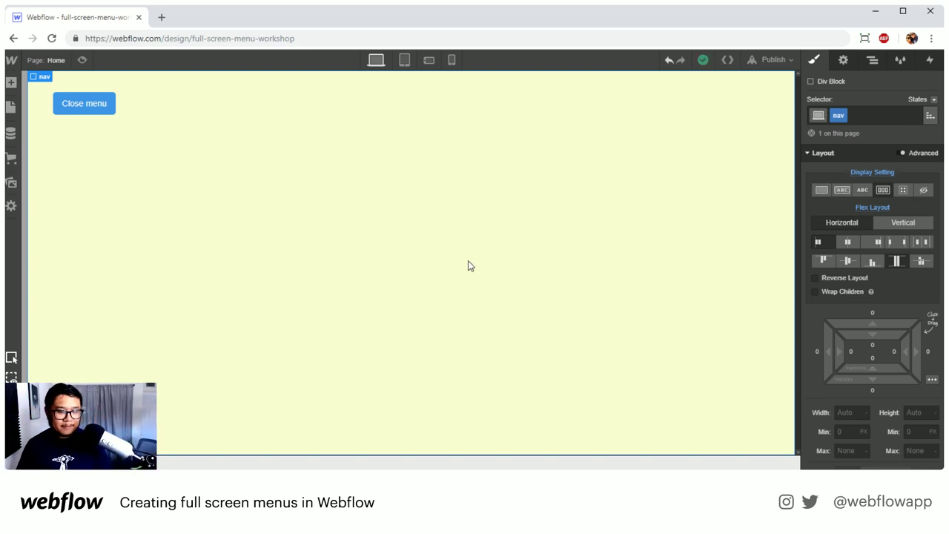
key("a")
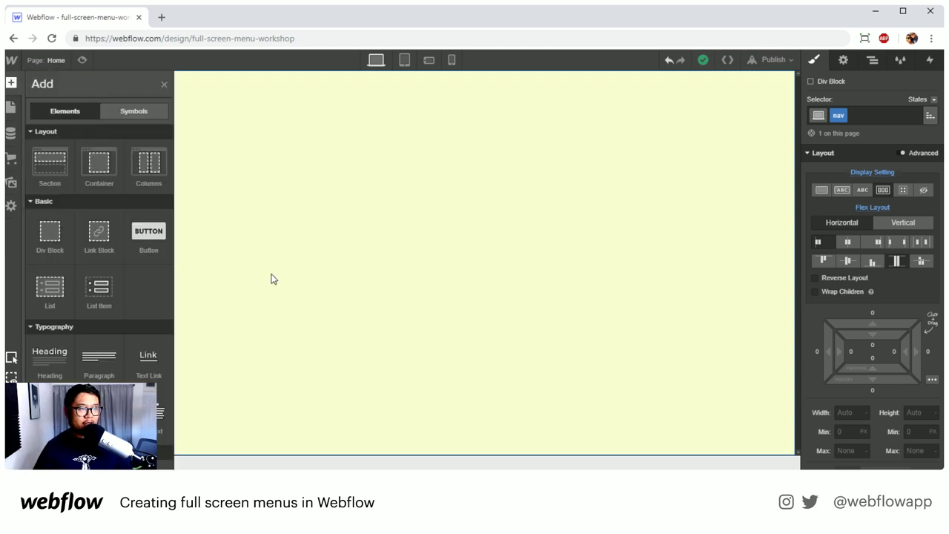
key("a")
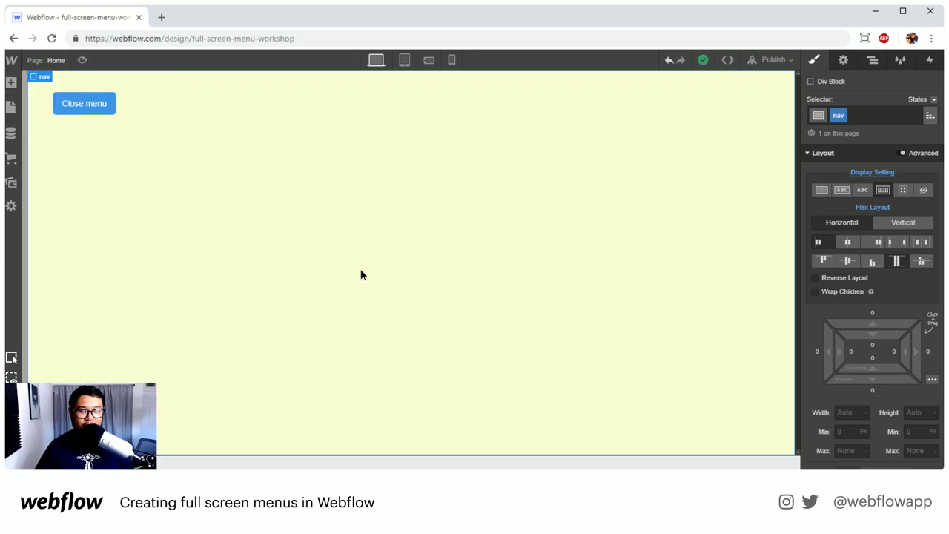
key("a")
left_click_drag(50, 236, 260, 264)
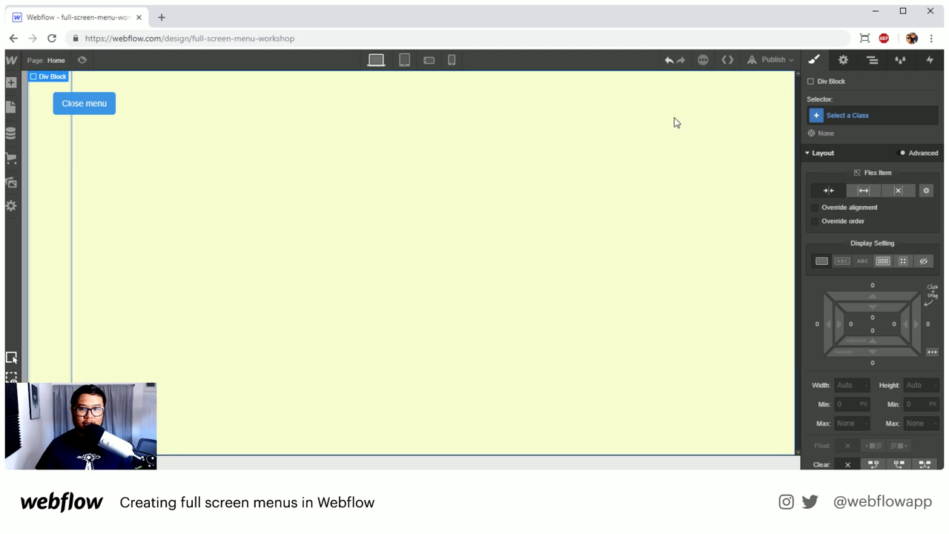
left_click(854, 115)
type("pic")
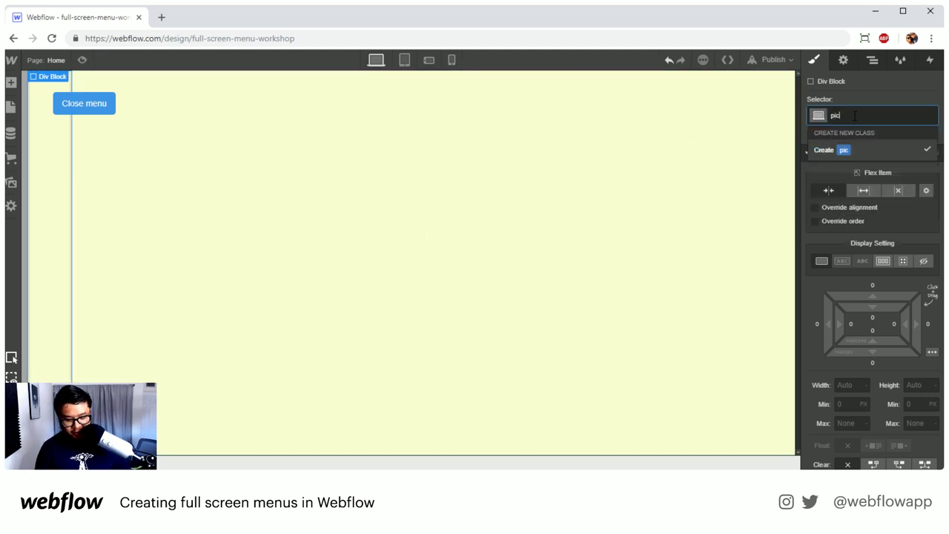
type("ture wrapper")
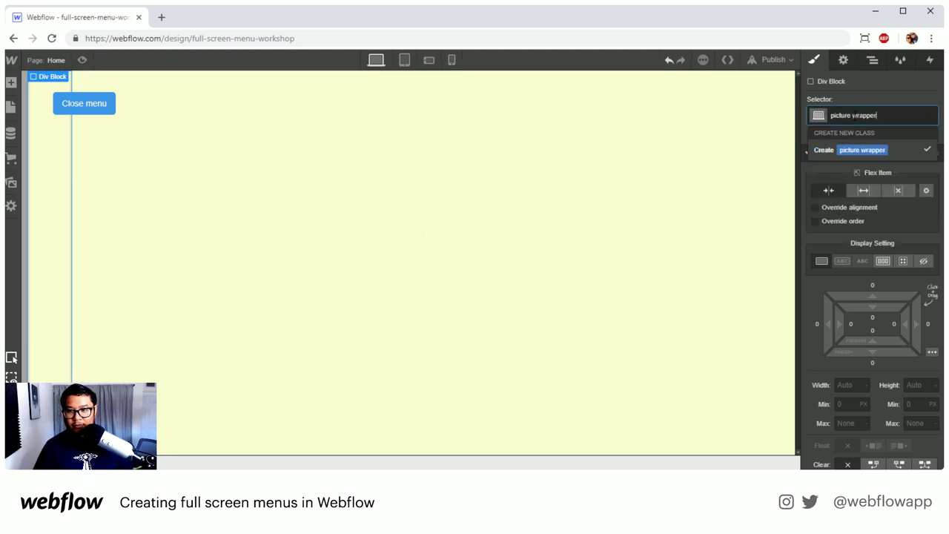
key("Return")
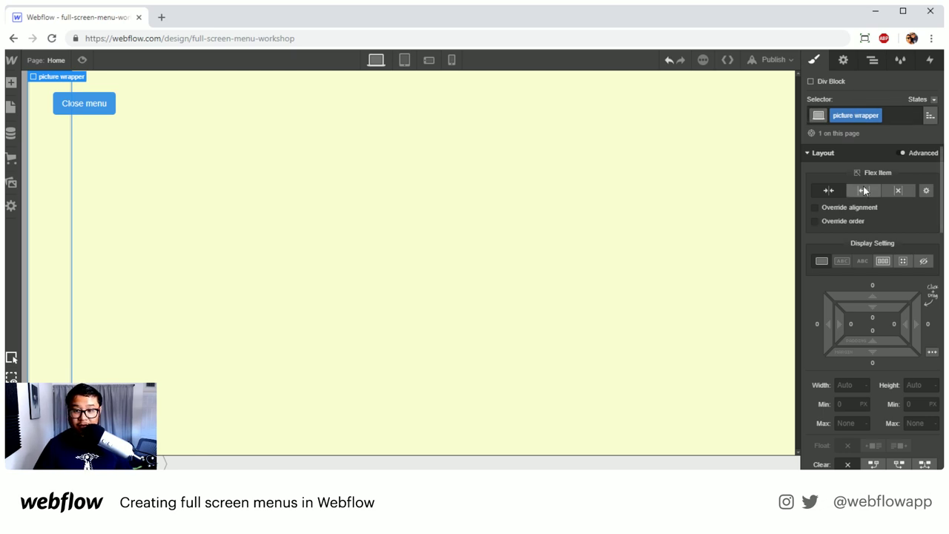
Drag a second Div Block into the nav via the Navigator
left_click(874, 62)
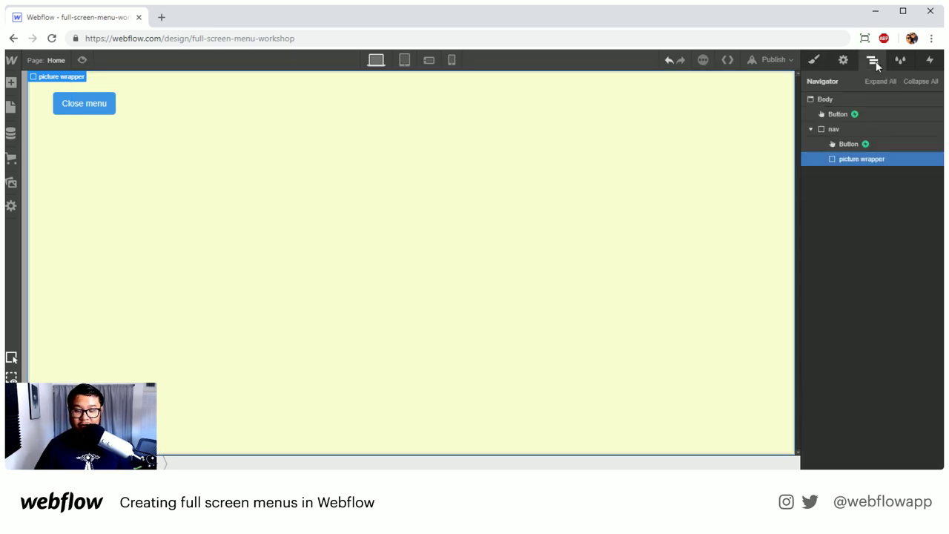
key("a")
left_click_drag(49, 238, 869, 210)
Give the second div the class 'nav link wrapper' and let it grow to fill space
key("s")
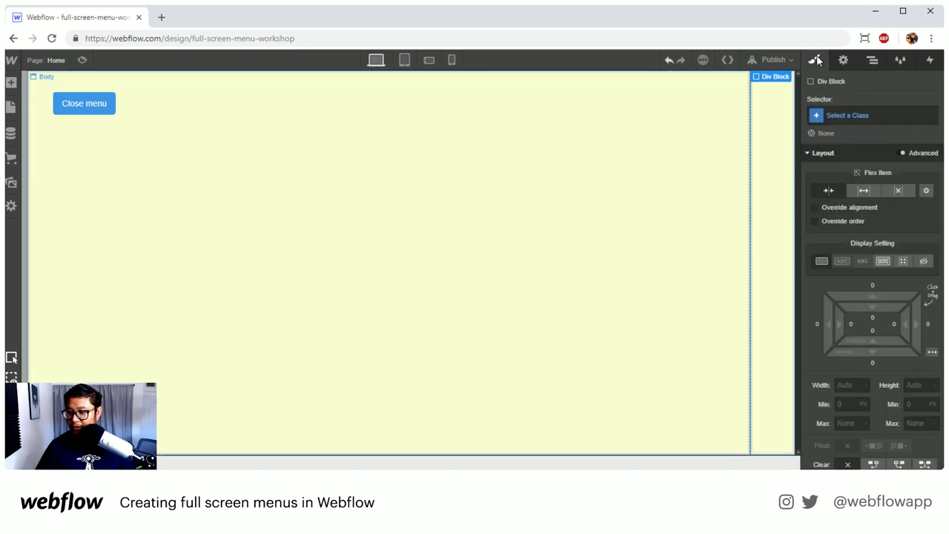
left_click(839, 112)
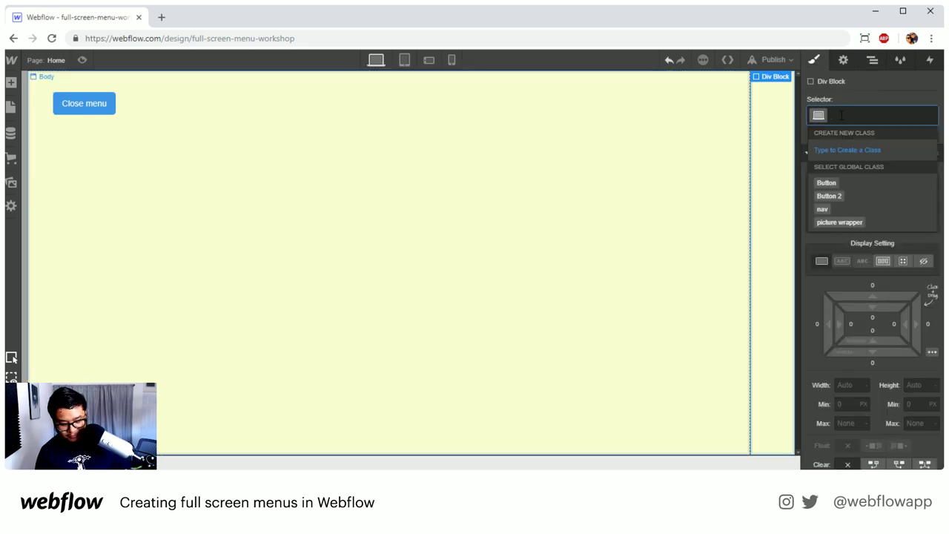
type("nav wrapper")
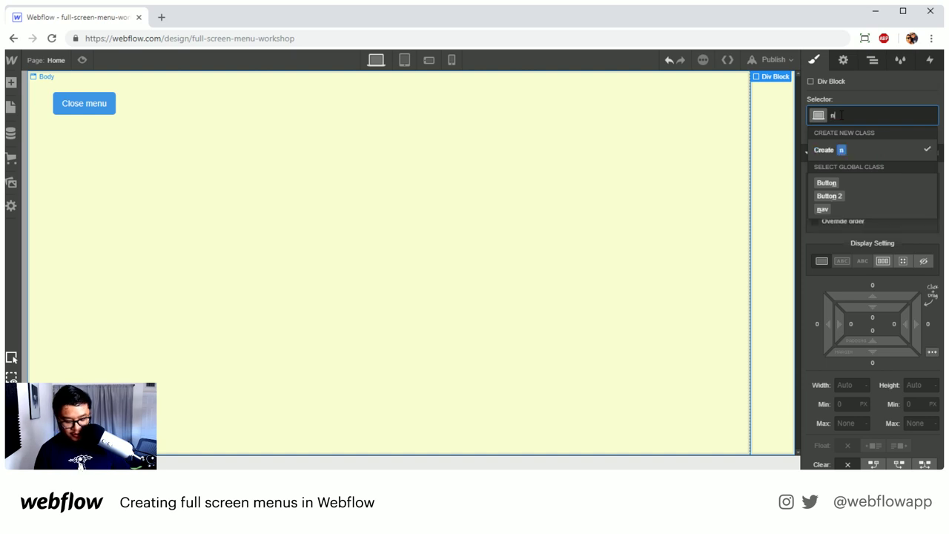
key("BackSpace")
key("BackSpace")
key("BackSpace")
key("BackSpace")
key("BackSpace")
key("BackSpace")
key("BackSpace")
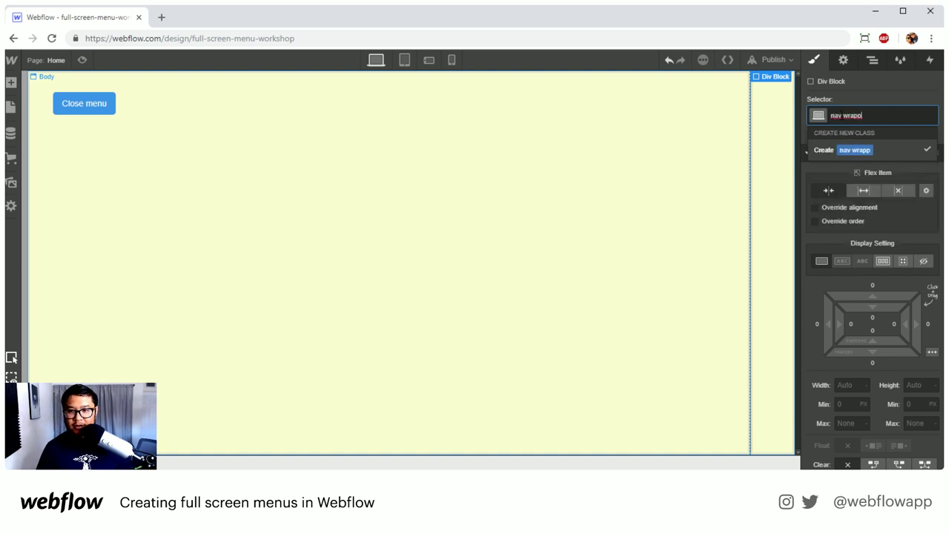
type("link wrapper")
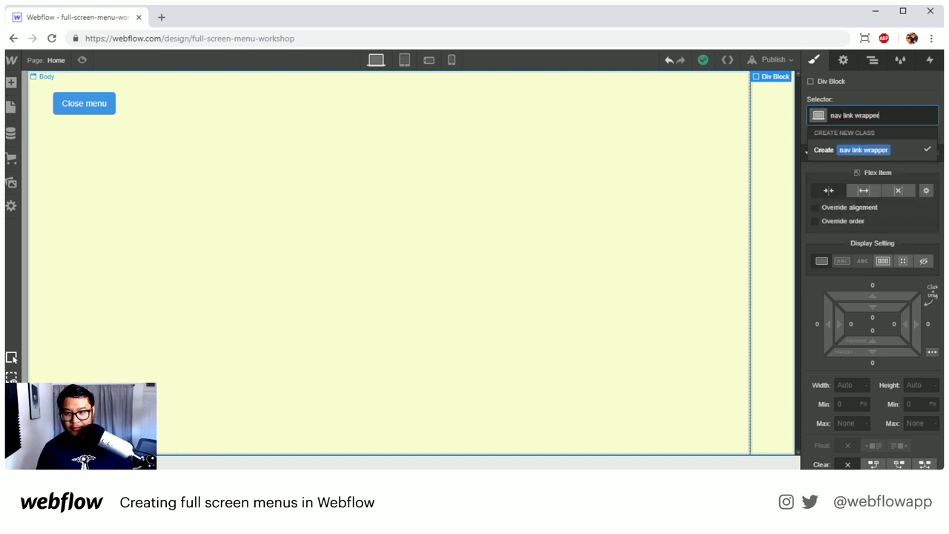
key("Return")
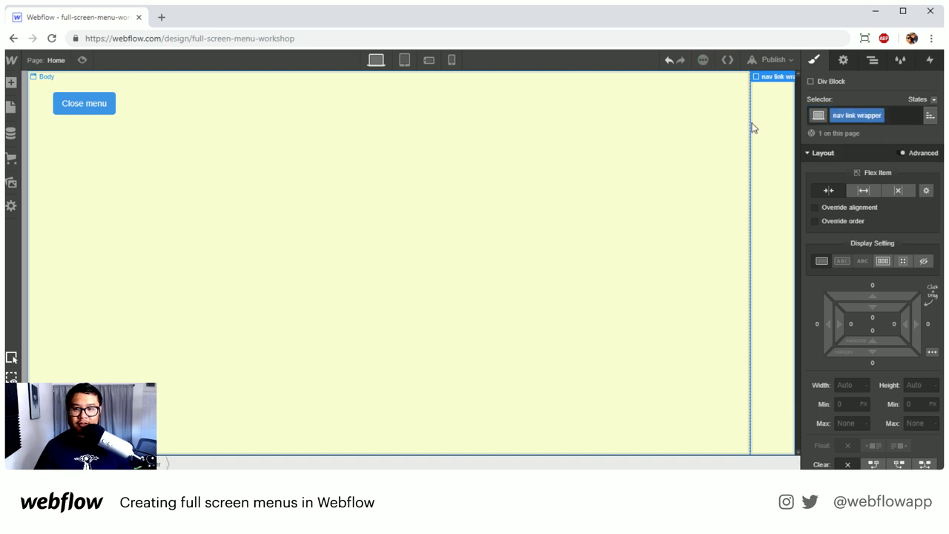
left_click(856, 191)
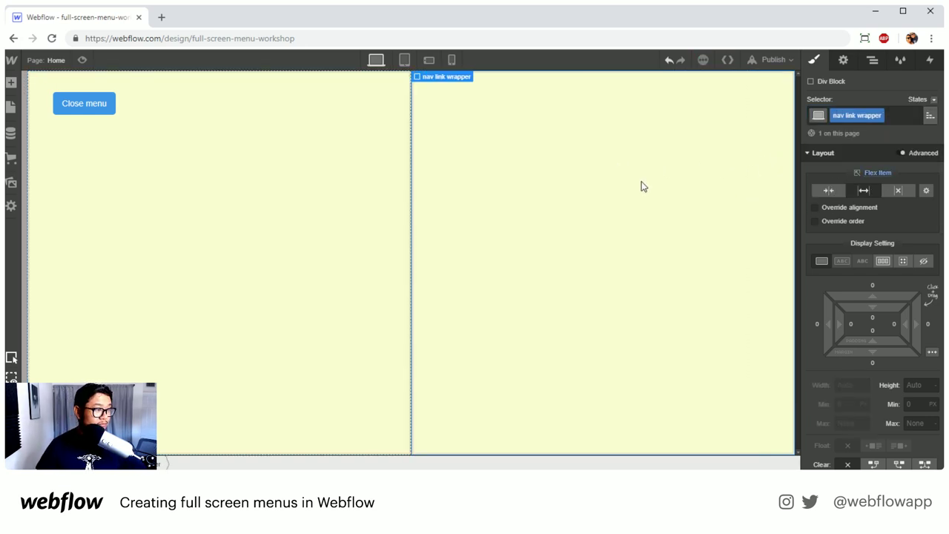
Set the nav link wrapper's children to wrap and open the Add Elements panel
left_click(237, 228)
left_click(546, 253)
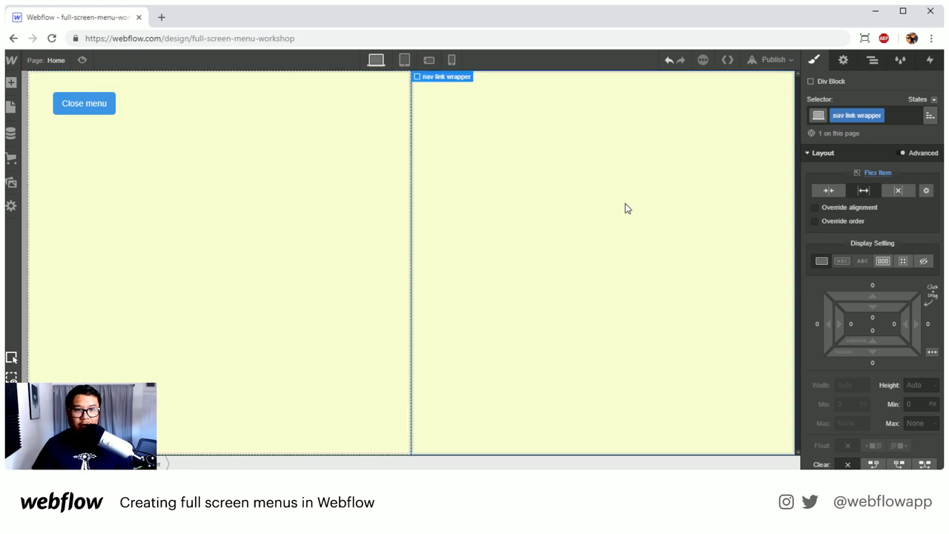
key("a")
key("a")
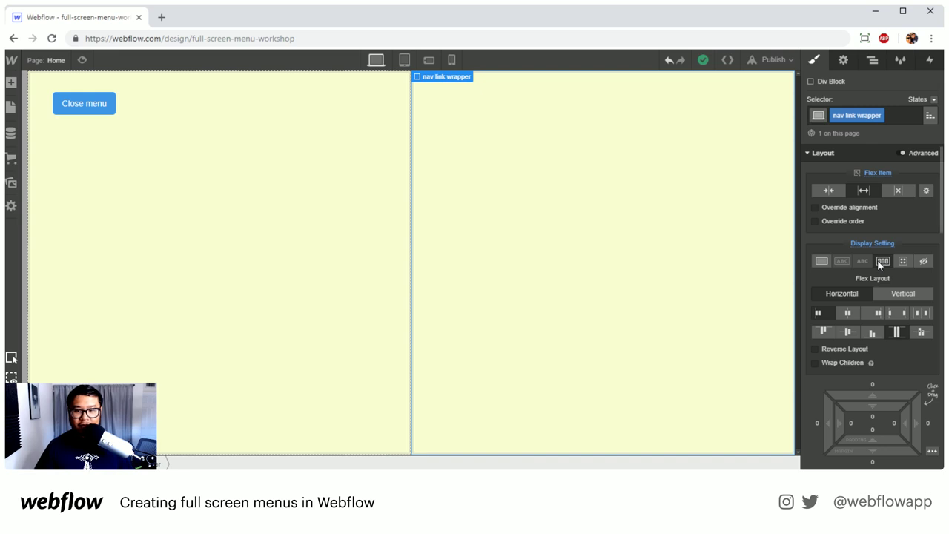
left_click(847, 362)
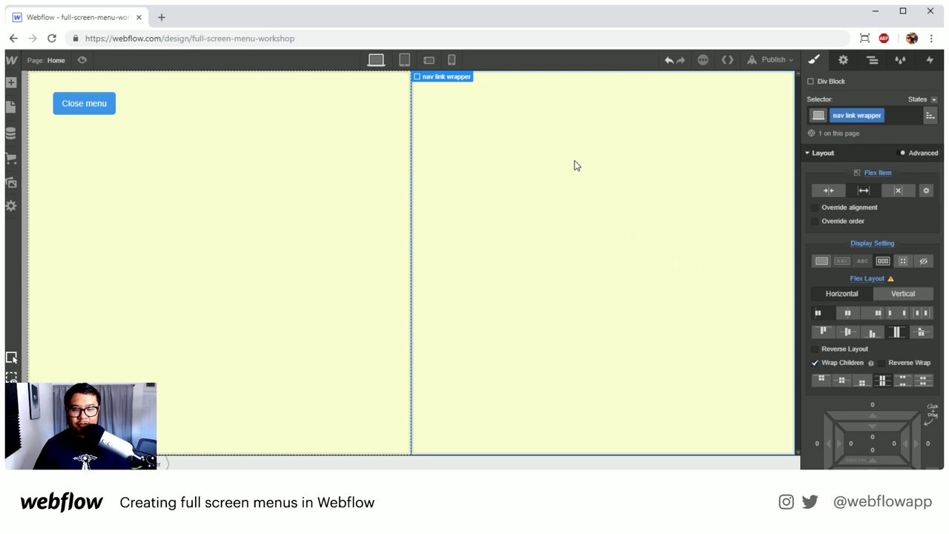
key("a")
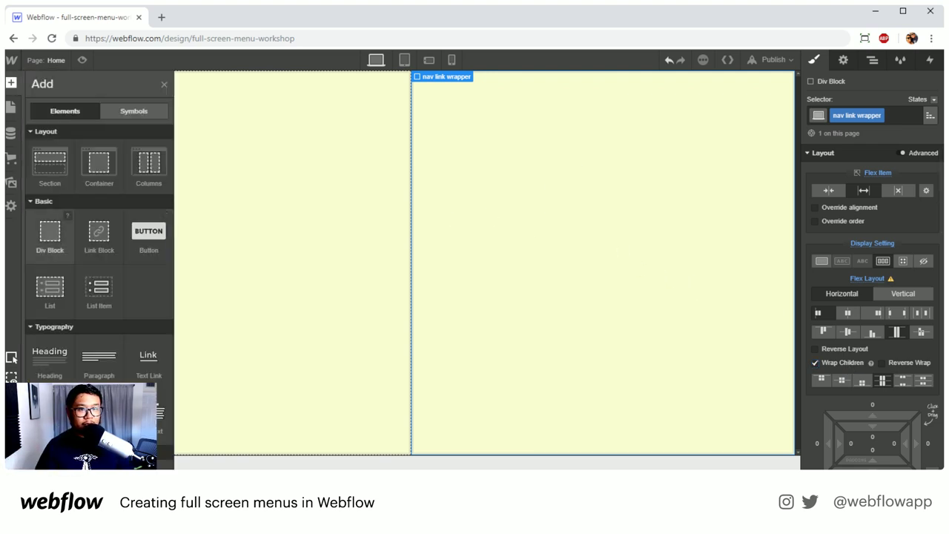
Place a Link Block inside the nav link wrapper and align the wrapper's children to Start
left_click(50, 236)
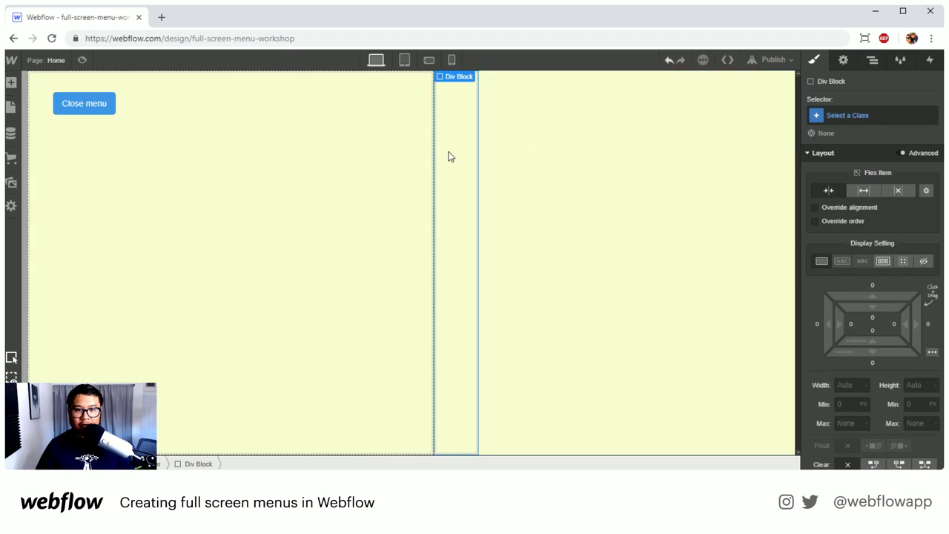
key("Delete")
left_click(474, 169)
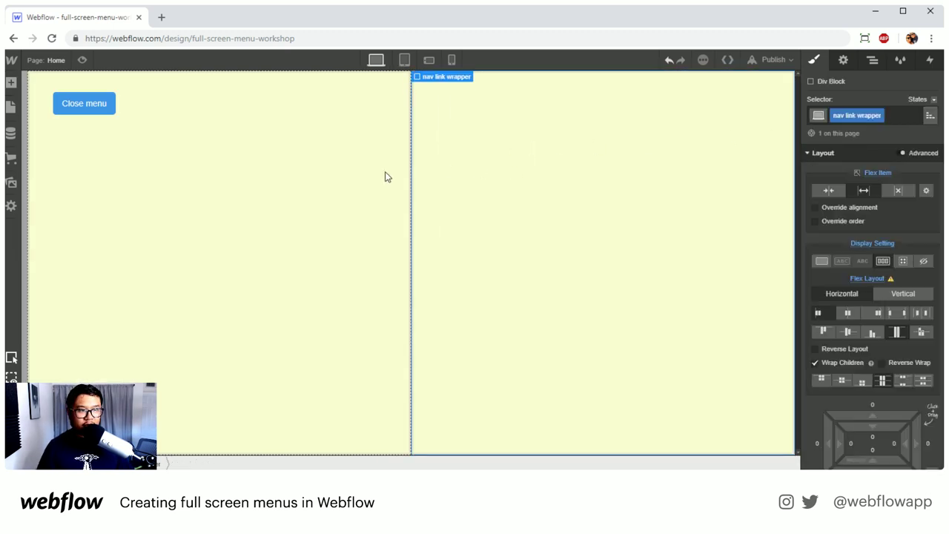
key("a")
left_click_drag(98, 236, 523, 215)
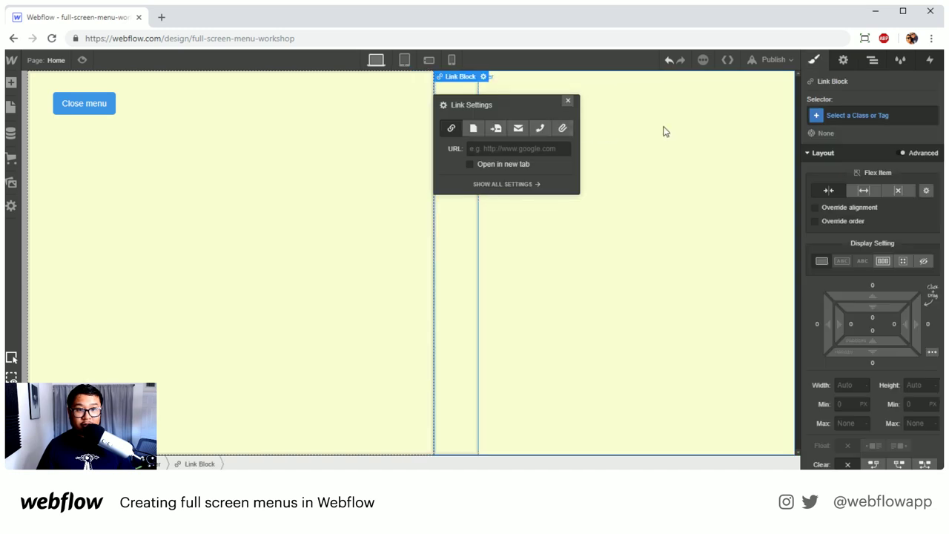
key("Escape")
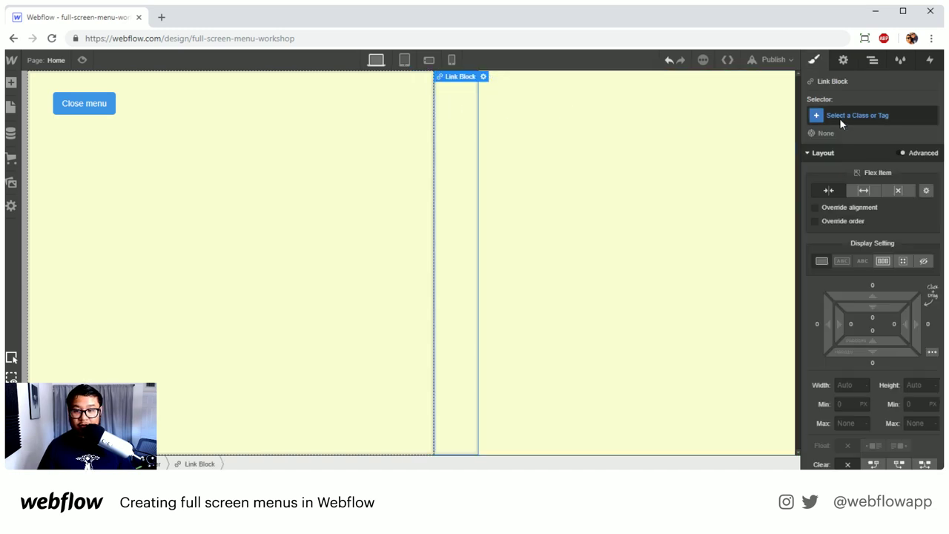
left_click(872, 59)
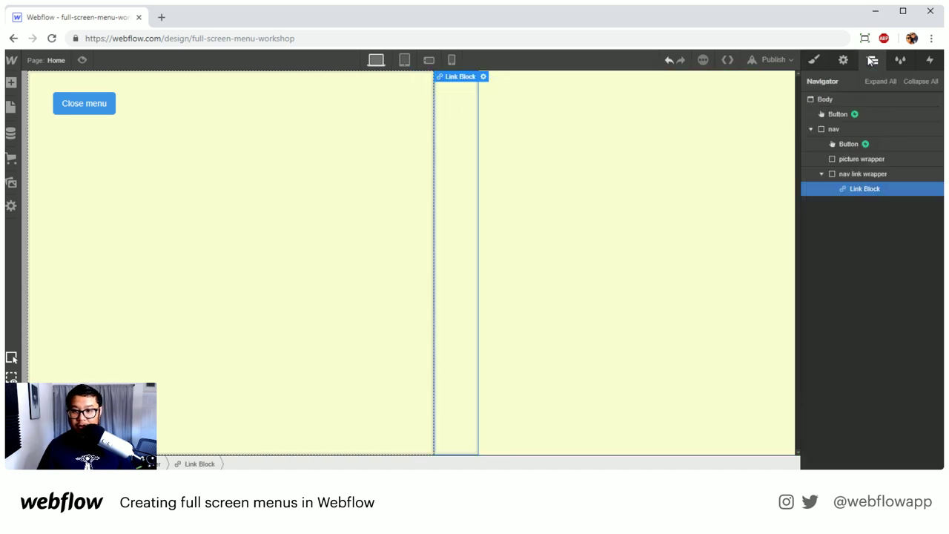
left_click(862, 174)
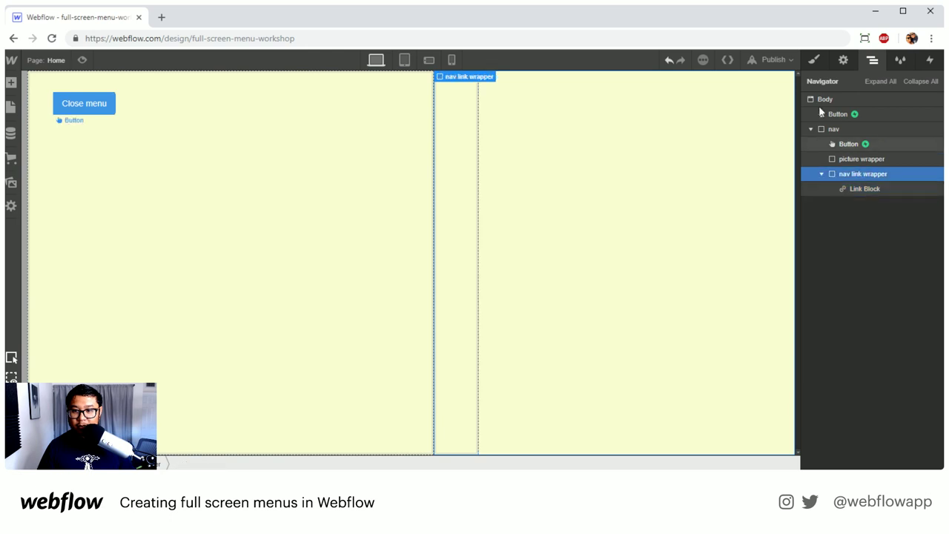
left_click(813, 60)
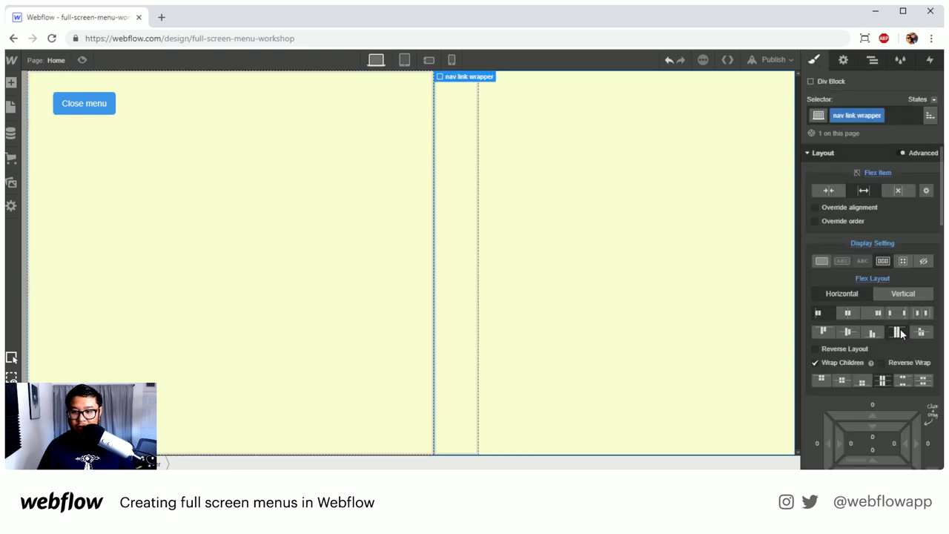
left_click(823, 331)
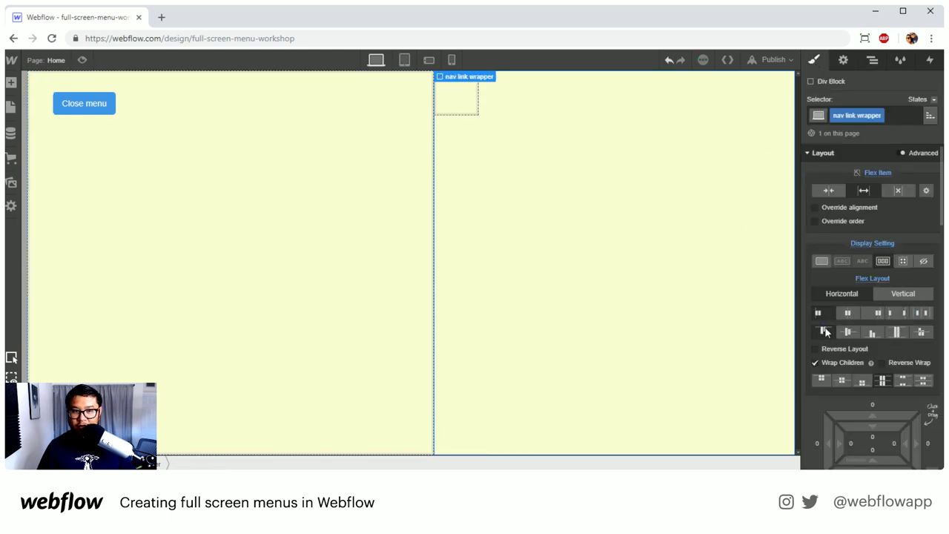
Give the link block the class 'nav link', set to grow with a 50% basis
left_click(457, 107)
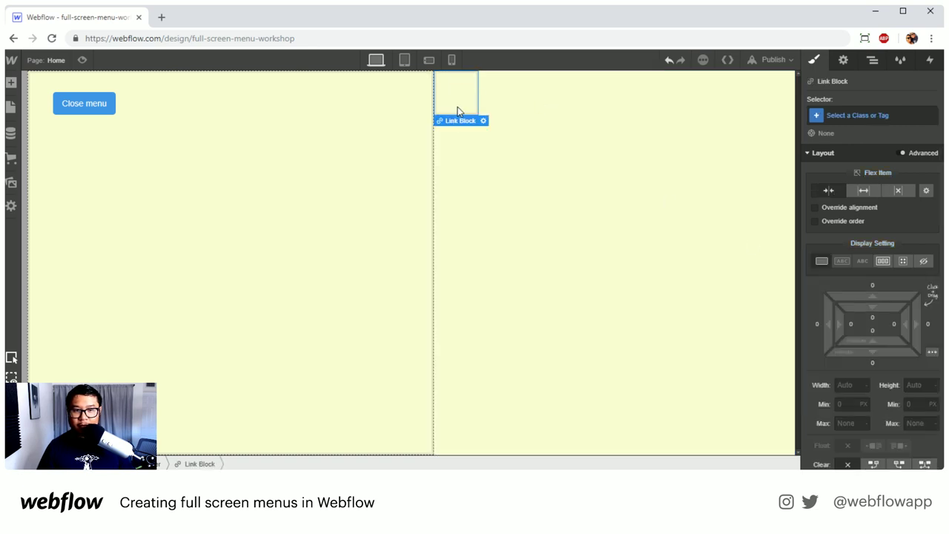
left_click(869, 115)
type("nav link")
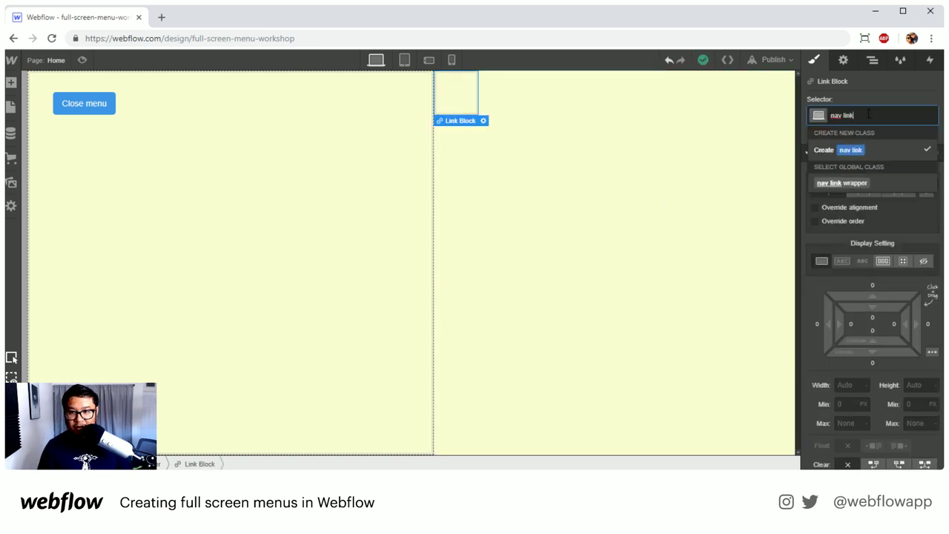
key("Return")
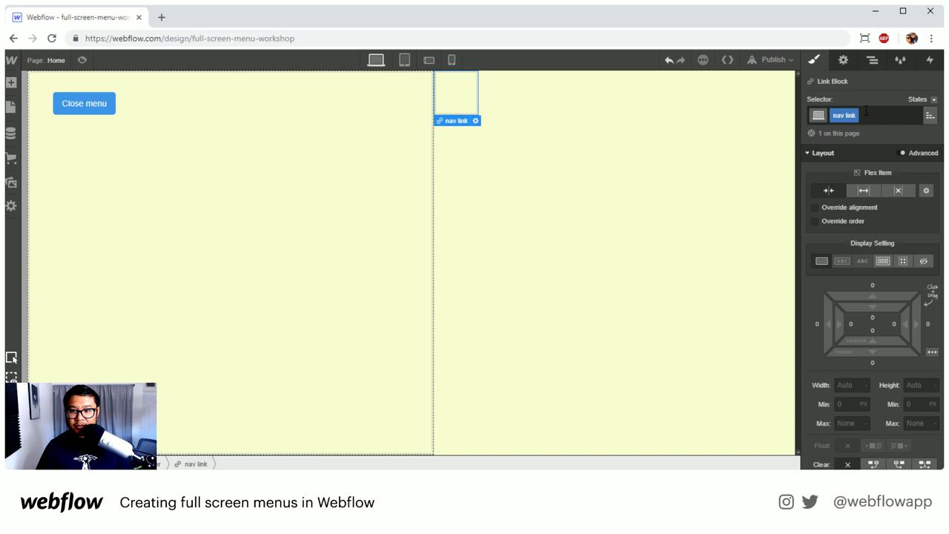
left_click(860, 190)
left_click(926, 191)
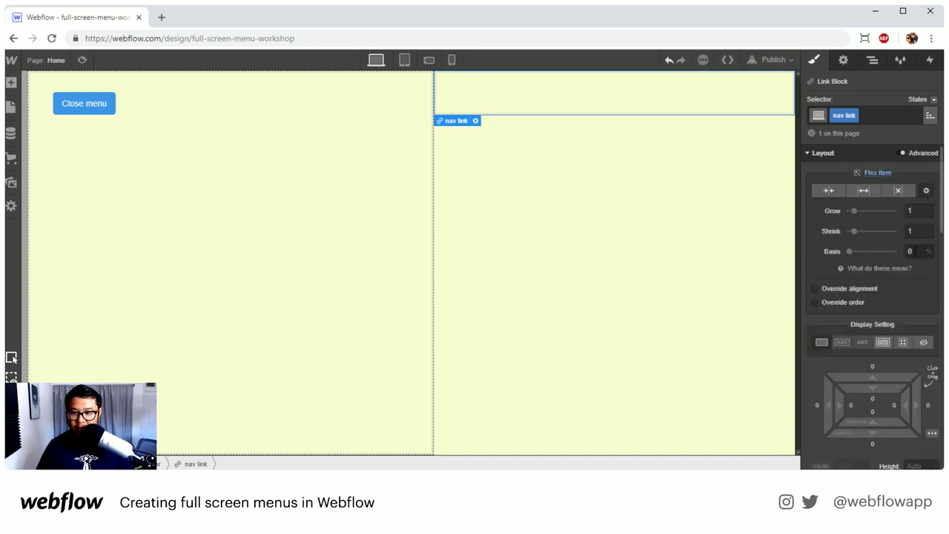
type("50")
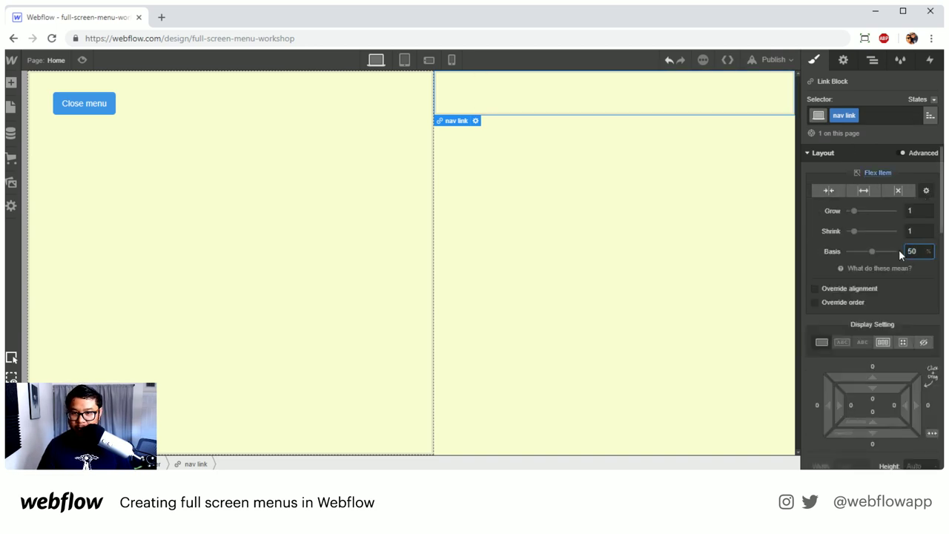
left_click(872, 60)
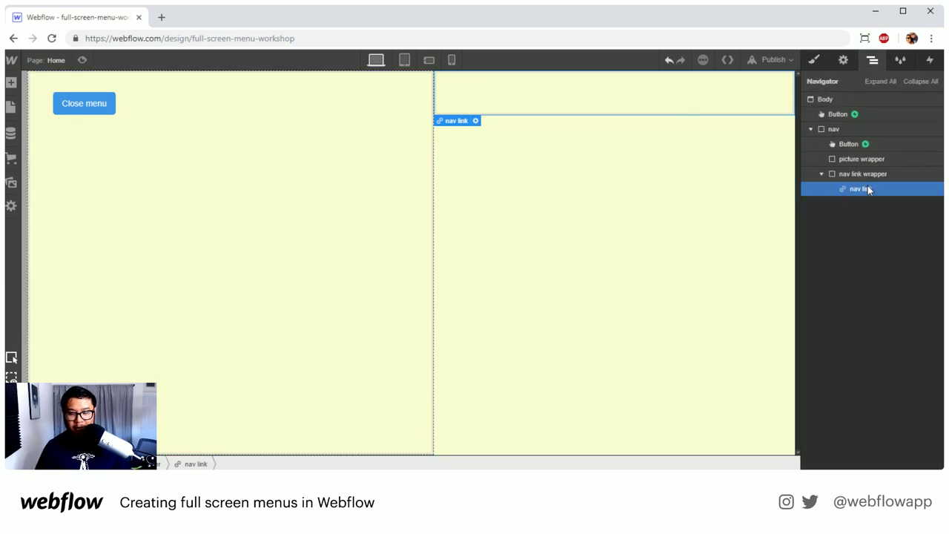
Duplicate the nav link into four links and set the wrapper's wrapped rows to space-between
key("ctrl+d")
key("ctrl+d")
key("ctrl+d")
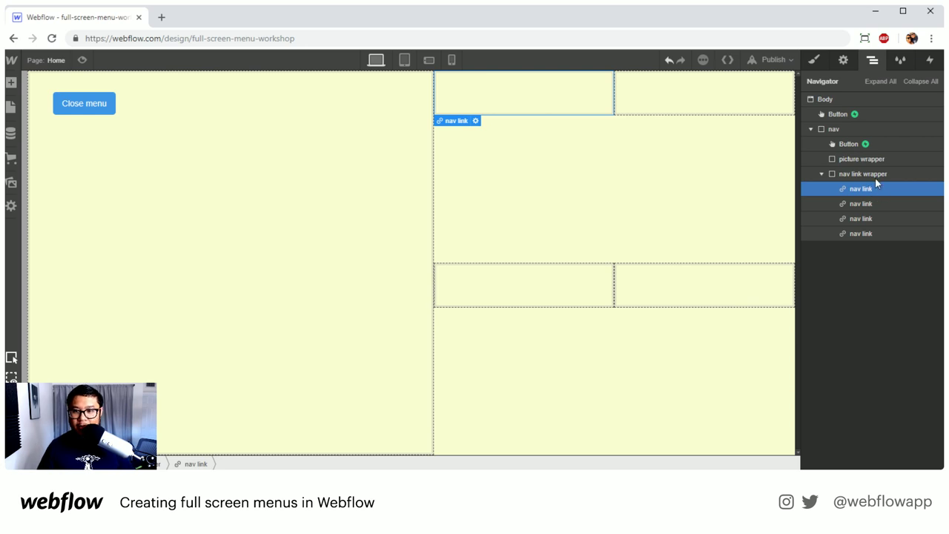
left_click(875, 176)
left_click(818, 63)
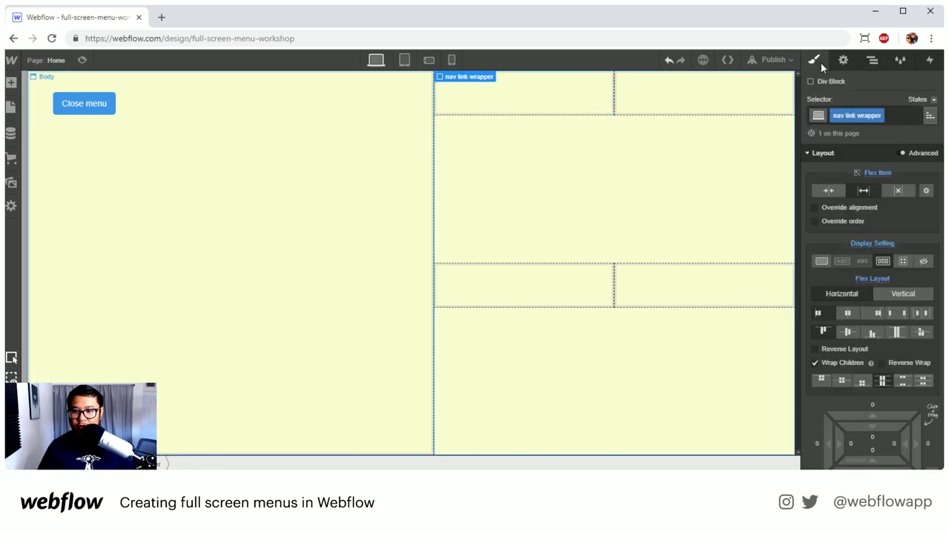
left_click(904, 381)
left_click(824, 381)
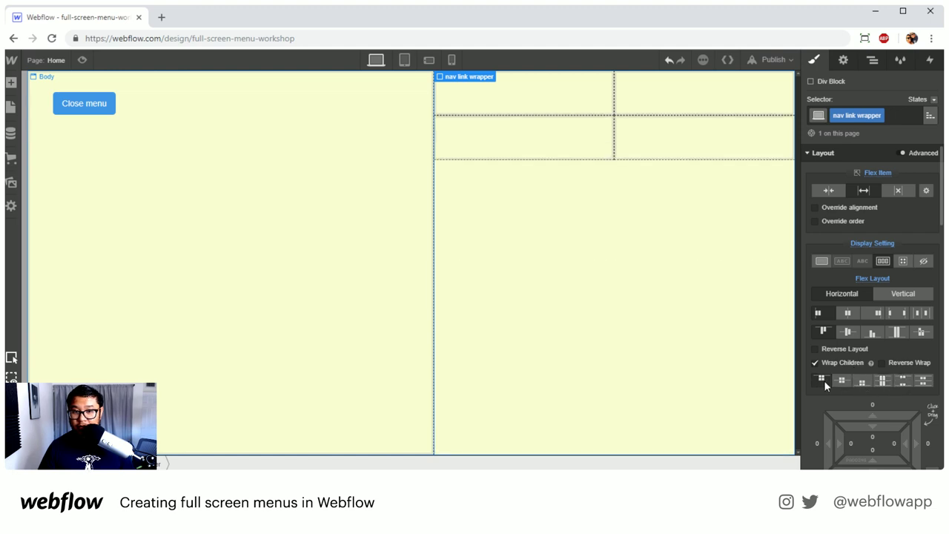
left_click(844, 380)
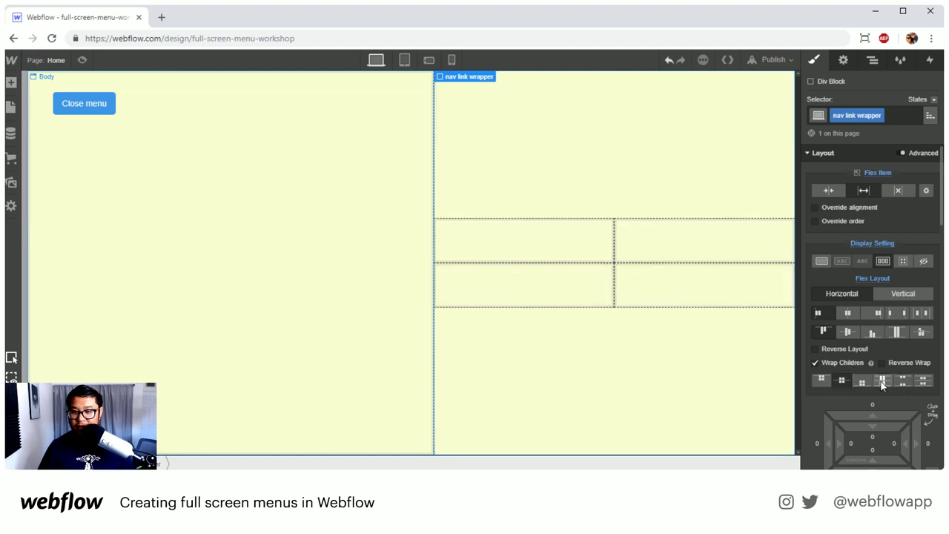
left_click(881, 381)
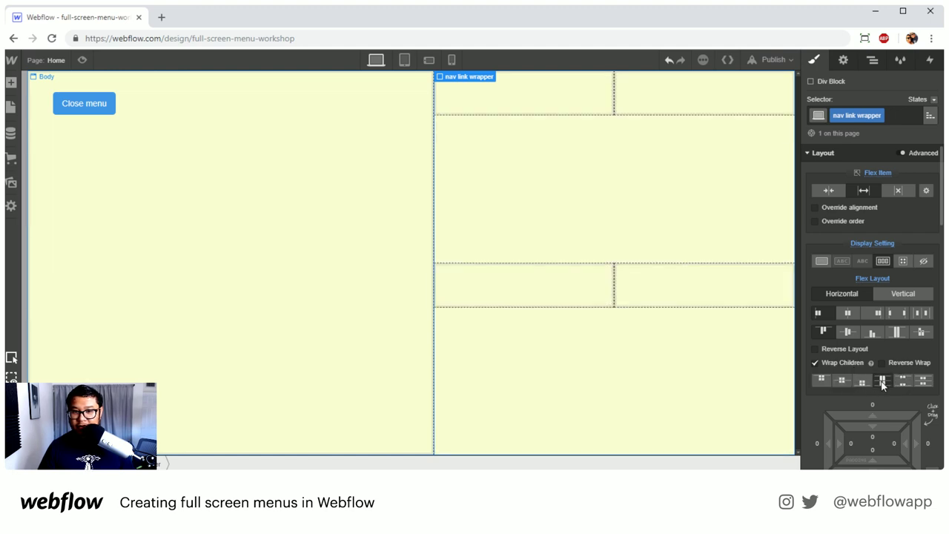
Give the nav link 50% height and a Flex display with content centred both ways
left_click(573, 108)
scroll(872, 380, "down", 3)
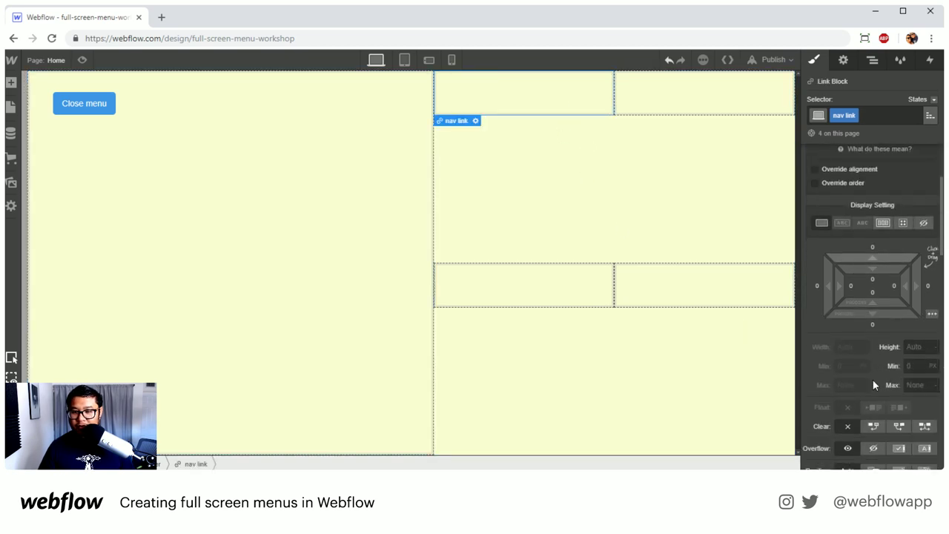
type("50%")
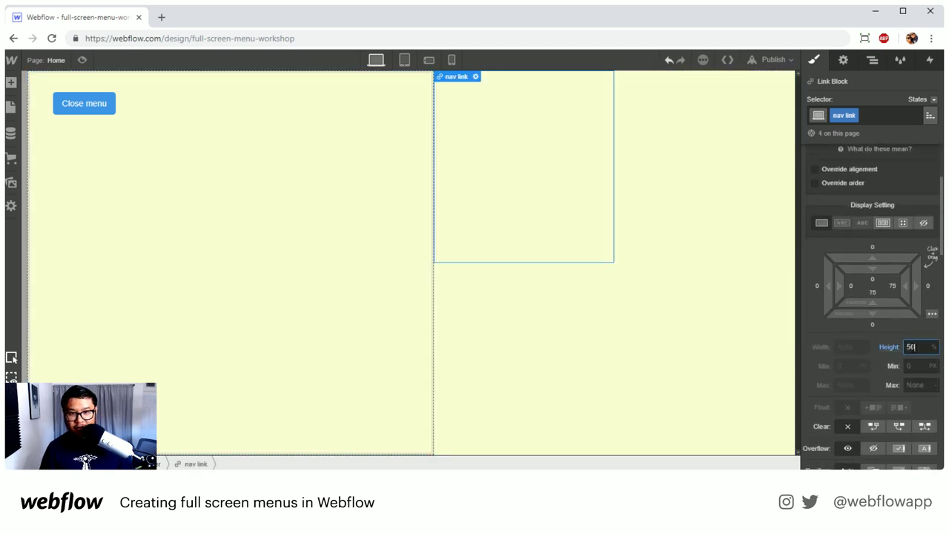
key("Return")
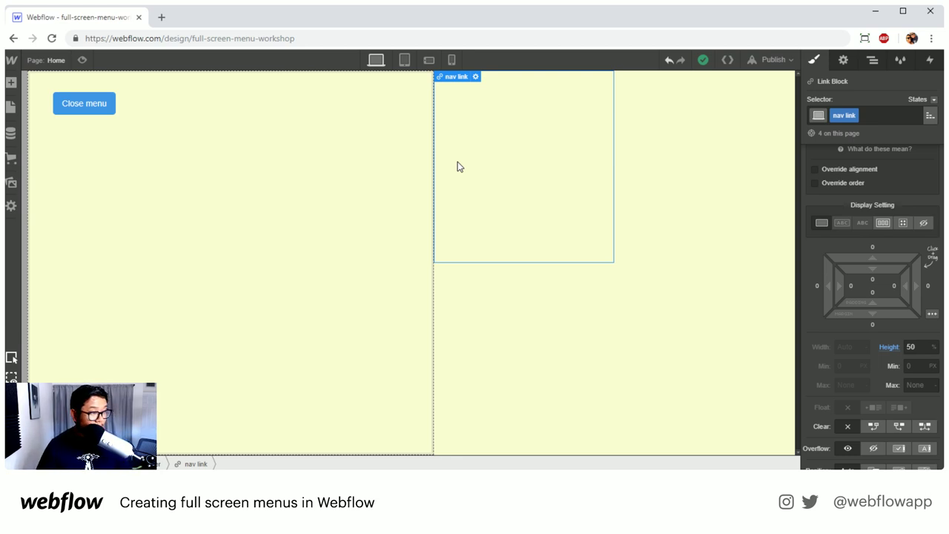
left_click(883, 226)
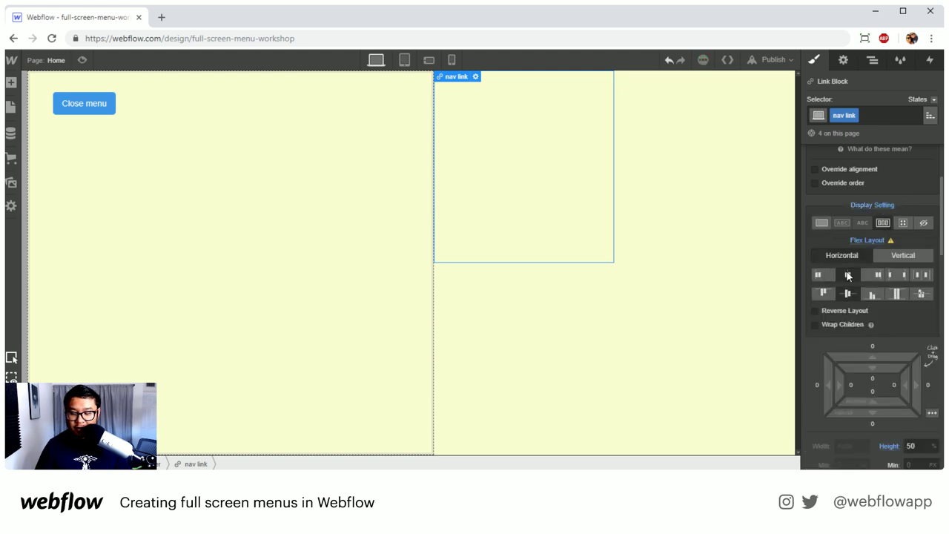
left_click(848, 276)
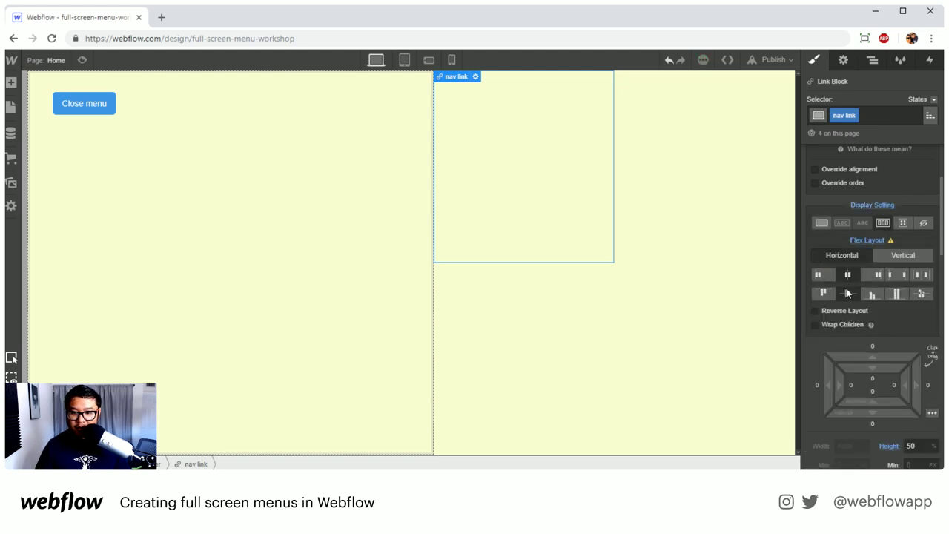
left_click(848, 294)
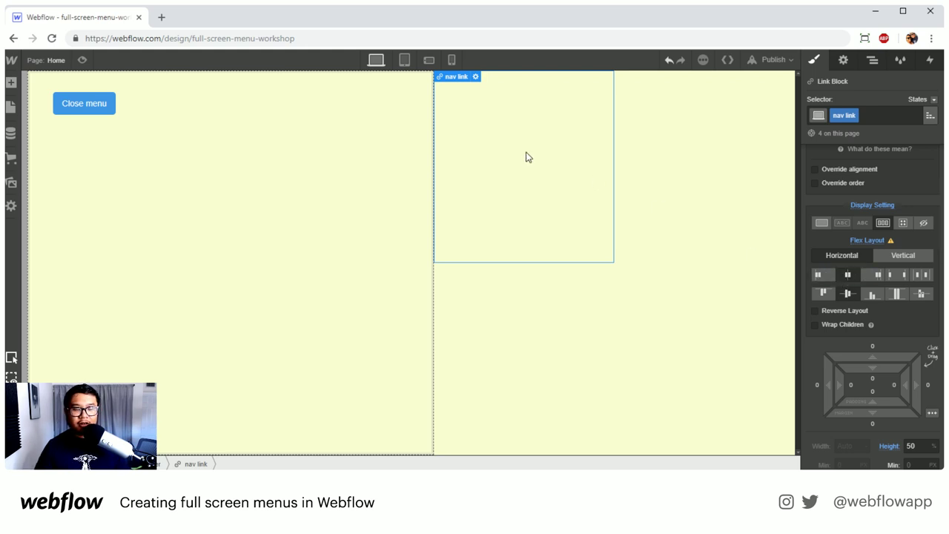
Add a text block to the top-left nav link and label it 'Home'
key("a")
left_click_drag(148, 411, 459, 237)
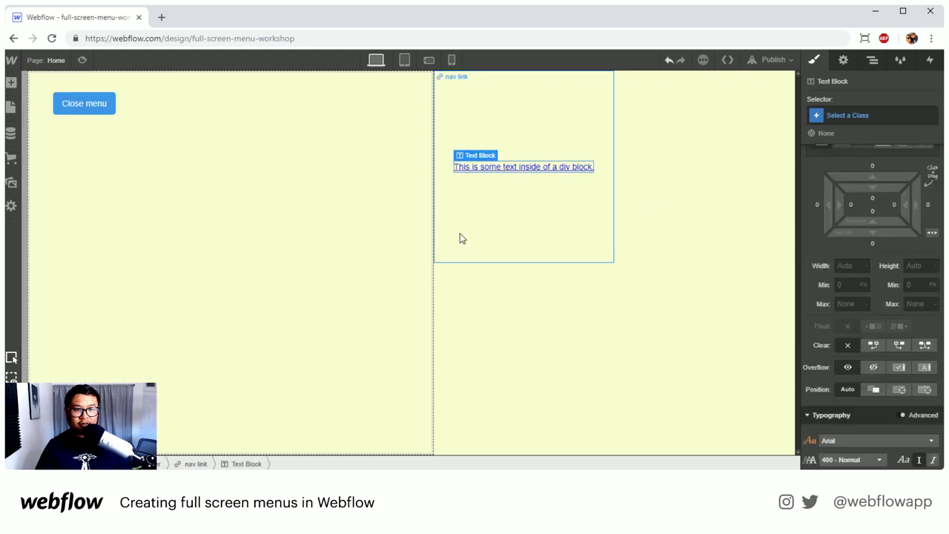
double_click(555, 167)
left_click(554, 166)
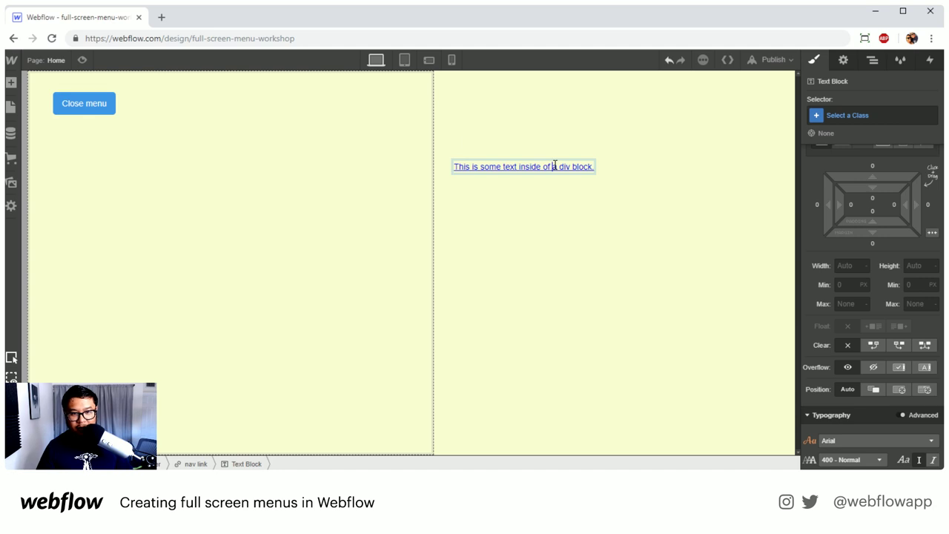
key("ctrl+a")
type("Home")
key("Escape")
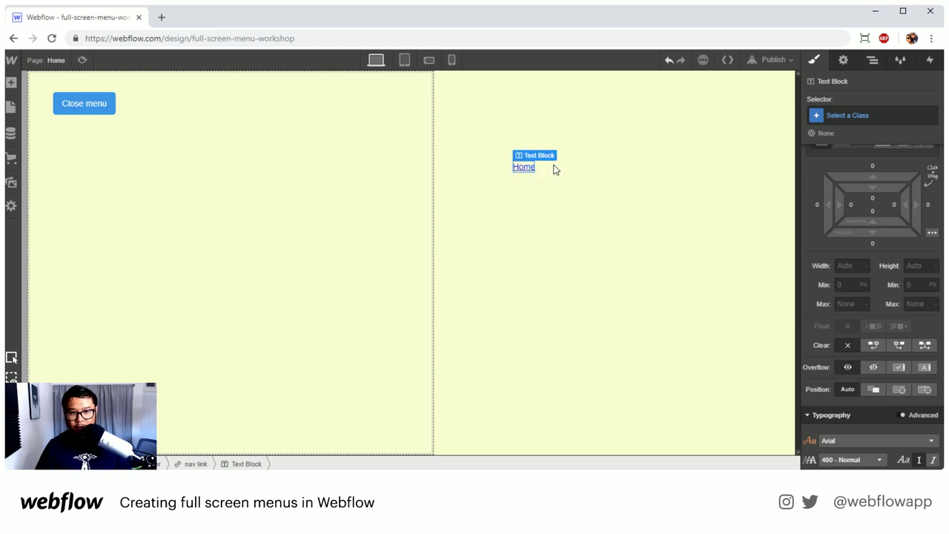
Paste copies of the Home link to fill the grid and relabel the top-right one 'About'
key("ctrl+c")
key("ctrl+v")
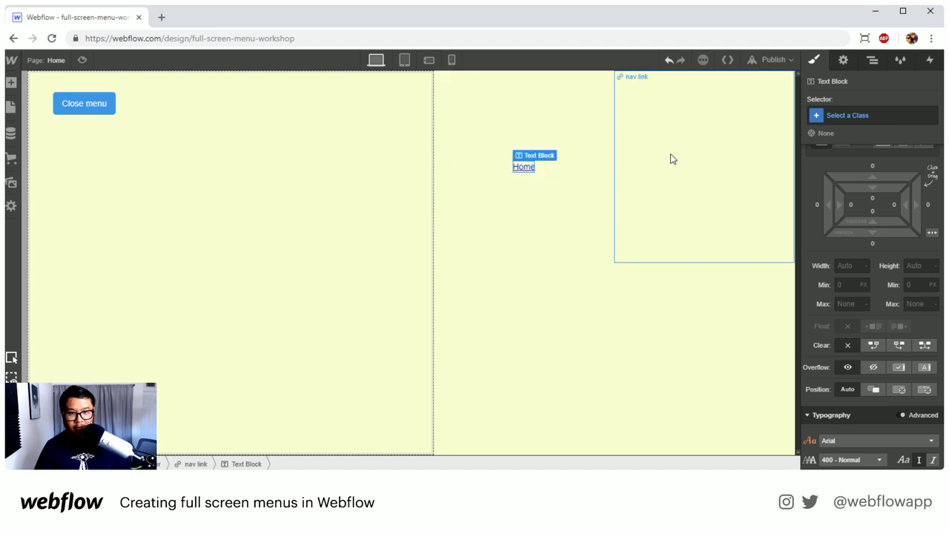
key("ctrl+v")
key("ctrl+v")
left_click(703, 166)
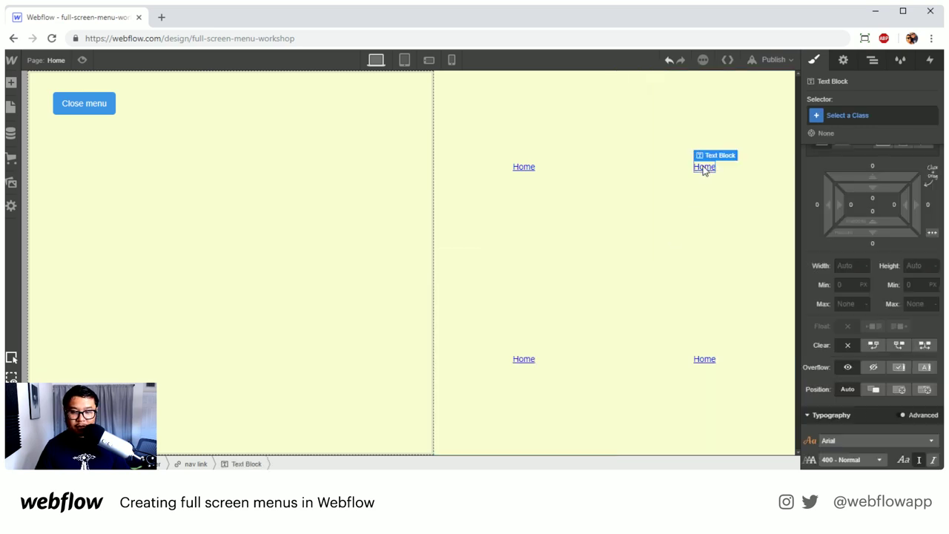
double_click(703, 167)
type("About")
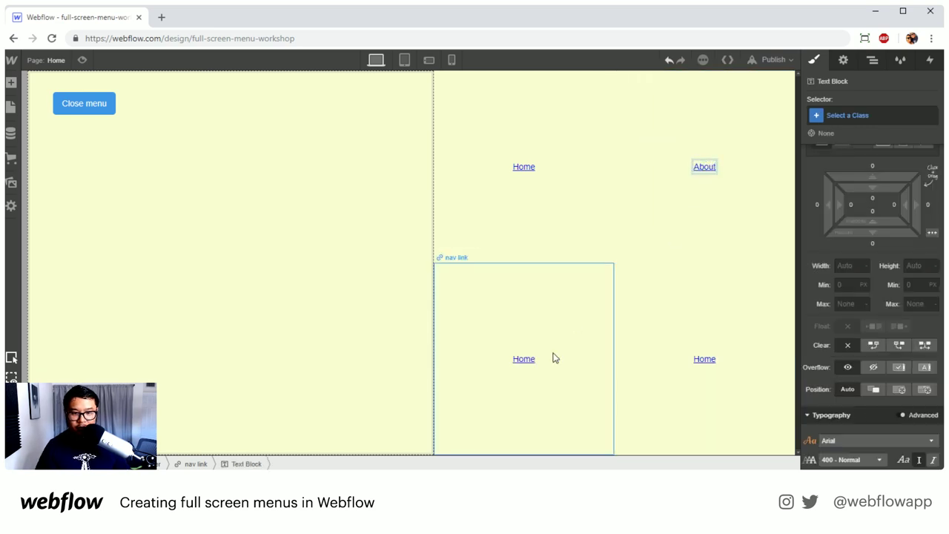
Label the bottom-left link 'Projects' (first typed as 'Work') and the bottom-right 'Contact'
double_click(524, 359)
type("Work")
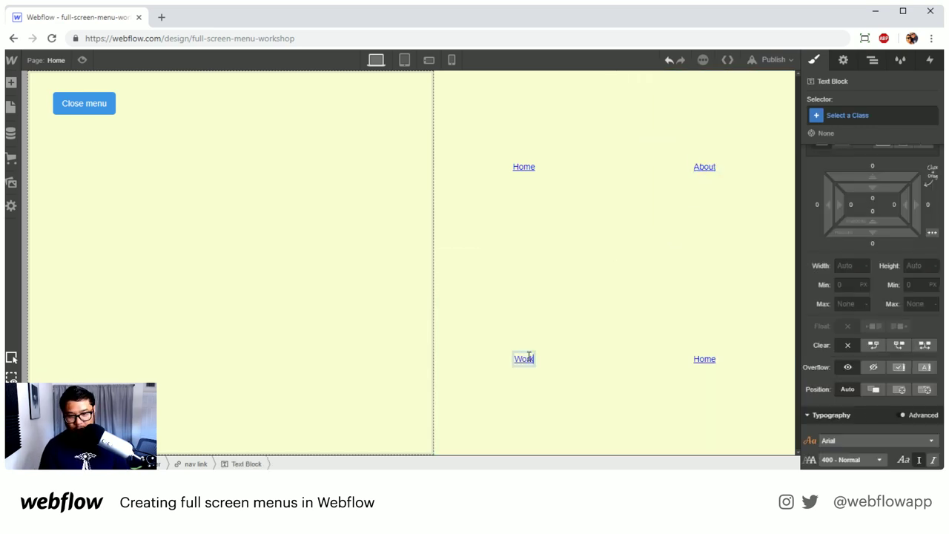
double_click(704, 359)
type("Contact")
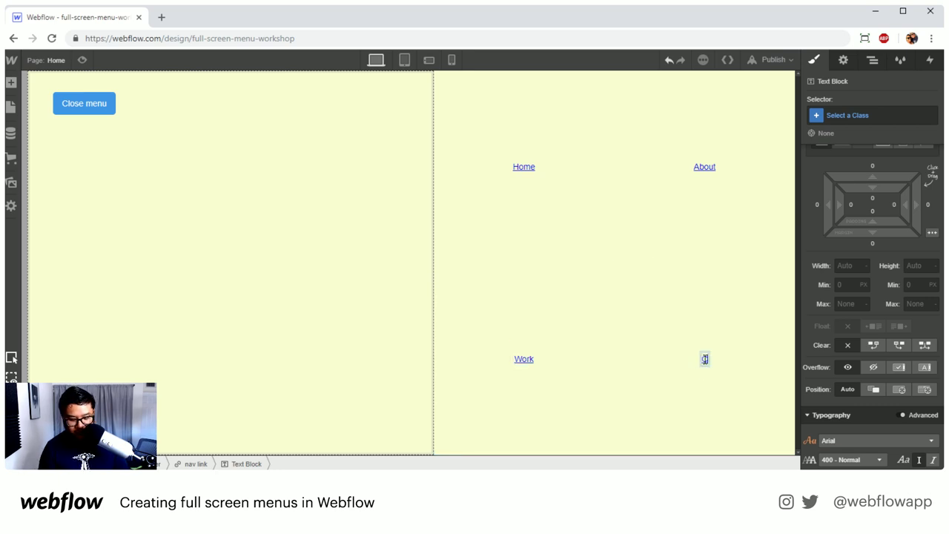
double_click(522, 360)
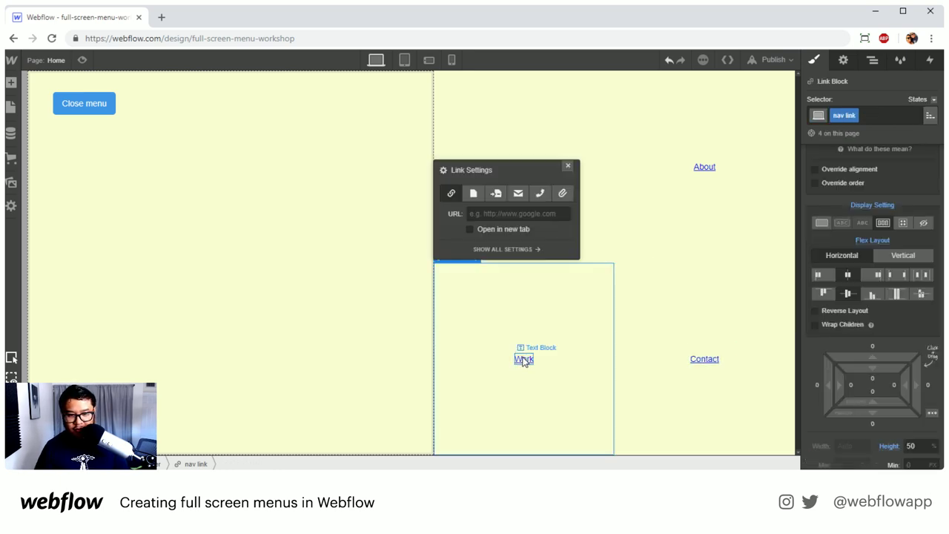
double_click(523, 360)
type("Projects")
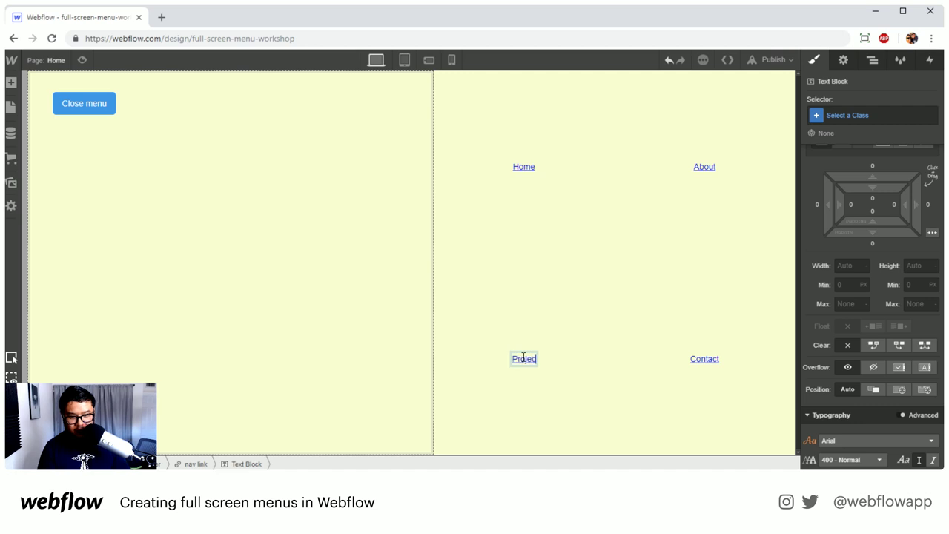
key("Escape")
left_click(598, 215)
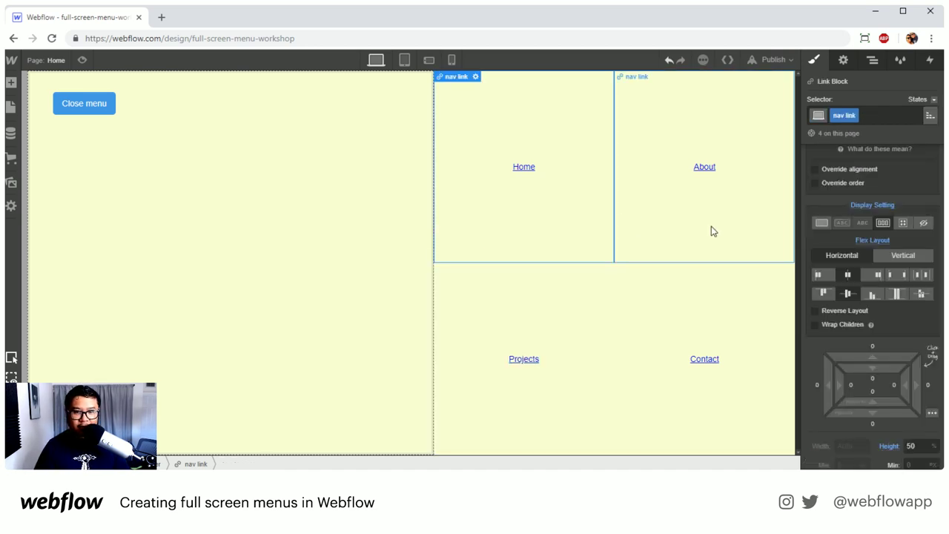
Remove the nav links' underline and set their text colour to #333
left_click(553, 287)
left_click(643, 285)
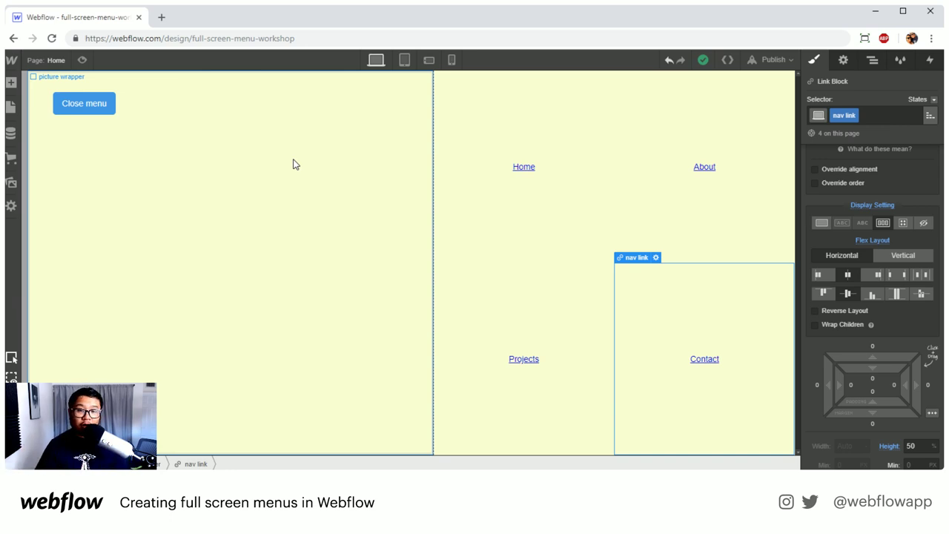
left_click(451, 185)
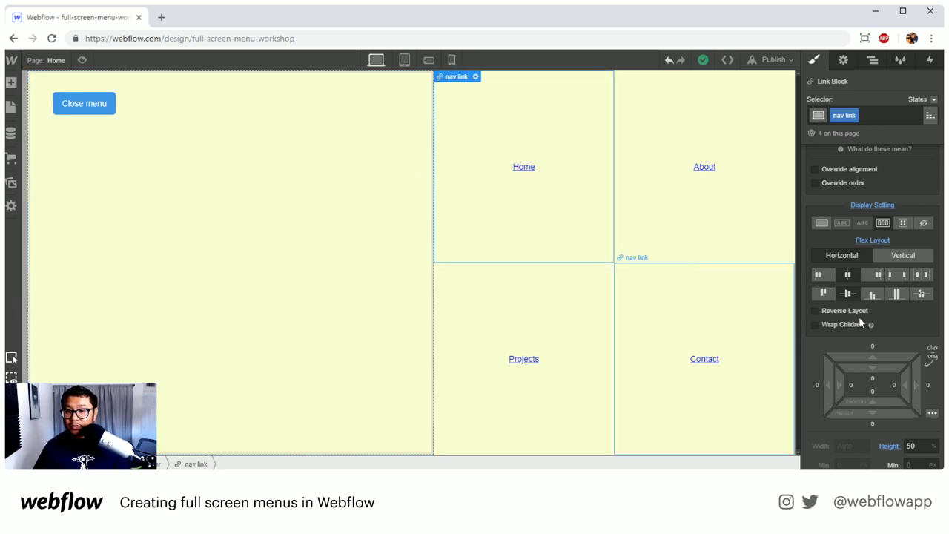
scroll(896, 381, "down", 4)
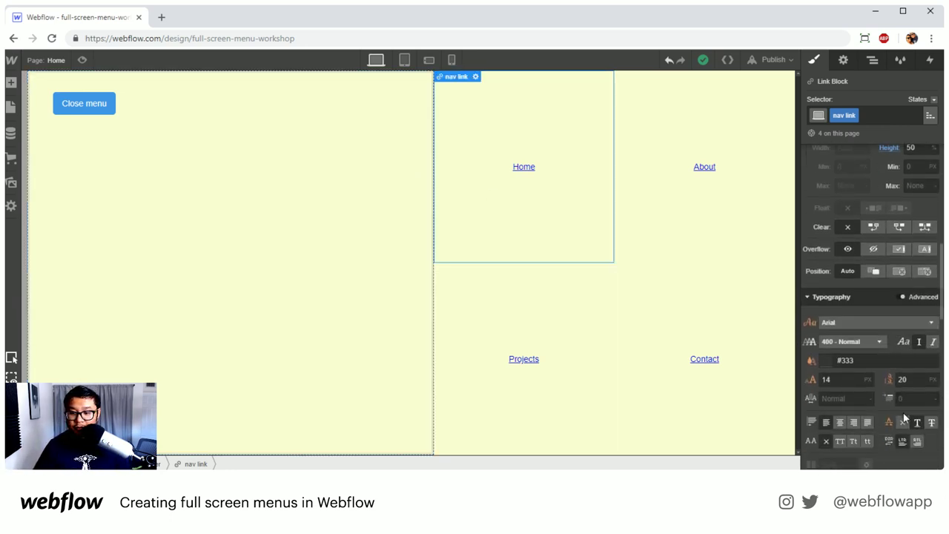
left_click(902, 422)
left_click(818, 362)
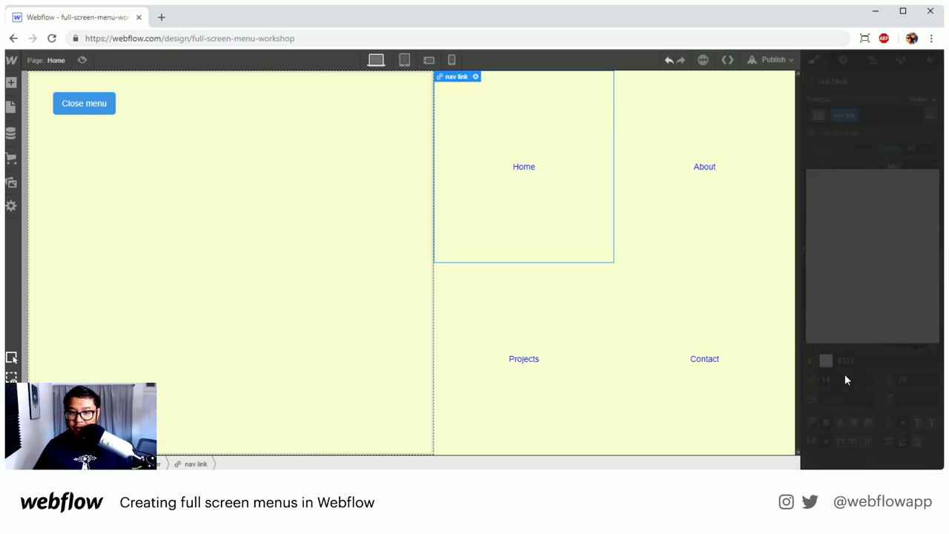
left_click(829, 253)
left_click(829, 297)
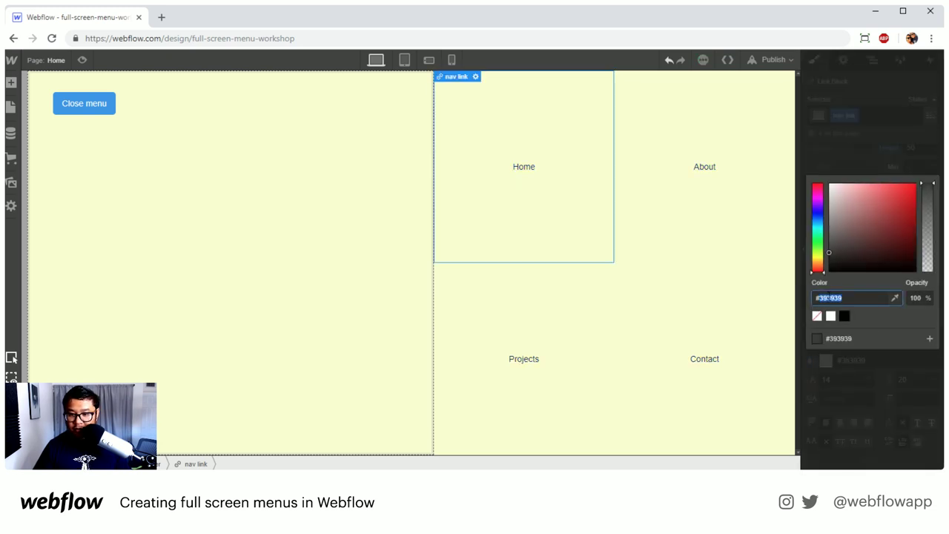
type("333")
key("Return")
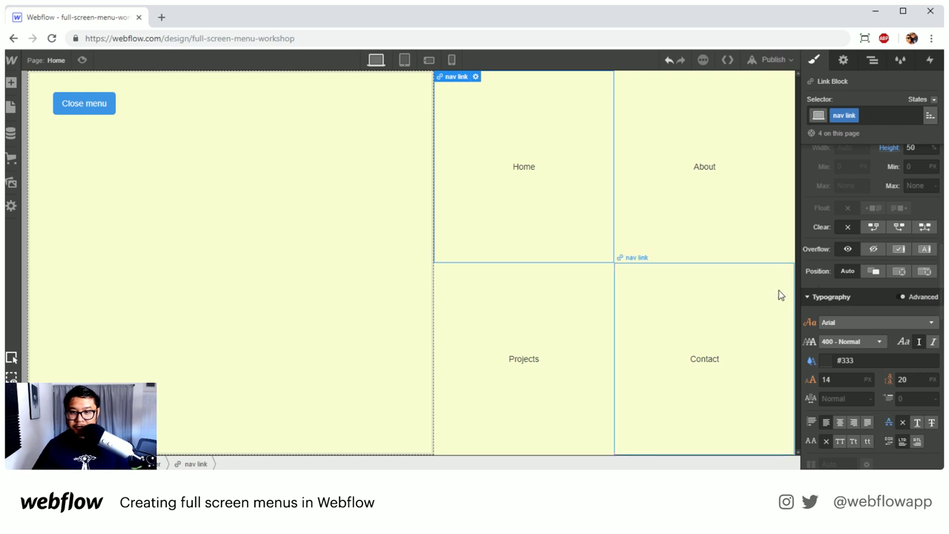
Change the nav link text colour to the muted blue #65a0b5
left_click(825, 361)
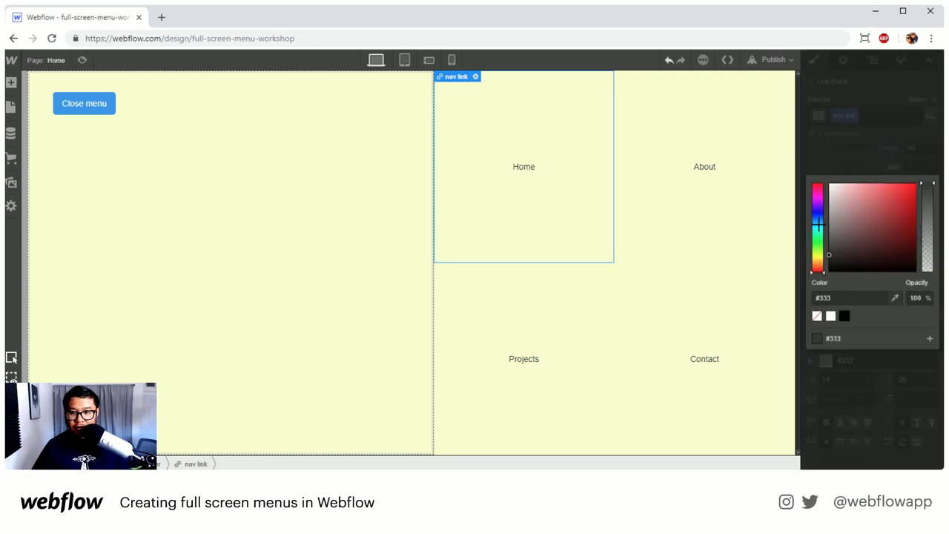
left_click(817, 222)
left_click(865, 216)
mouse_move(865, 216)
left_mouse_down()
mouse_move(869, 192)
mouse_move(865, 210)
left_mouse_up()
key("Escape")
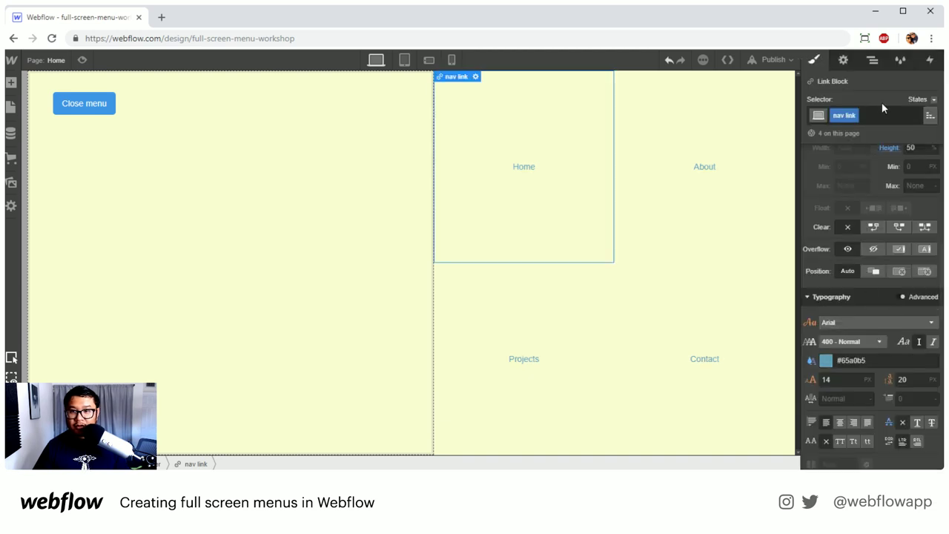
left_click(921, 114)
key("Escape")
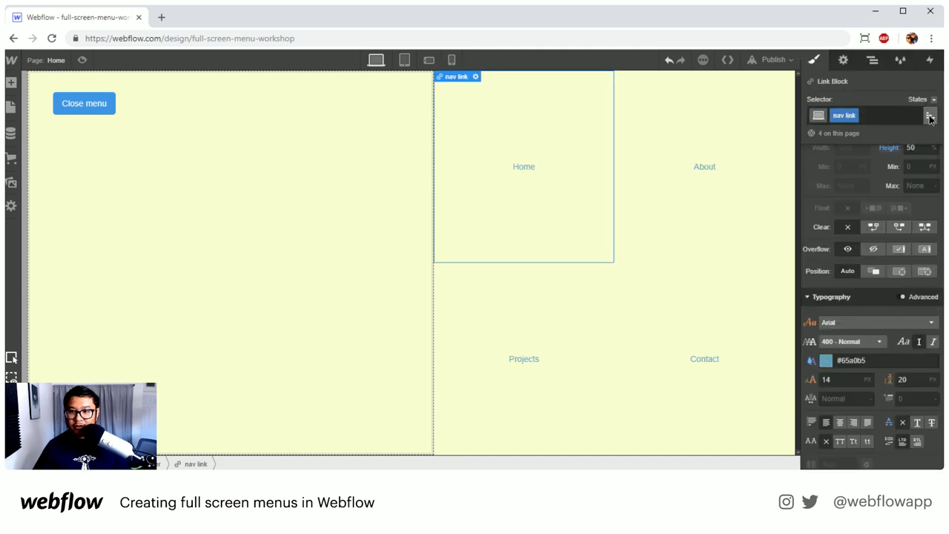
Set the Body (All Pages) font family to Merriweather
left_click(927, 115)
left_click(848, 135)
left_click(862, 179)
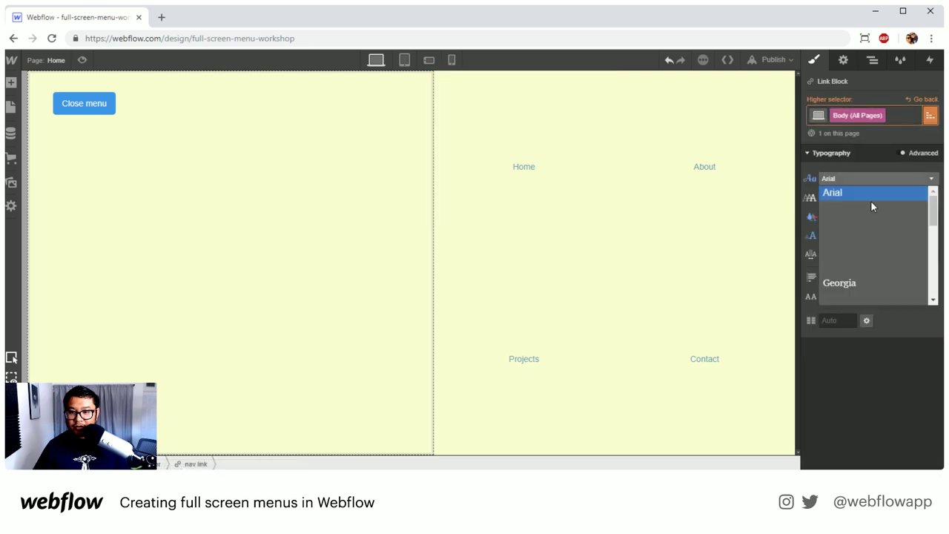
scroll(864, 293, "down", 6)
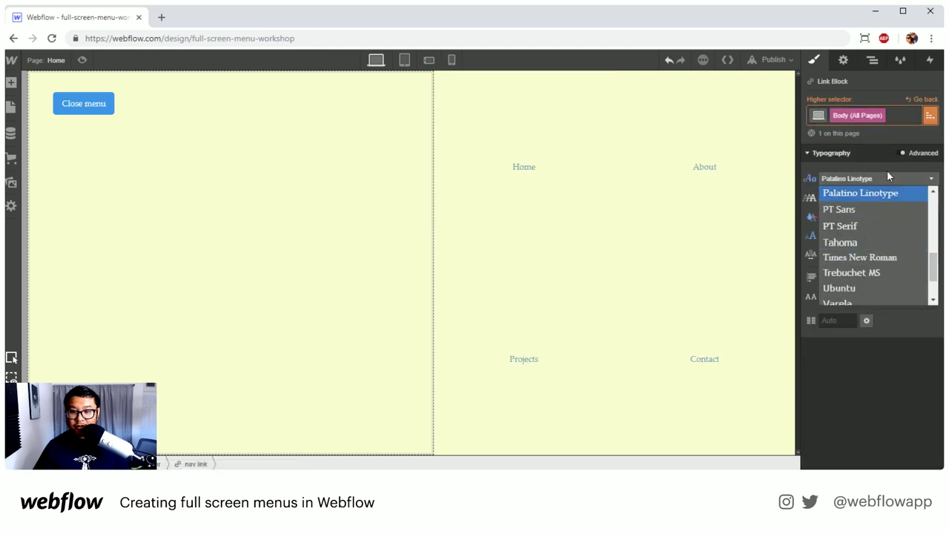
scroll(885, 280, "down", 2)
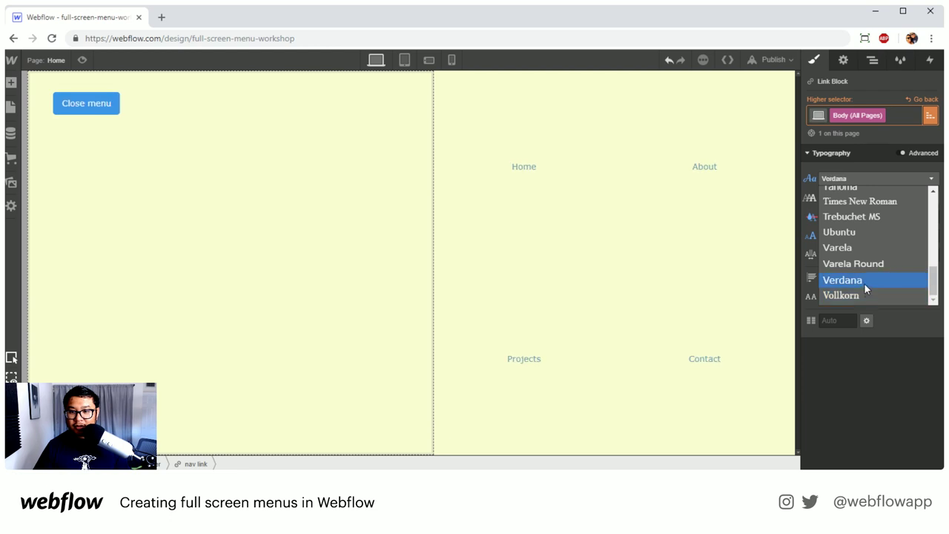
scroll(864, 289, "up", 5)
scroll(886, 256, "down", 2)
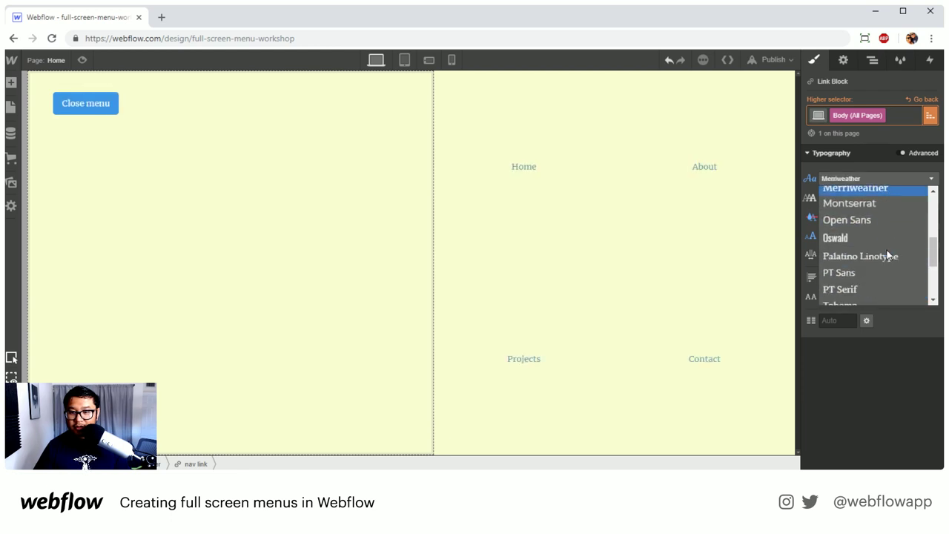
scroll(883, 255, "up", 2)
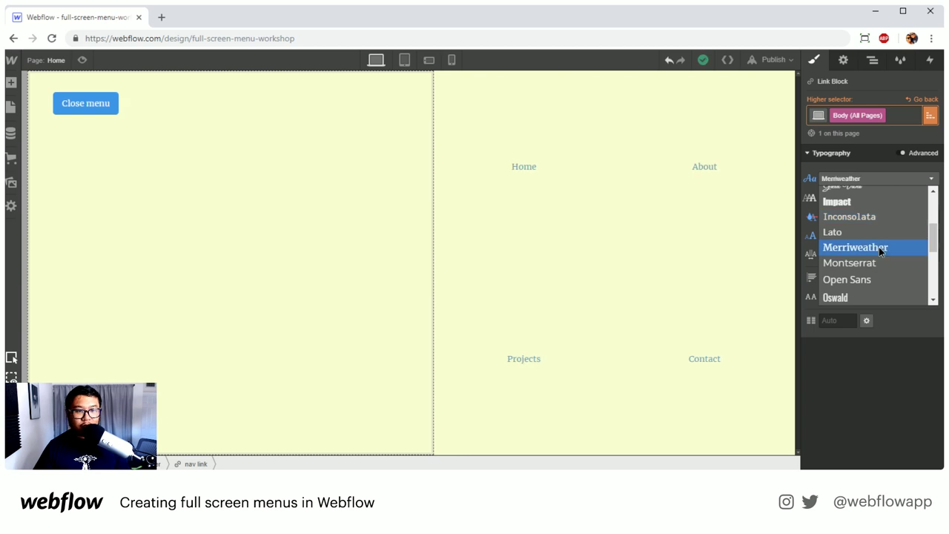
left_click(878, 247)
left_click(510, 190)
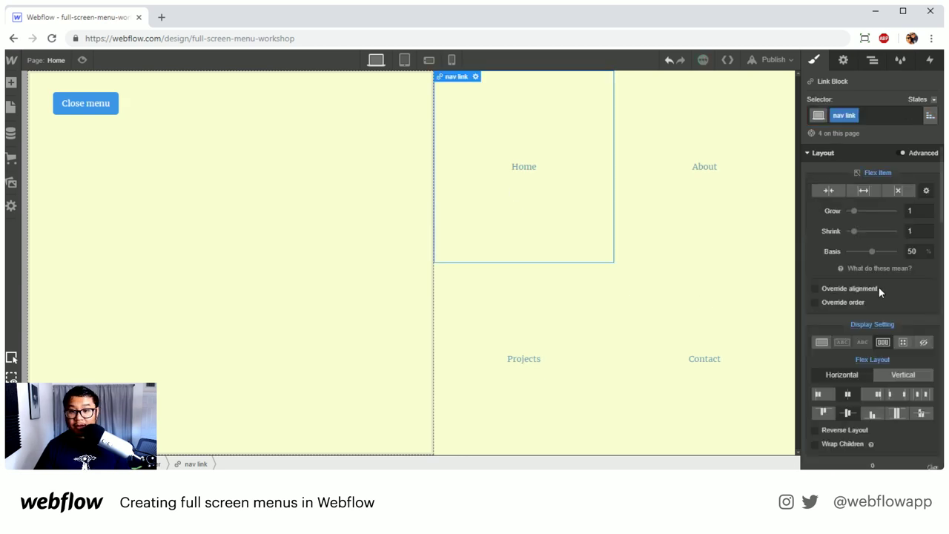
Style the nav link class as 700 Bold, uppercase, 24 px size and 30 px line height
scroll(836, 336, "down", 5)
scroll(860, 384, "down", 3)
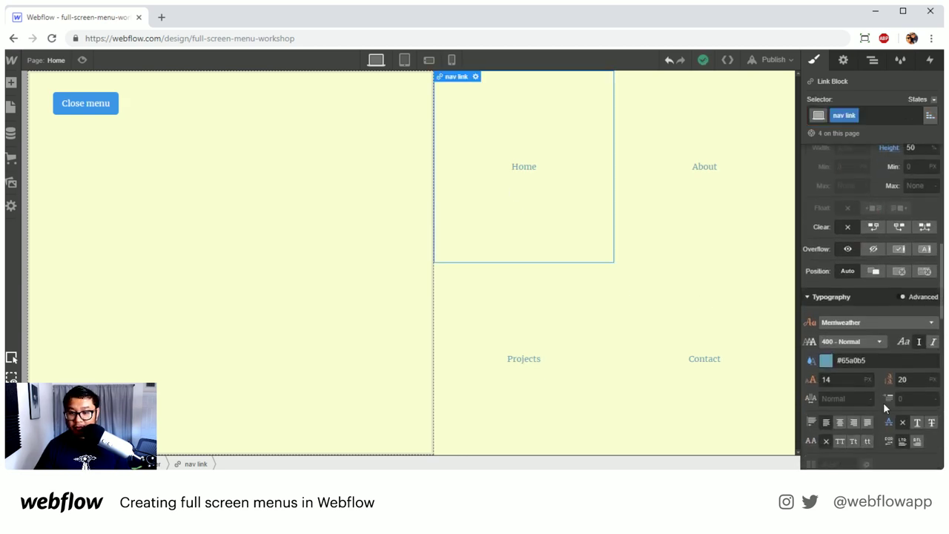
left_click(852, 342)
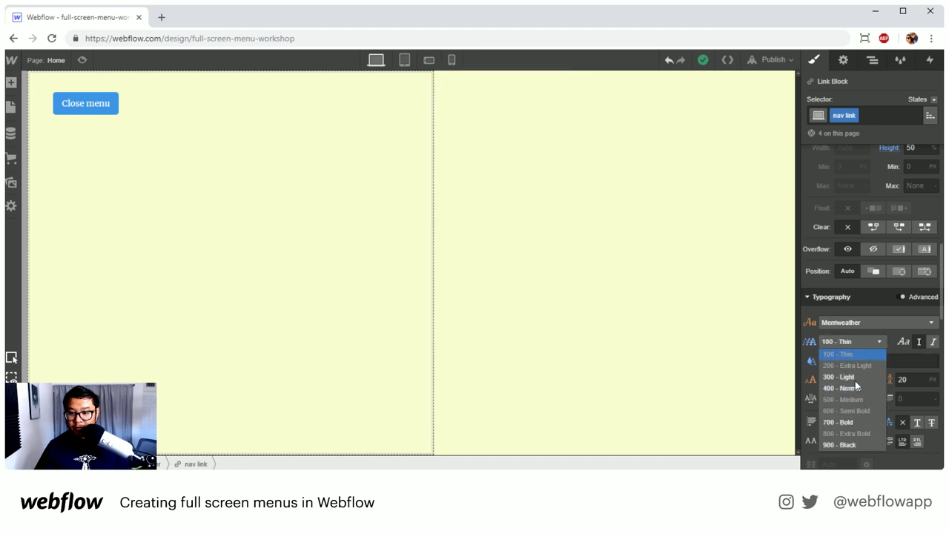
left_click(845, 422)
left_click(839, 441)
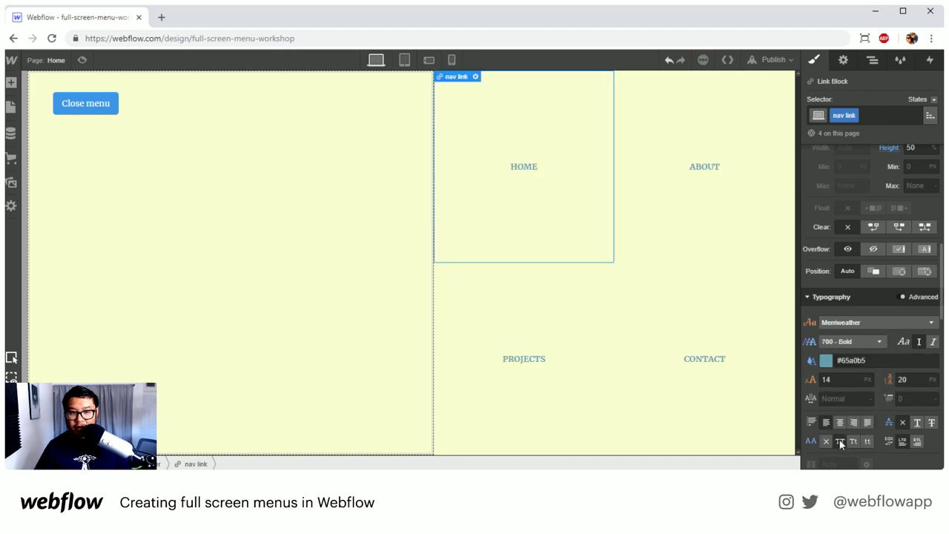
left_click(844, 379)
type("24")
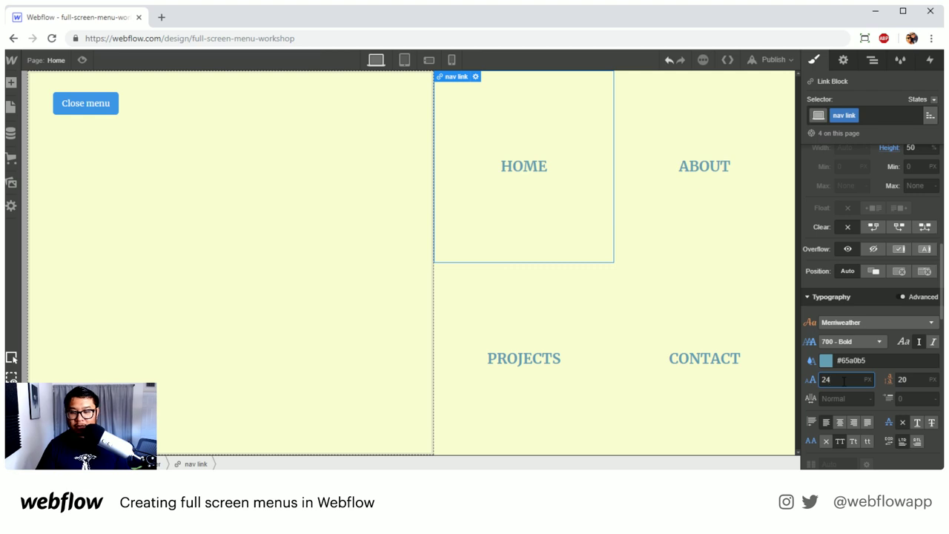
key("Tab")
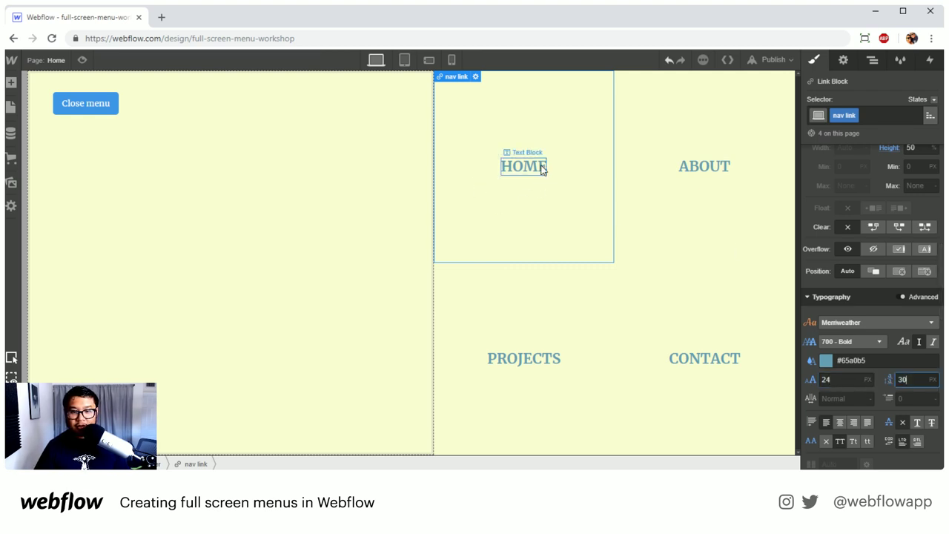
left_click(559, 202)
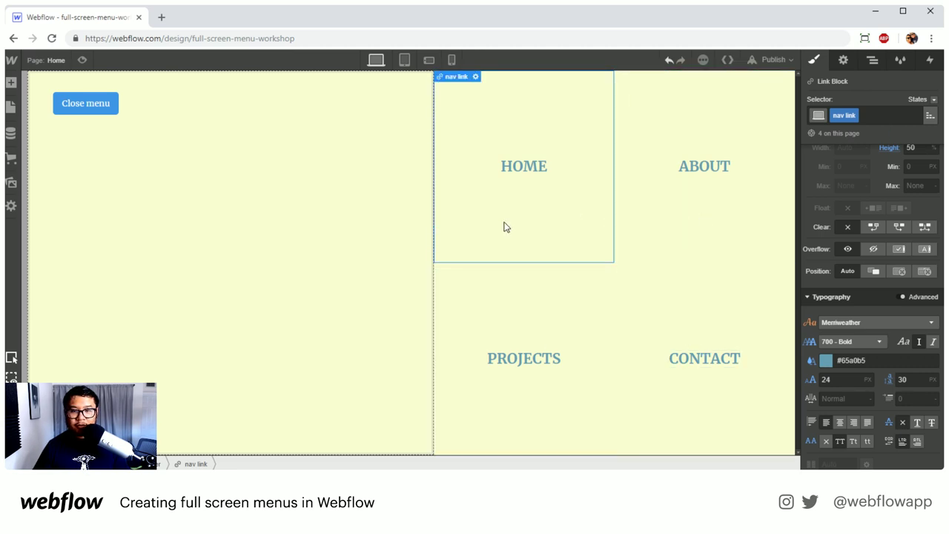
Save the current blue as a global Cadet Blue swatch from the hover text colour picker
left_click(931, 99)
left_click(914, 134)
scroll(860, 371, "down", 1)
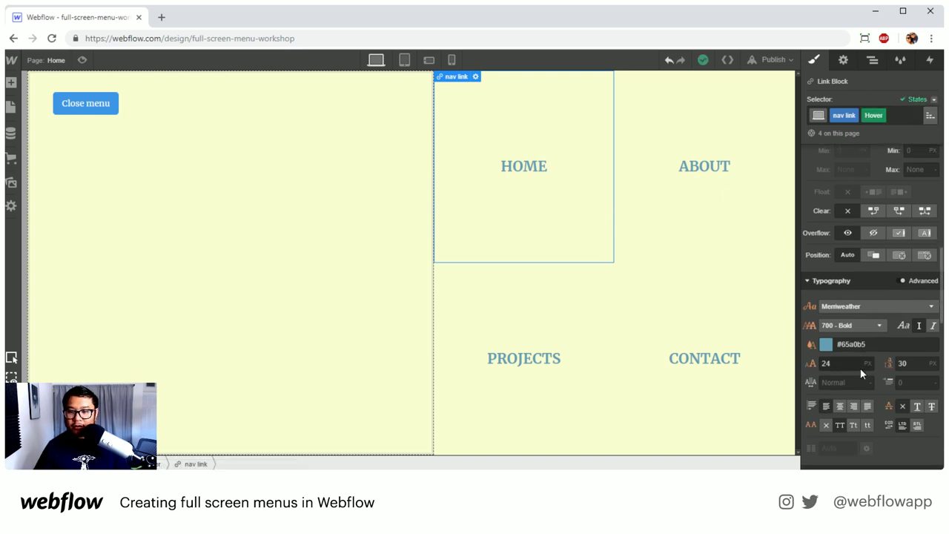
scroll(860, 368, "down", 3)
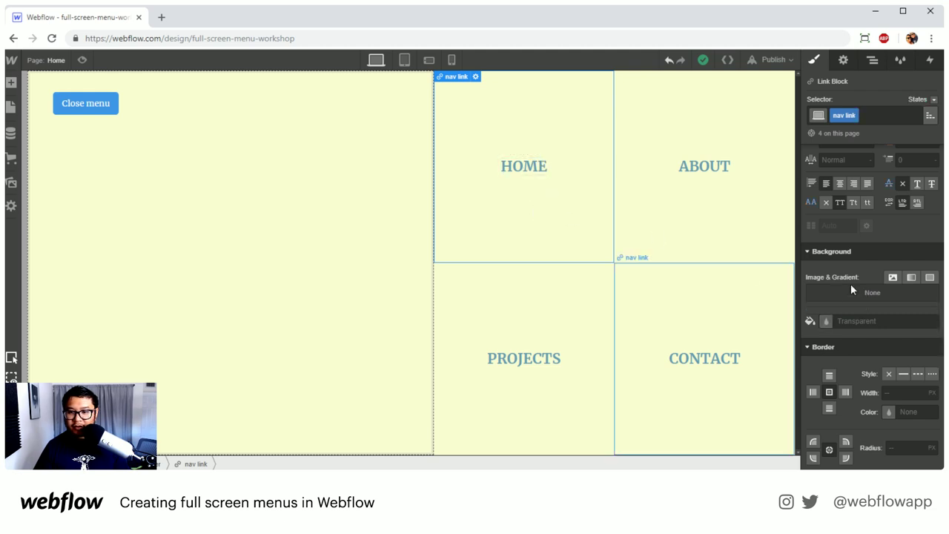
scroll(850, 283, "up", 5)
left_click(826, 362)
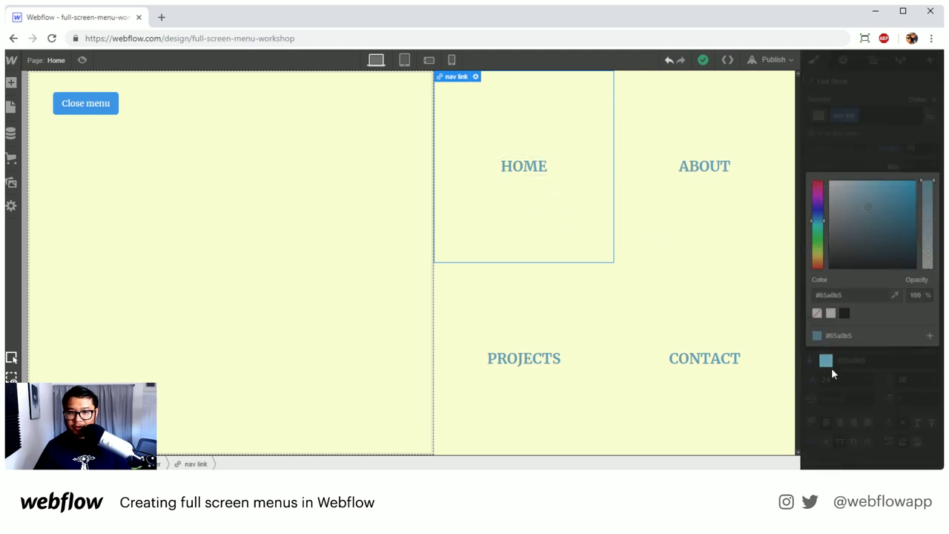
left_click(930, 336)
left_click(897, 338)
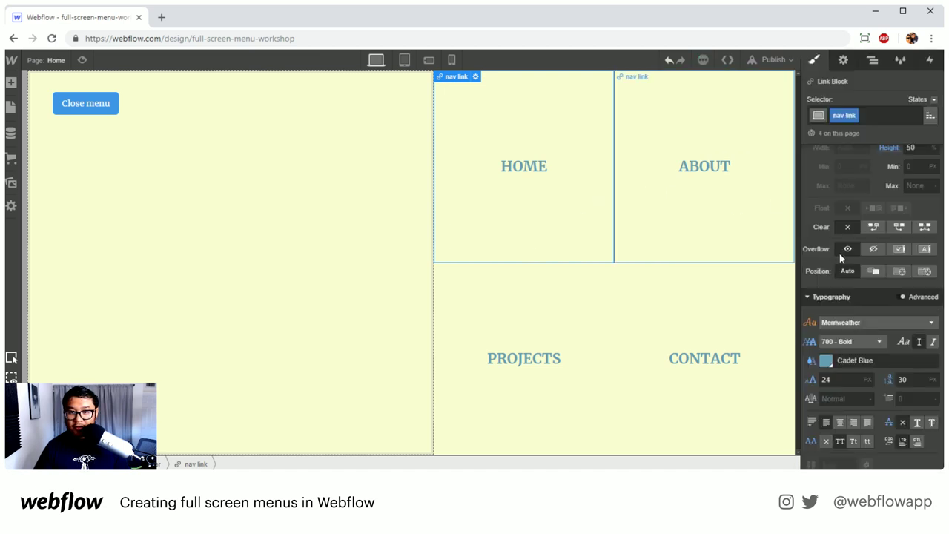
In the nav link Hover state, set text colour to white and background to Cadet Blue
left_click(932, 100)
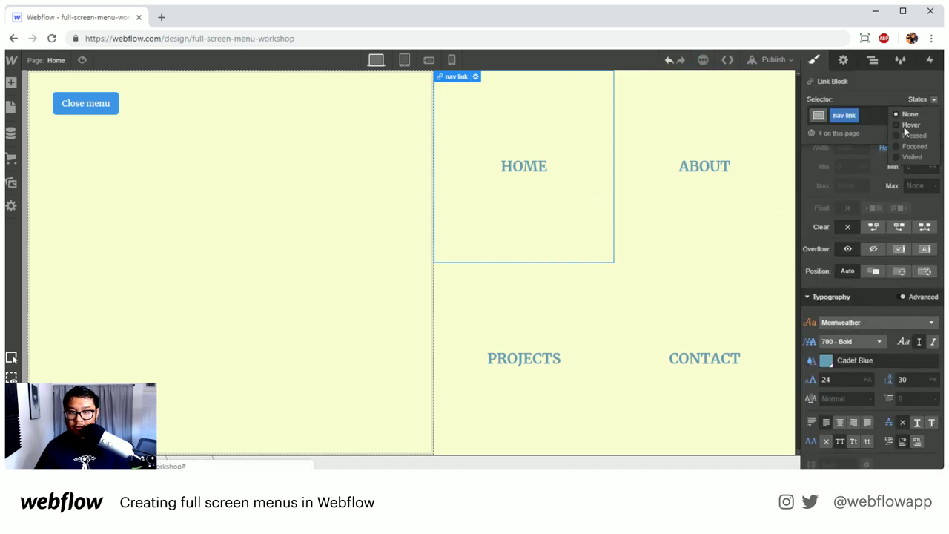
left_click(911, 125)
scroll(861, 356, "down", 5)
scroll(842, 281, "up", 4)
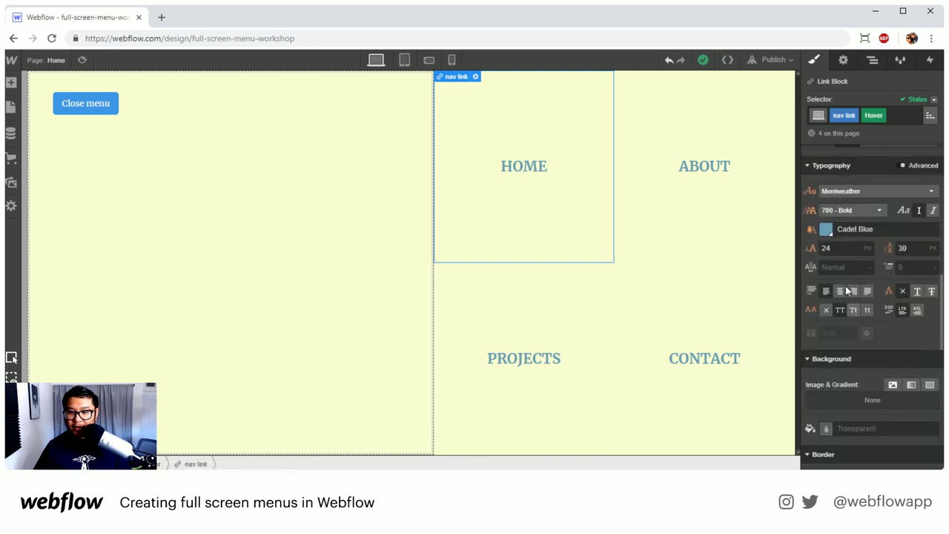
left_click(825, 242)
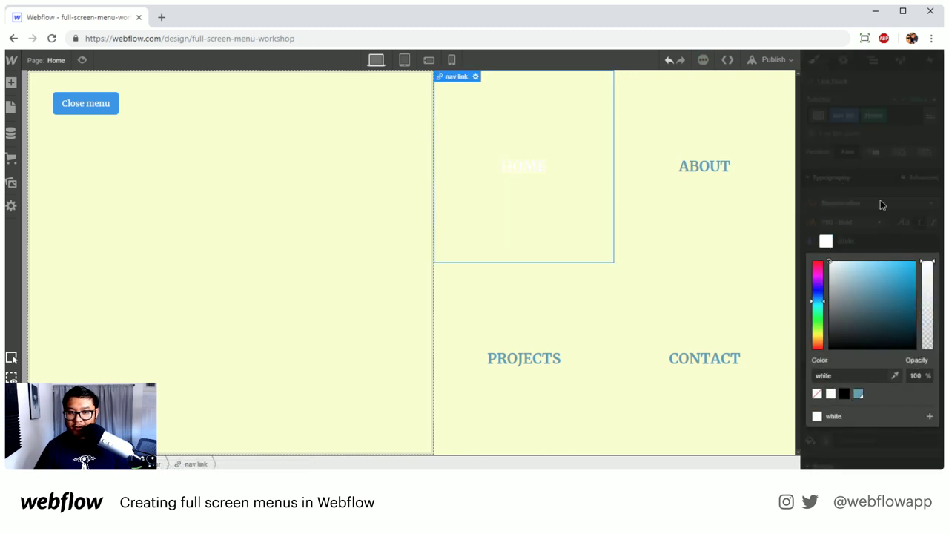
left_click(880, 201)
scroll(857, 347, "down", 4)
left_click(826, 263)
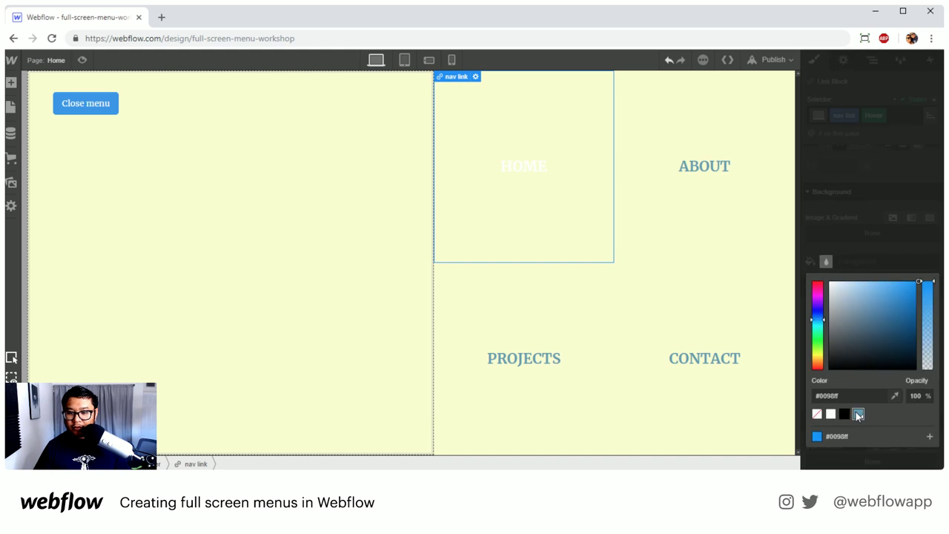
left_click(858, 414)
left_click(883, 187)
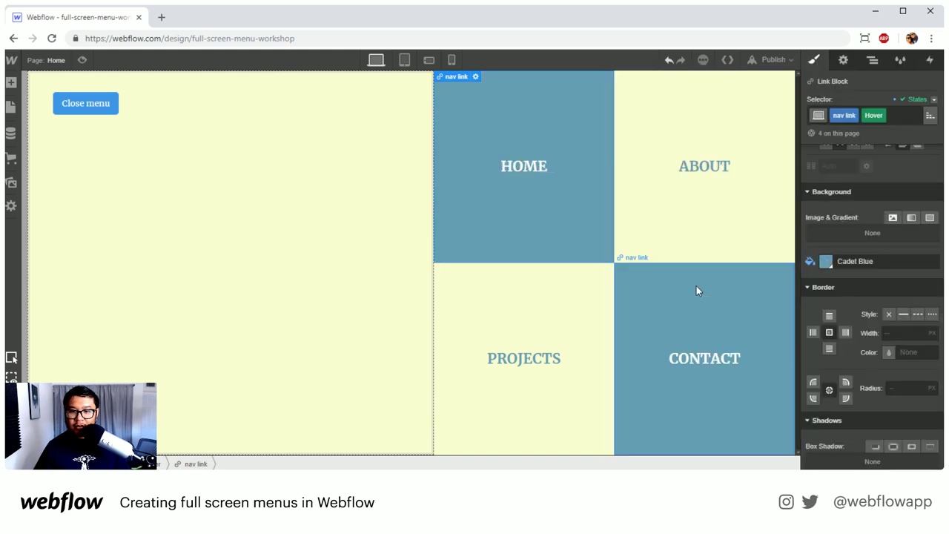
left_click(417, 269)
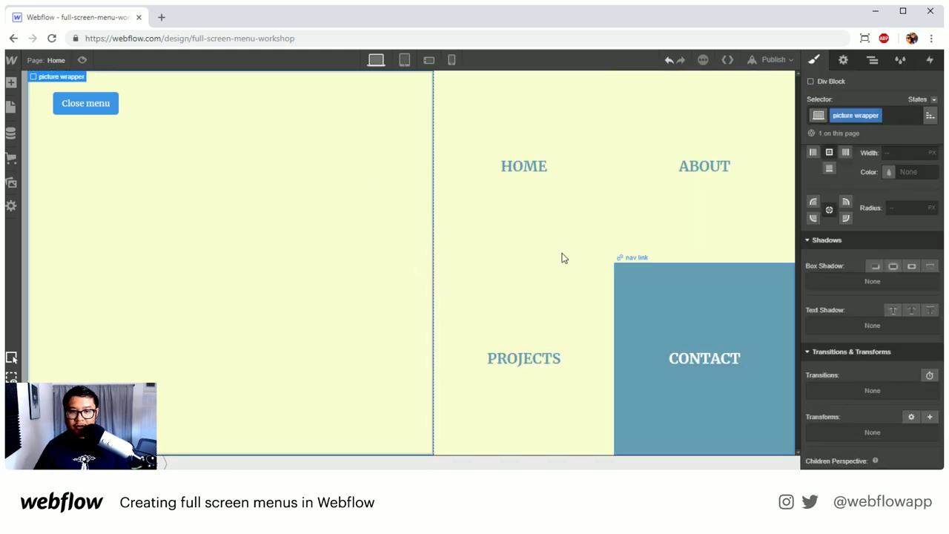
Add a 200 ms Background Color transition to the nav link class
left_click(561, 256)
scroll(887, 343, "down", 3)
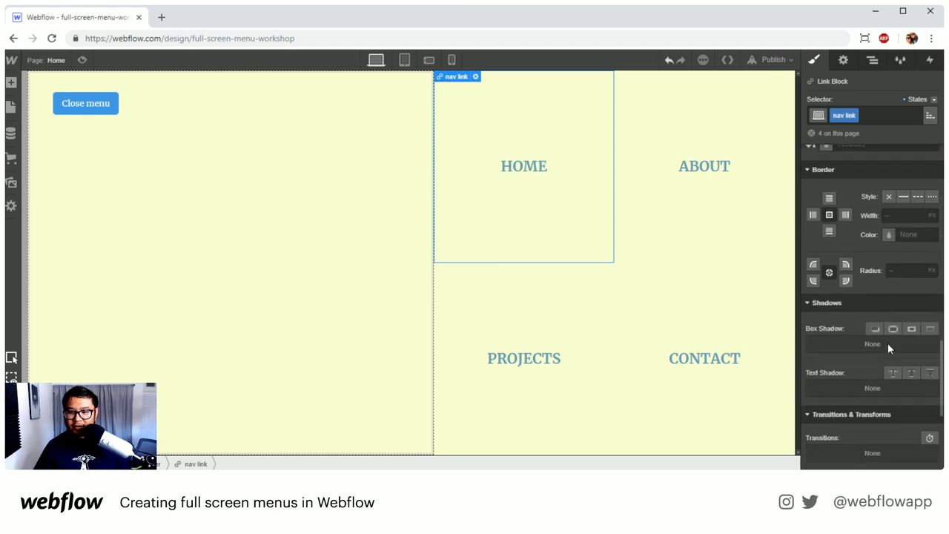
scroll(902, 348, "down", 3)
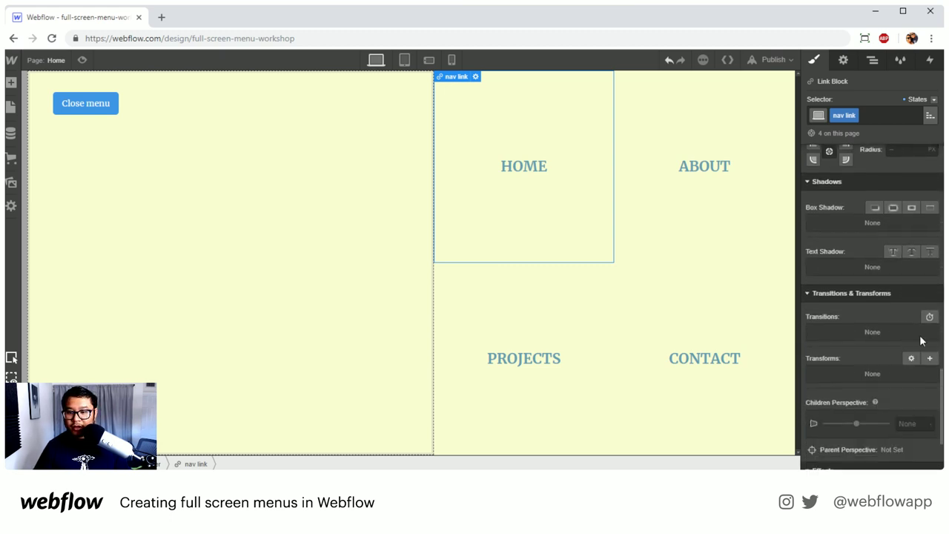
left_click(927, 316)
left_click(853, 261)
scroll(870, 302, "down", 5)
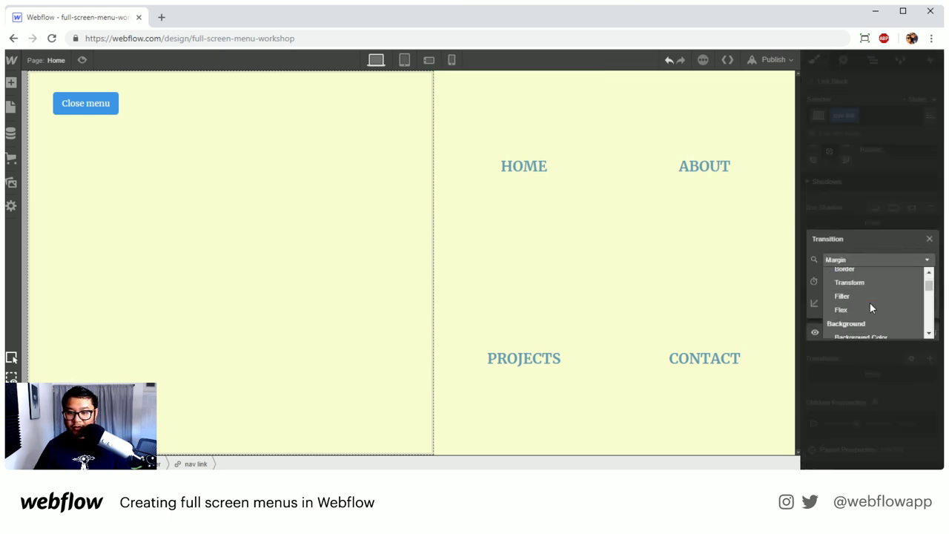
left_click(892, 278)
left_click(897, 194)
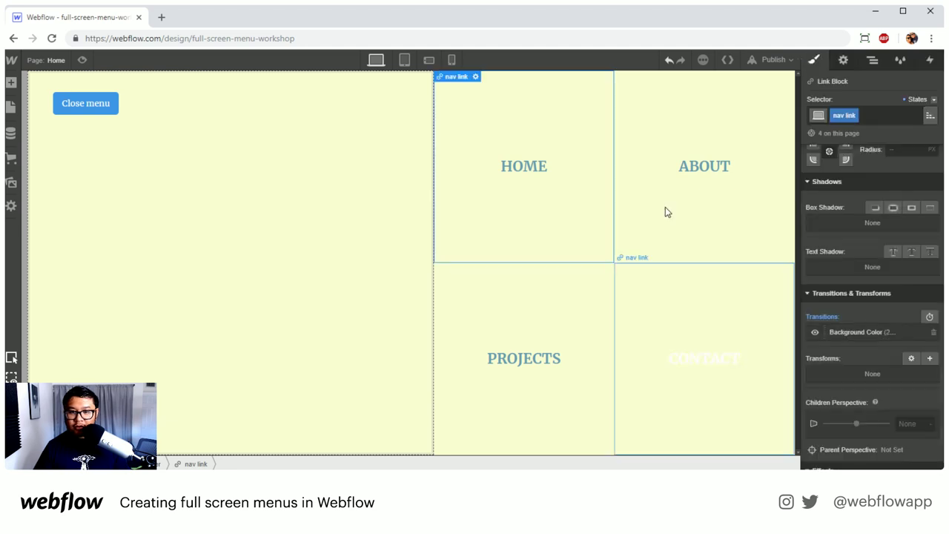
Preview the page to test the nav link hover effect
left_click(256, 212)
left_click(83, 60)
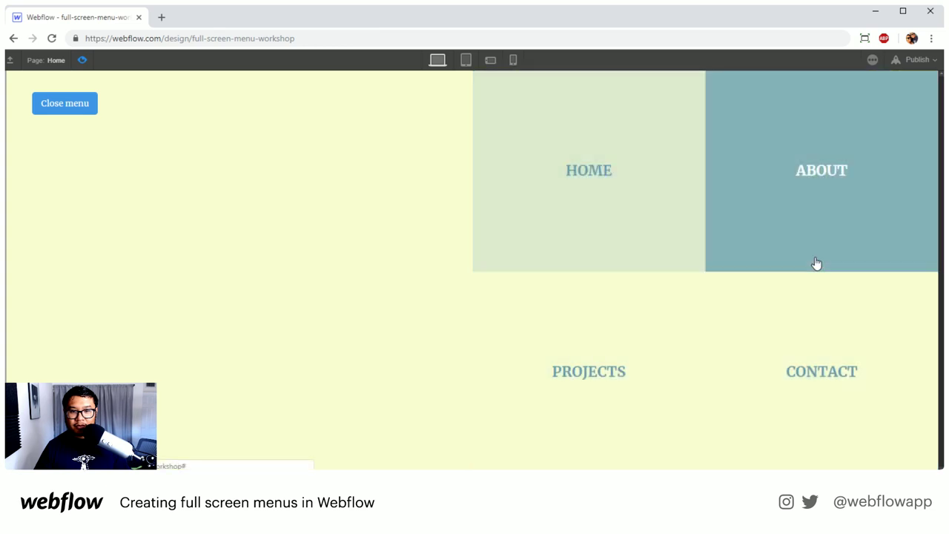
left_click(83, 63)
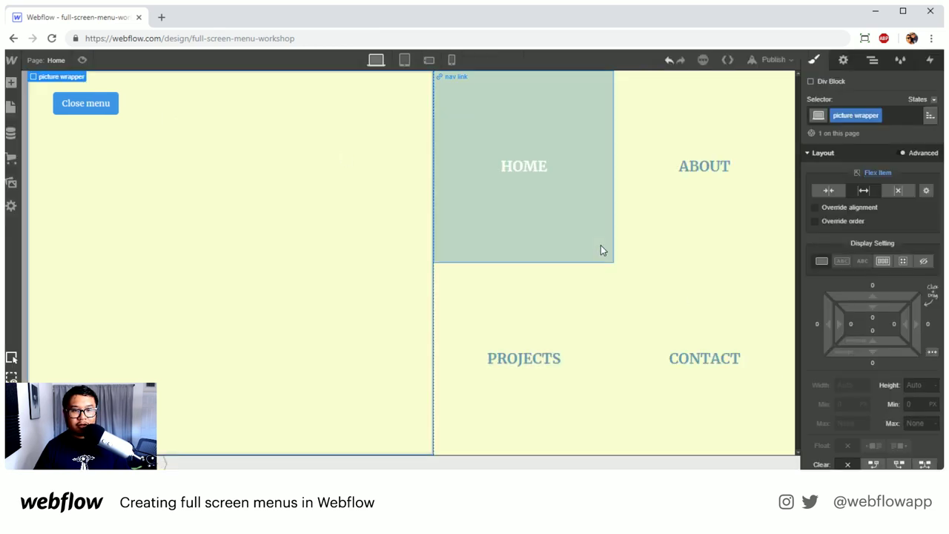
Add a second 200 ms transition for Font Color to the nav links
left_click(600, 244)
scroll(901, 324, "down", 3)
scroll(898, 323, "down", 8)
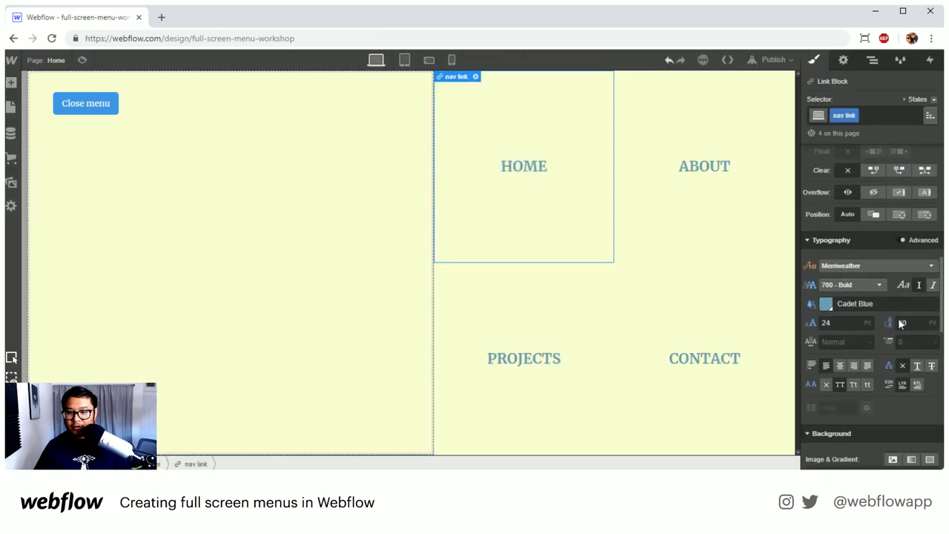
left_click(930, 376)
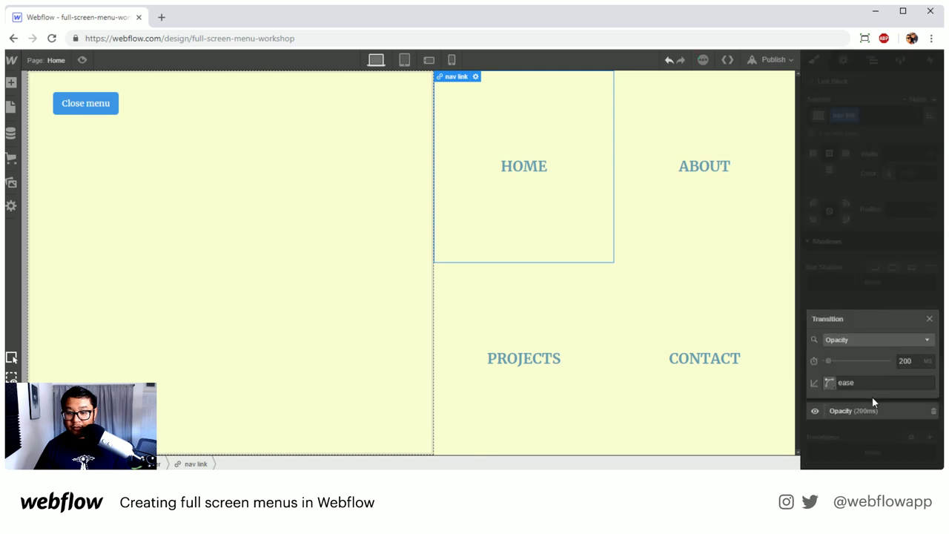
left_click(866, 338)
scroll(877, 367, "down", 1)
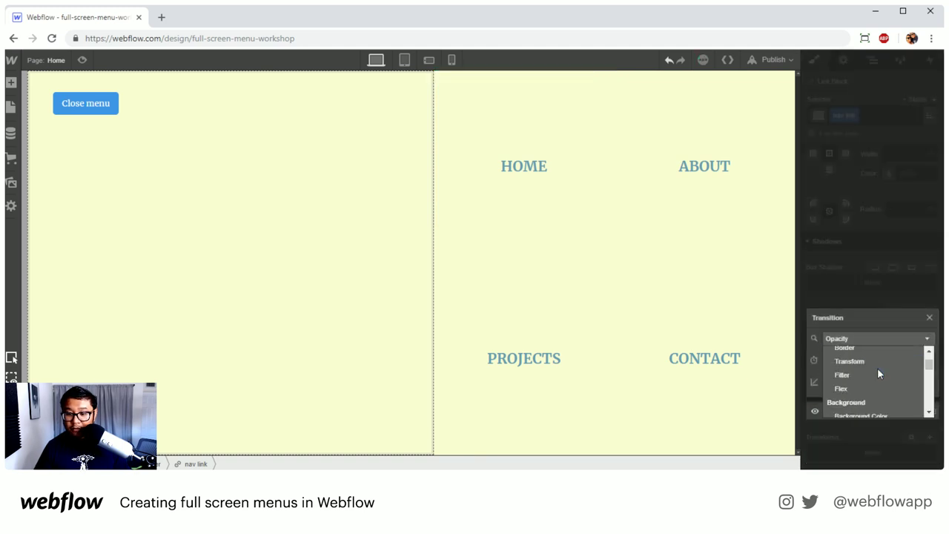
scroll(876, 368, "down", 2)
mouse_move(928, 373)
left_mouse_down()
mouse_move(928, 408)
mouse_move(928, 361)
left_mouse_up()
left_click(887, 410)
left_click(882, 370)
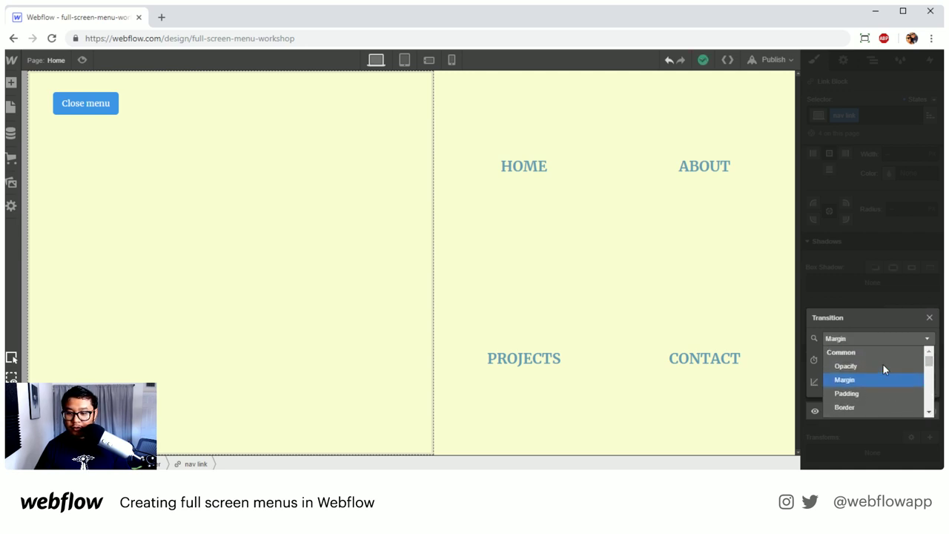
scroll(882, 353, "down", 4)
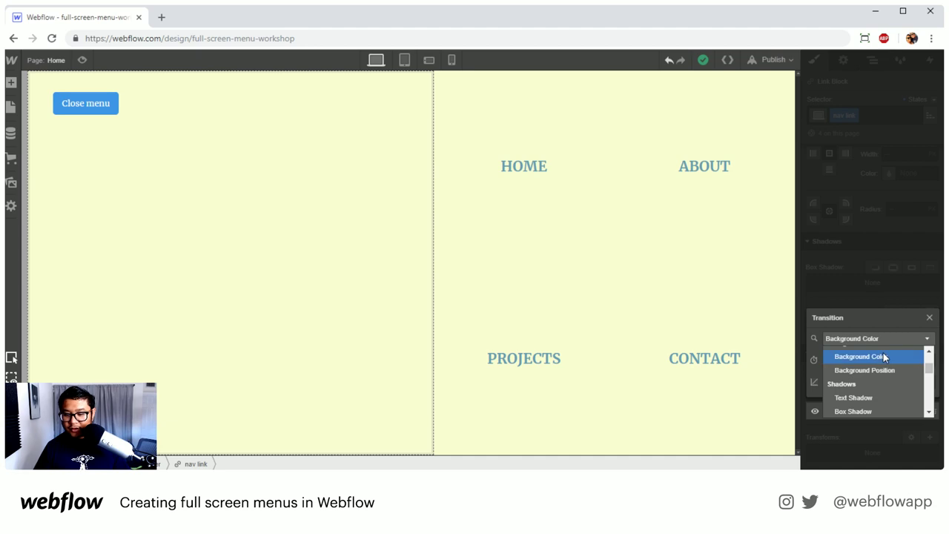
scroll(883, 355, "down", 6)
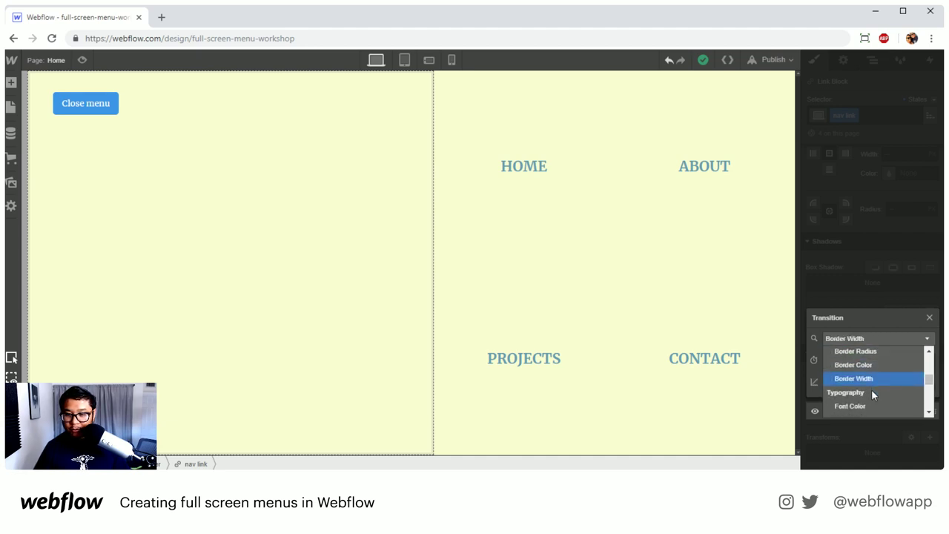
scroll(868, 370, "down", 2)
left_click(864, 348)
left_click(895, 288)
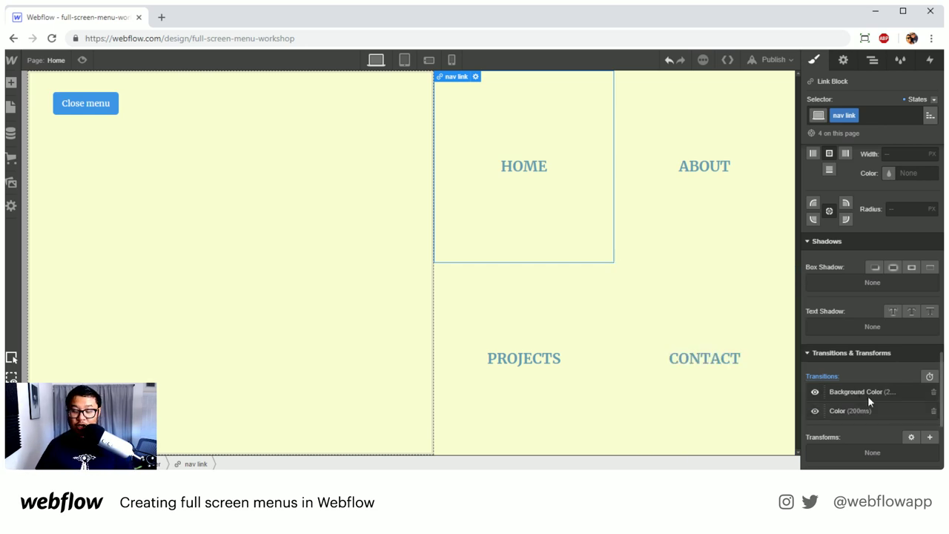
left_click(82, 60)
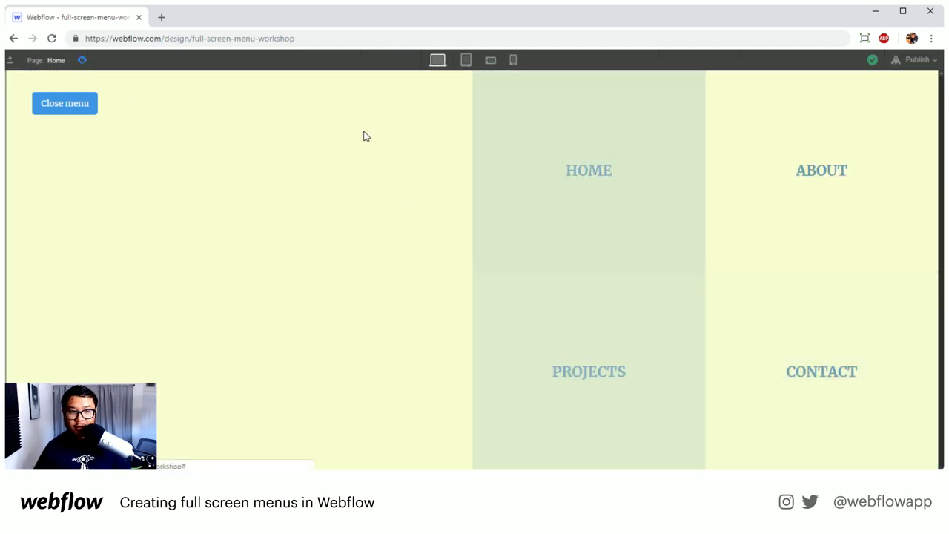
left_click(83, 60)
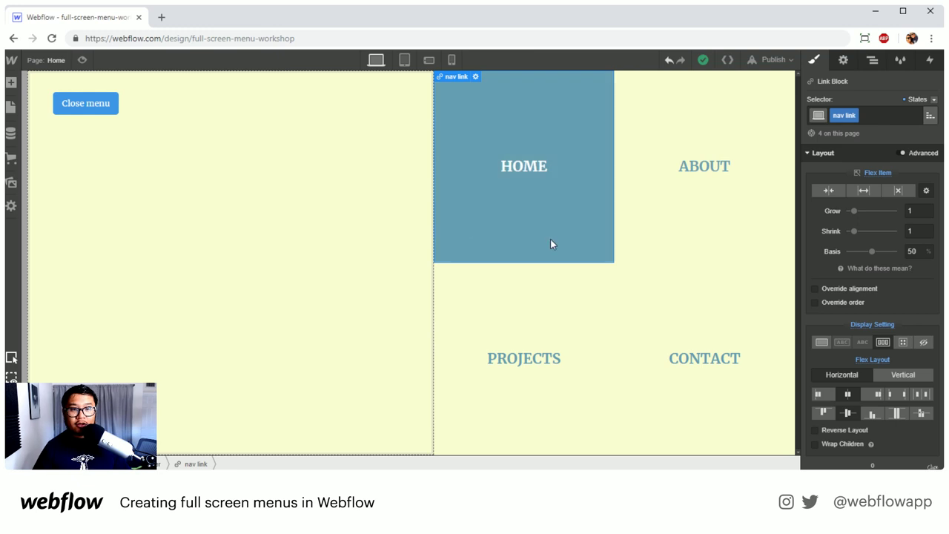
left_click(333, 194)
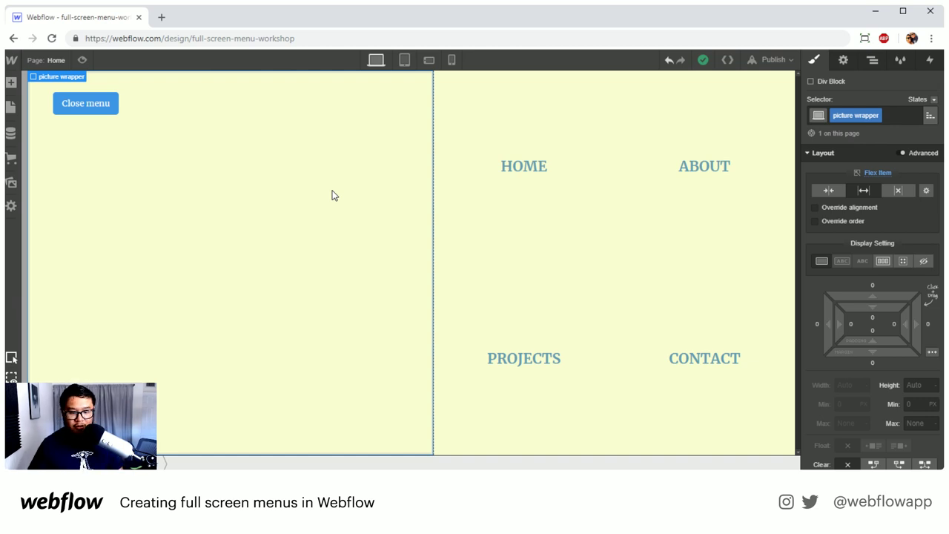
key("a")
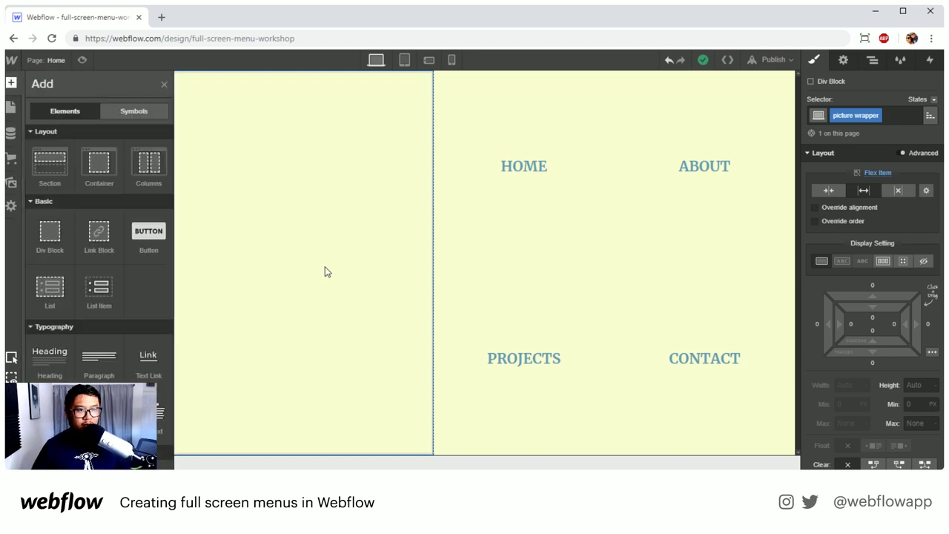
key("a")
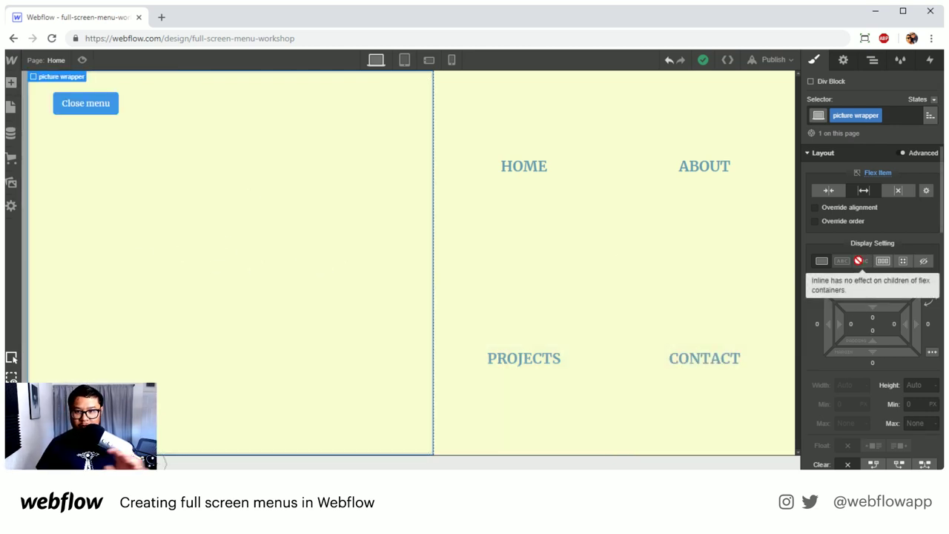
scroll(883, 333, "down", 3)
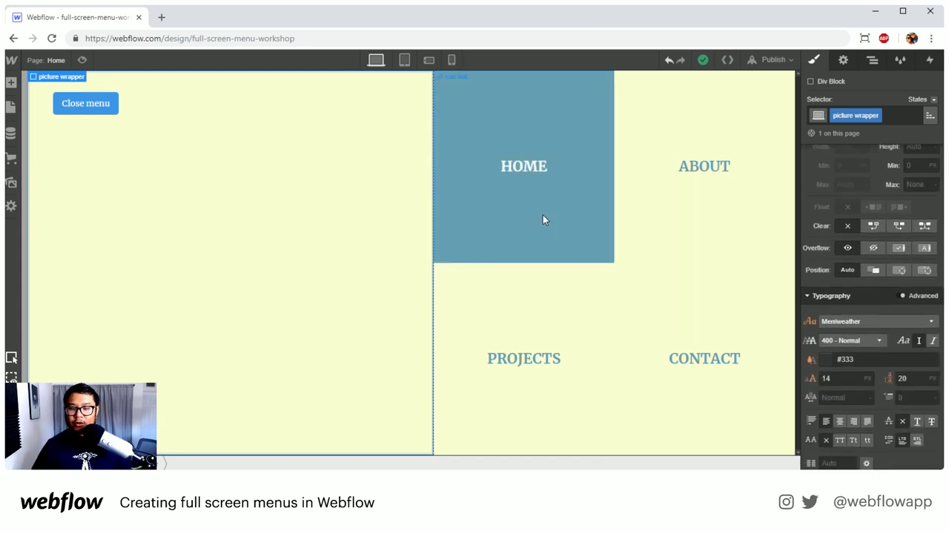
left_click(544, 218)
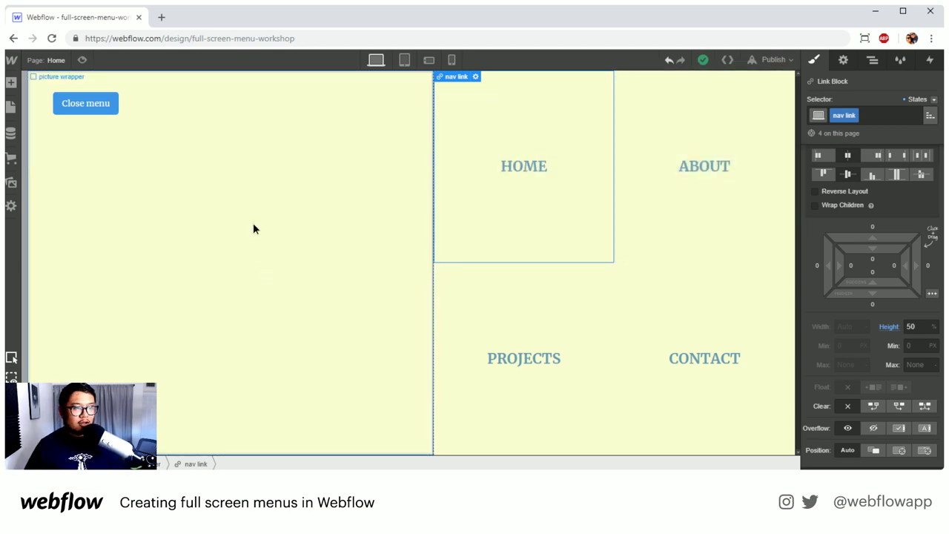
left_click(260, 236)
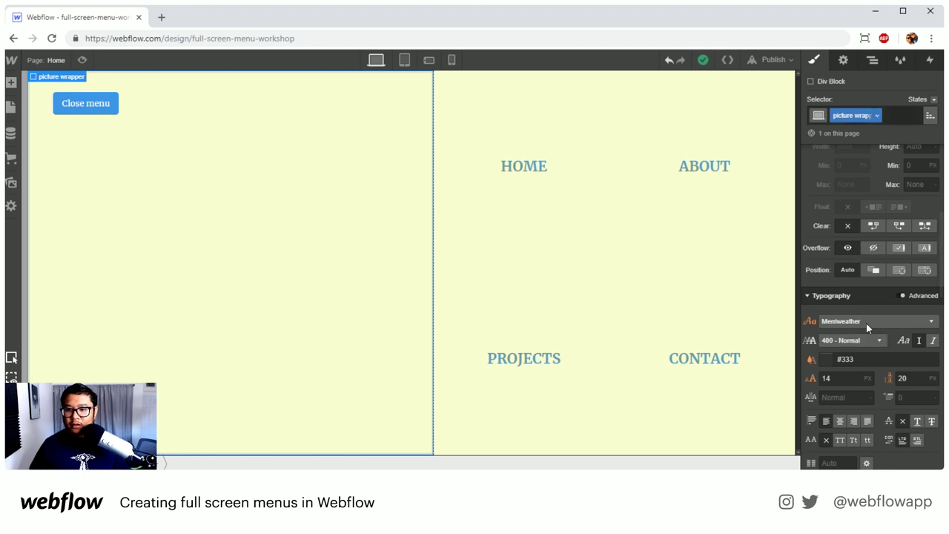
scroll(867, 322, "down", 3)
Give the picture wrapper the airplane-window photo as a cover, centred, non-tiling background
left_click(893, 275)
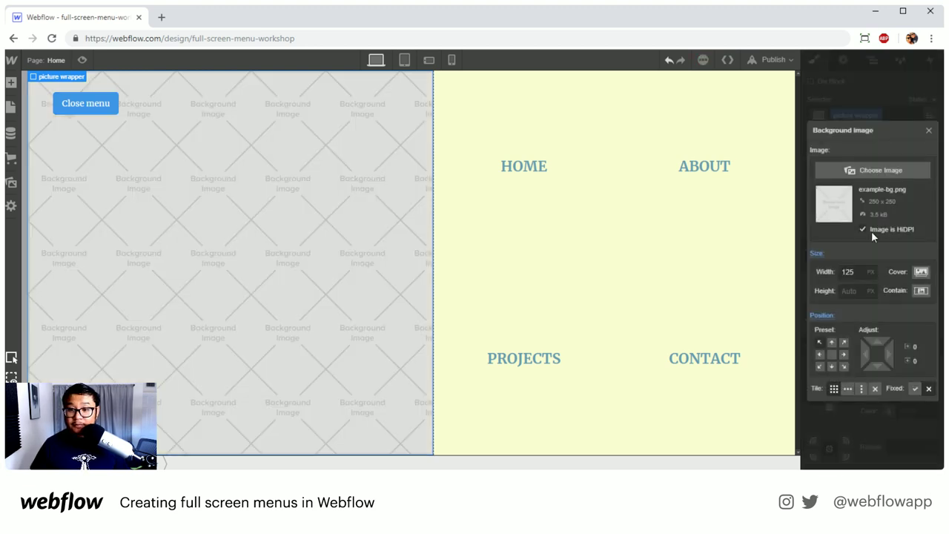
left_click(874, 170)
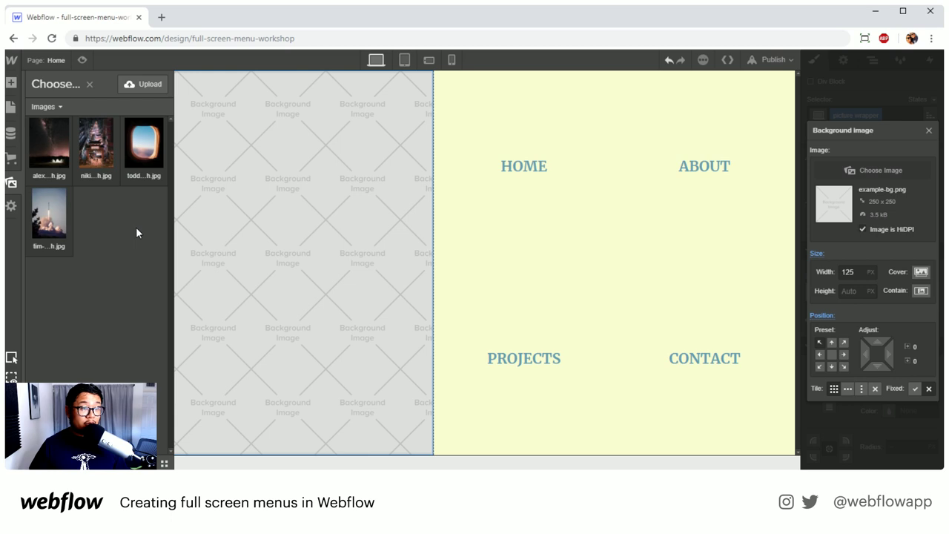
left_click(140, 151)
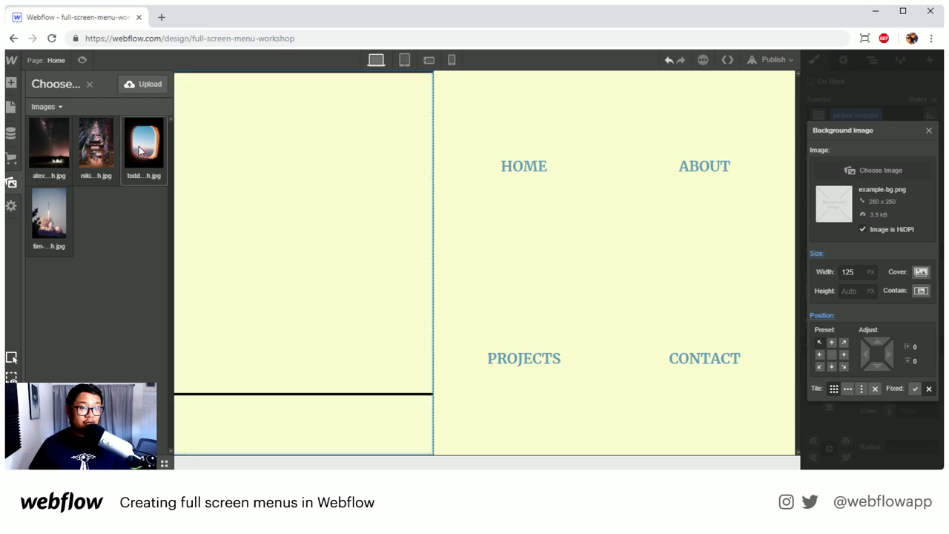
left_click(920, 271)
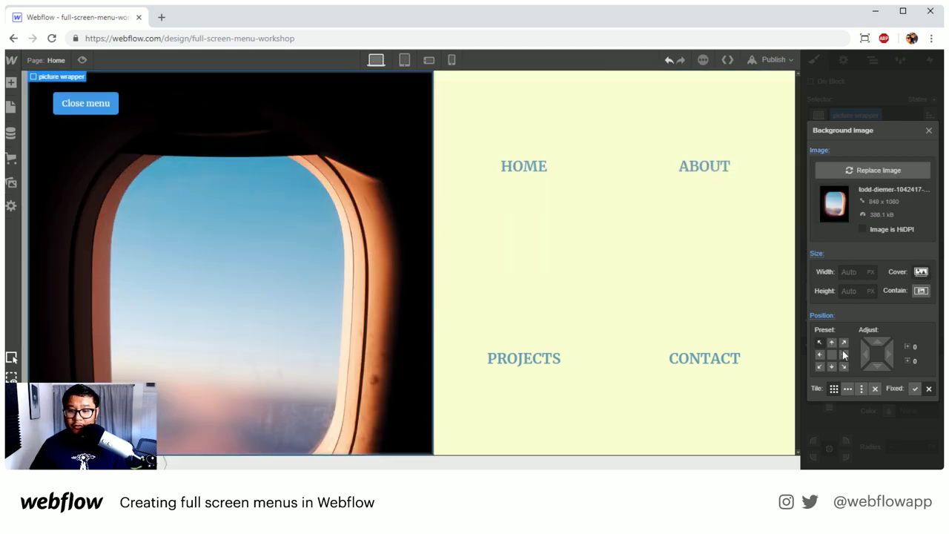
left_click(831, 354)
left_click(875, 389)
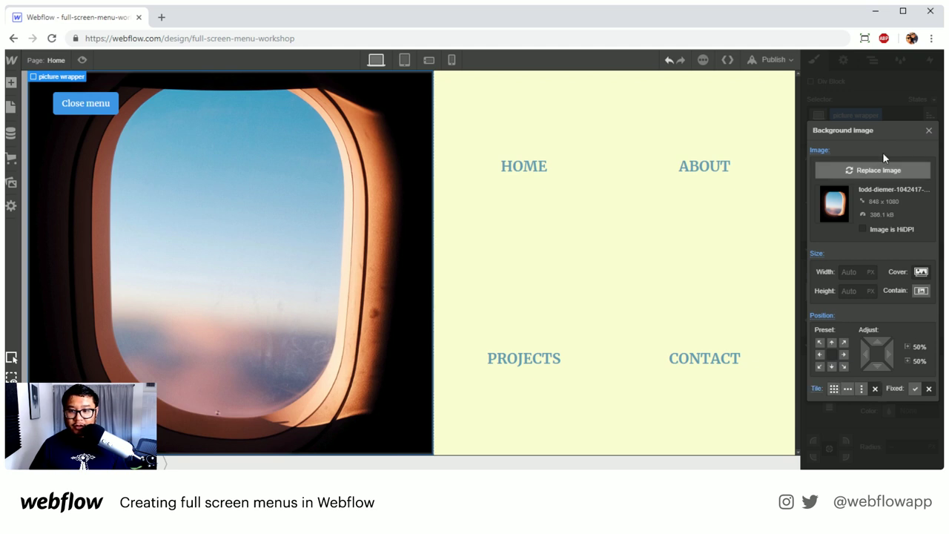
left_click(928, 131)
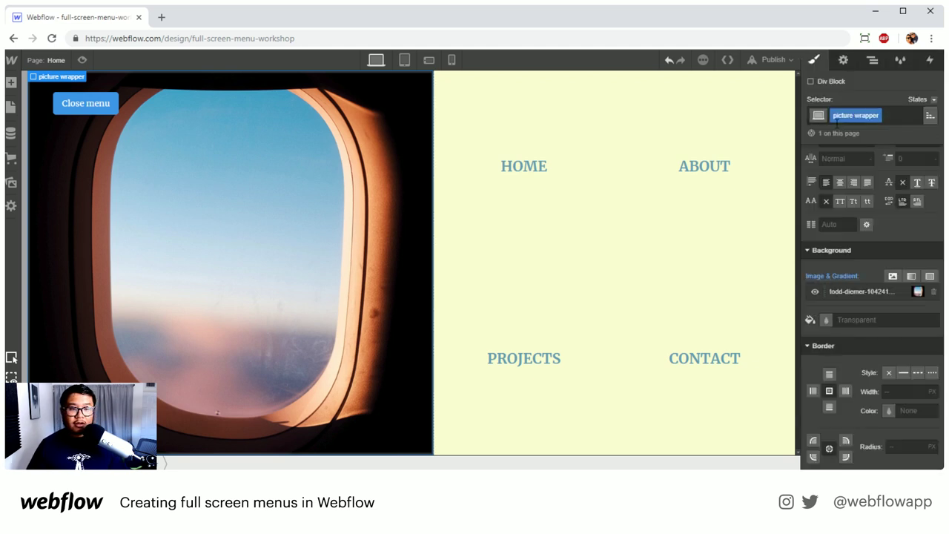
Set the picture wrapper's Position to Relative
left_click(584, 222)
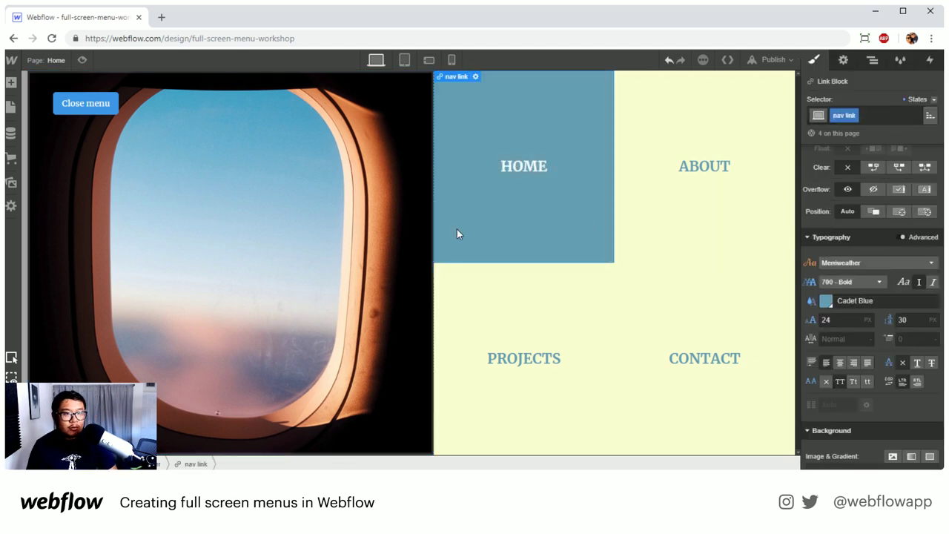
left_click(275, 257)
left_click(748, 212)
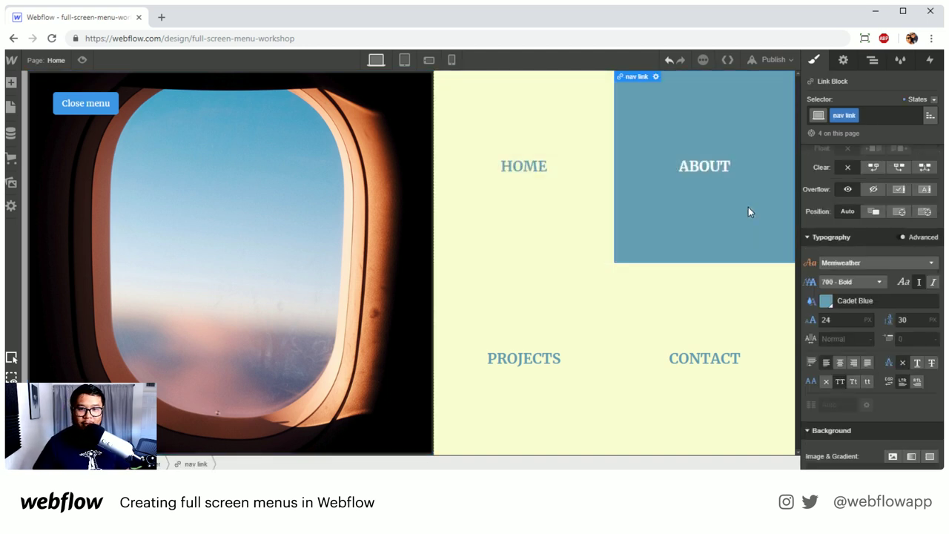
left_click(249, 223)
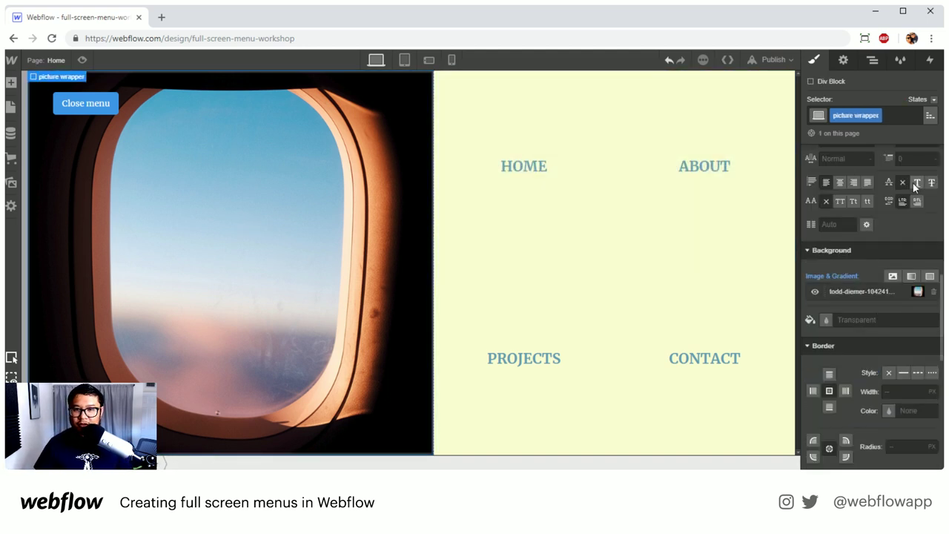
scroll(887, 271, "up", 3)
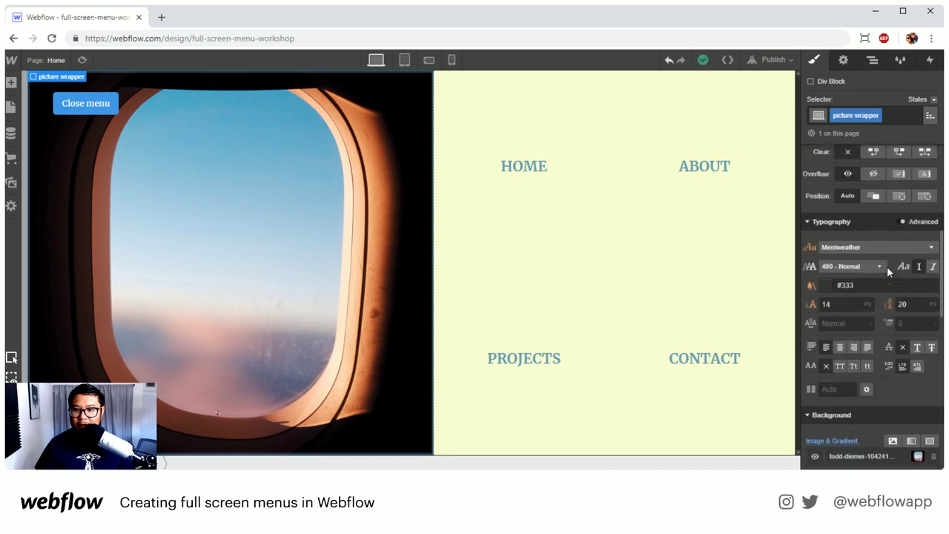
scroll(886, 266, "up", 1)
left_click(876, 212)
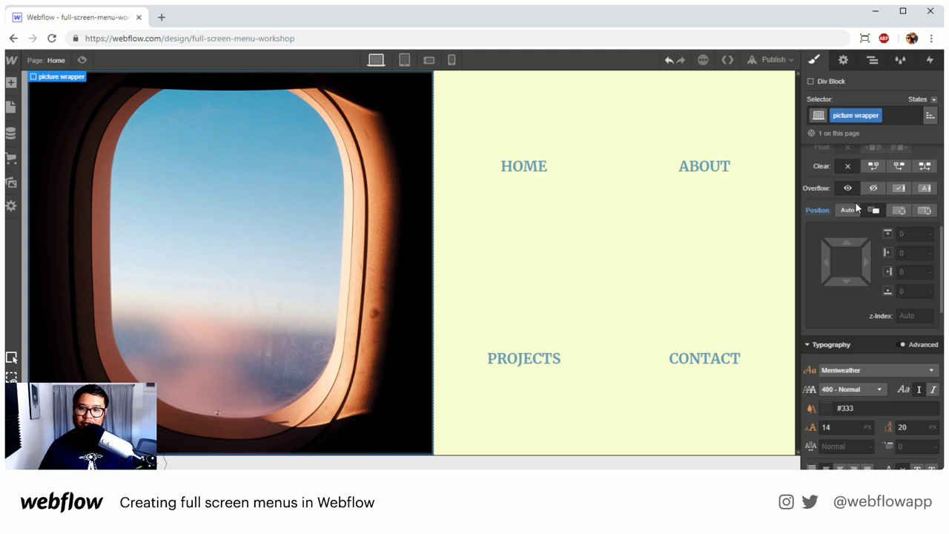
Add a Div Block inside the picture wrapper and give it the class photo
left_click(872, 59)
key("a")
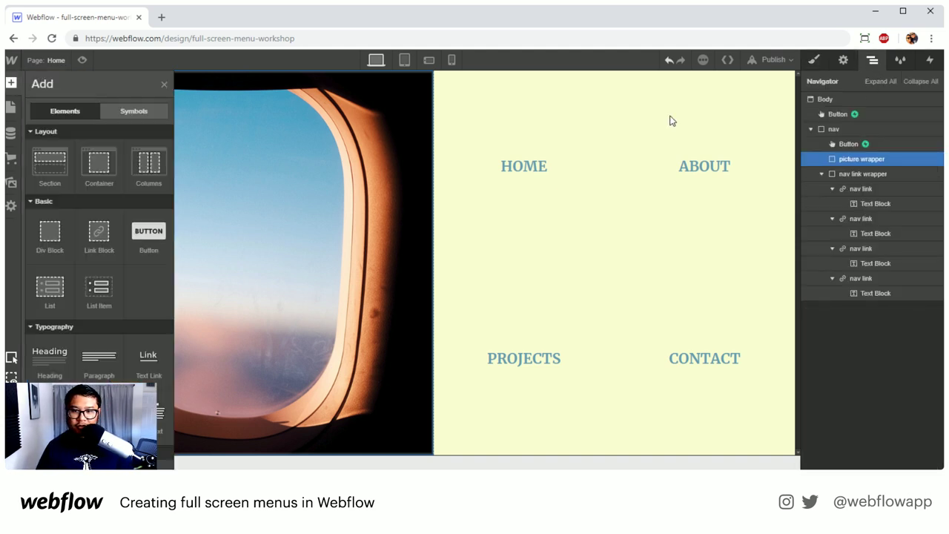
left_click_drag(50, 235, 910, 194)
left_click(813, 59)
left_click(859, 111)
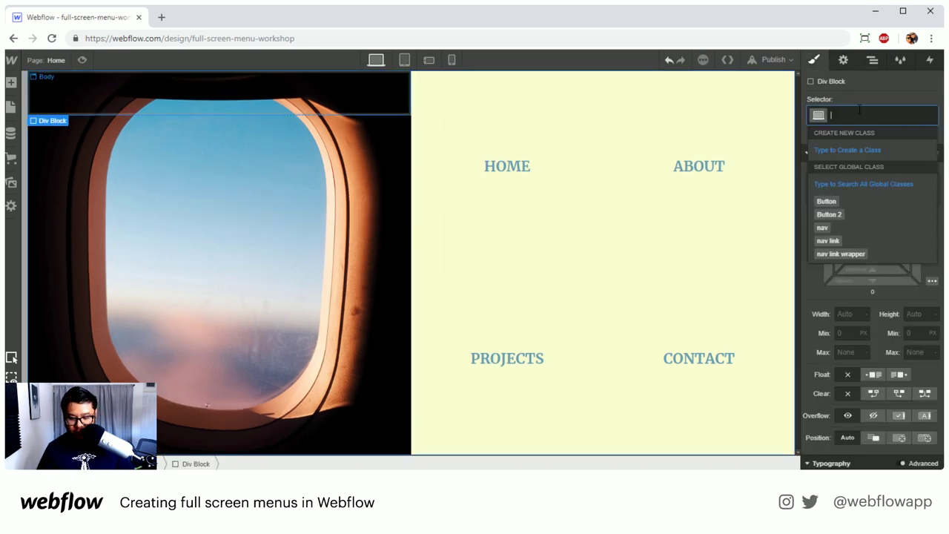
type("about photo")
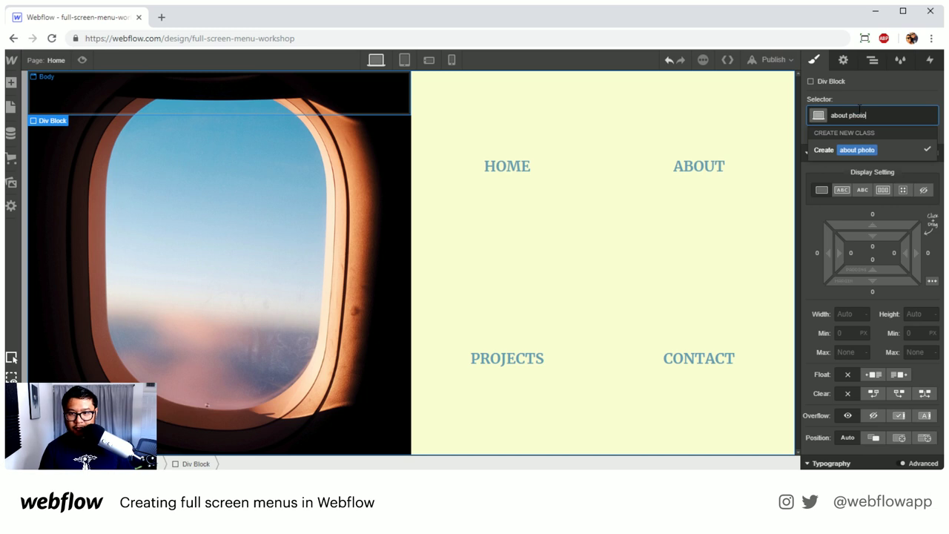
key("ctrl+a")
type("photo")
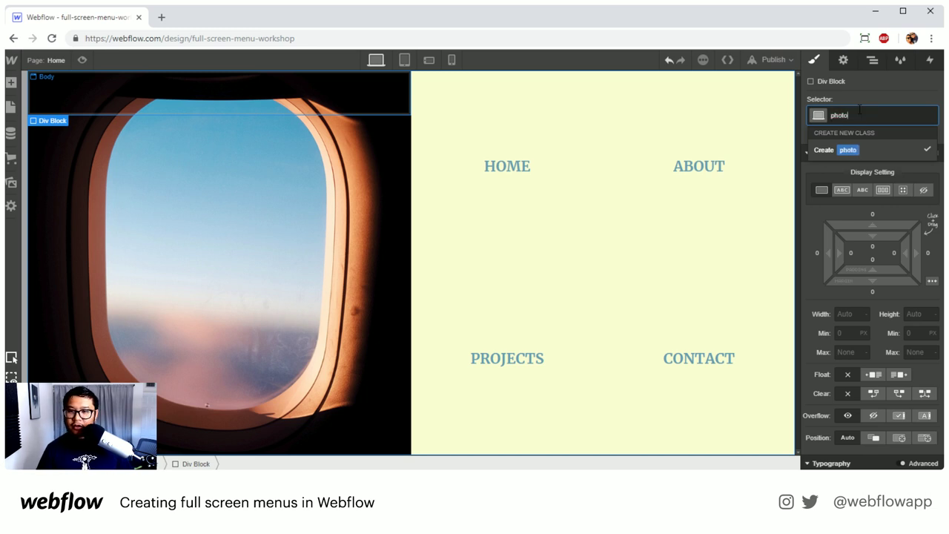
key("Return")
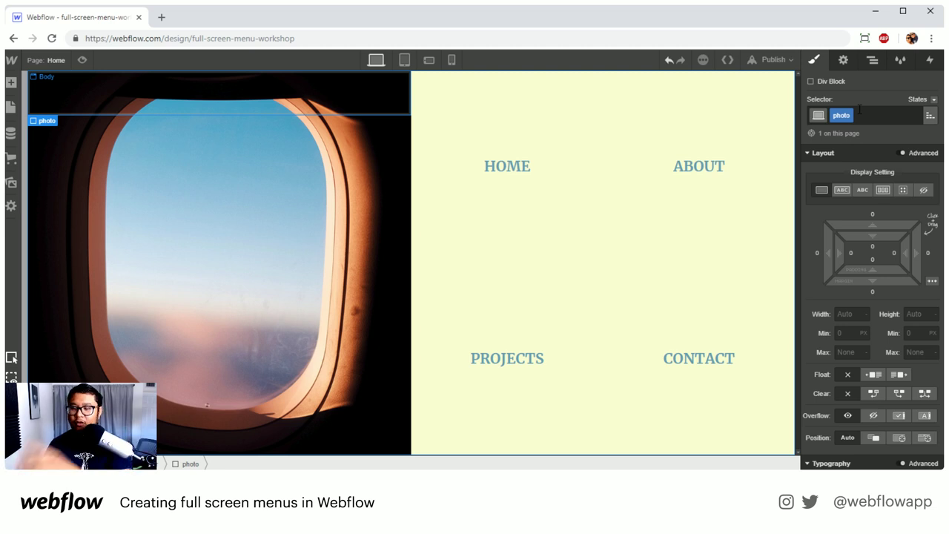
Make the photo div Position Absolute, filling its container
left_click(889, 438)
scroll(891, 358, "down", 3)
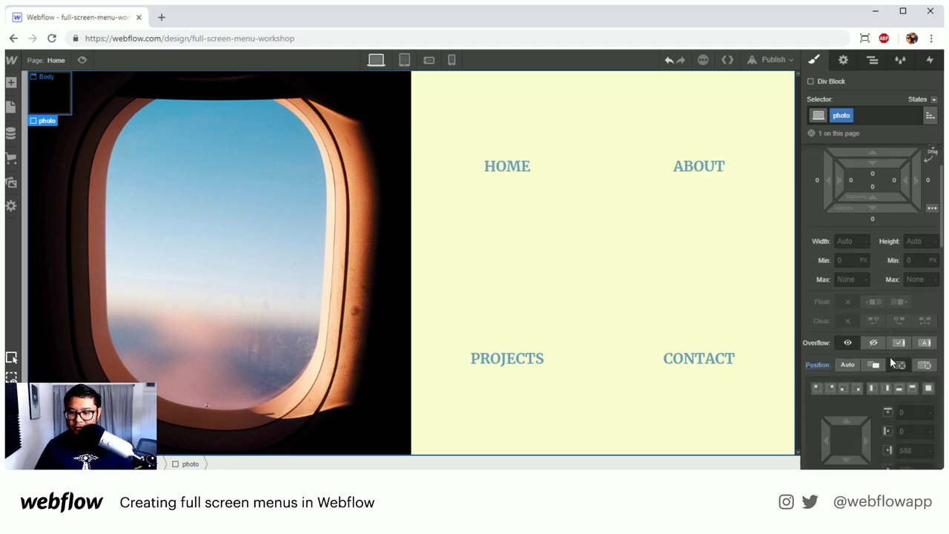
left_click(928, 282)
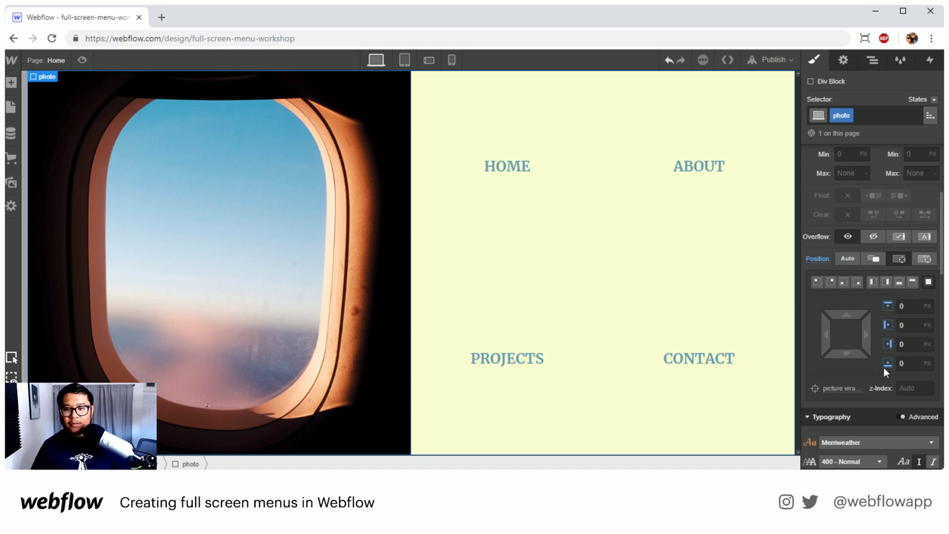
scroll(883, 366, "up", 3)
Add a combo class to photo and rename it to about
left_click(868, 116)
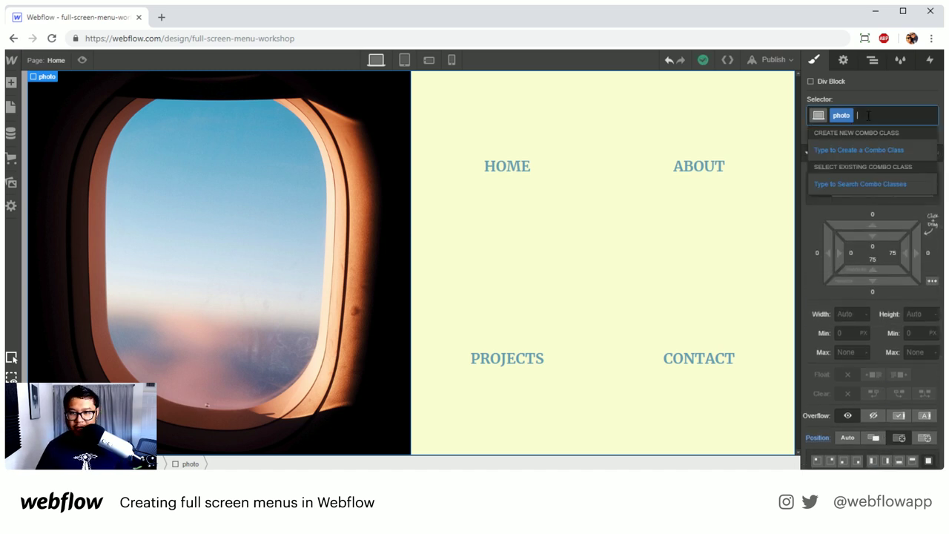
type("1")
key("Return")
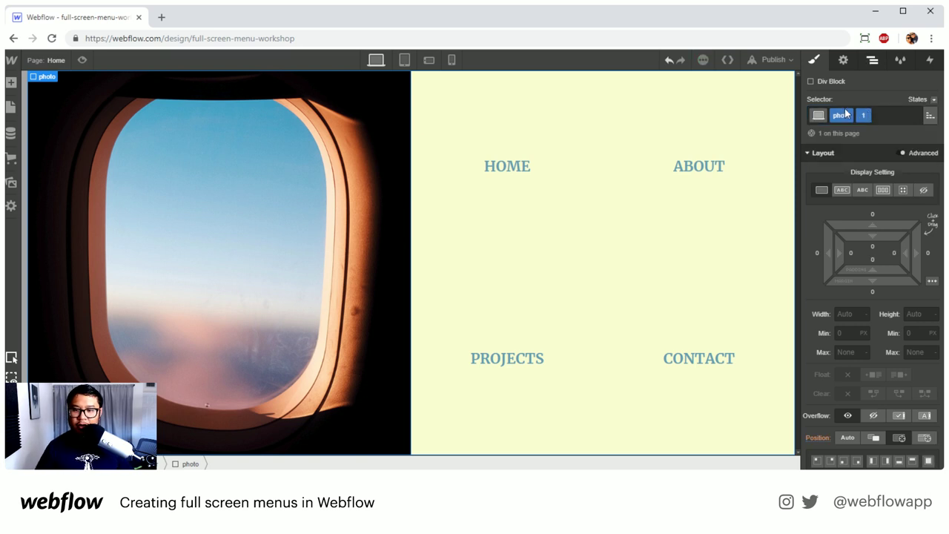
scroll(868, 326, "down", 3)
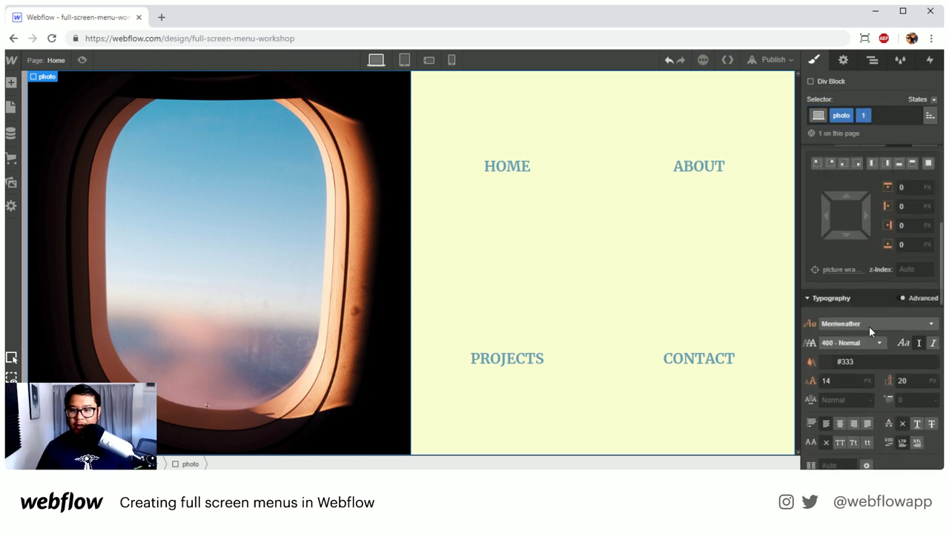
left_click(864, 115)
double_click(864, 116)
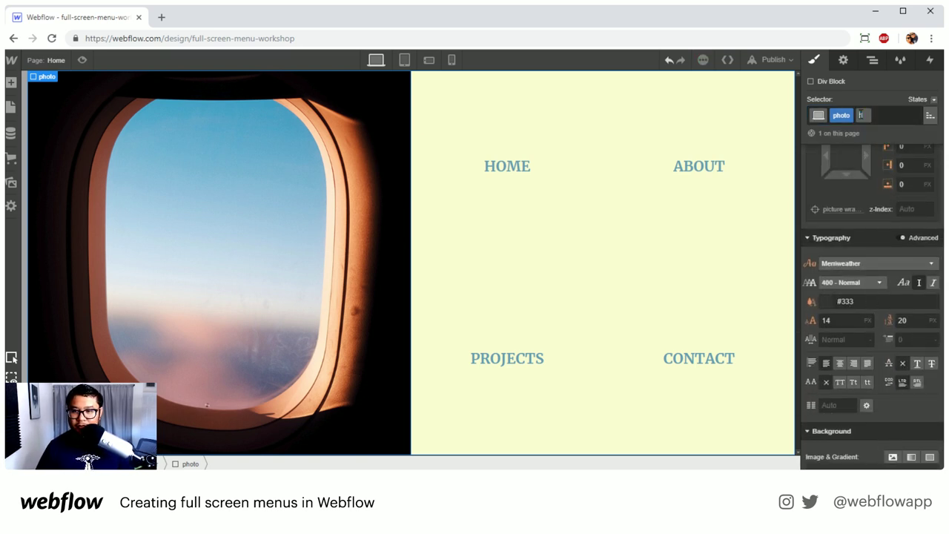
type("about")
key("Return")
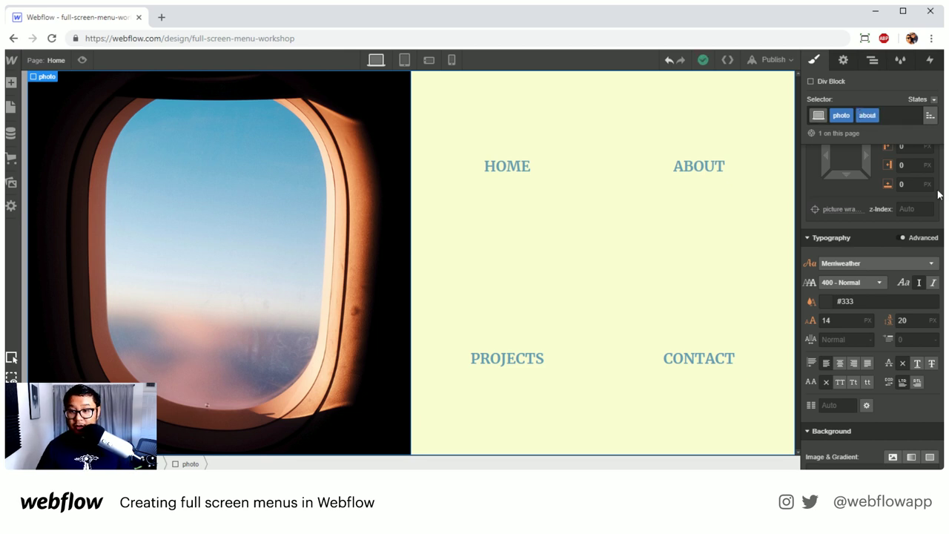
Set the night-street image as the photo's cover, centred background
scroll(869, 346, "down", 3)
left_click(892, 278)
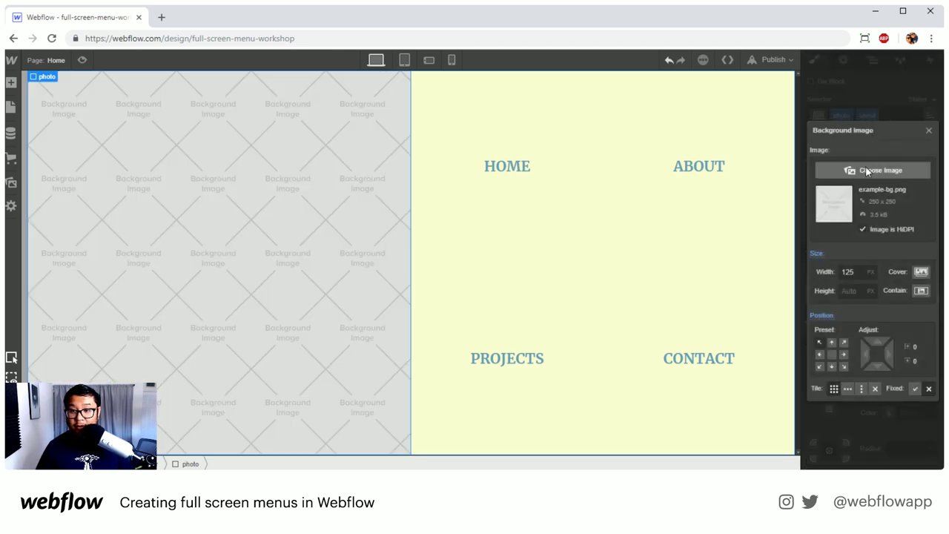
left_click(879, 170)
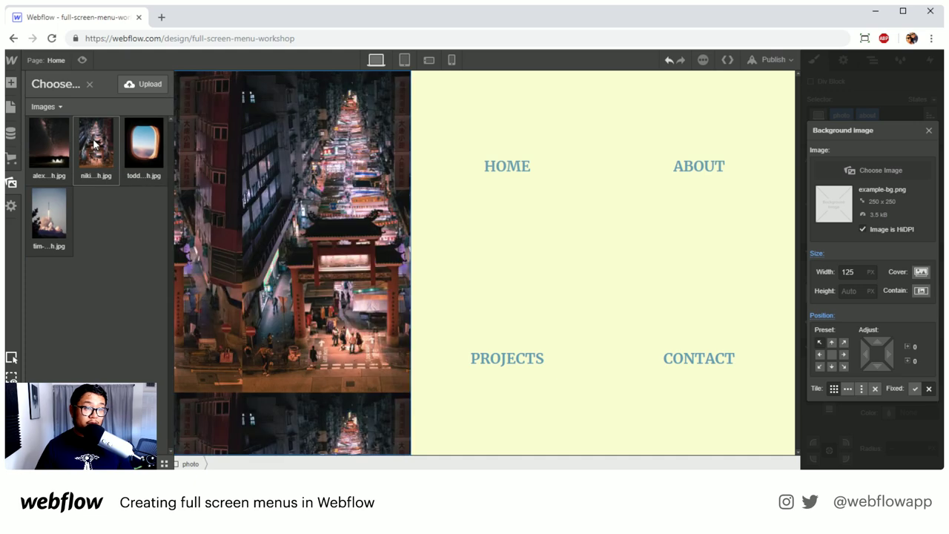
left_click(96, 144)
left_click(921, 272)
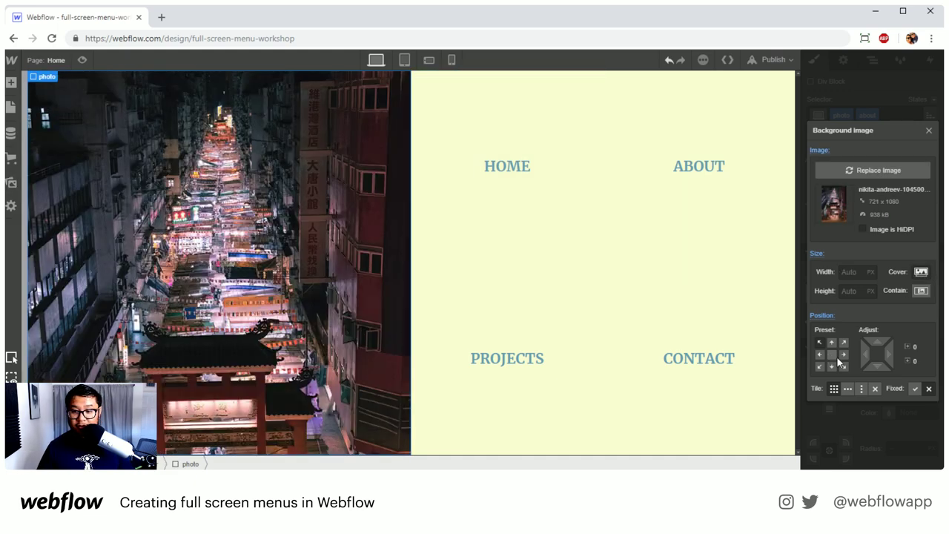
left_click(831, 354)
left_click(929, 131)
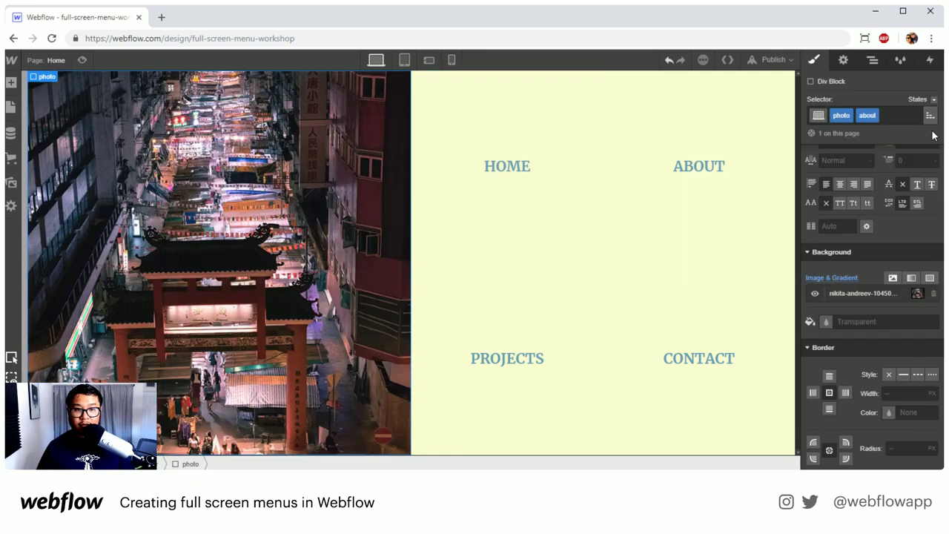
left_click(871, 59)
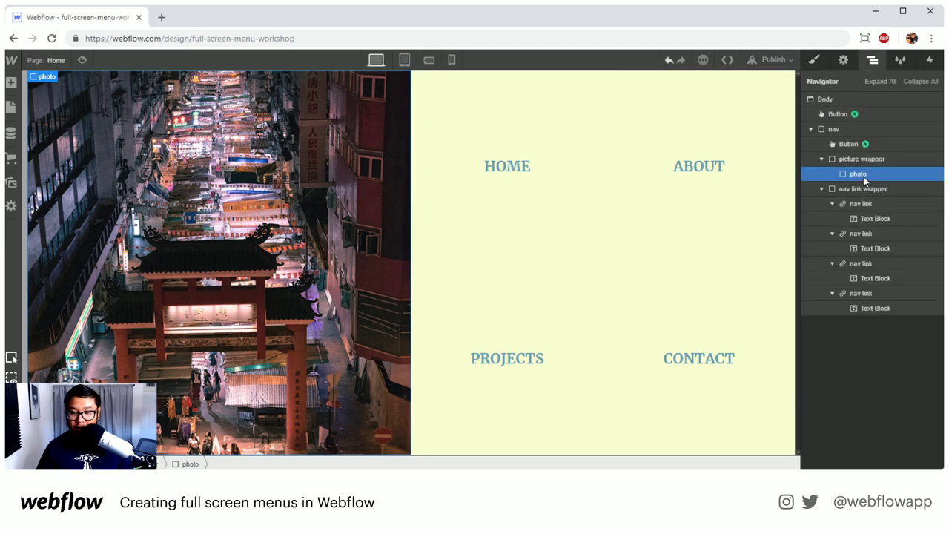
Duplicate the about photo block twice with Ctrl+D in the Navigator
key("ctrl+d")
key("ctrl+d")
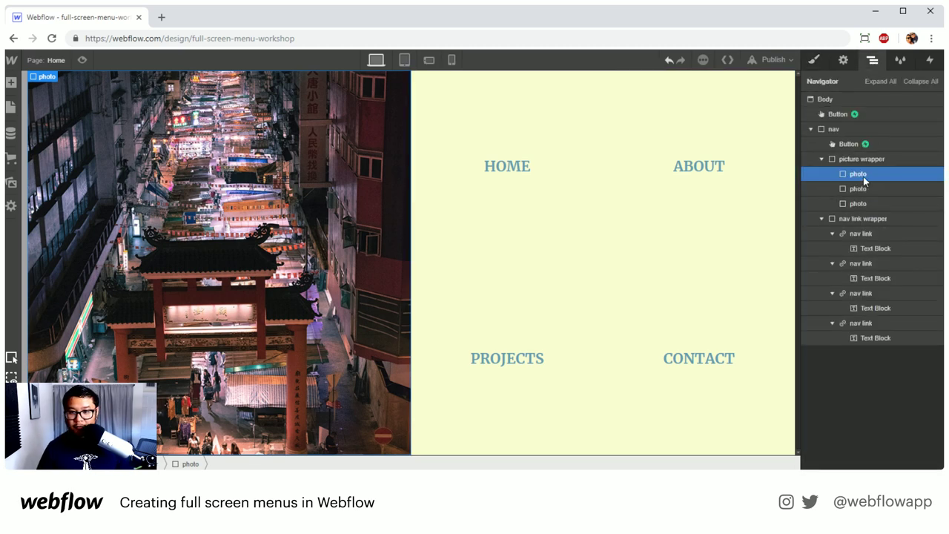
left_click(867, 190)
left_click(865, 175)
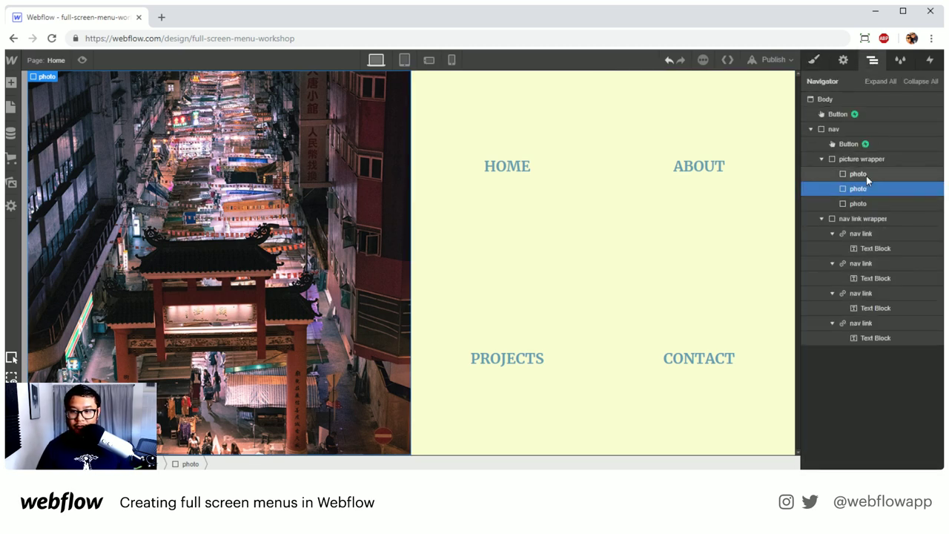
Set the first photo block's opacity to 0
left_click(814, 60)
scroll(849, 333, "down", 5)
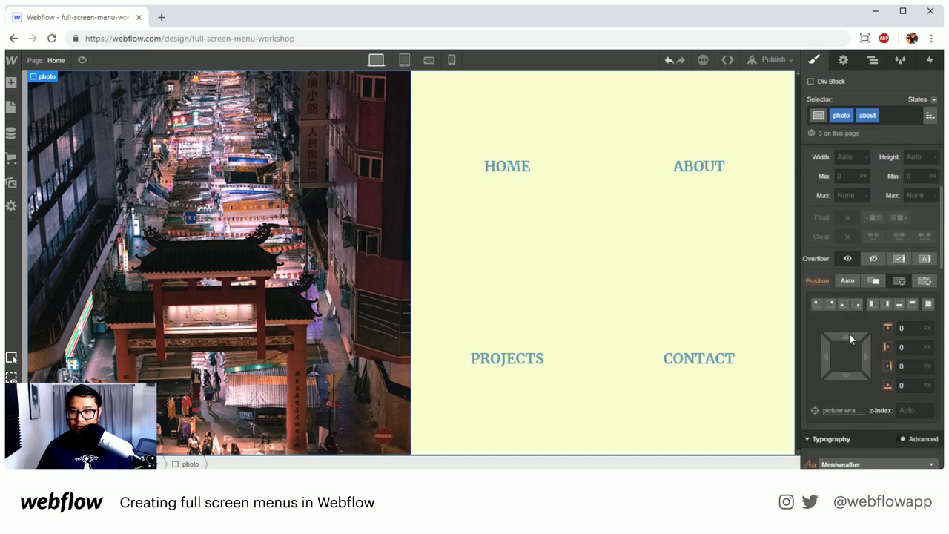
scroll(850, 334, "down", 5)
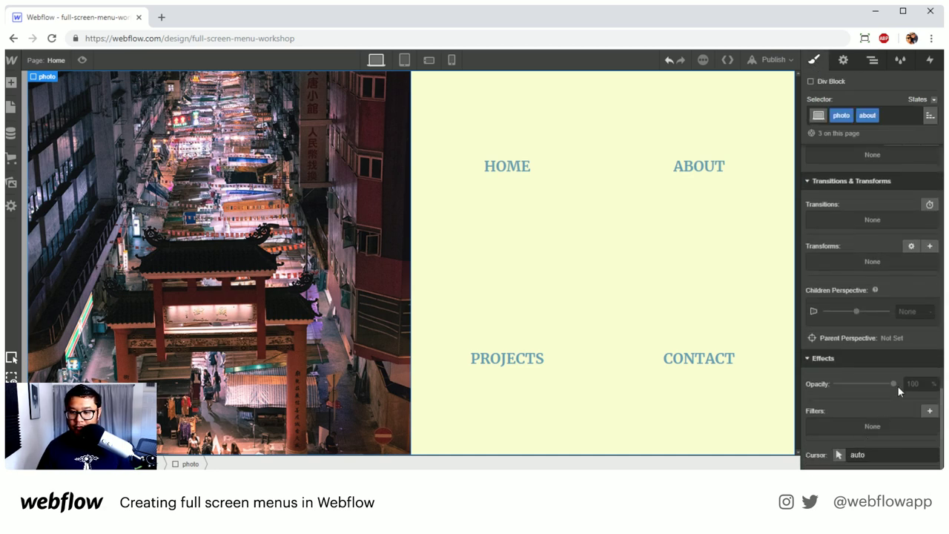
left_click_drag(894, 382, 837, 384)
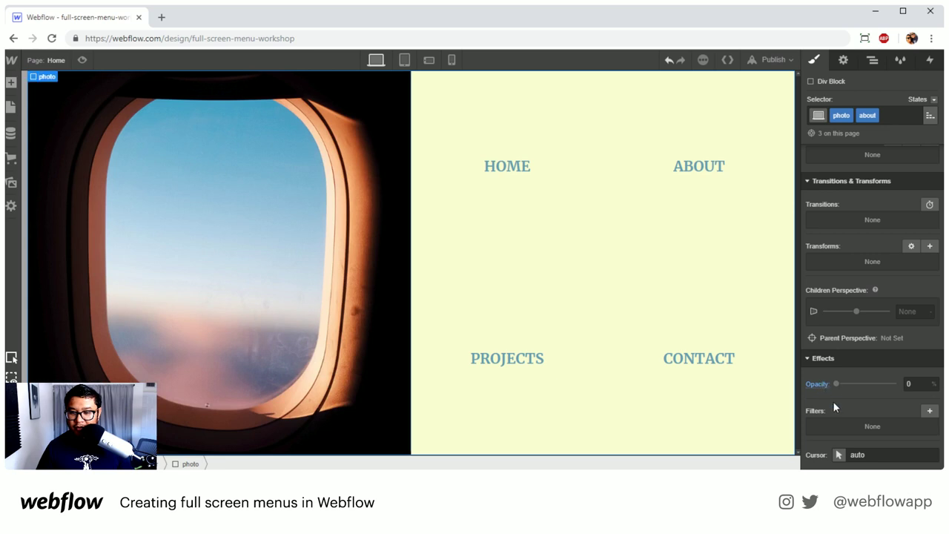
left_click(871, 60)
left_click(880, 190)
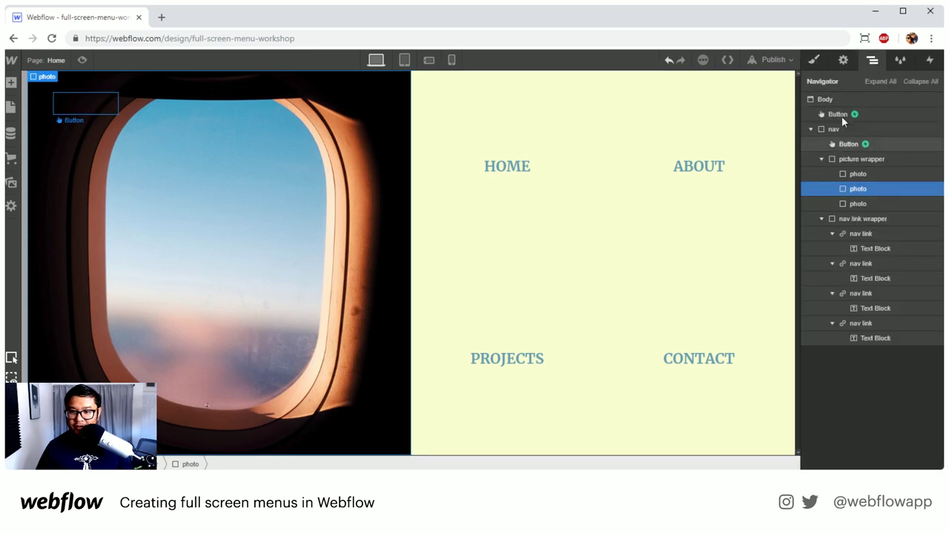
left_click(817, 62)
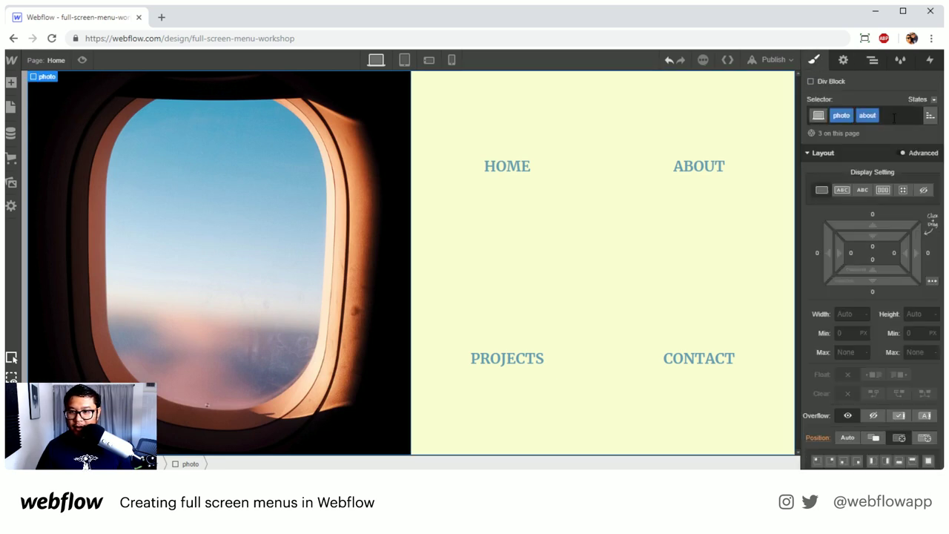
Replace the second photo's about combo class with a new projects class
left_click(893, 116)
key("BackSpace")
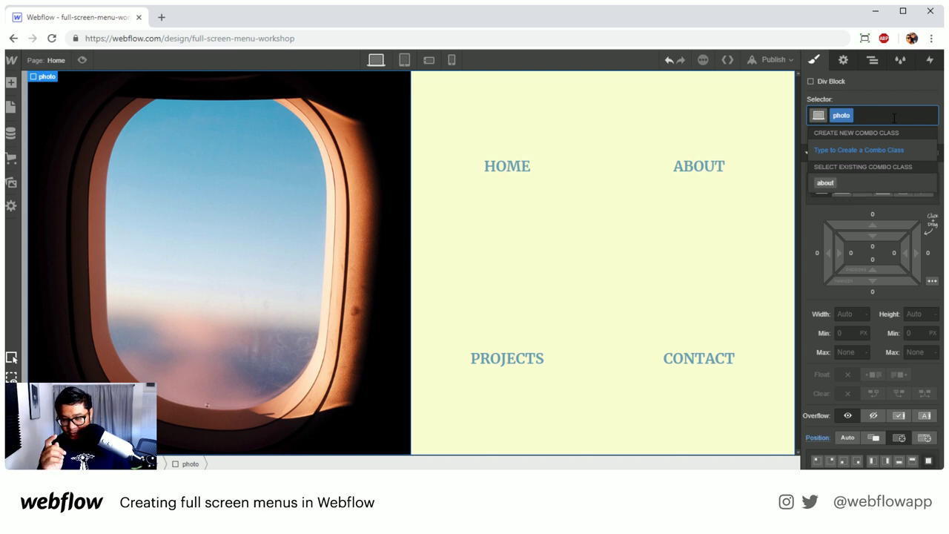
type("projects")
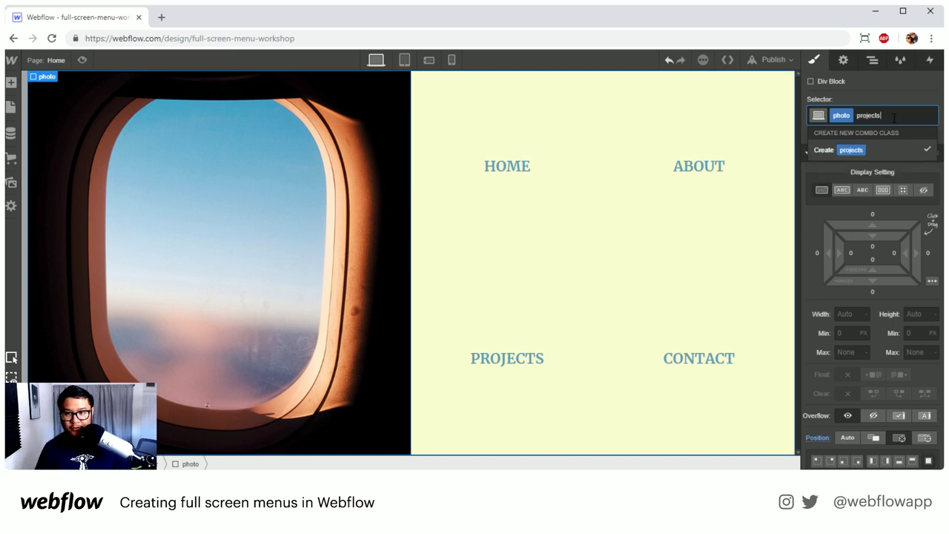
key("Return")
Set the starry-night tents image as a cover, centred, non-tiling background, then opacity 0
scroll(828, 335, "down", 2)
scroll(828, 335, "down", 4)
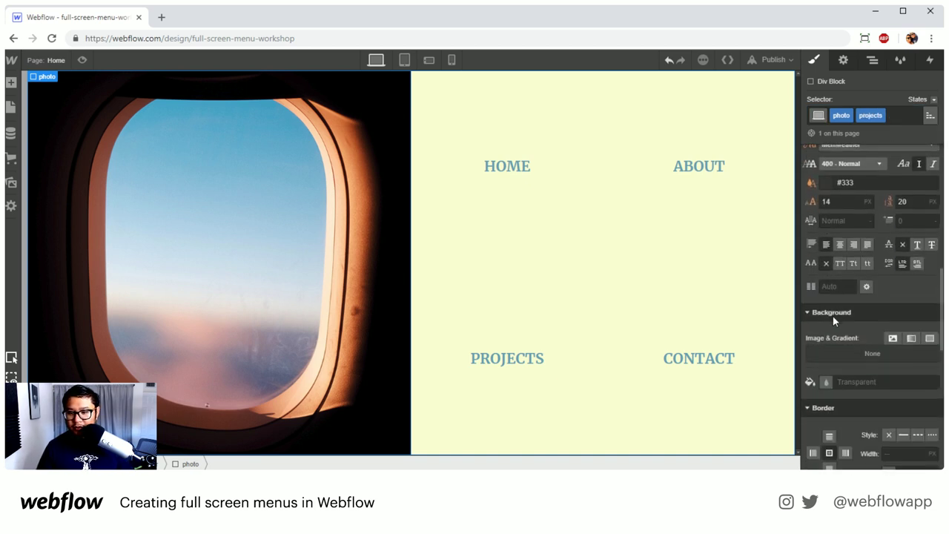
left_click(892, 338)
left_click(871, 110)
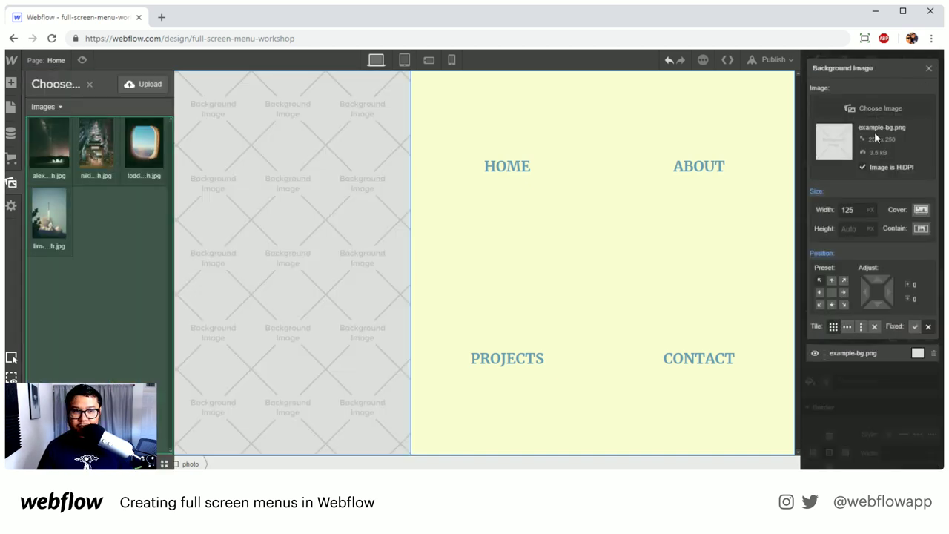
left_click(144, 143)
left_click(50, 139)
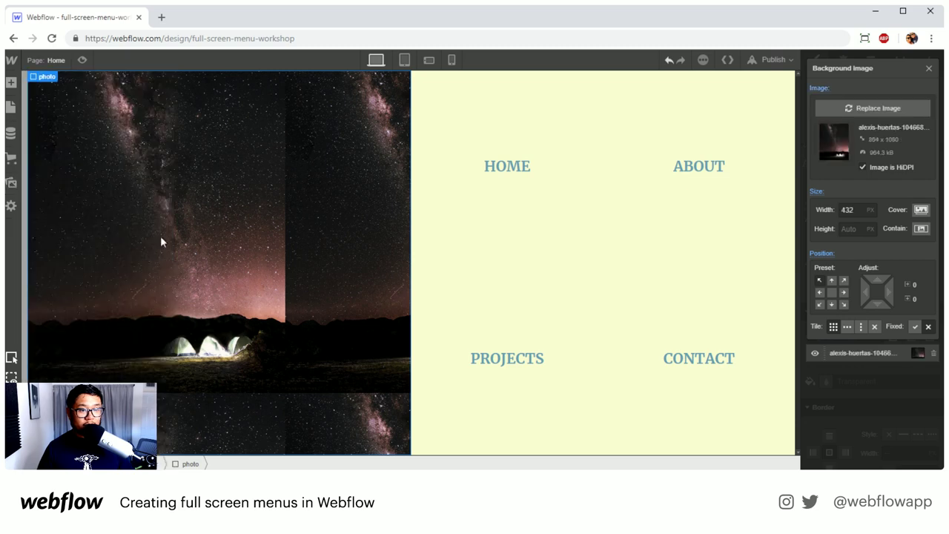
left_click(920, 210)
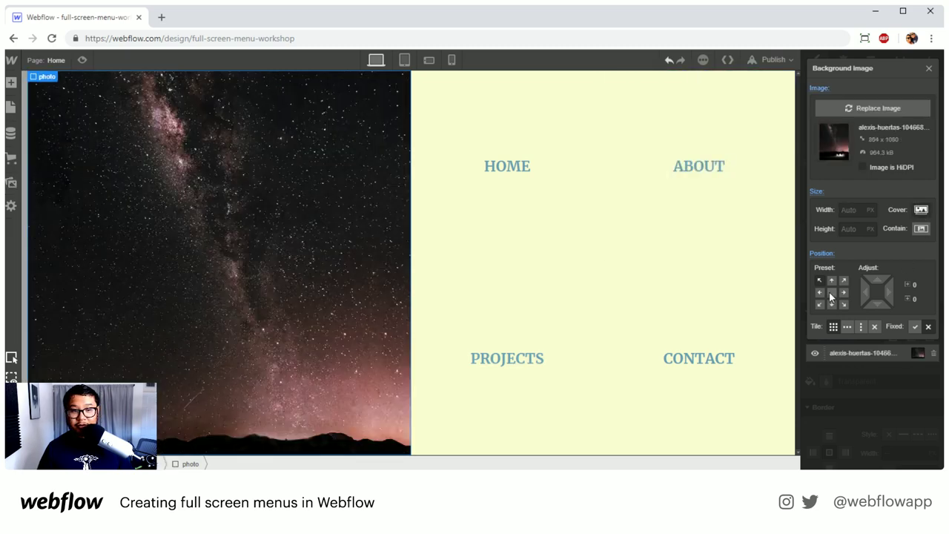
left_click(831, 292)
left_click(874, 327)
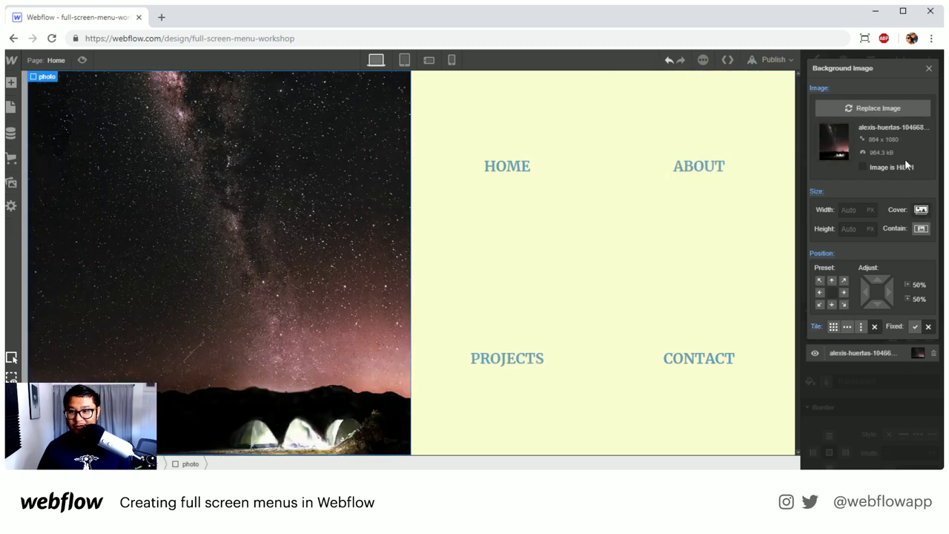
left_click(927, 69)
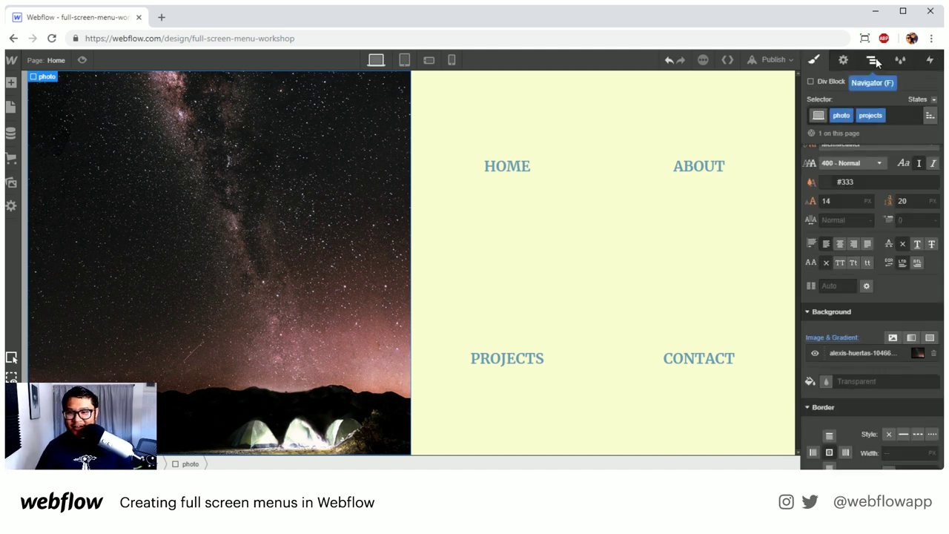
scroll(887, 249, "down", 10)
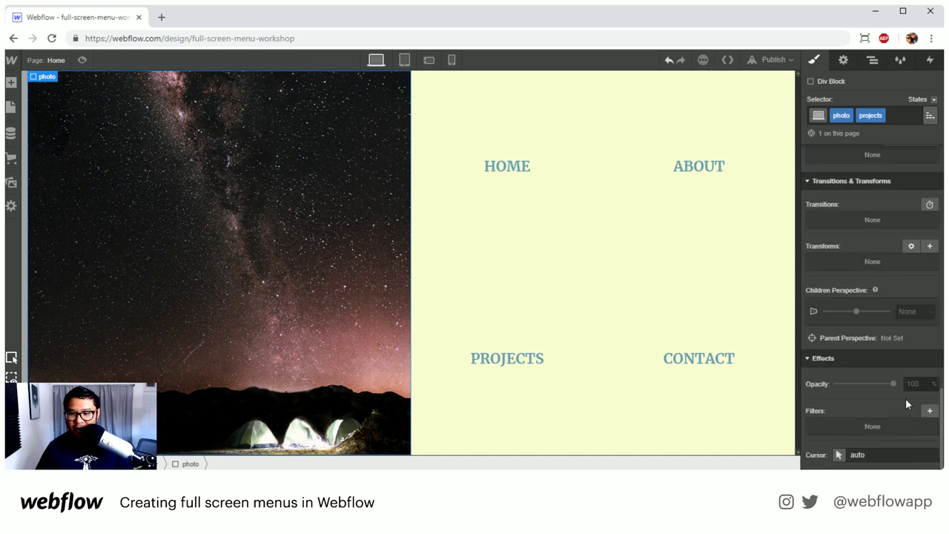
left_click_drag(890, 383, 815, 385)
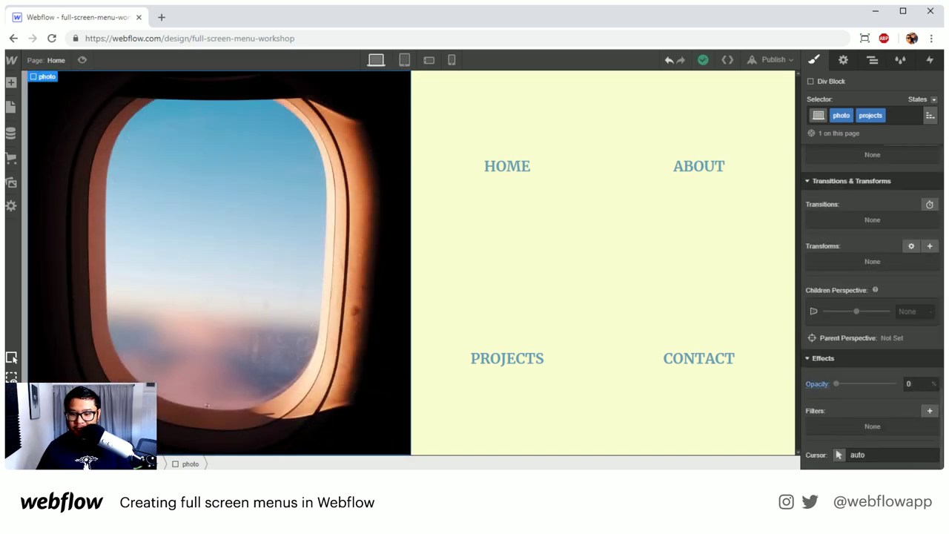
Select the third photo in the Navigator and add the combo class 'contact'
left_click(873, 64)
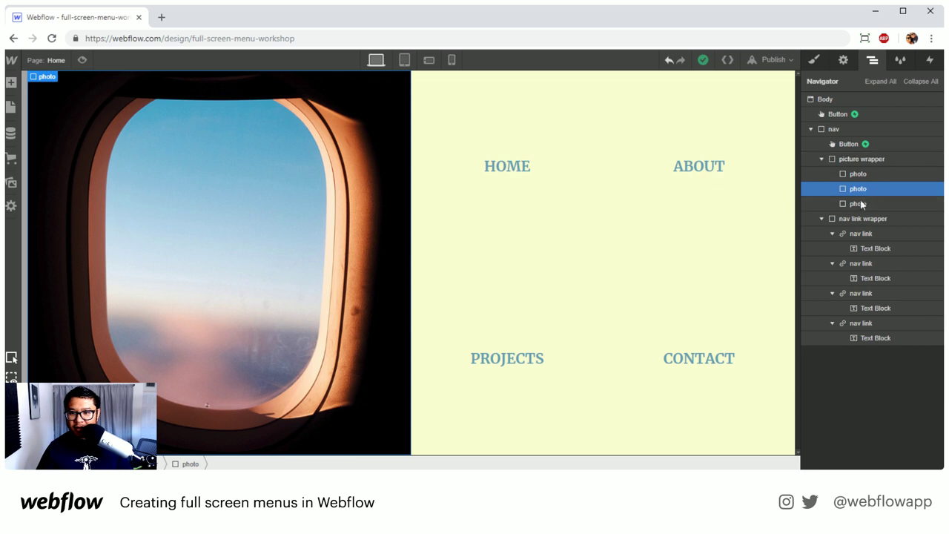
left_click(860, 203)
left_click(813, 59)
left_click(898, 115)
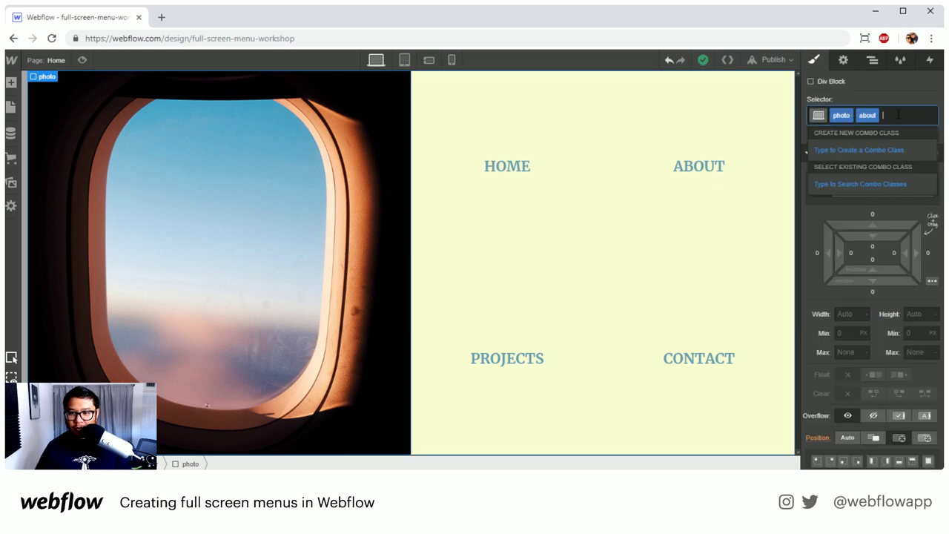
type("contact")
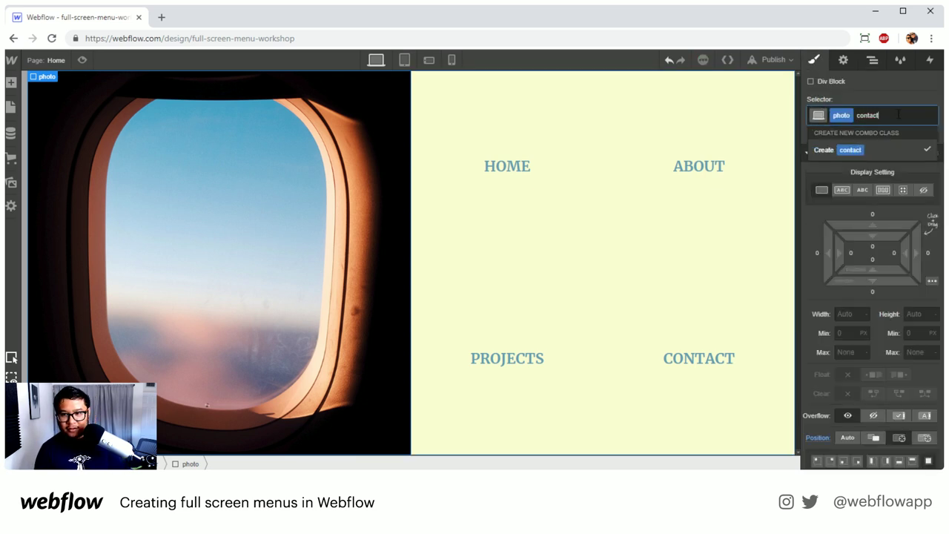
key("Return")
Add the rocket launch background image set to Cover, centred, with no tiling
scroll(897, 298, "down", 5)
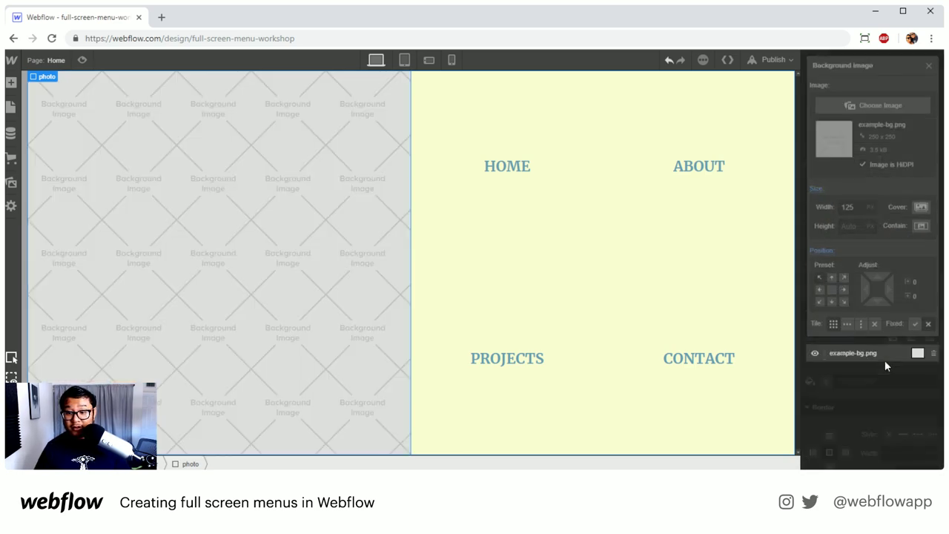
left_click(893, 335)
left_click(844, 140)
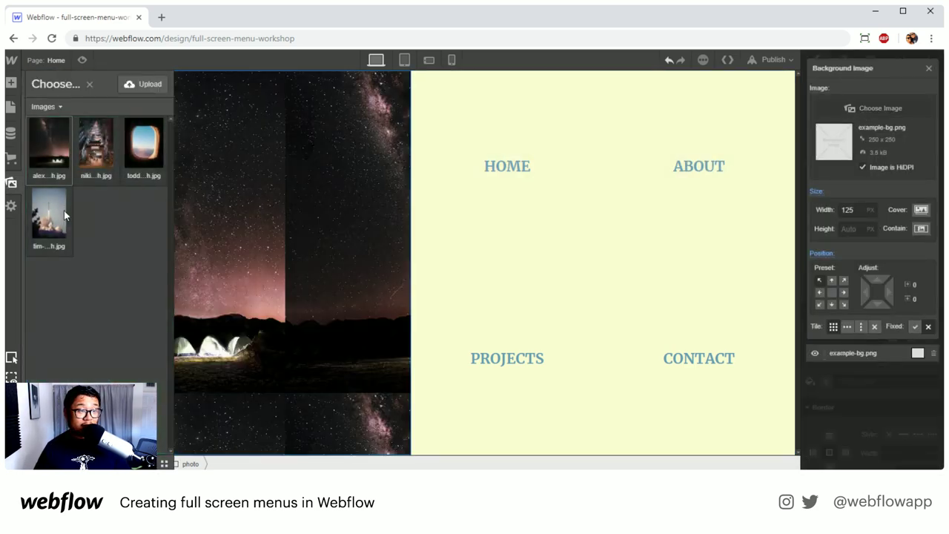
left_click(63, 210)
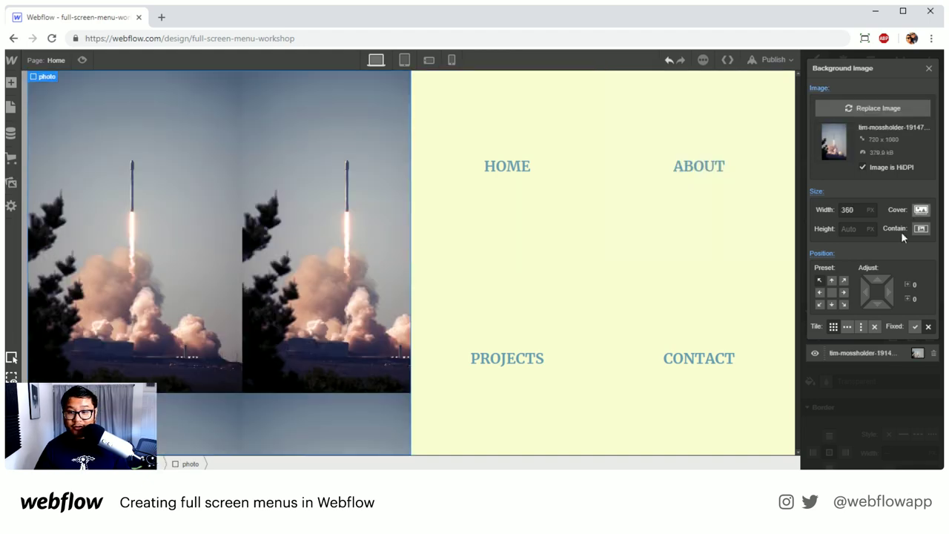
left_click(921, 210)
left_click(831, 293)
left_click(833, 326)
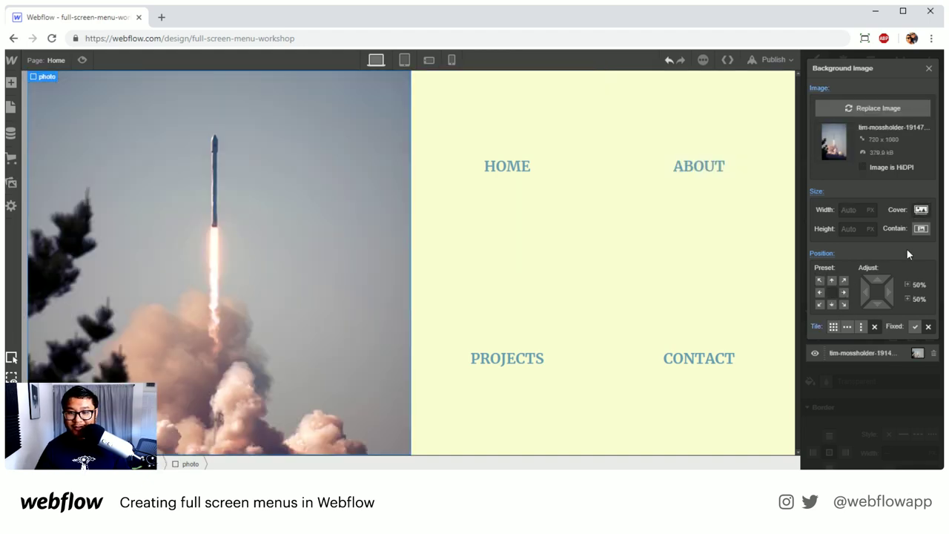
left_click(927, 69)
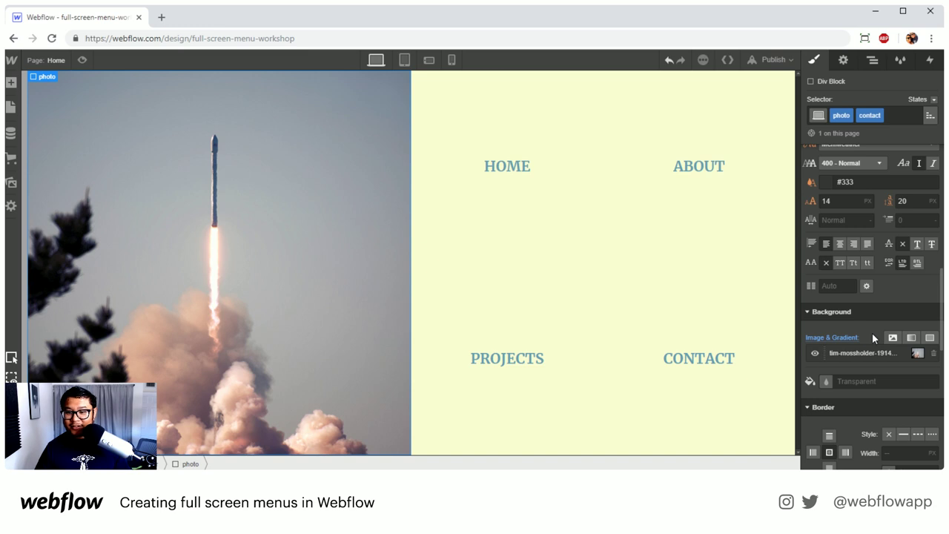
Fade the contact photo to 0% opacity
scroll(871, 332, "down", 10)
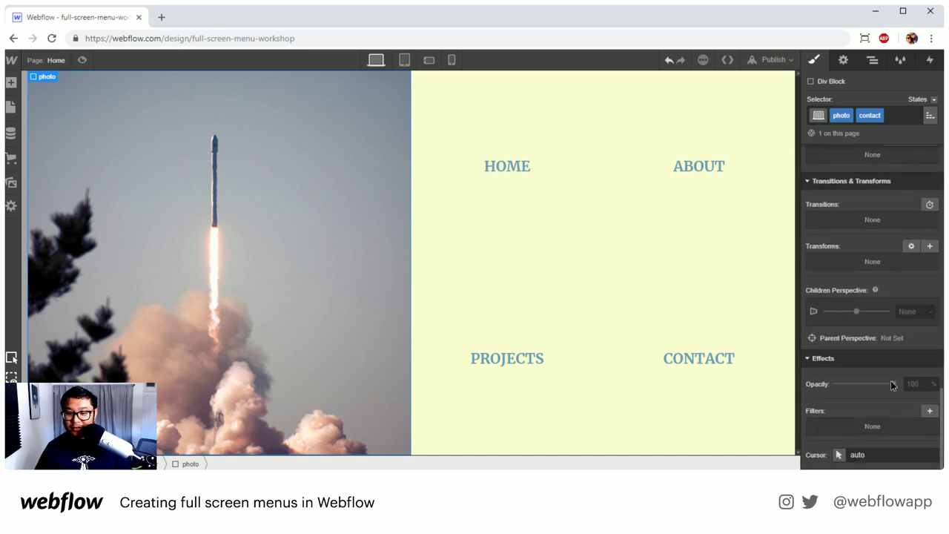
left_click_drag(892, 384, 833, 384)
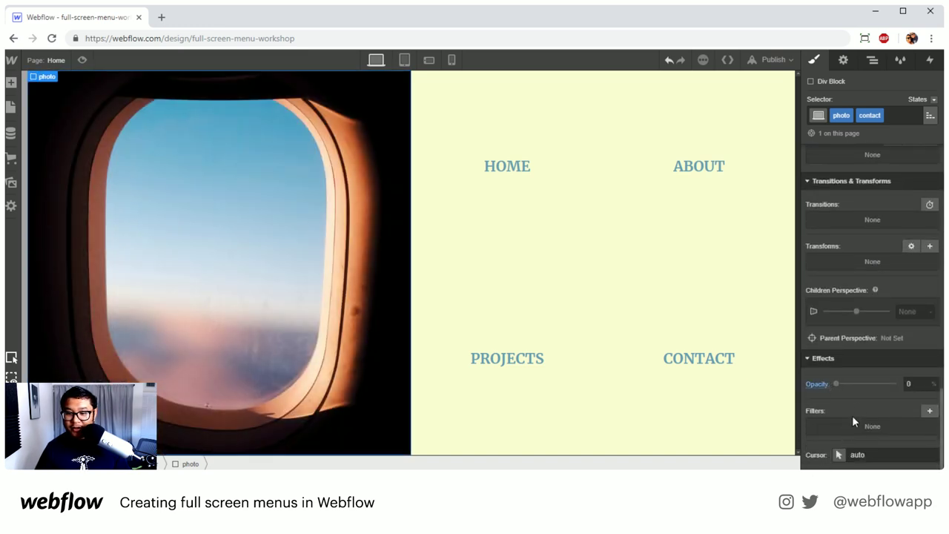
left_click(870, 61)
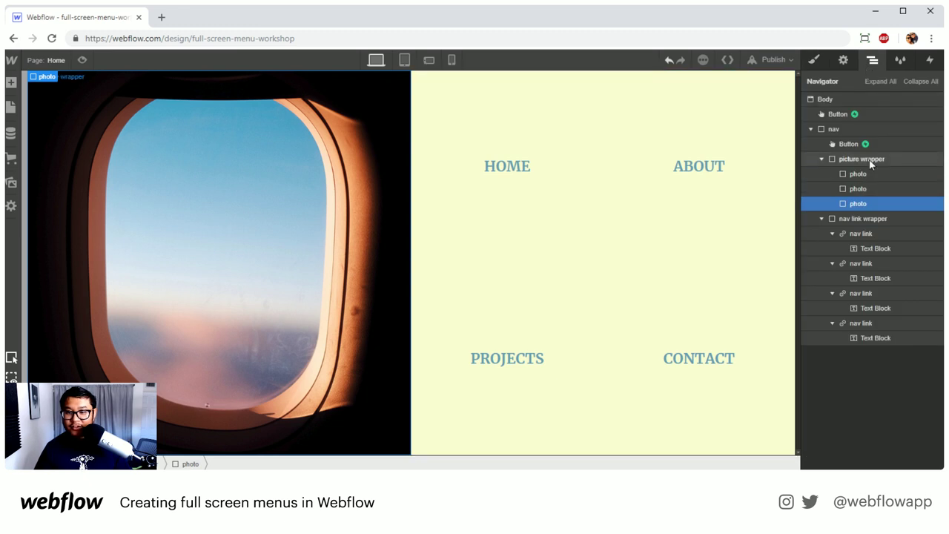
Select the picture wrapper in the Navigator and collapse its photos
left_click(845, 159)
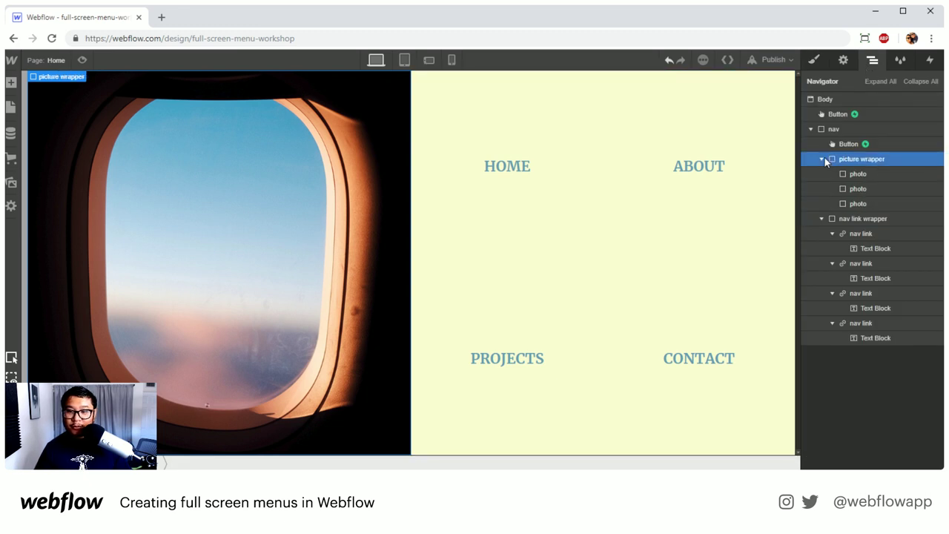
left_click(821, 159)
left_click(821, 159)
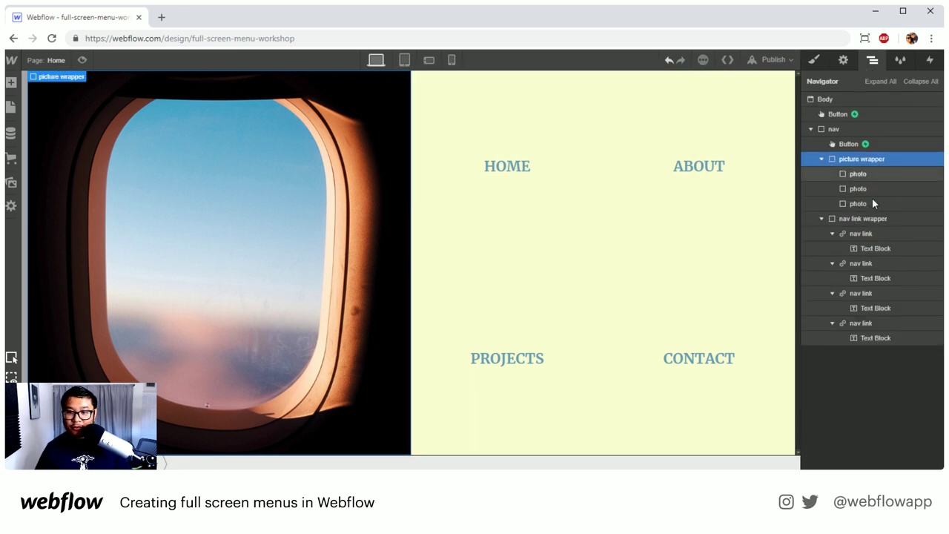
left_click(821, 159)
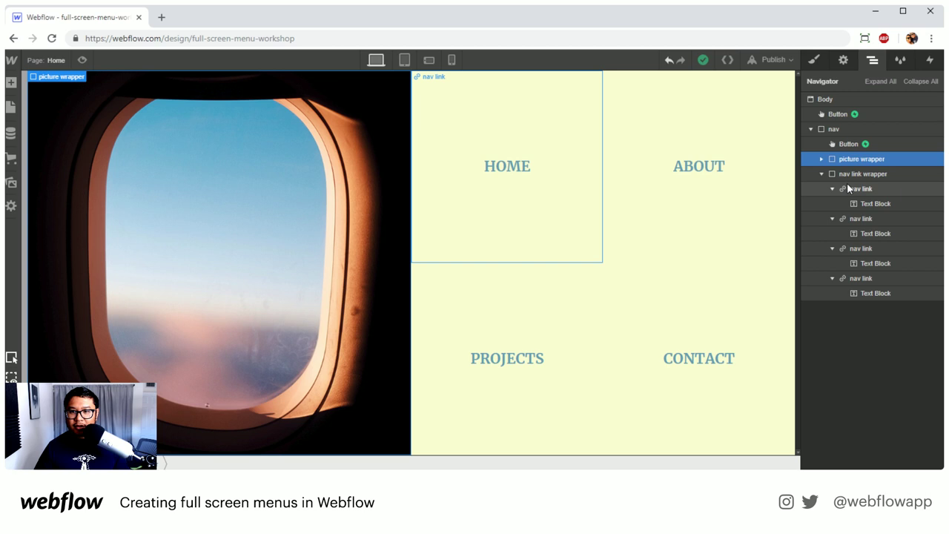
Give the nav's Close menu button a z-index of 1
left_click(848, 141)
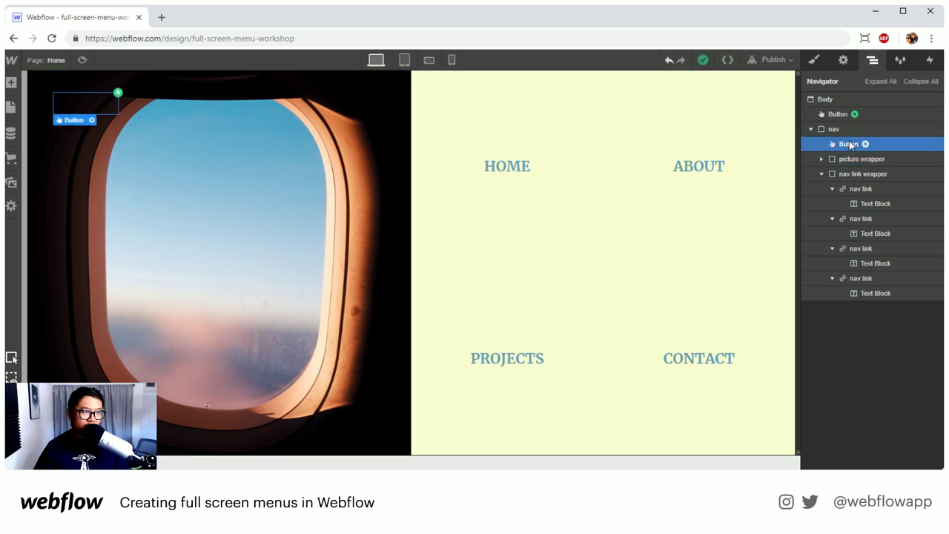
left_click(813, 61)
scroll(872, 371, "down", 5)
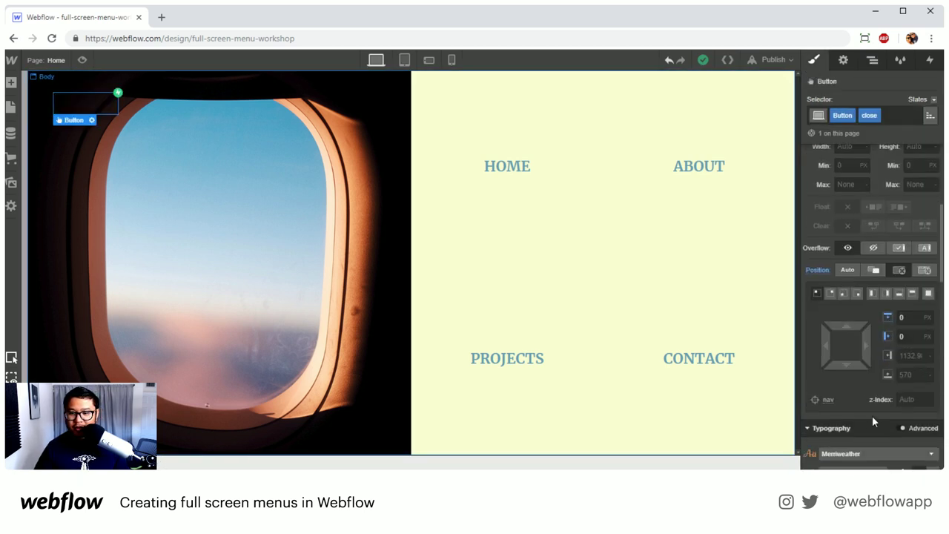
left_click(908, 398)
type("1")
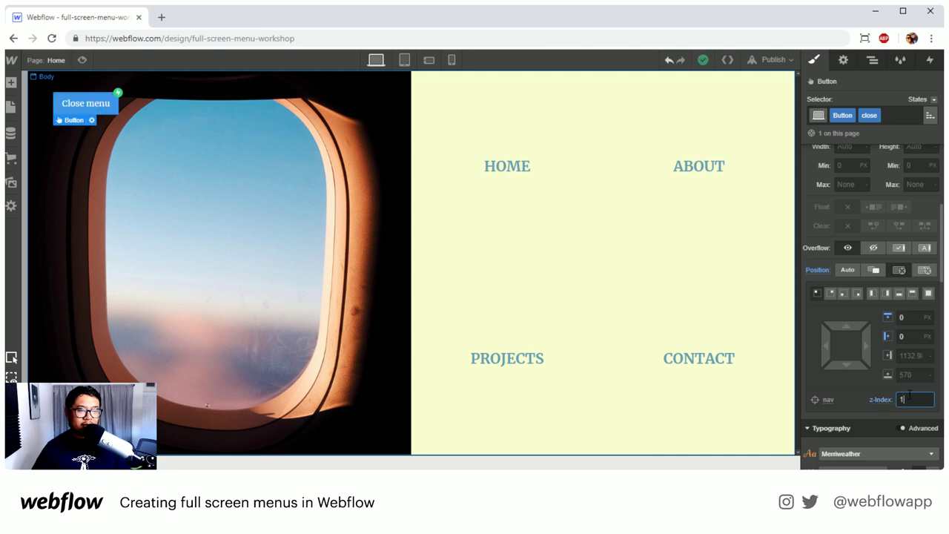
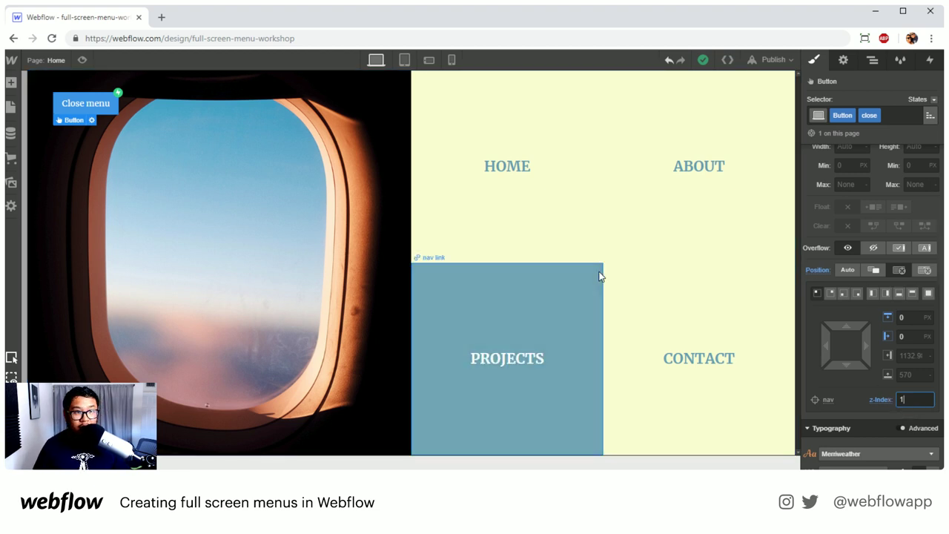
Give the ABOUT nav link a Mouse Hover element trigger and open its action choices
left_click(929, 60)
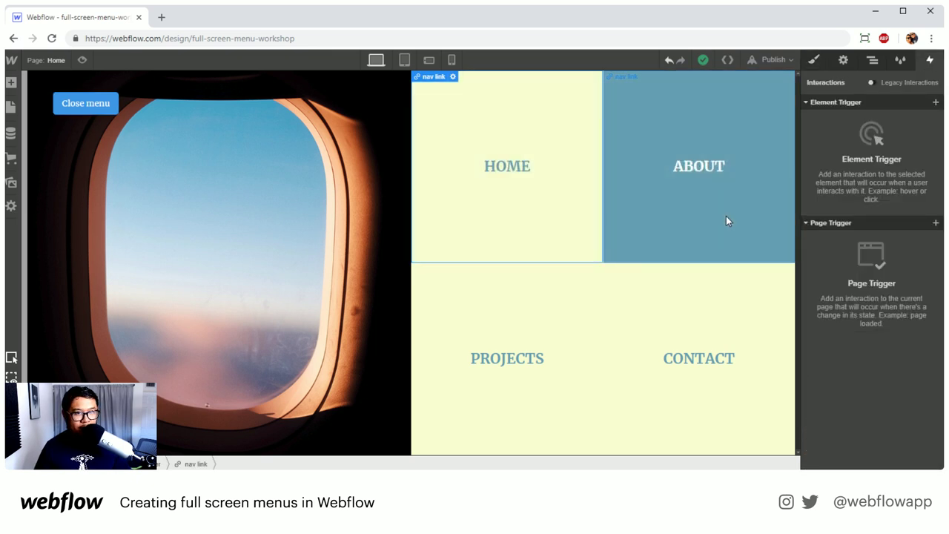
left_click(934, 103)
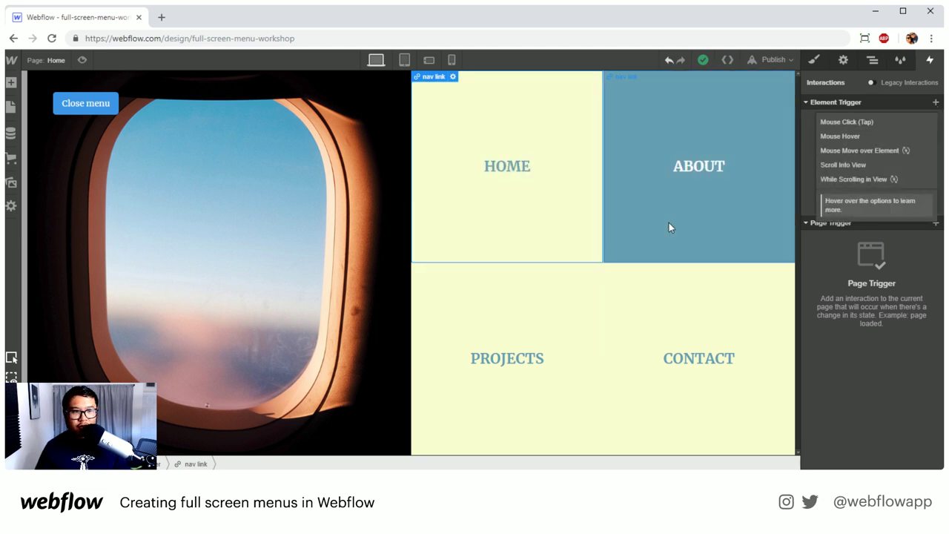
left_click(766, 230)
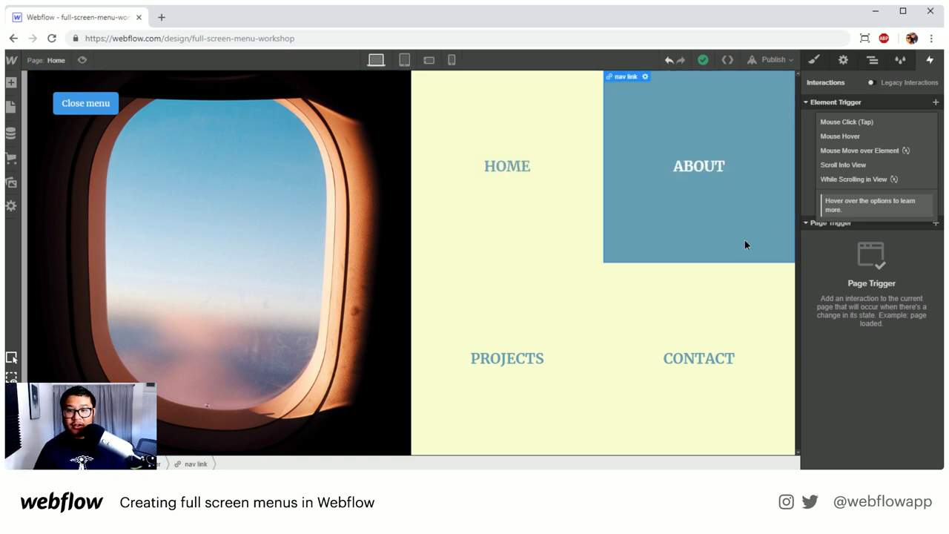
left_click(856, 135)
left_click(864, 159)
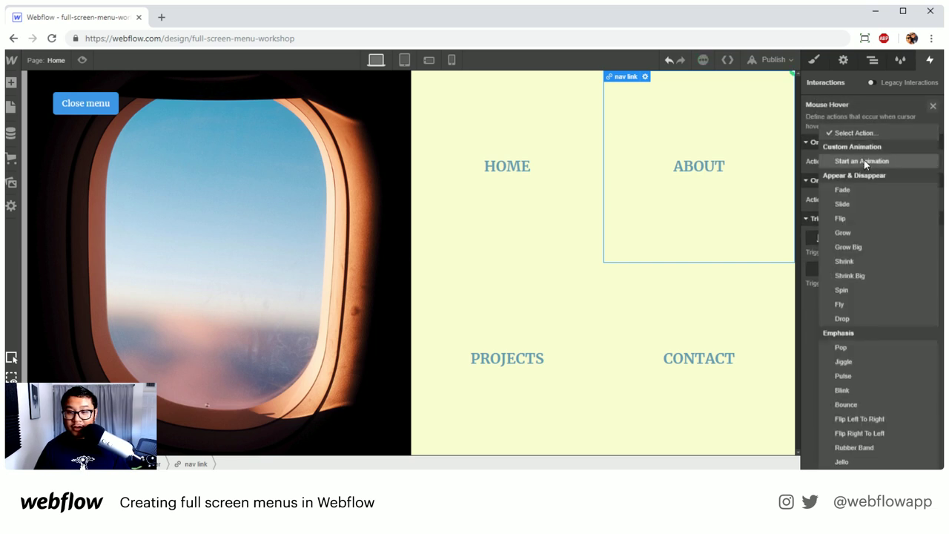
Make the ABOUT hover start a new timed animation named 'about'
left_click(864, 161)
left_click(932, 181)
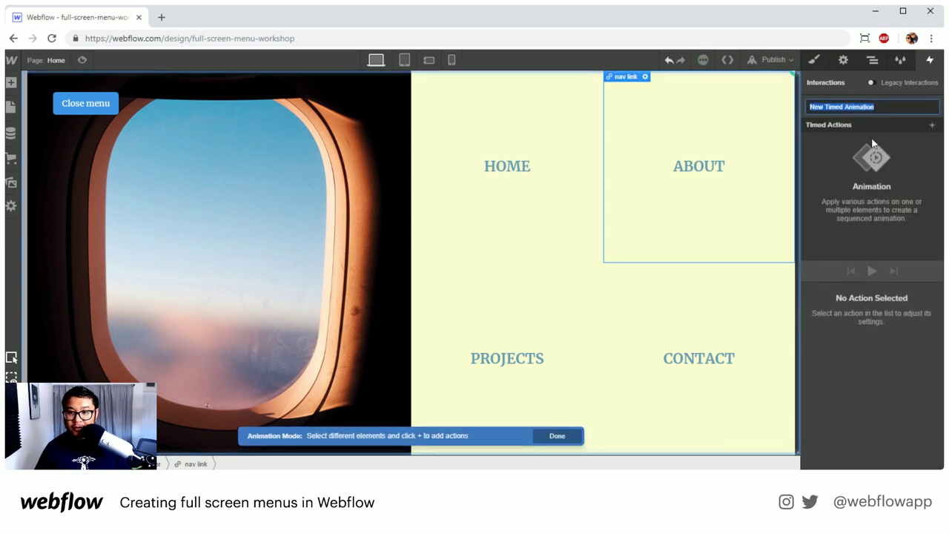
type("about")
key("Return")
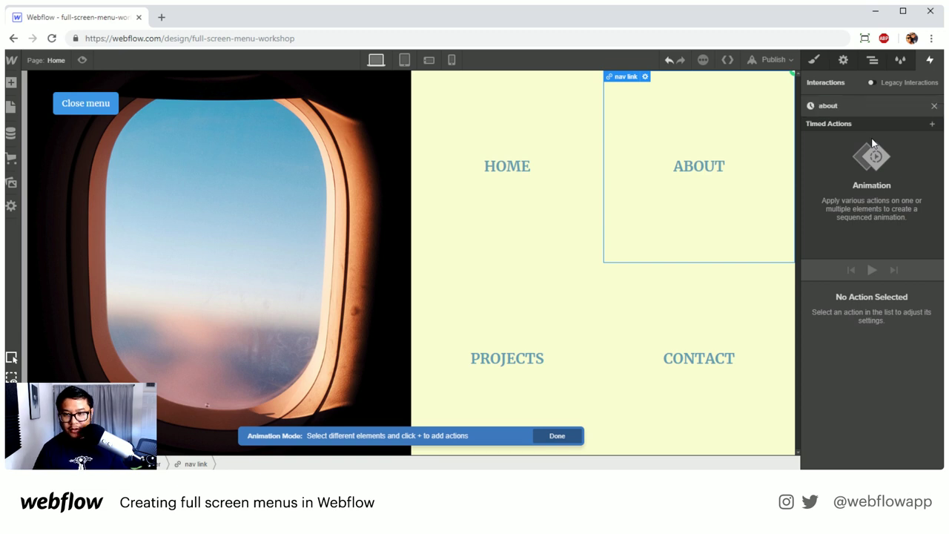
Target the first photo in the picture wrapper via the Navigator
left_click(869, 60)
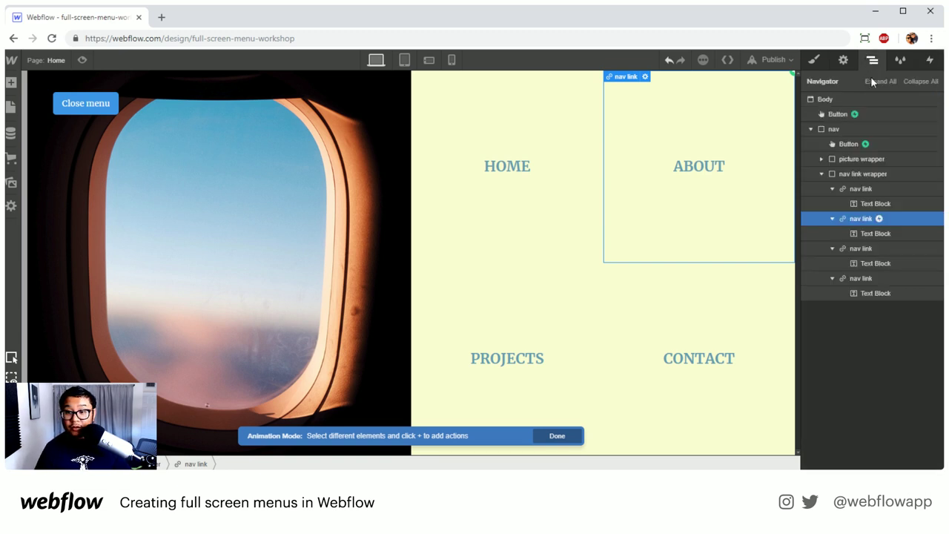
left_click(821, 158)
left_click(865, 173)
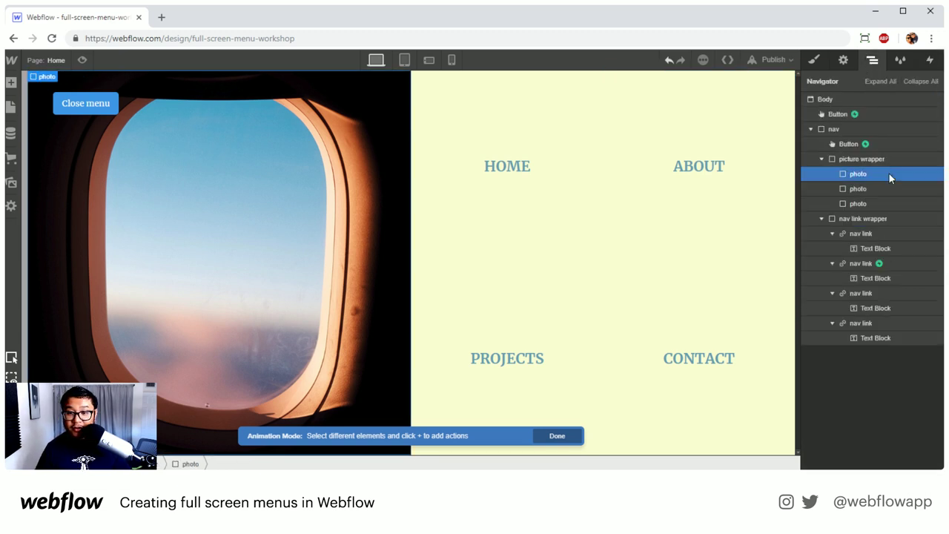
left_click(928, 60)
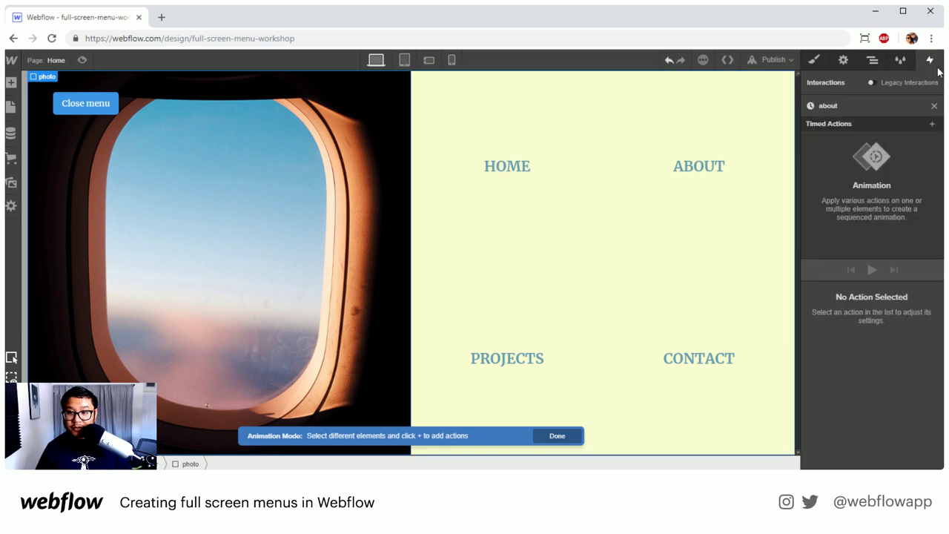
Add an Opacity action with Ease Out easing, play it back and preview
left_click(932, 124)
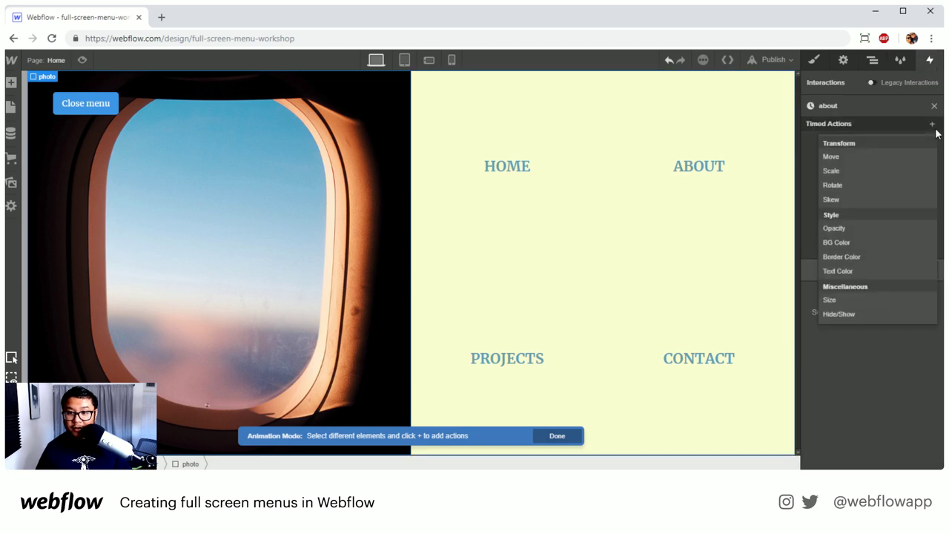
left_click(849, 228)
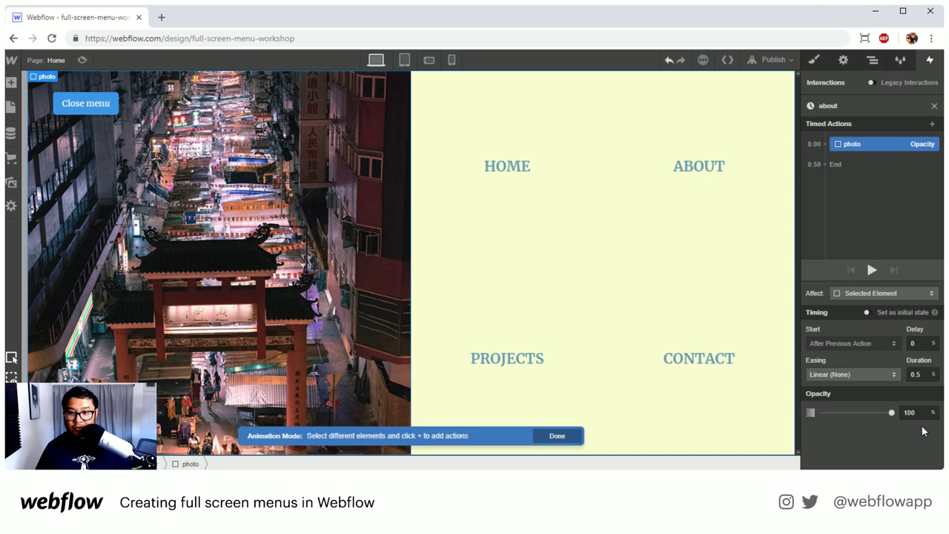
left_click(836, 375)
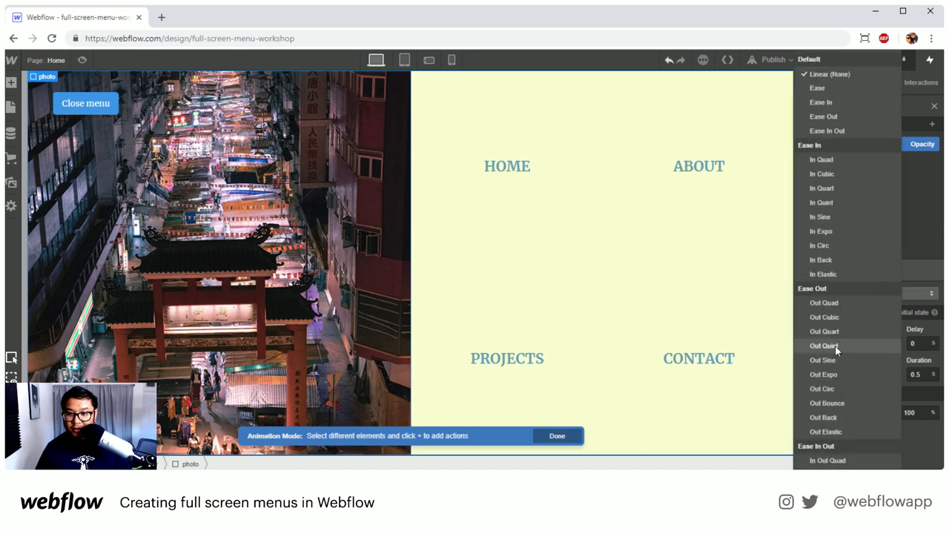
left_click(823, 116)
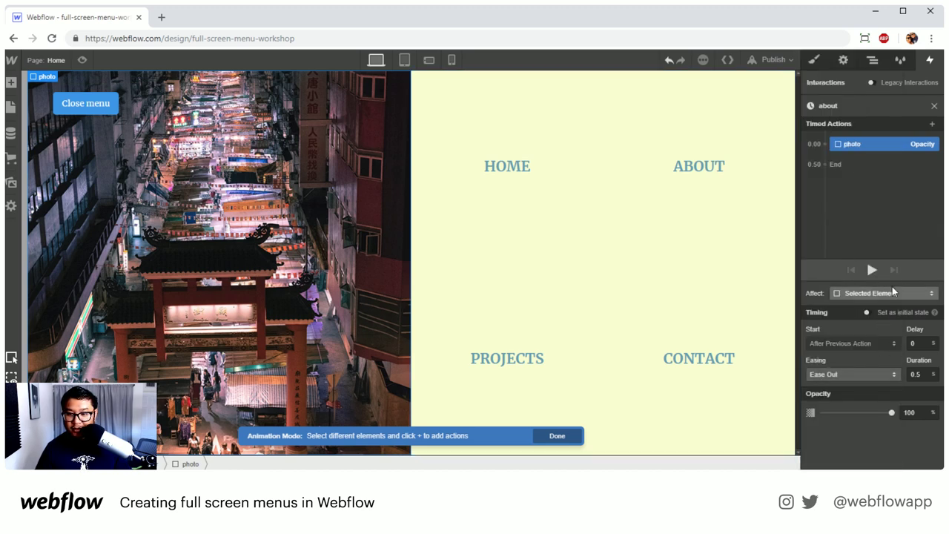
left_click(873, 269)
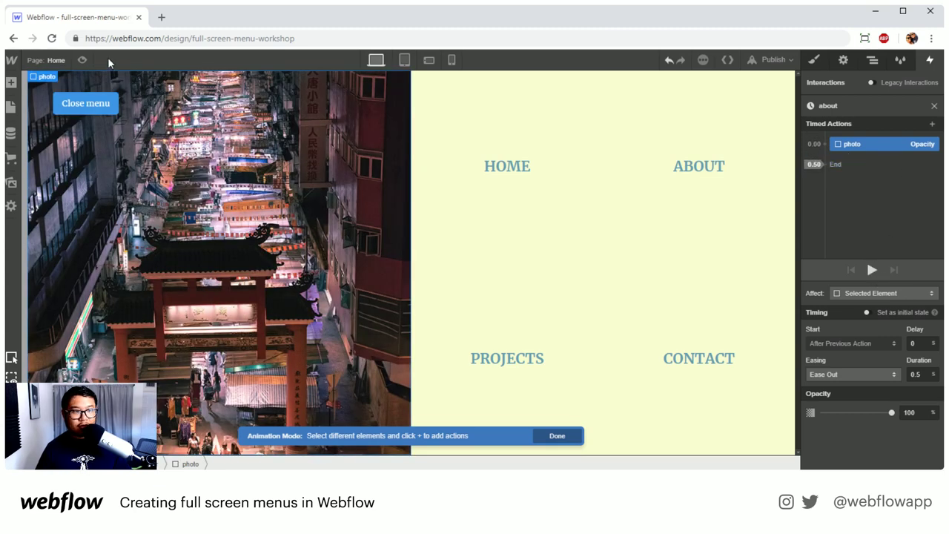
left_click(82, 59)
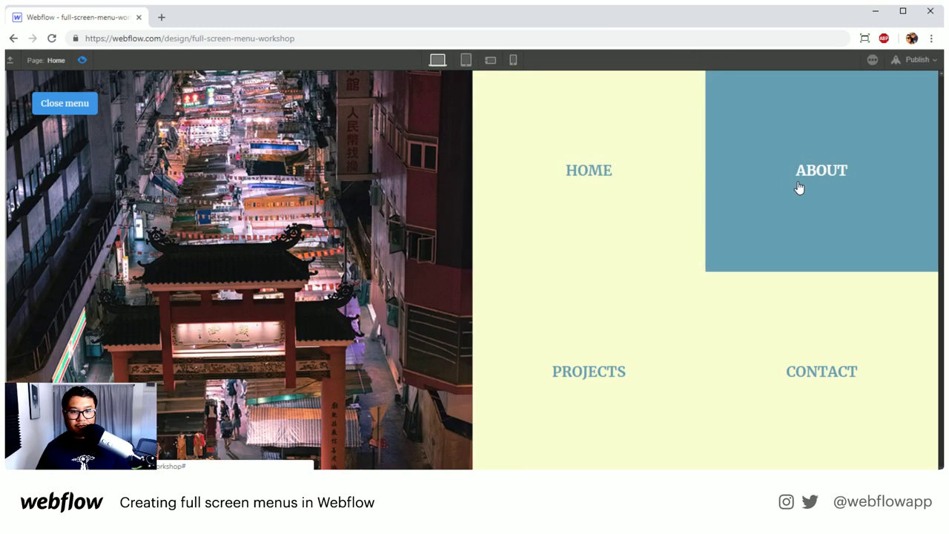
Change the photo's opacity fade duration from 0.5 to 1 second and recheck it in preview
left_click(82, 59)
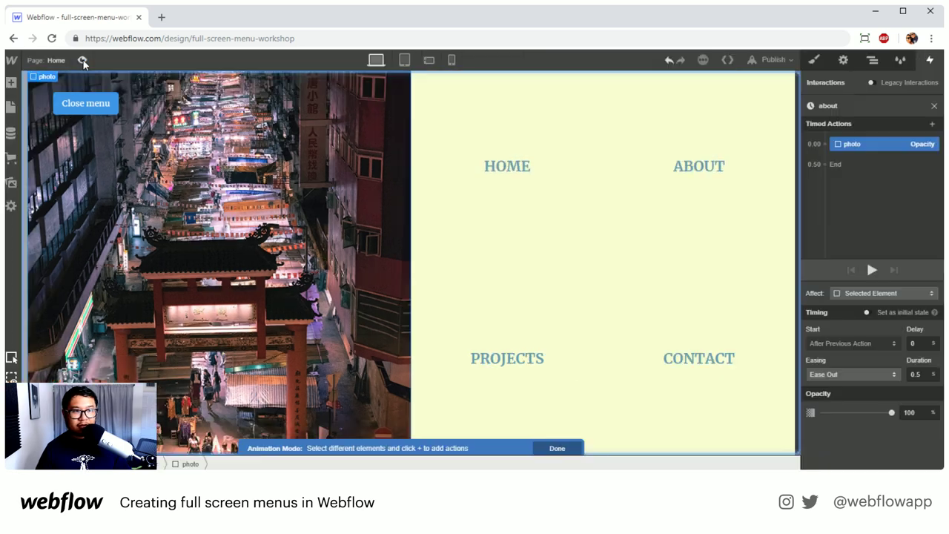
left_click(919, 373)
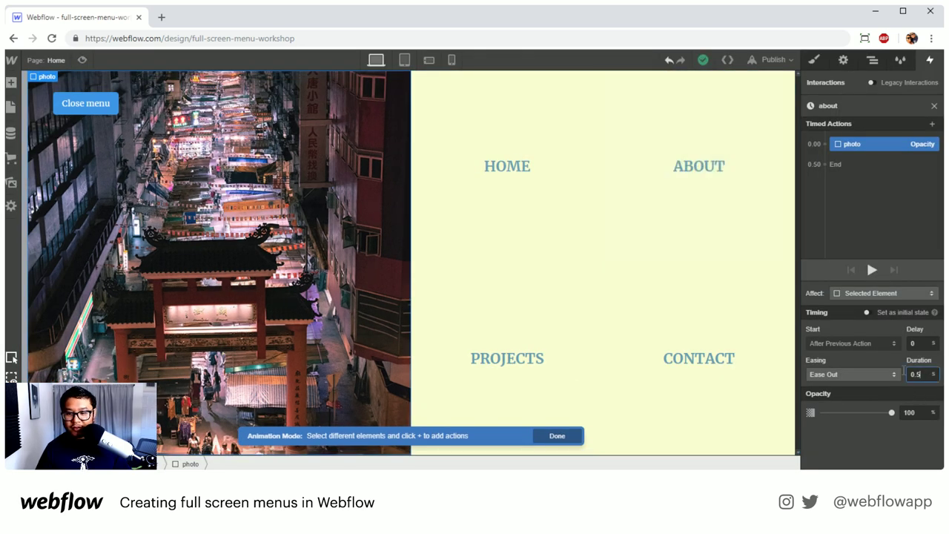
type("1")
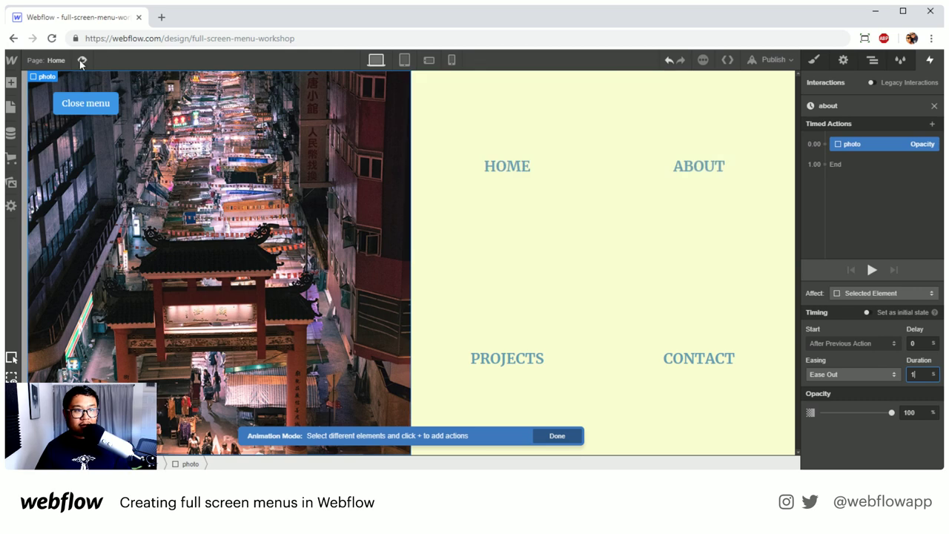
left_click(82, 59)
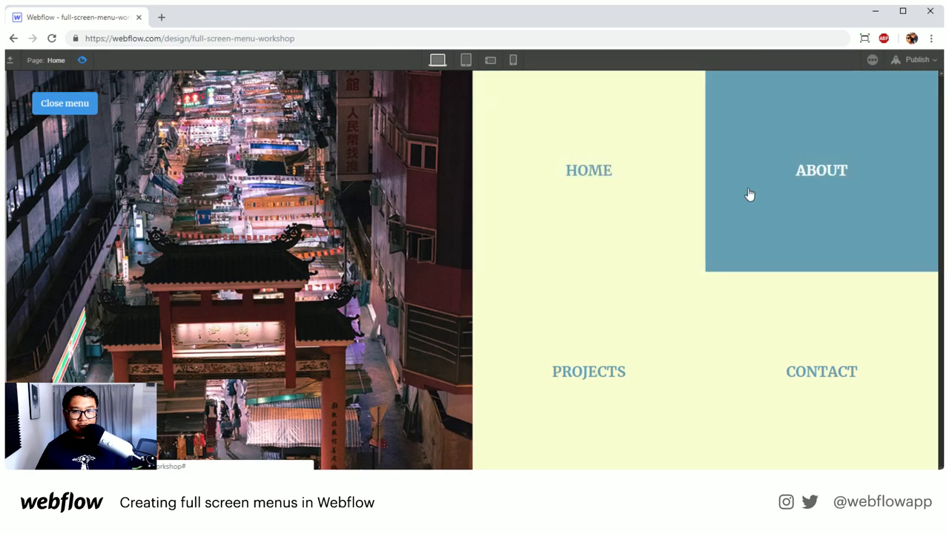
left_click(80, 59)
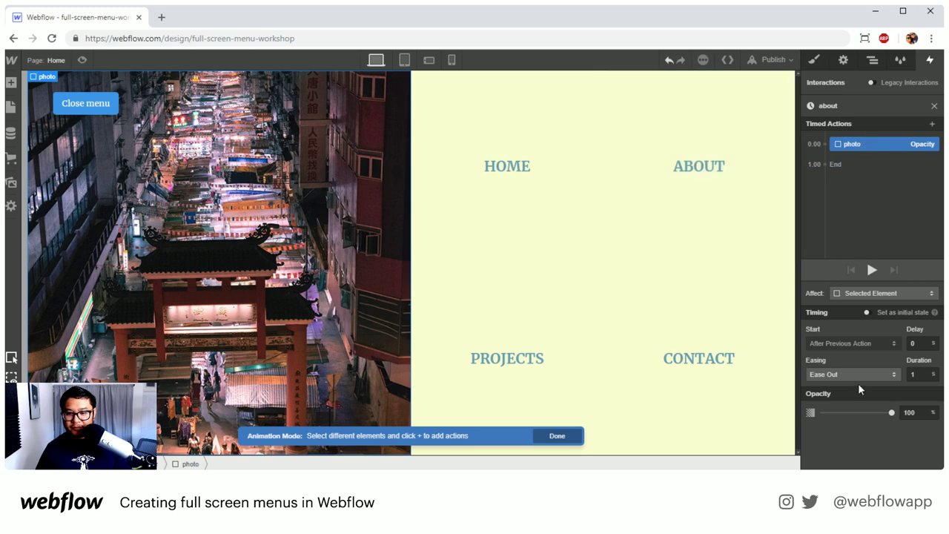
Set the photo's initial opacity state to 0
left_click(868, 312)
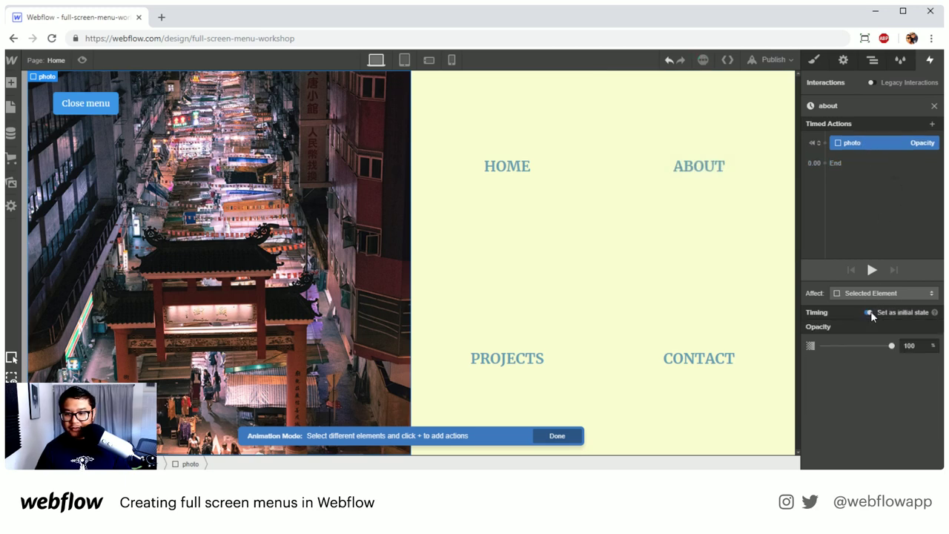
left_click(915, 345)
type("0")
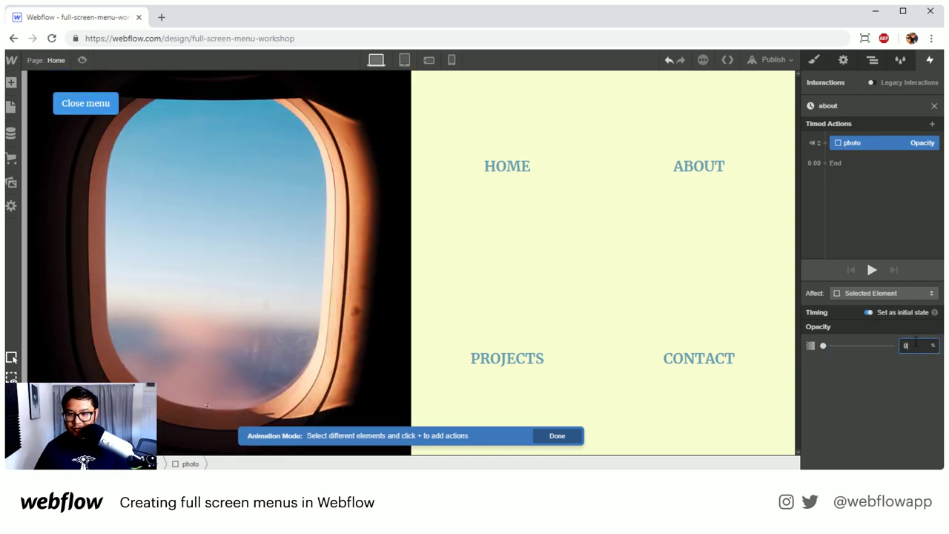
Add a second Opacity step lasting 1 second with Ease Out easing and play it
left_click(825, 164)
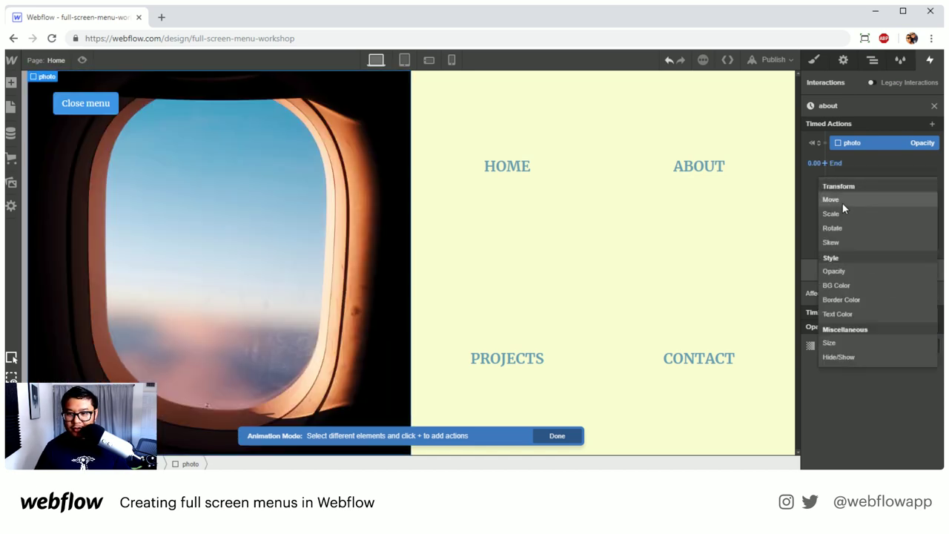
left_click(846, 273)
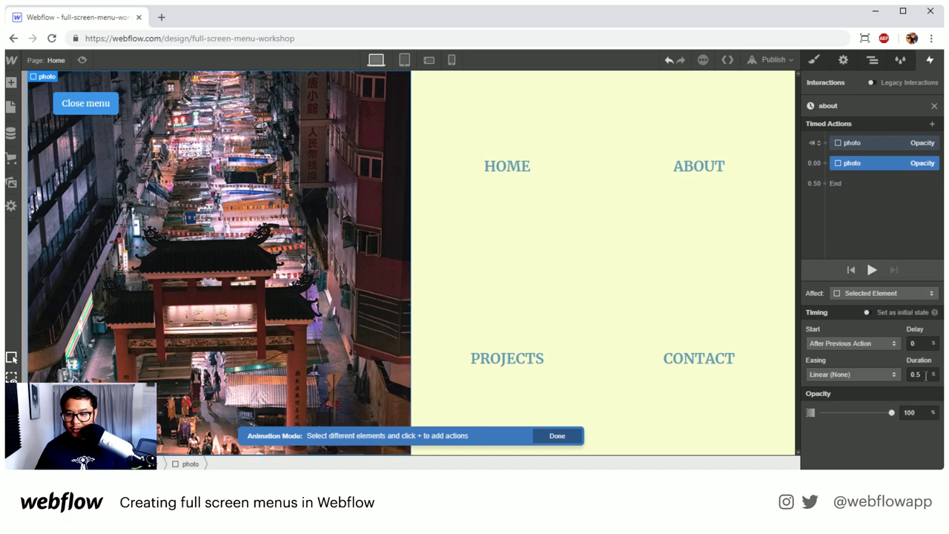
left_click(917, 375)
type("1")
left_click(863, 368)
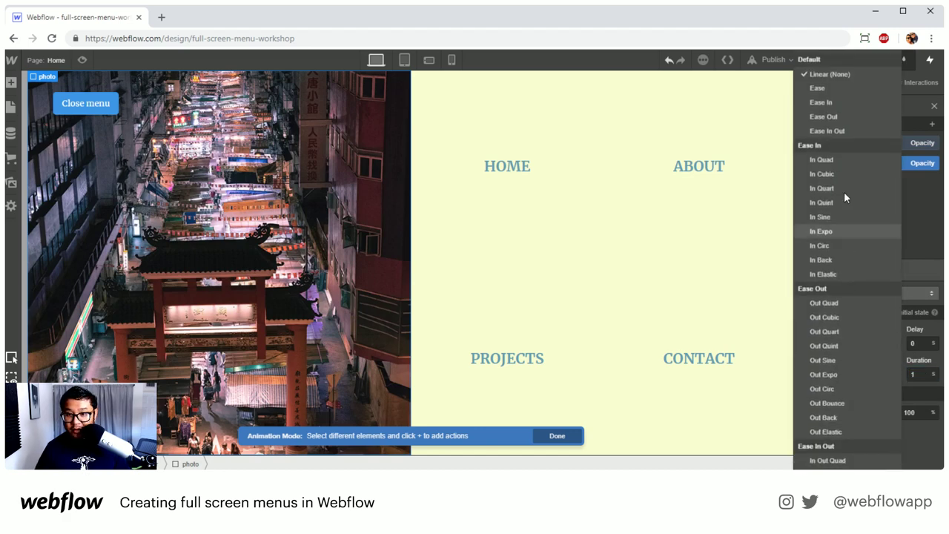
left_click(837, 115)
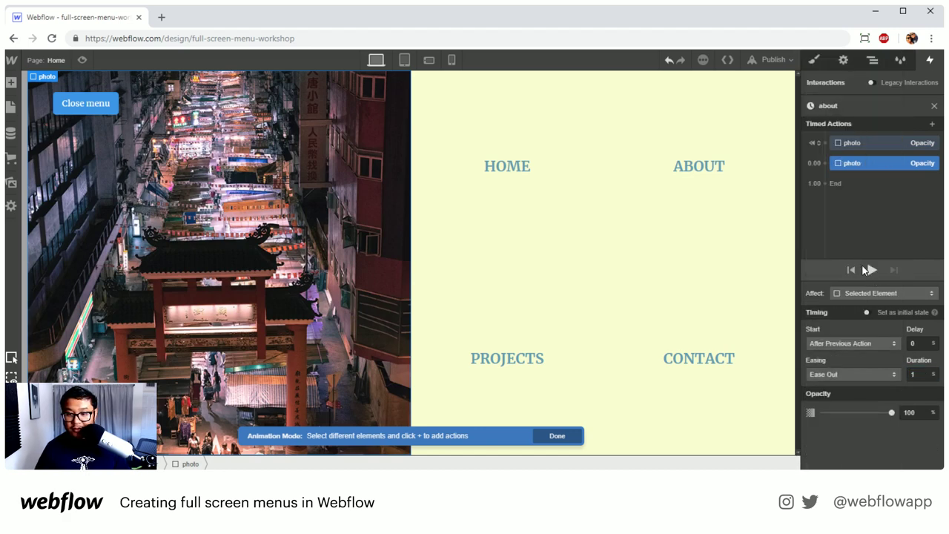
left_click(871, 271)
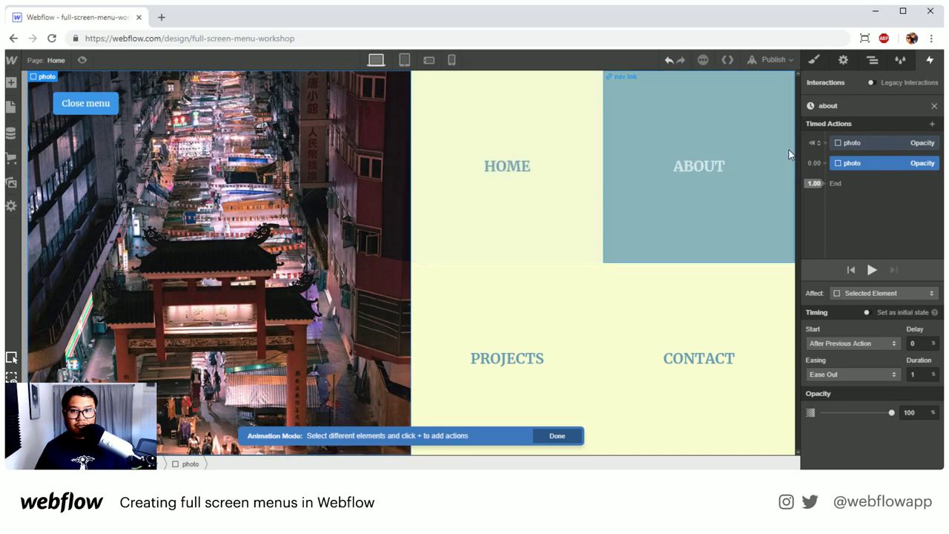
Review both opacity steps, test the fade in preview, and close the about animation editor
left_click(885, 143)
left_click(881, 163)
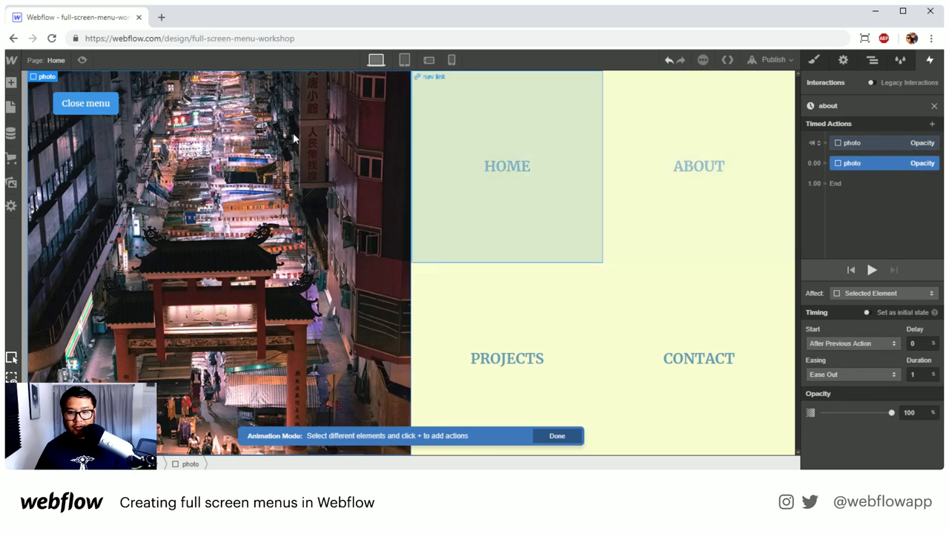
left_click(81, 59)
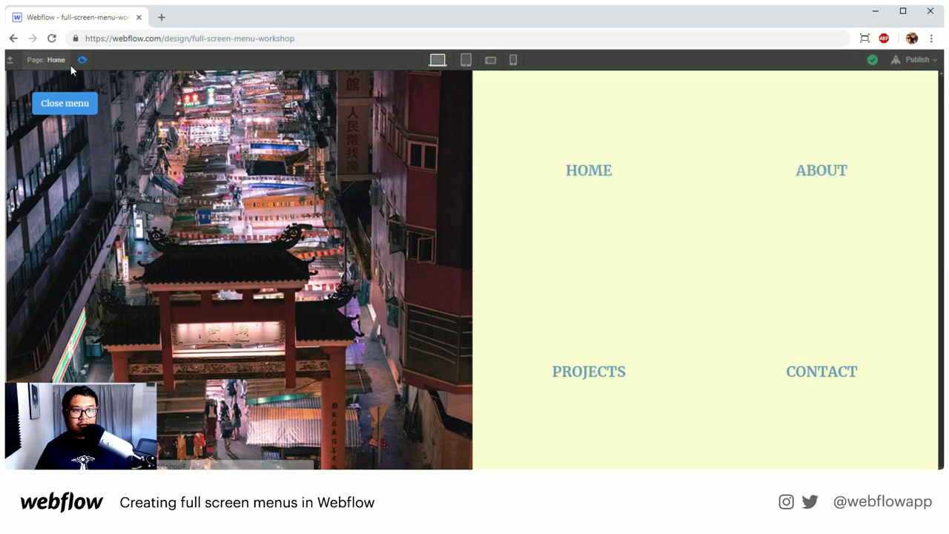
key("ctrl+shift+p")
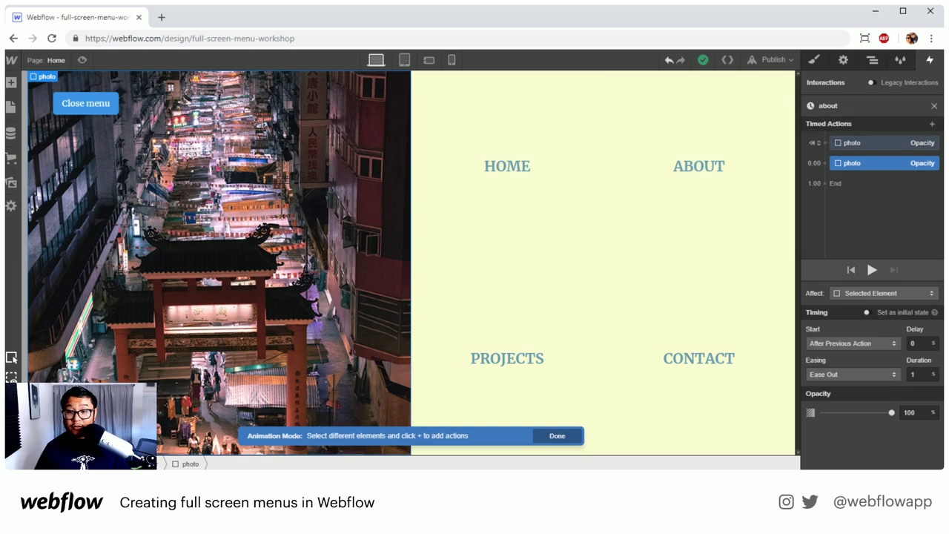
left_click(934, 106)
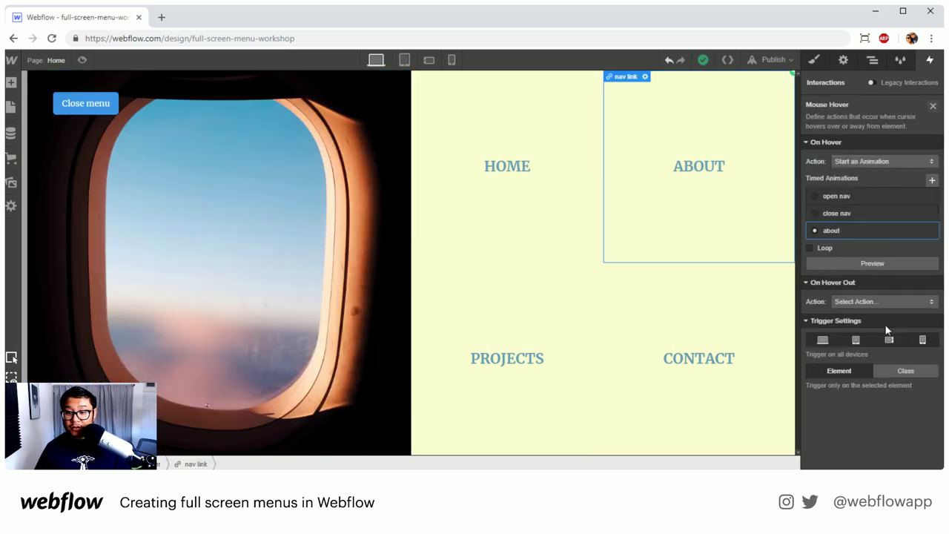
Make ABOUT's hover-out start a new timed animation named 'about (out)'
left_click(858, 302)
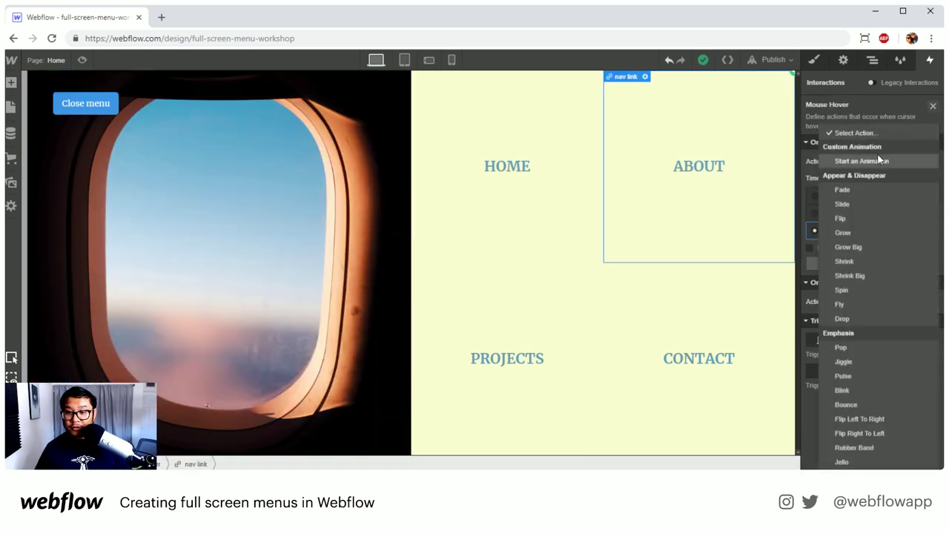
left_click(879, 158)
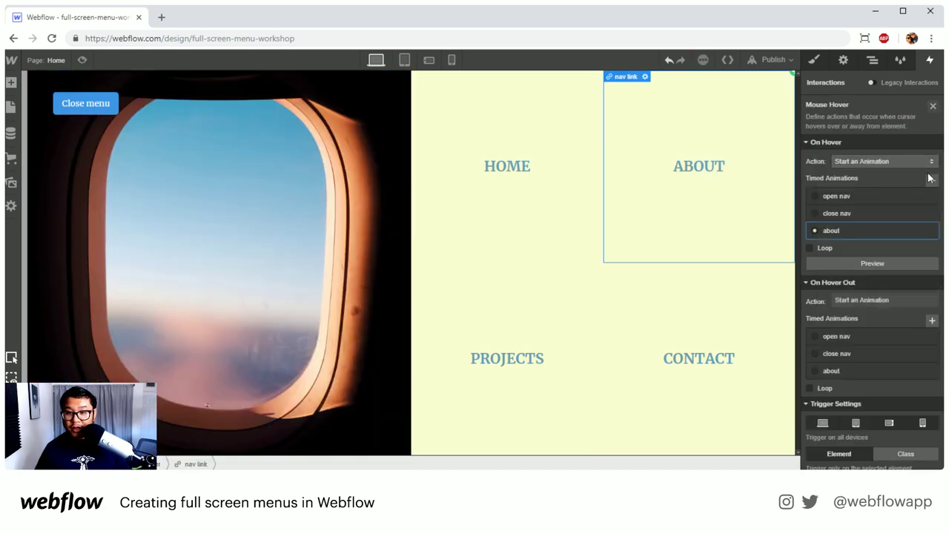
left_click(931, 321)
type("about (ou")
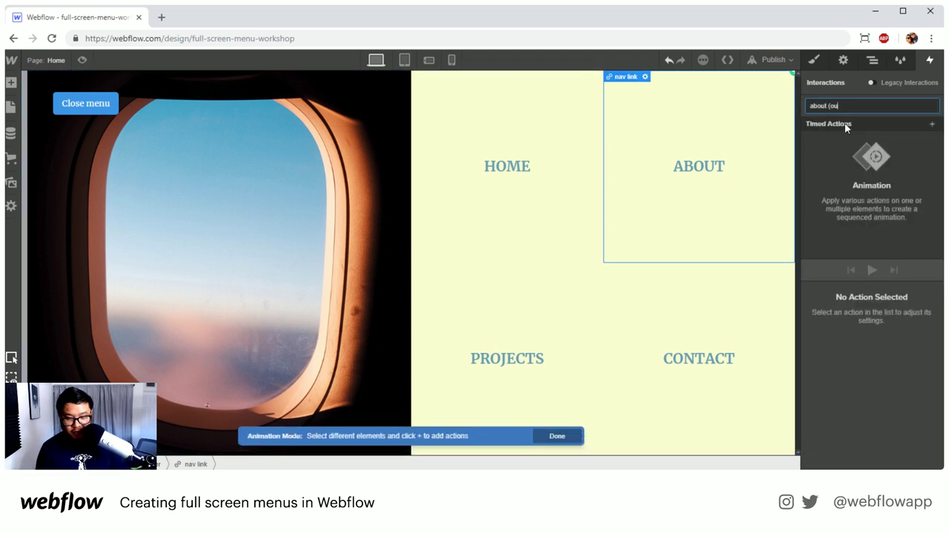
type("t)")
key("Return")
Target the first photo with an Opacity 0 action lasting 1 second with Ease Out
left_click(875, 59)
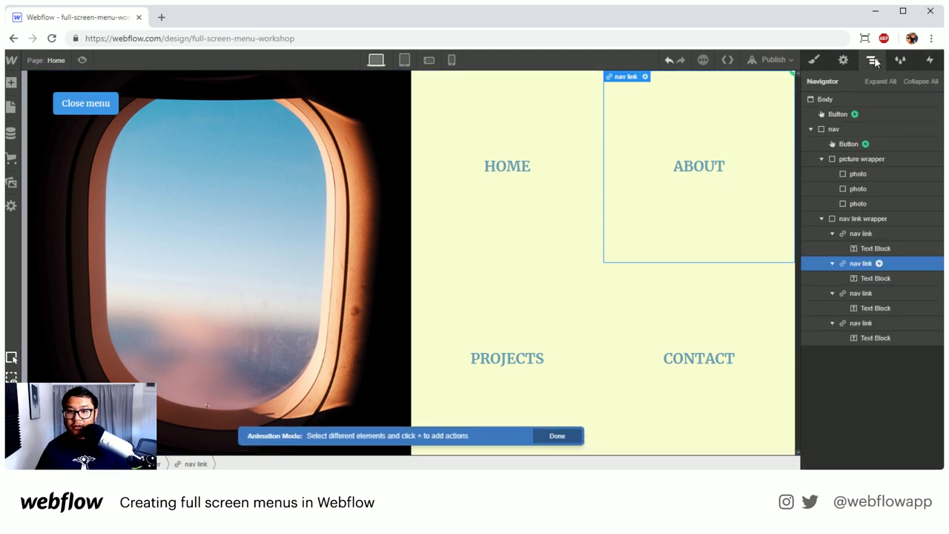
left_click(931, 174)
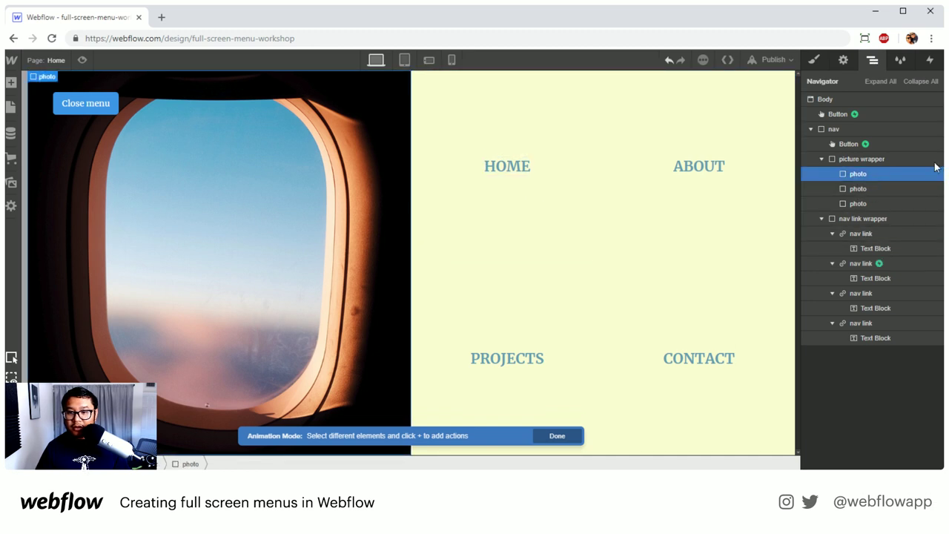
left_click(929, 59)
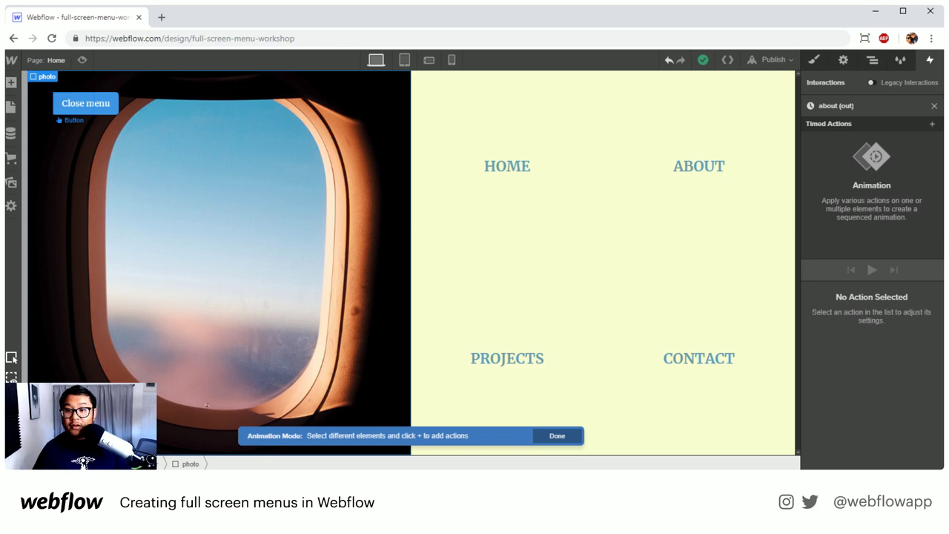
left_click(932, 124)
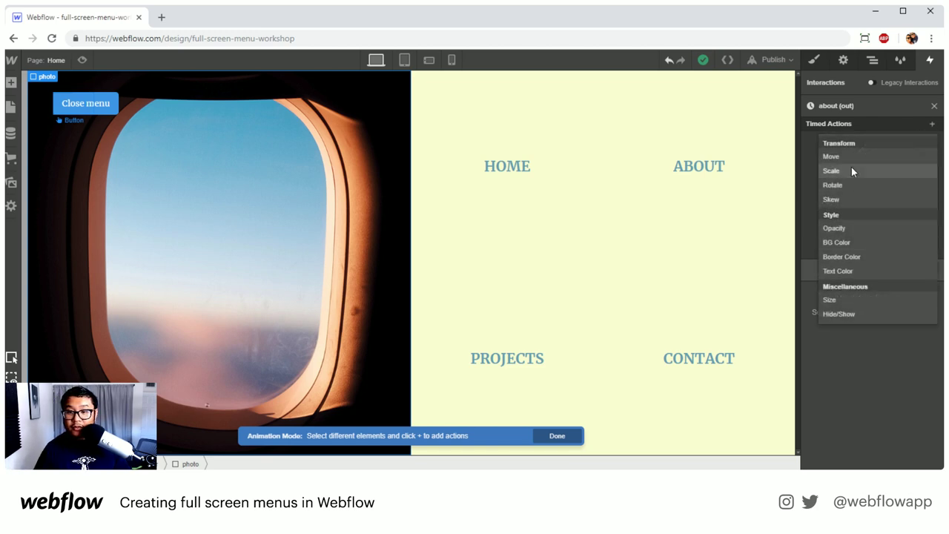
left_click(834, 228)
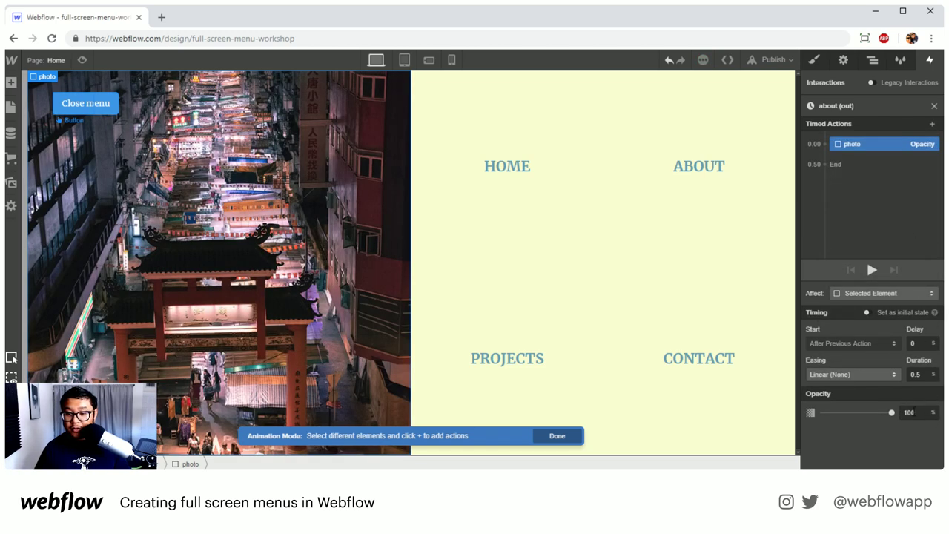
type("0")
left_click(900, 375)
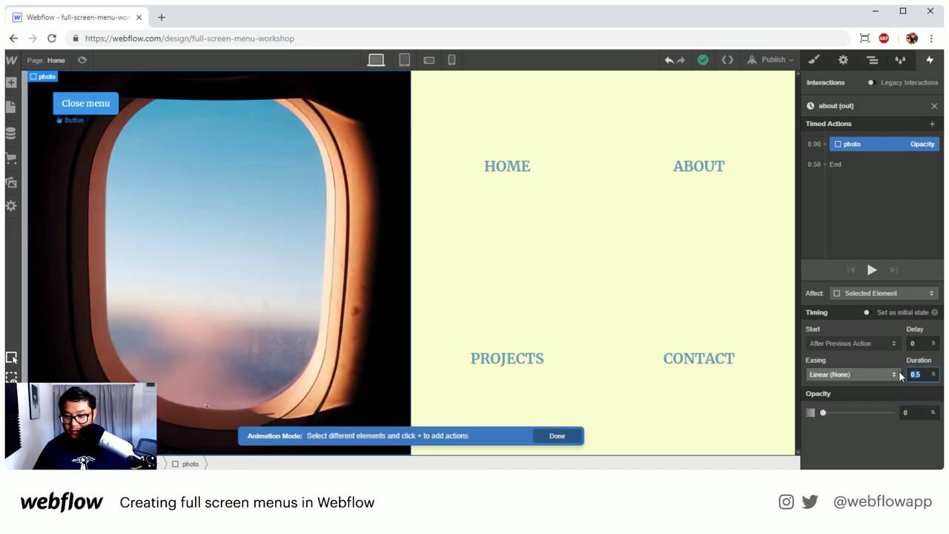
type("1")
left_click(845, 374)
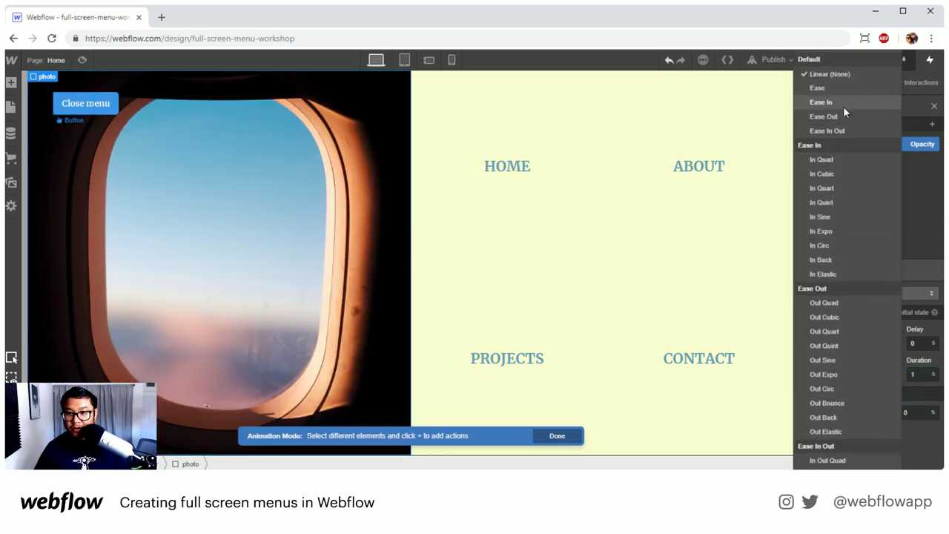
left_click(843, 115)
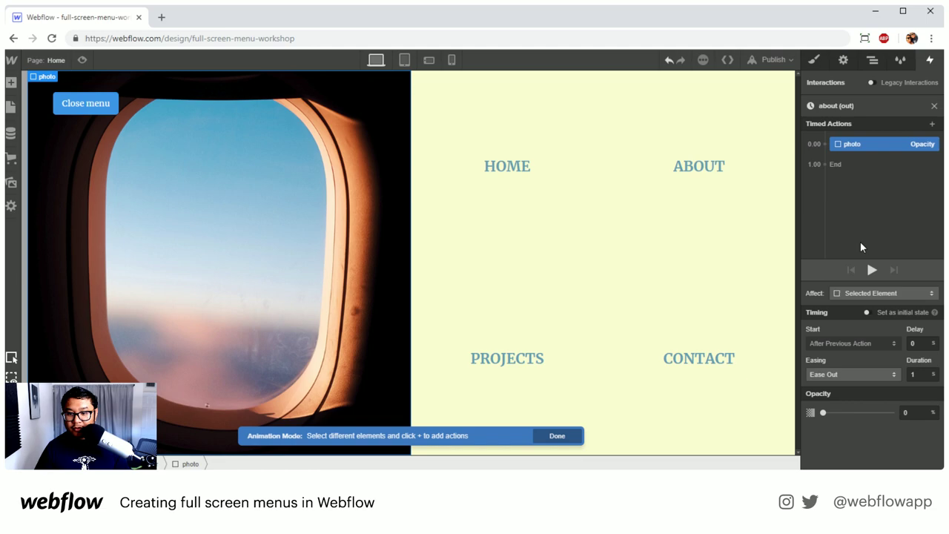
Preview the page, toggle the Menu/Close menu button repeatedly, then close the about (out) editor
left_click(83, 60)
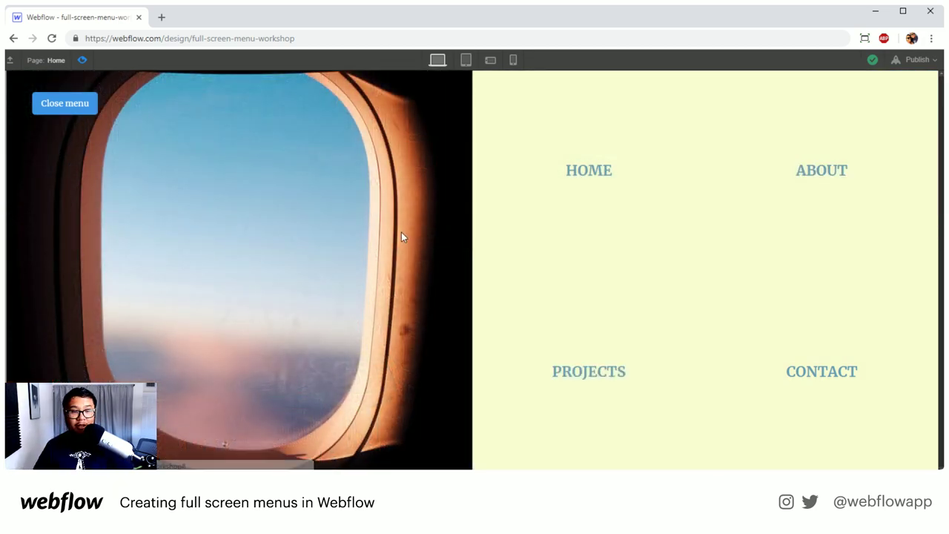
left_click(86, 112)
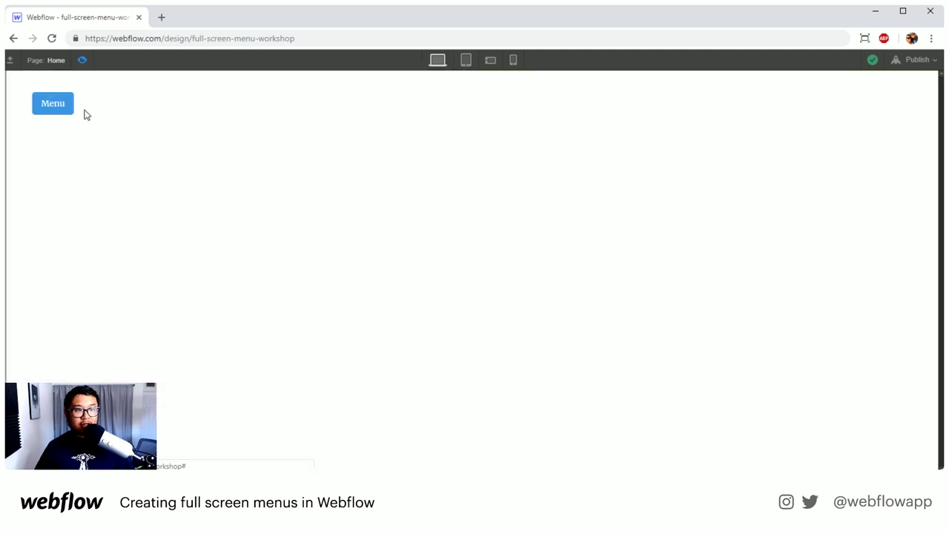
left_click(58, 111)
left_click(58, 110)
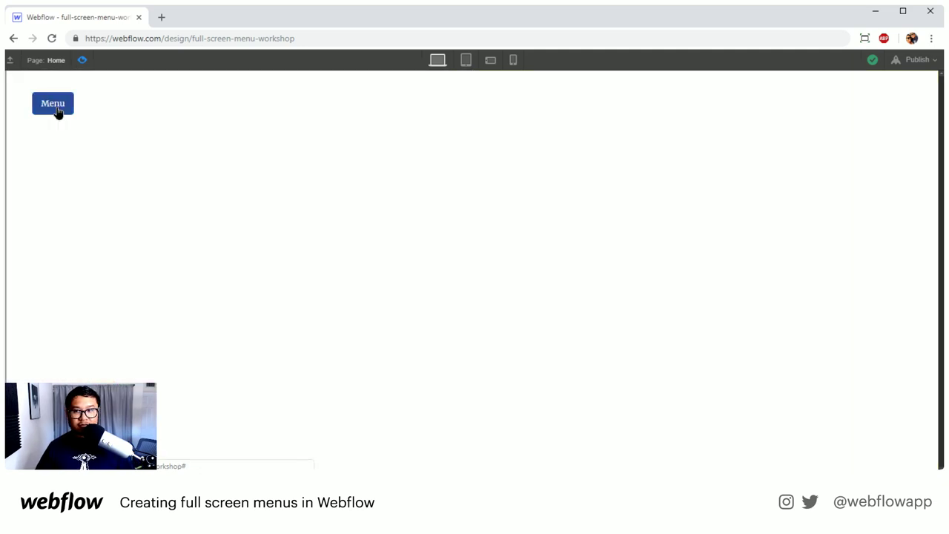
left_click(58, 111)
left_click(58, 110)
left_click(58, 110)
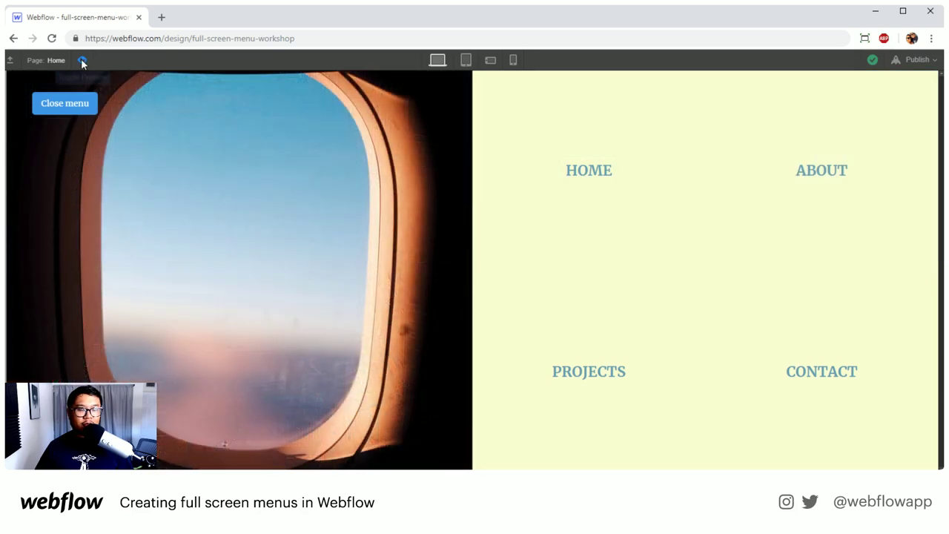
left_click(82, 59)
left_click(934, 106)
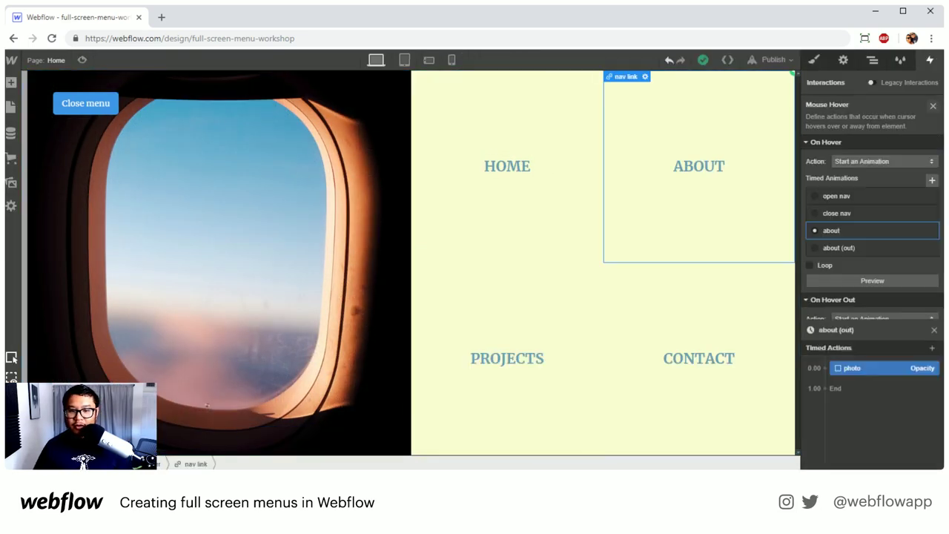
Close ABOUT's hover settings and select the PROJECTS nav link
left_click(933, 106)
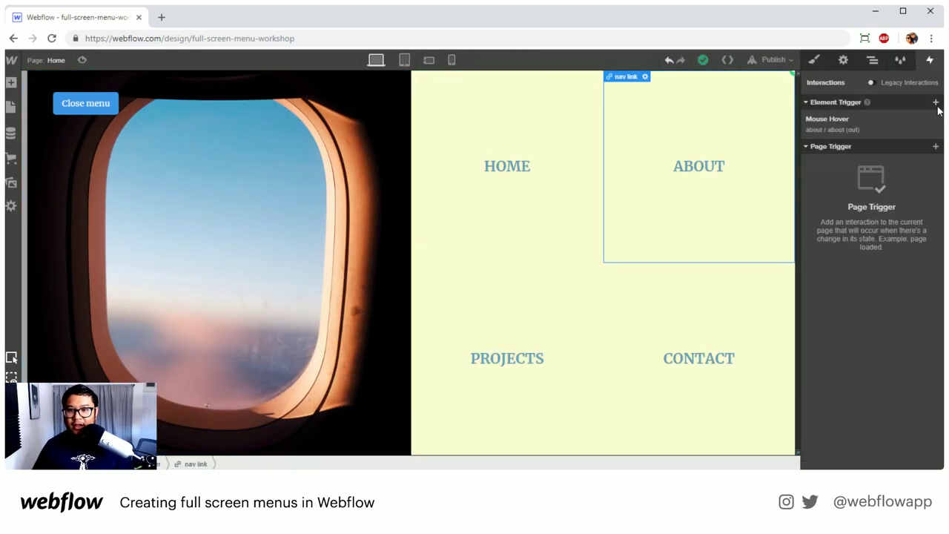
left_click(508, 360)
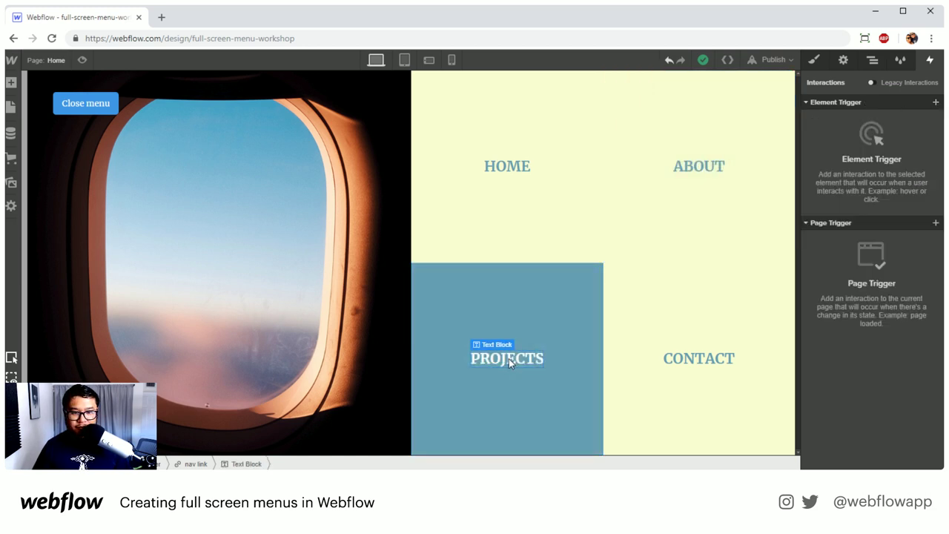
left_click(540, 295)
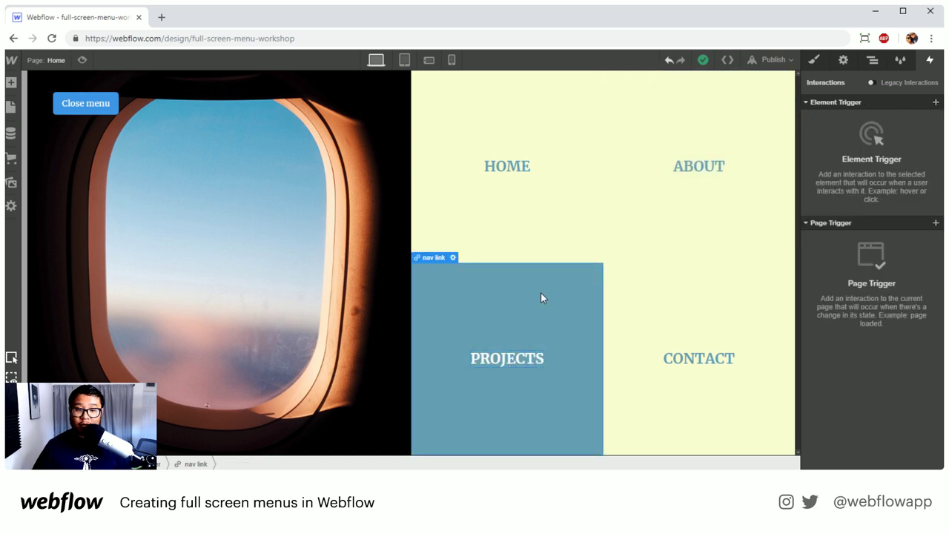
Give PROJECTS a Mouse Hover trigger starting a new timed animation named 'projects'
left_click(936, 103)
left_click(868, 138)
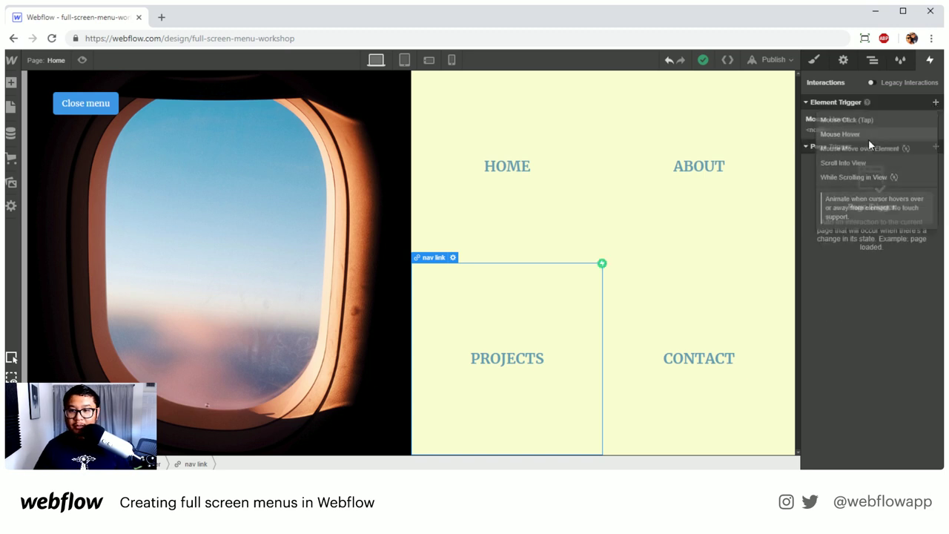
left_click(881, 165)
left_click(873, 160)
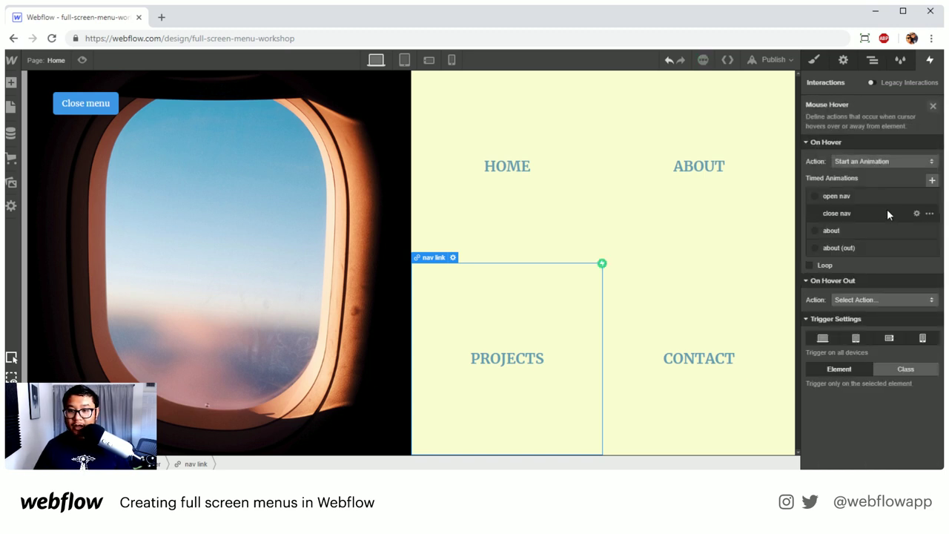
left_click(932, 181)
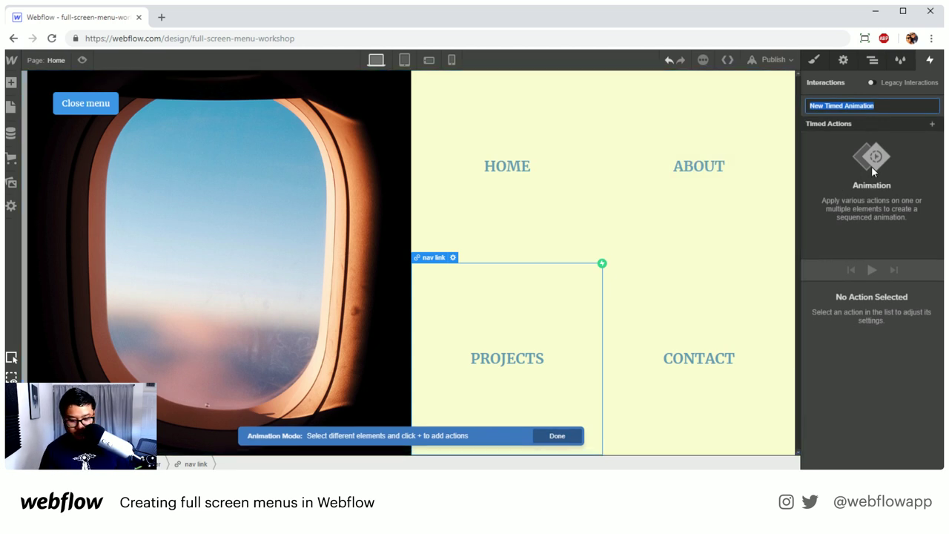
type("project")
key("Return")
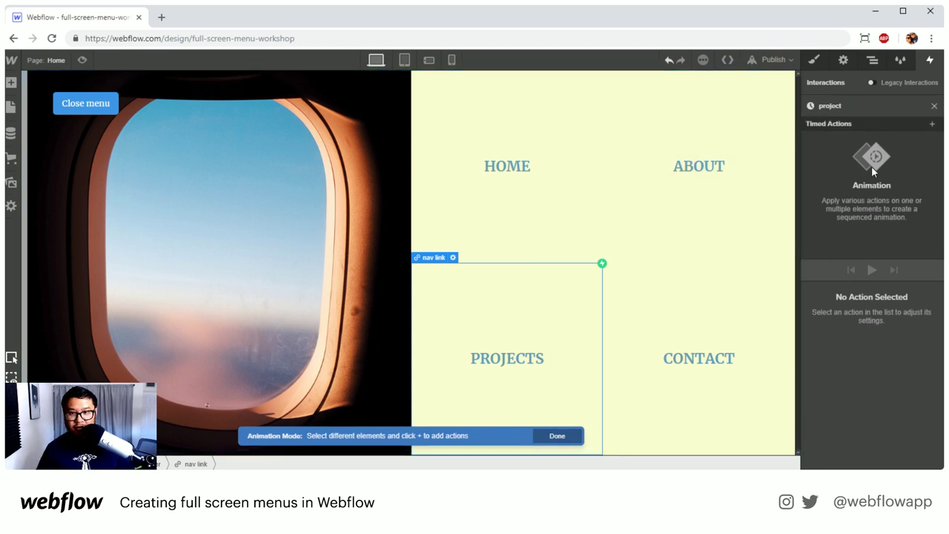
left_click(842, 109)
type("s")
key("Return")
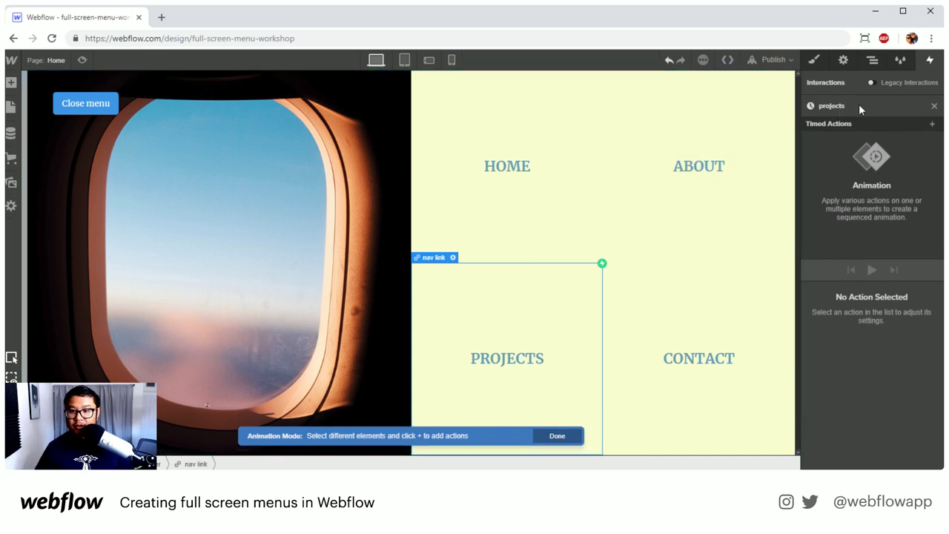
Target the second photo with an Opacity action set as the initial state
left_click(932, 126)
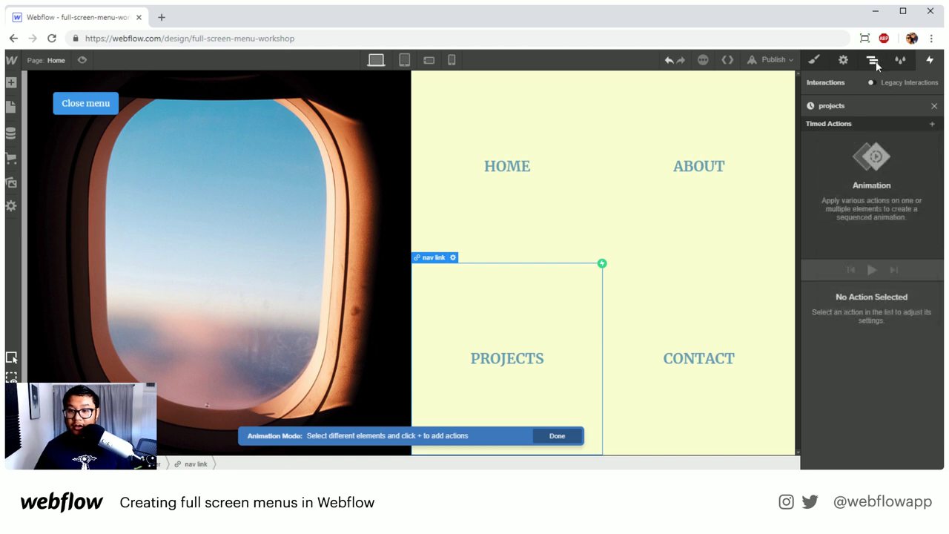
left_click(871, 61)
left_click(860, 188)
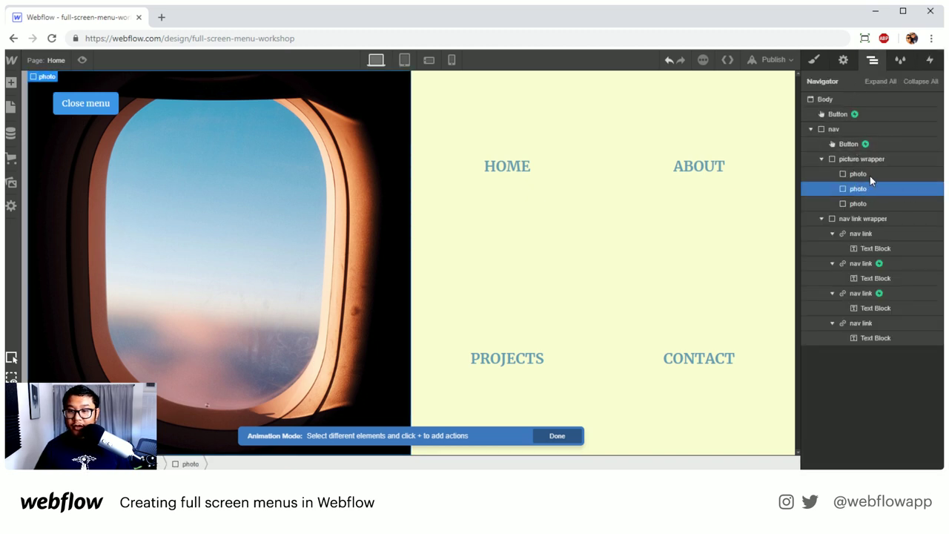
left_click(928, 61)
left_click(931, 125)
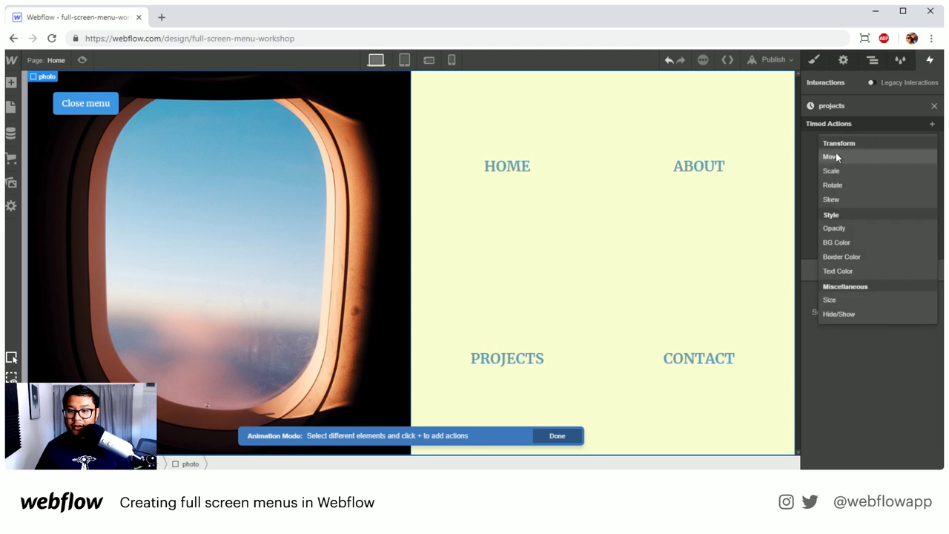
left_click(842, 228)
left_click(867, 313)
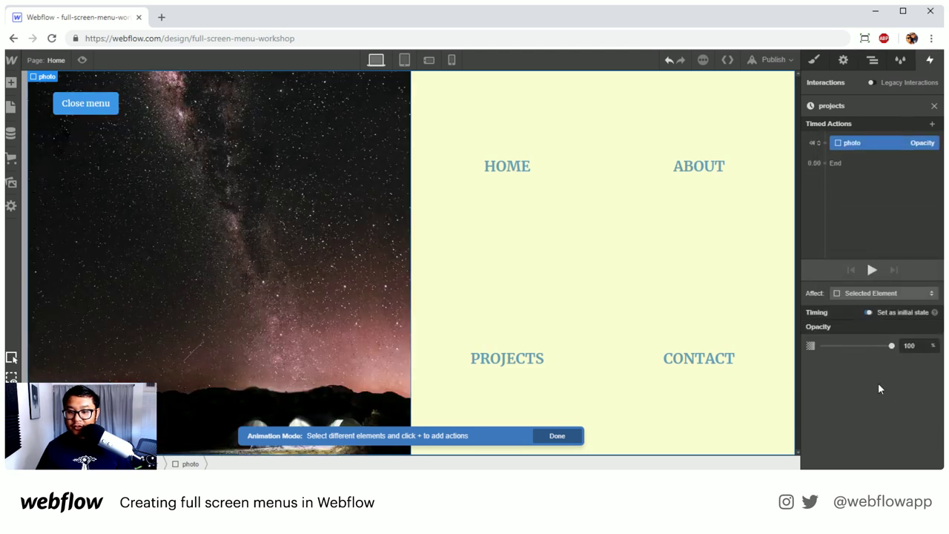
left_click(908, 345)
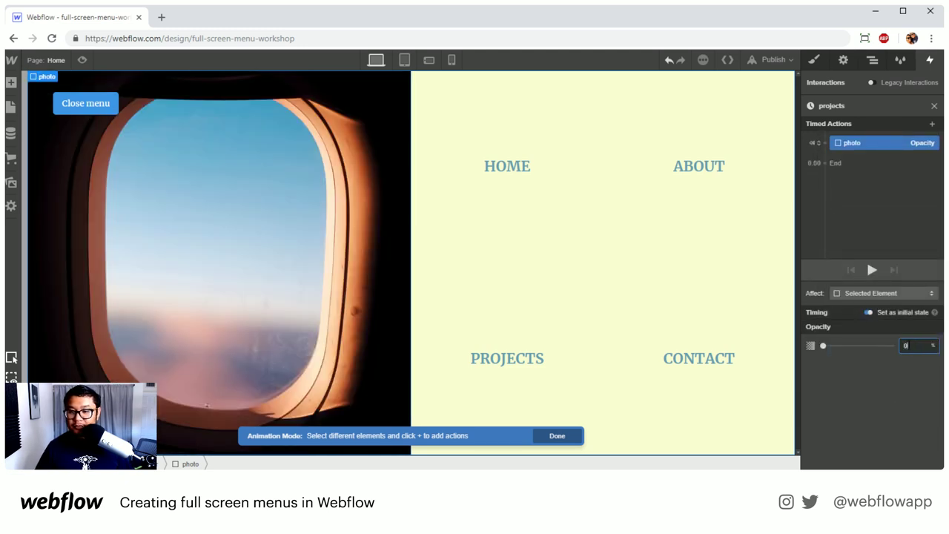
Add an Opacity 100% step with Ease Out over 1 second and close the editor
left_click(824, 163)
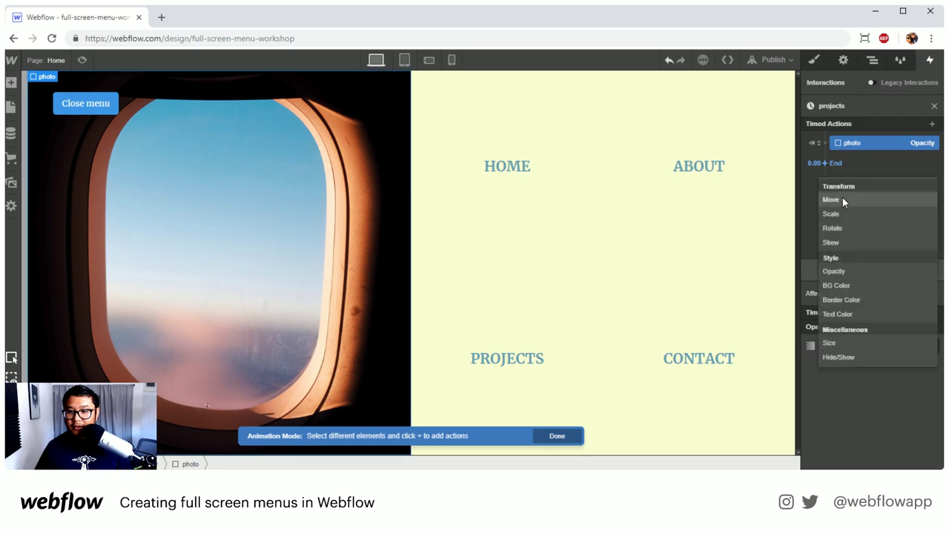
left_click(852, 272)
scroll(894, 377, "down", 1)
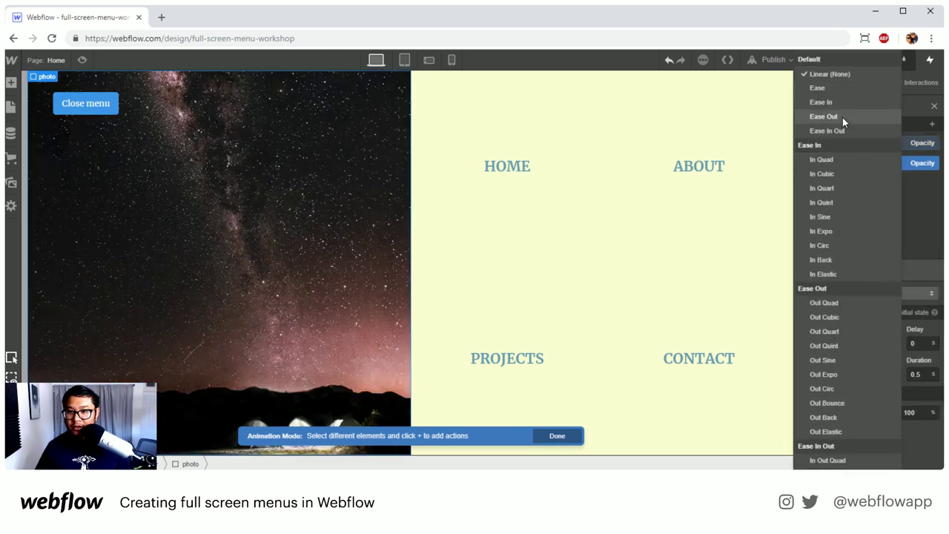
left_click(842, 118)
key("Tab")
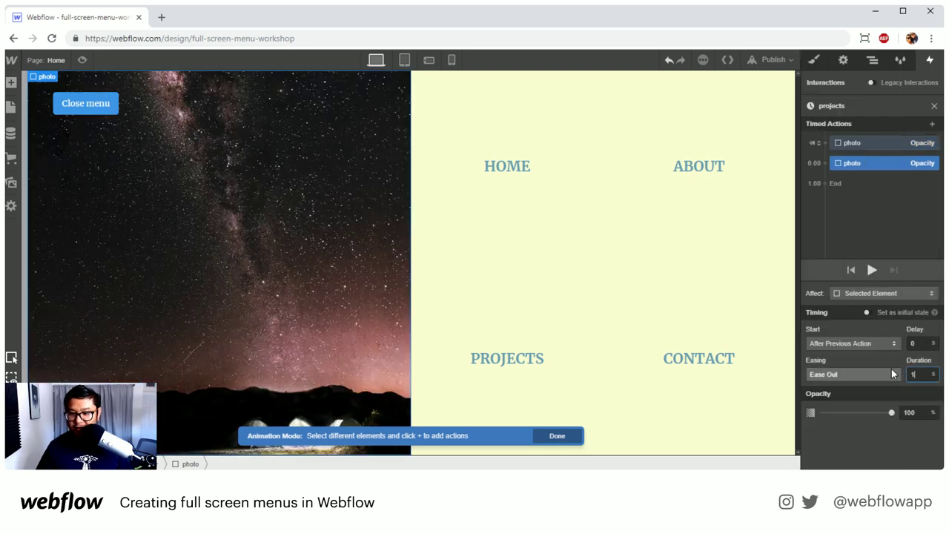
type("1")
left_click(933, 106)
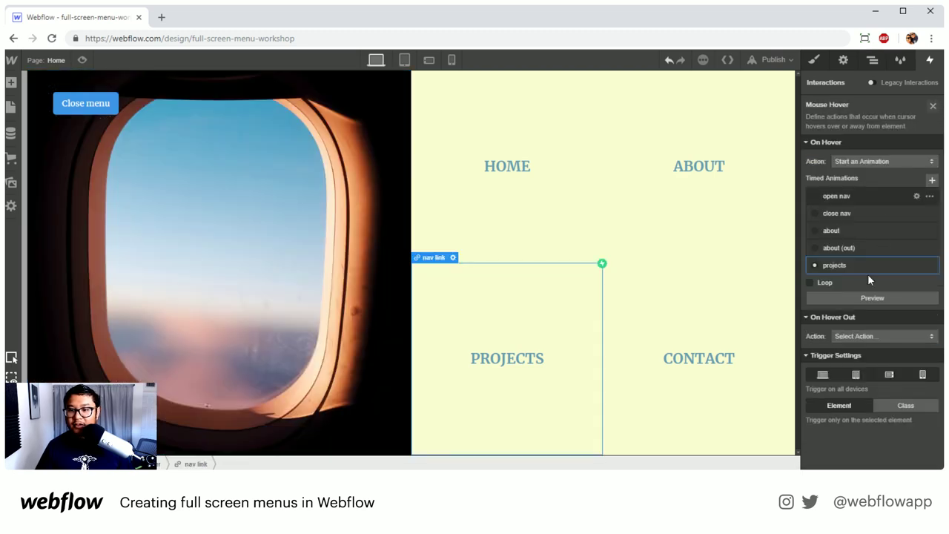
Make PROJECTS' hover-out start a new timed animation named 'projects (out)'
left_click(859, 334)
left_click(858, 161)
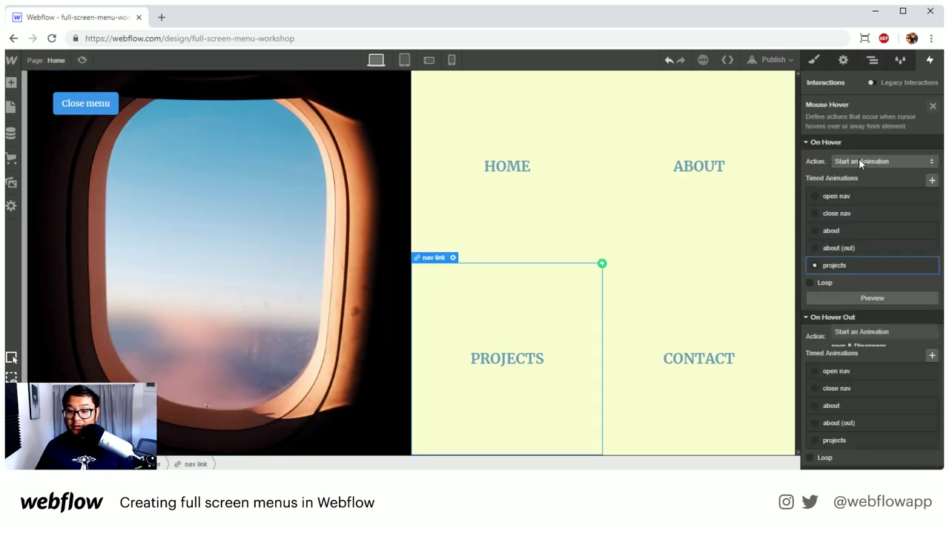
left_click(932, 354)
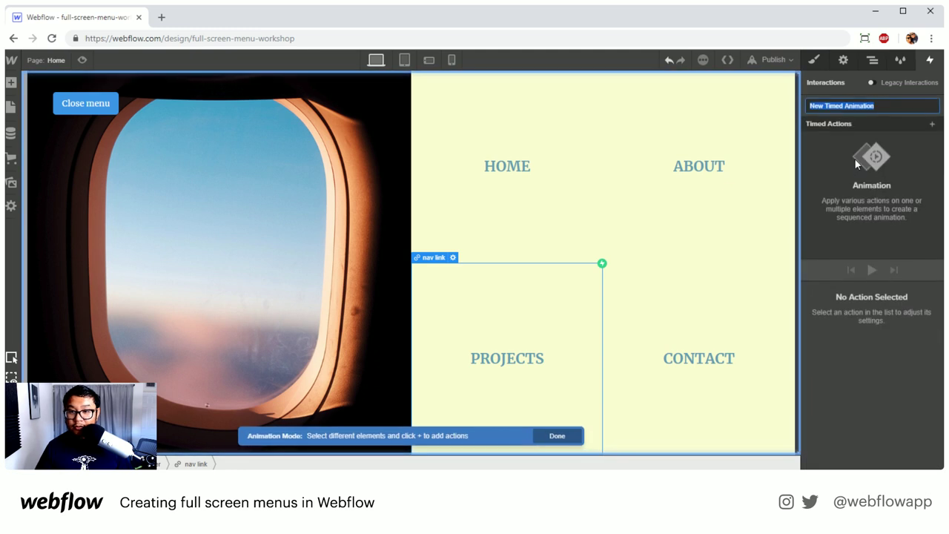
type("projects (out)")
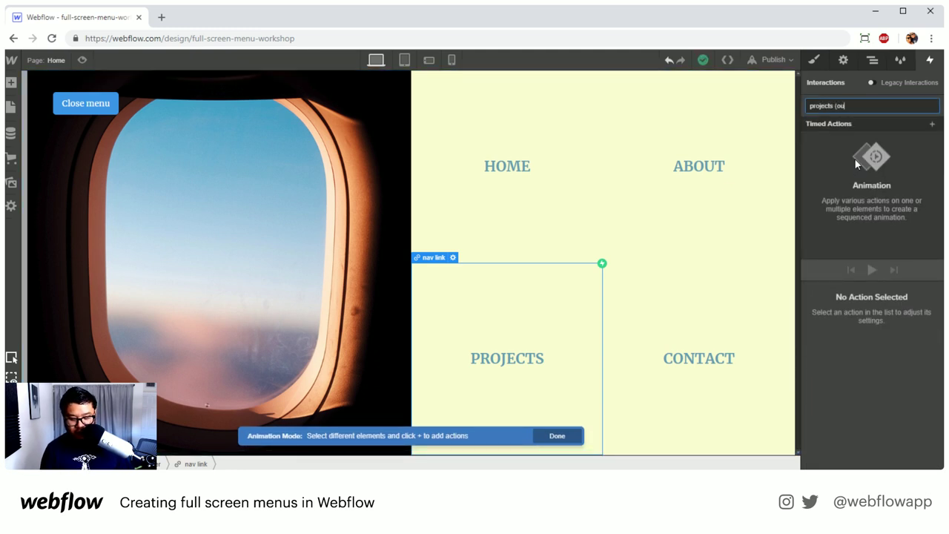
key("Return")
Target the second photo with an Opacity action set to 0
left_click(872, 59)
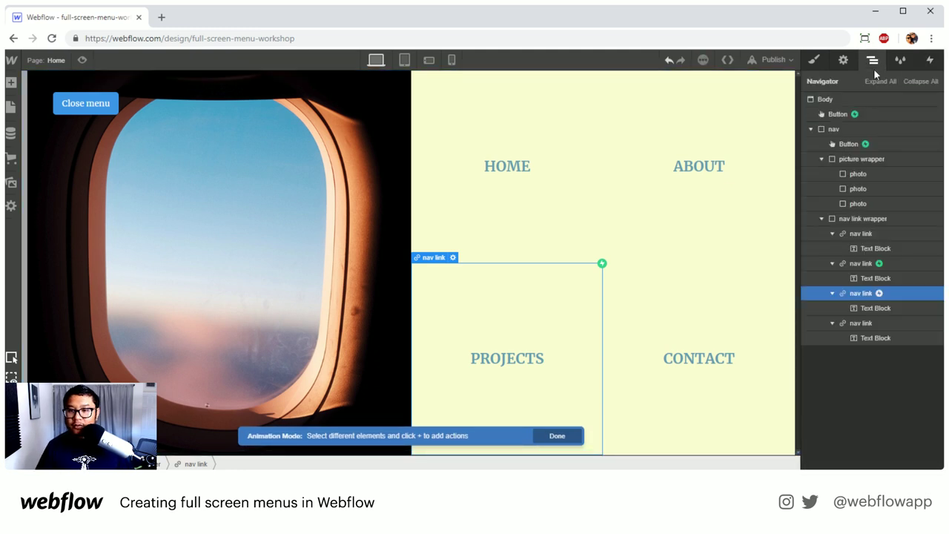
left_click(864, 187)
left_click(930, 59)
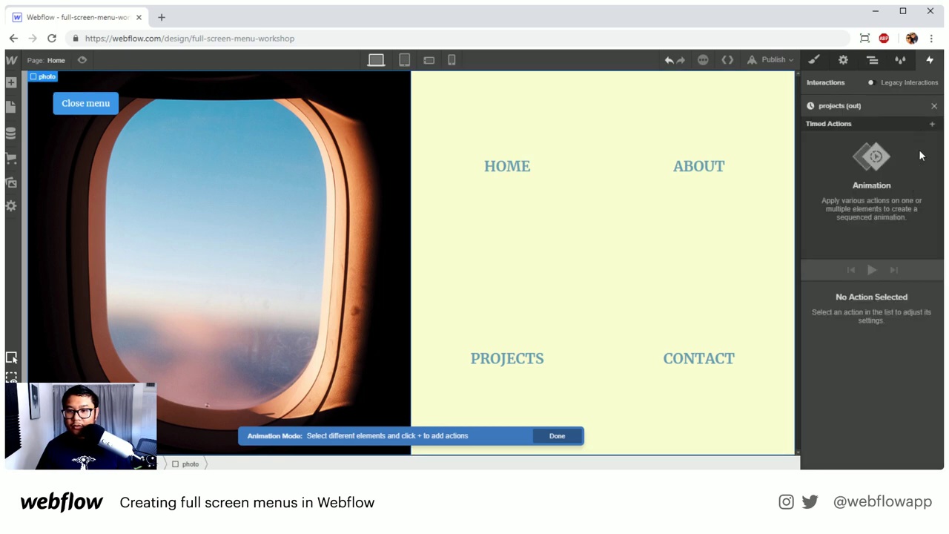
left_click(932, 123)
left_click(847, 226)
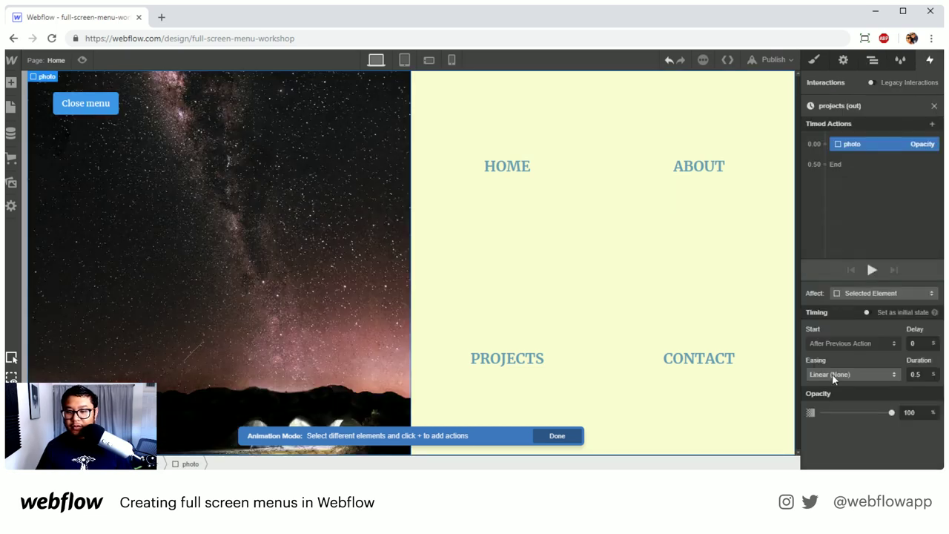
double_click(909, 412)
type("0")
key("Return")
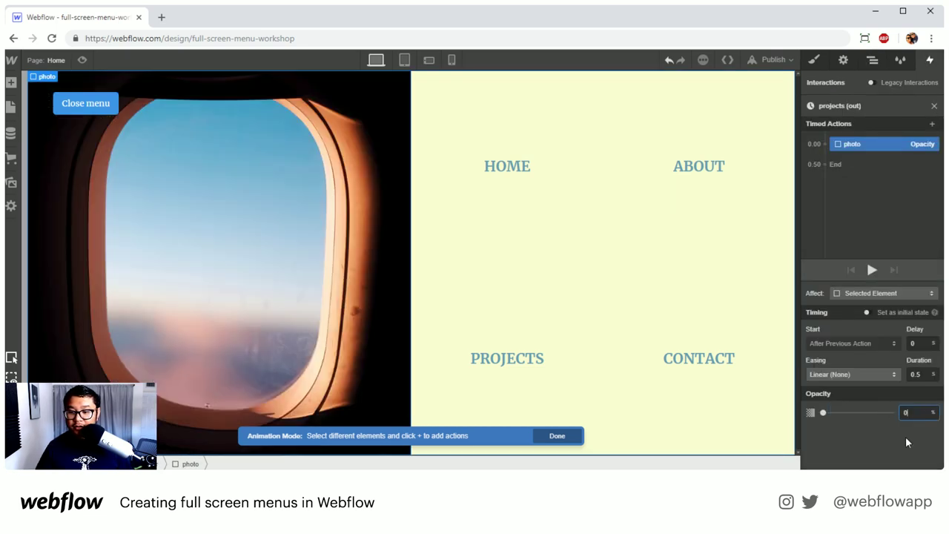
Give the fade Ease Out easing and a 1-second duration, then preview the site
left_click(845, 375)
left_click(840, 117)
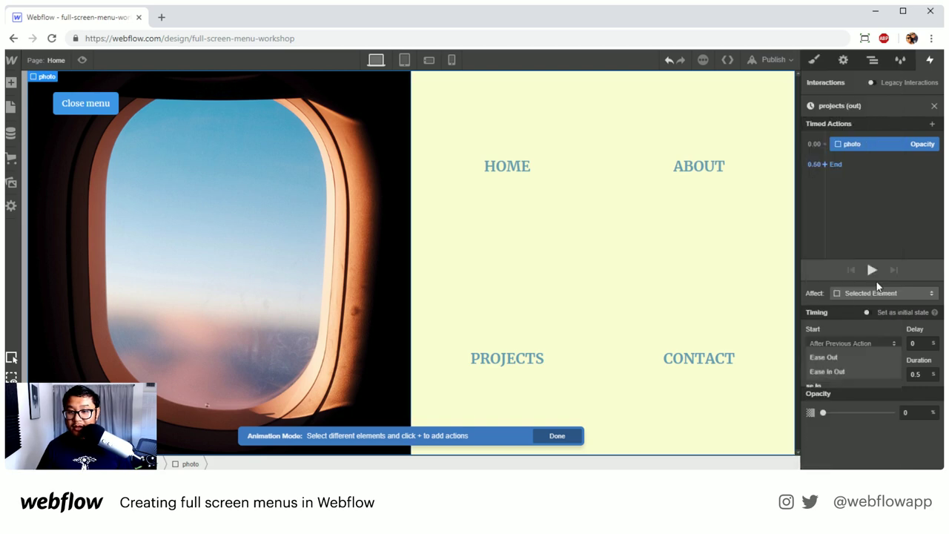
left_click(912, 374)
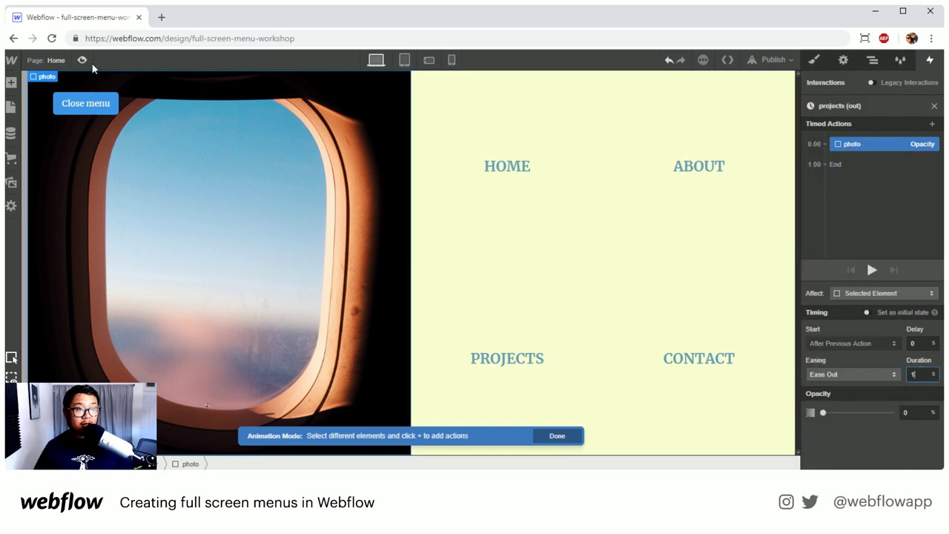
left_click(82, 60)
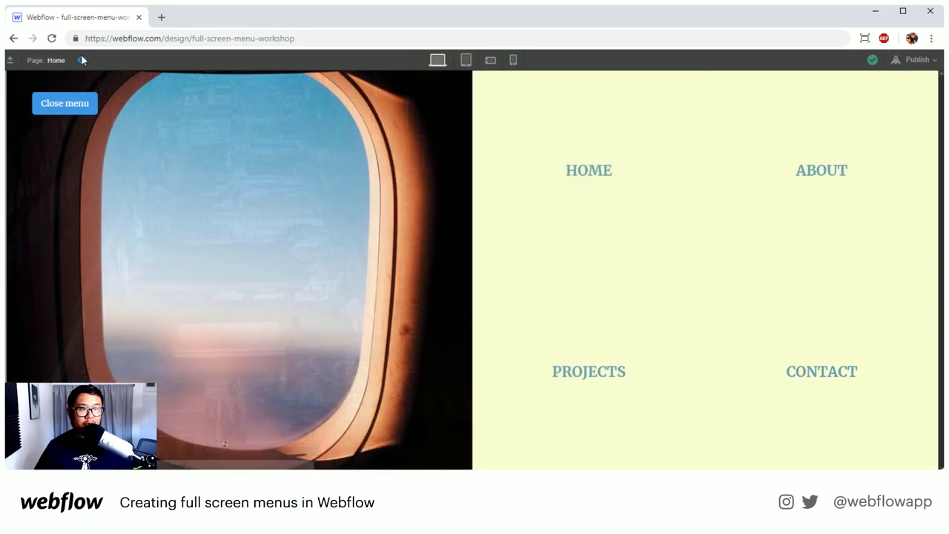
Exit preview, close the projects (out) and hover trigger panels, and select the CONTACT link
left_click(82, 60)
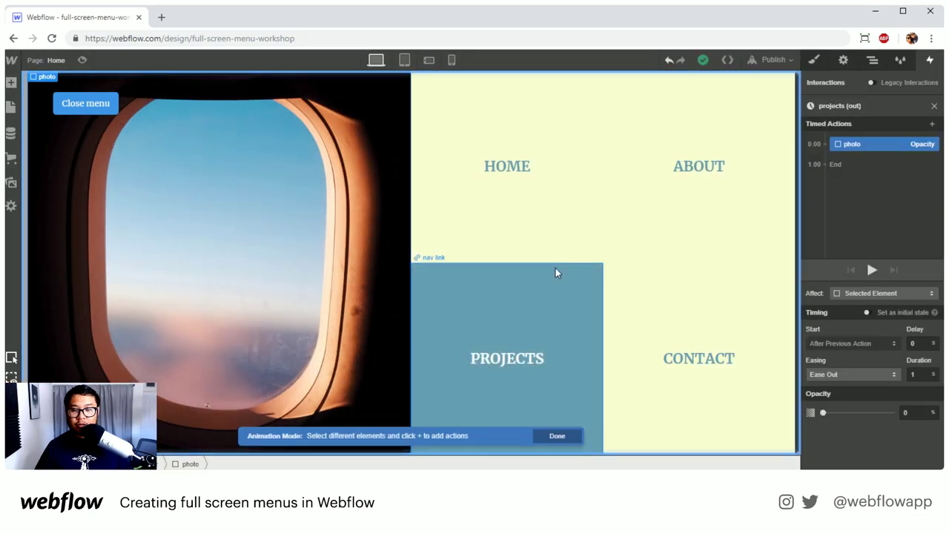
left_click(932, 107)
left_click(933, 107)
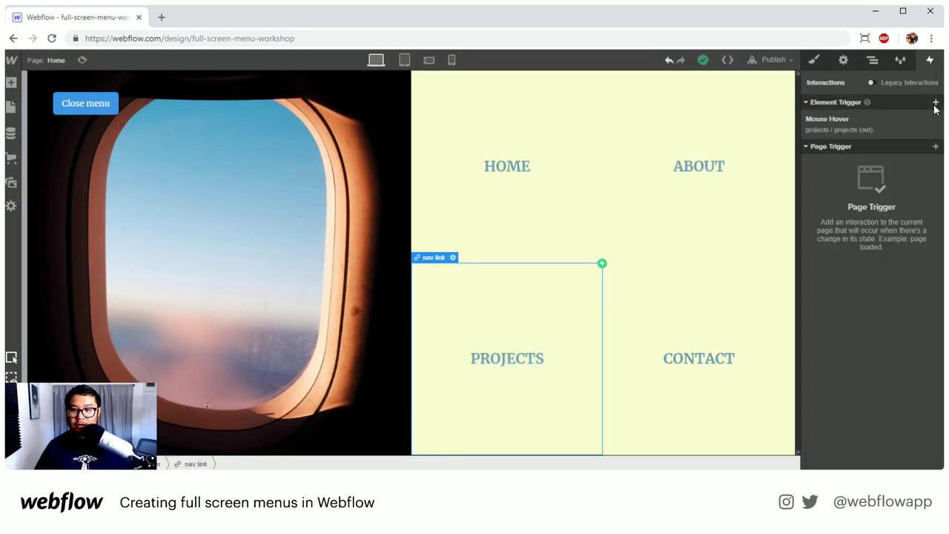
left_click(653, 311)
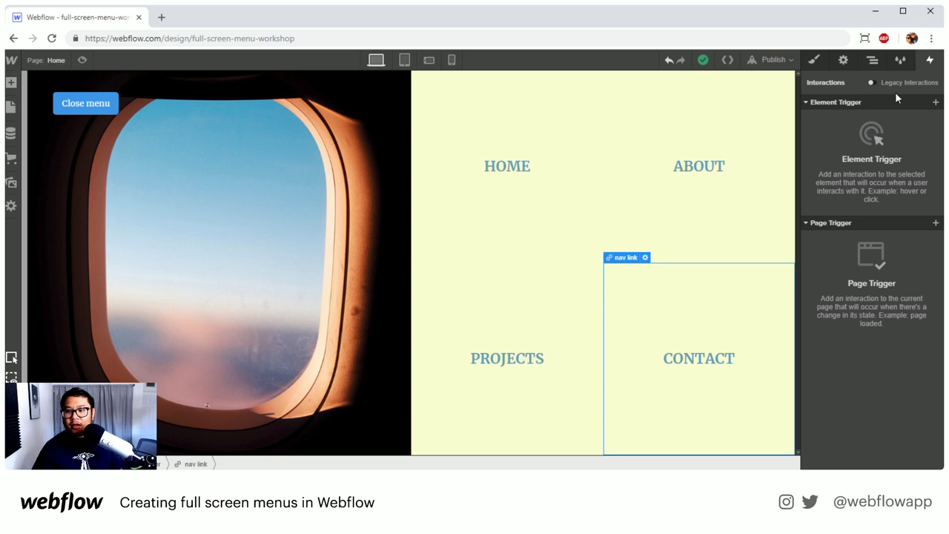
Give CONTACT a Mouse Hover trigger starting a new timed animation named 'contact'
left_click(937, 105)
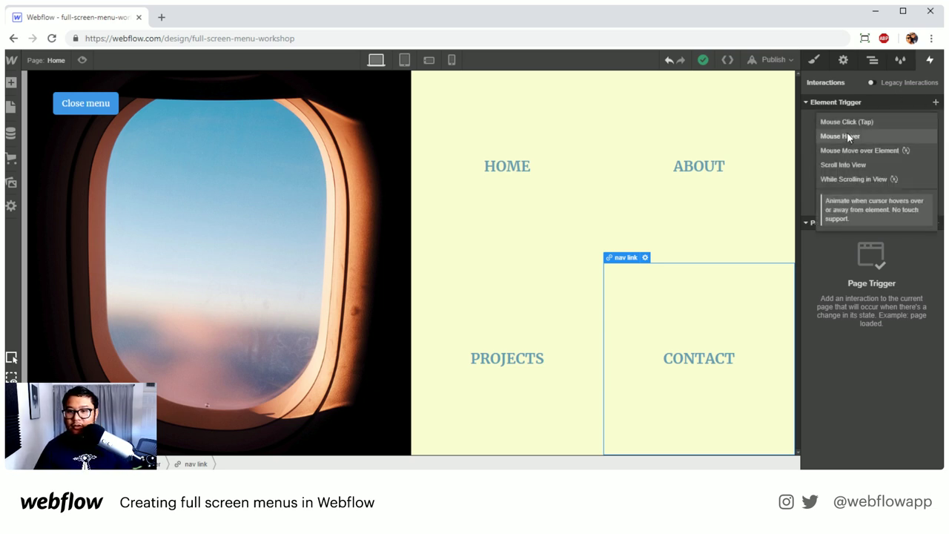
left_click(860, 136)
left_click(872, 160)
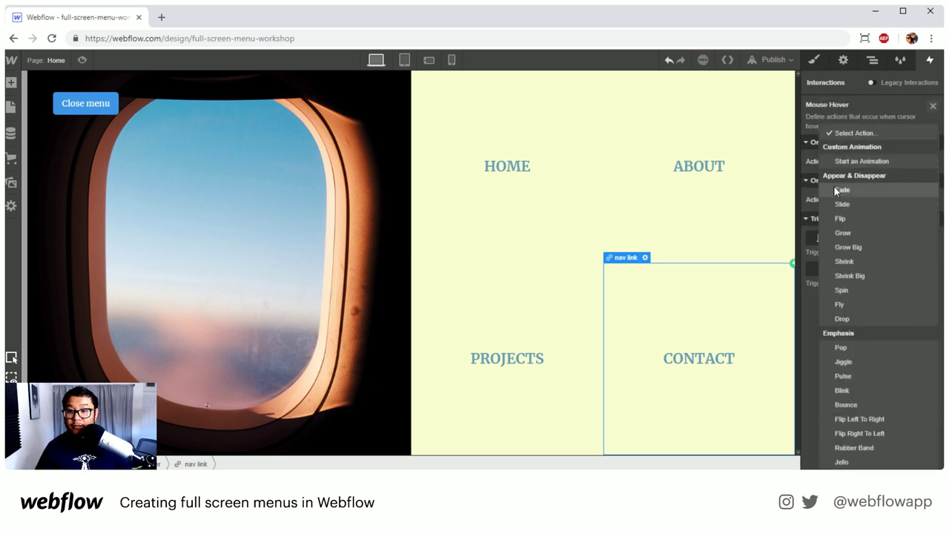
left_click(833, 187)
left_click(931, 181)
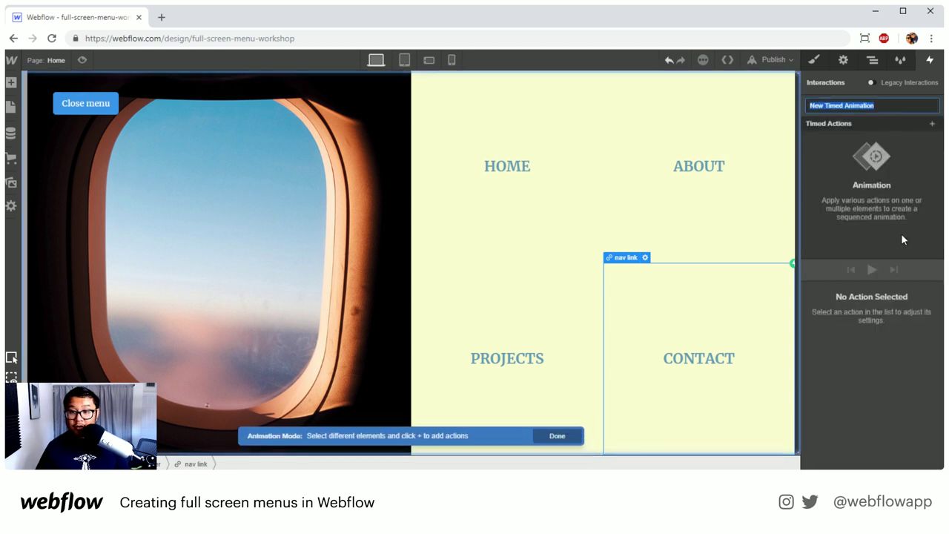
type("contact")
key("Return")
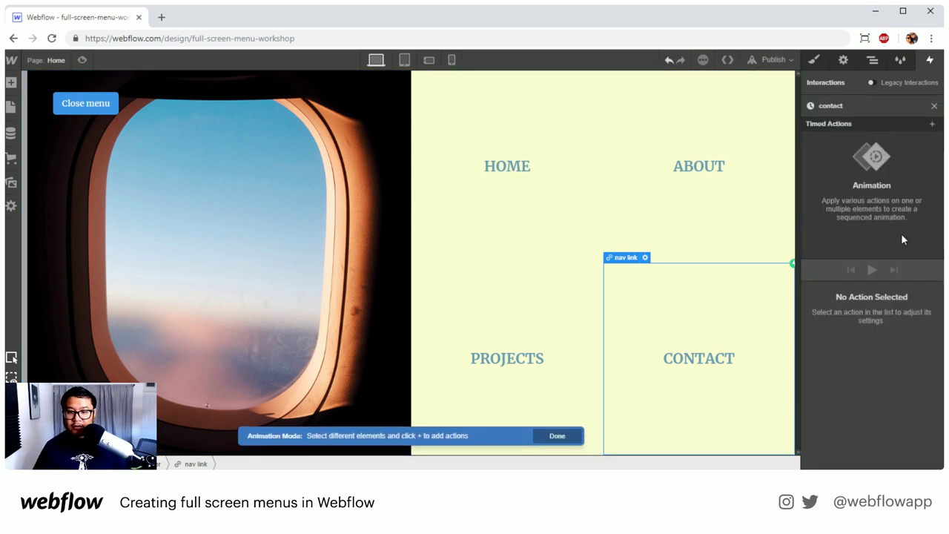
Target the third photo with an initial Opacity state of 0
left_click(874, 64)
left_click(857, 203)
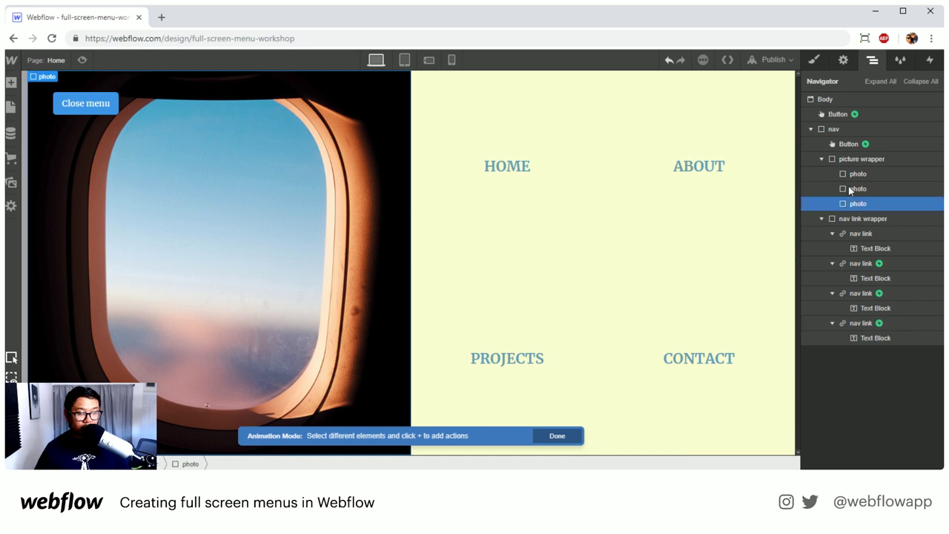
left_click(928, 63)
left_click(931, 124)
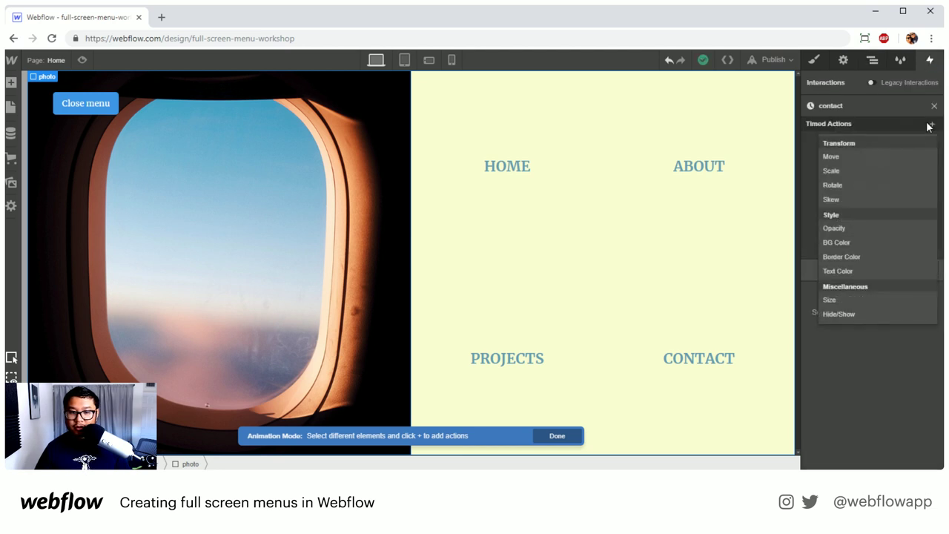
left_click(853, 225)
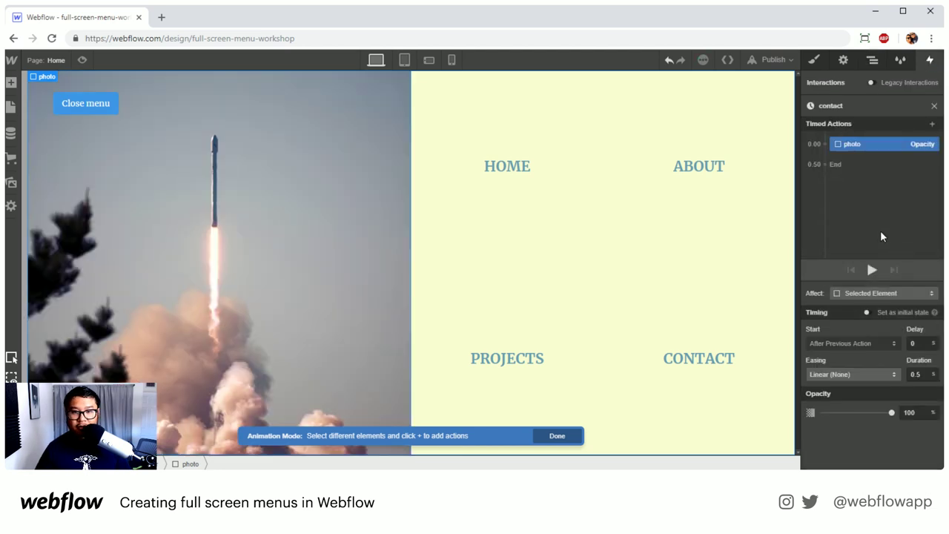
left_click(882, 312)
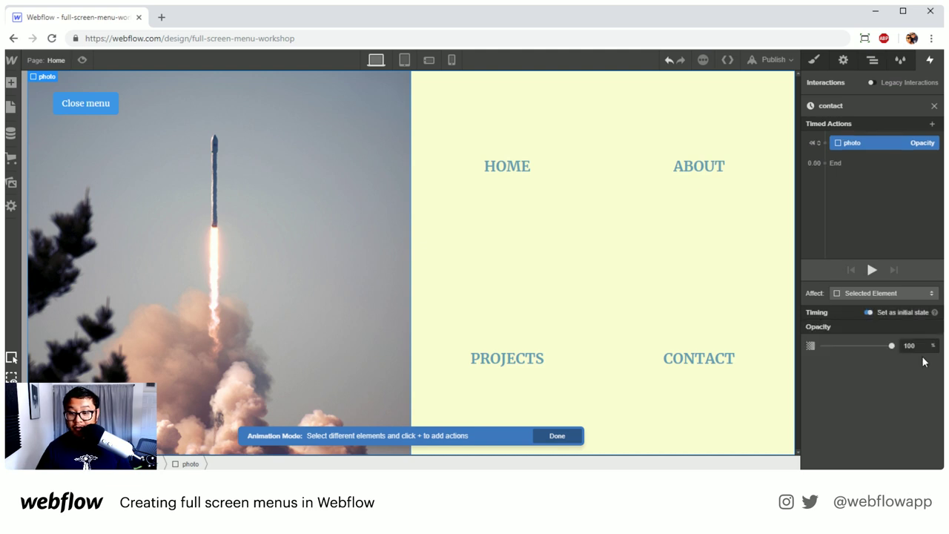
left_click(908, 346)
type("0")
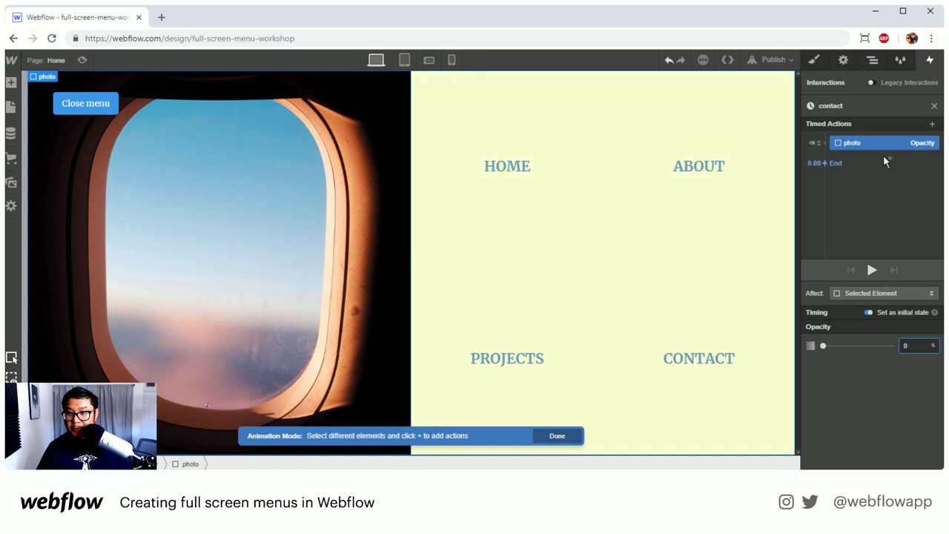
Add an Opacity 100% step with Ease Out over 1 second and close the editor
left_click(825, 163)
left_click(851, 271)
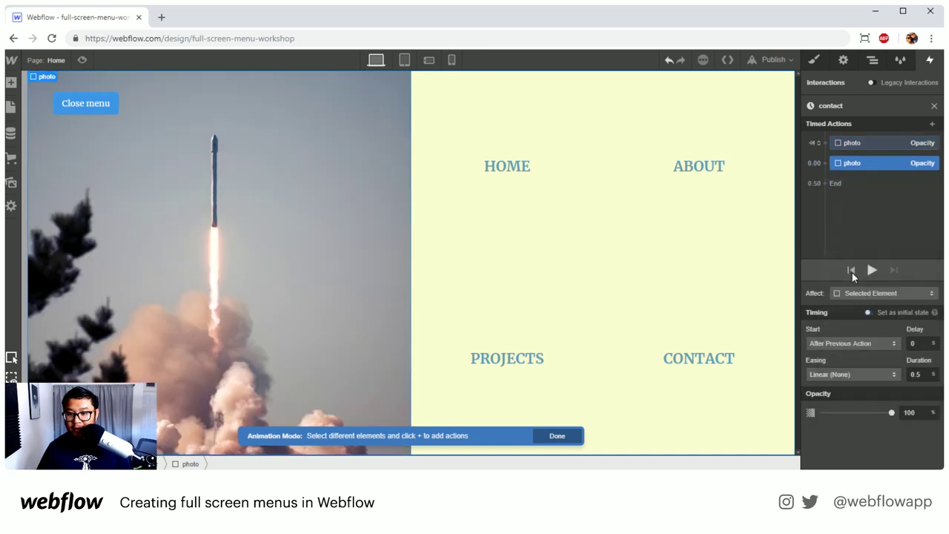
left_click(850, 368)
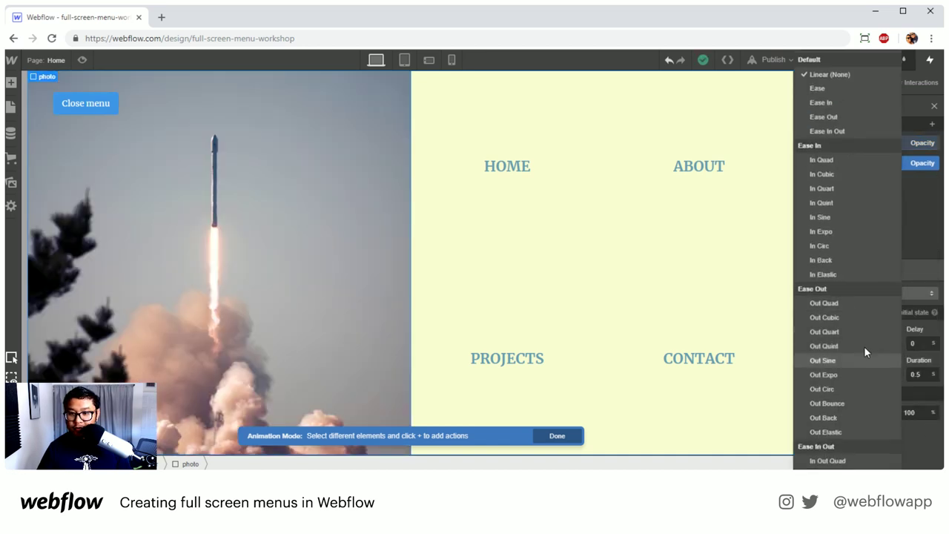
left_click(837, 118)
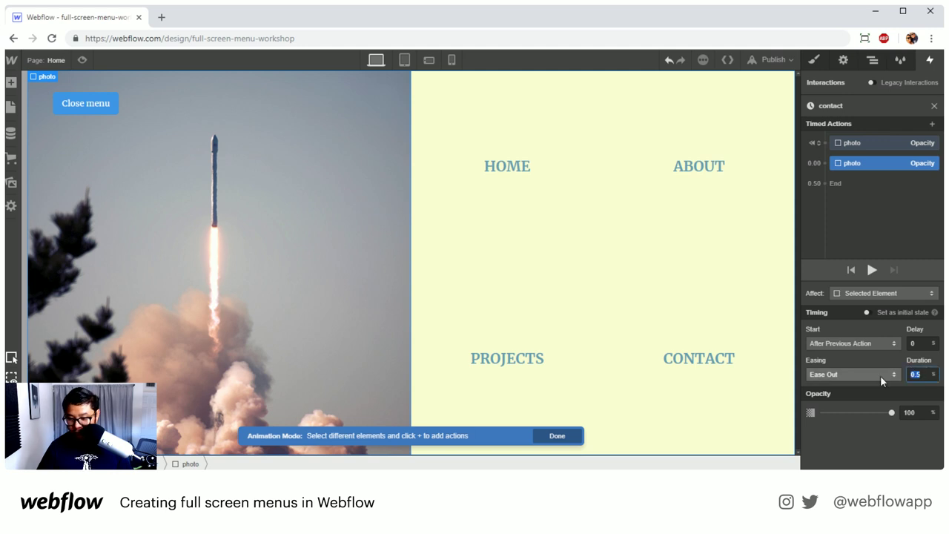
type("1")
left_click(933, 106)
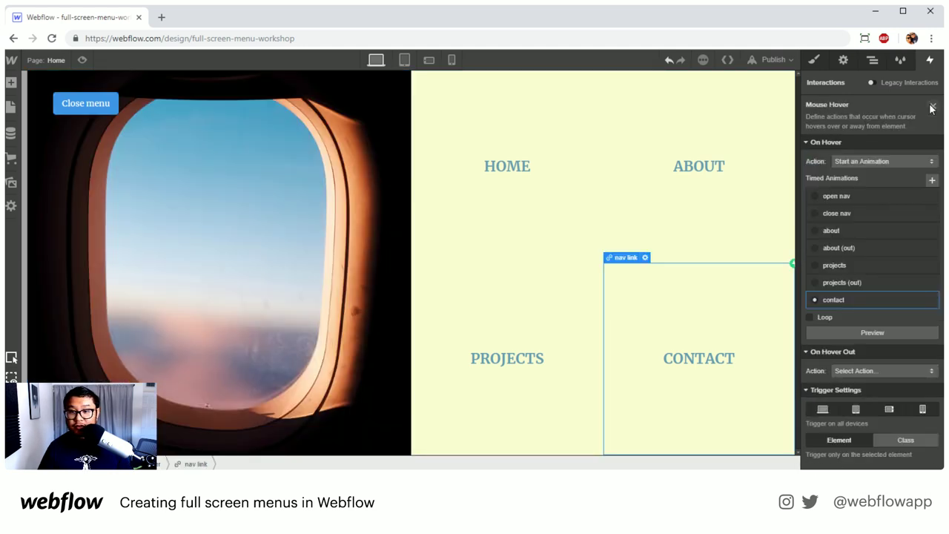
Make the CONTACT link's hover out start a new animation named 'contact (out)'
left_click(877, 371)
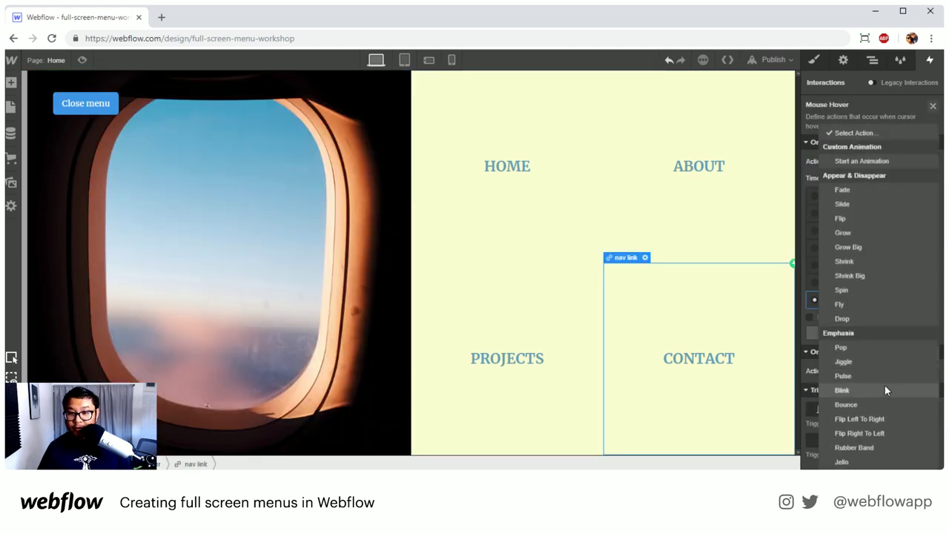
left_click(873, 157)
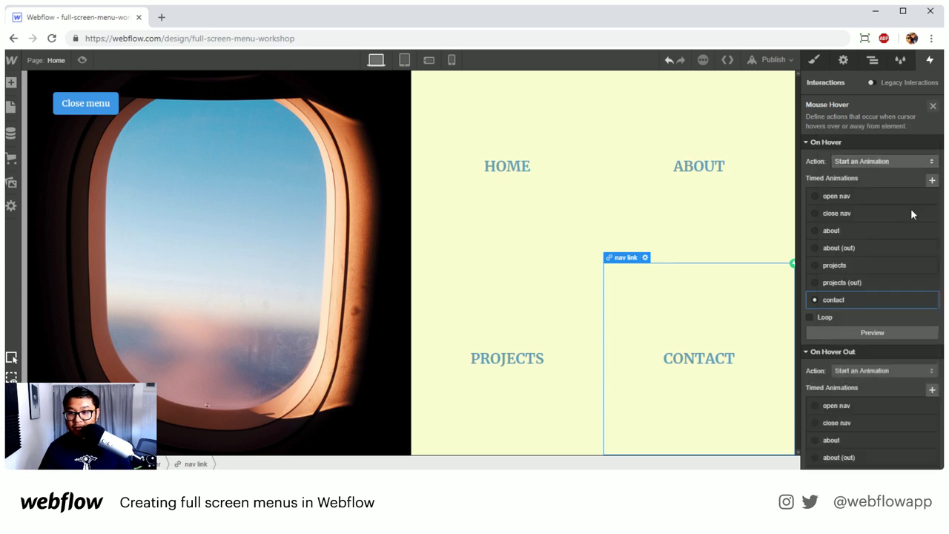
left_click(936, 393)
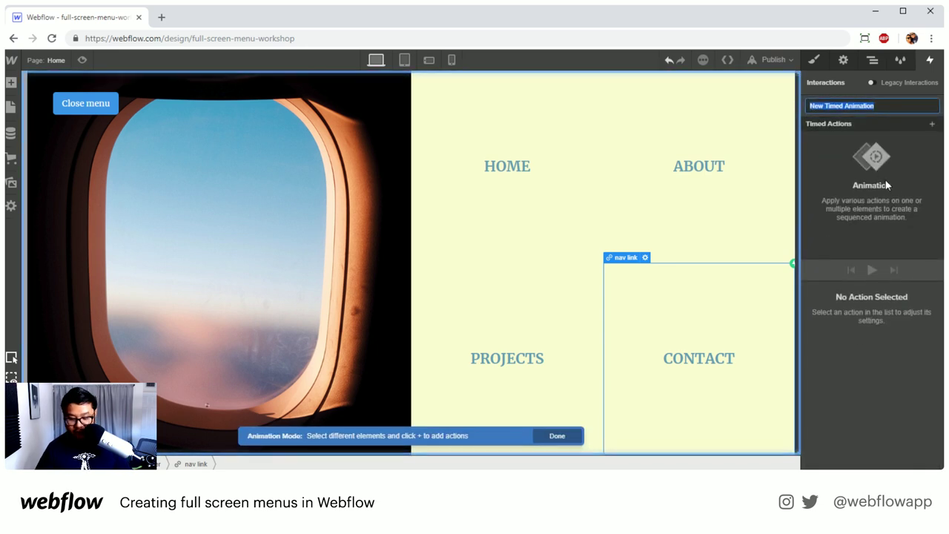
type("contact (out")
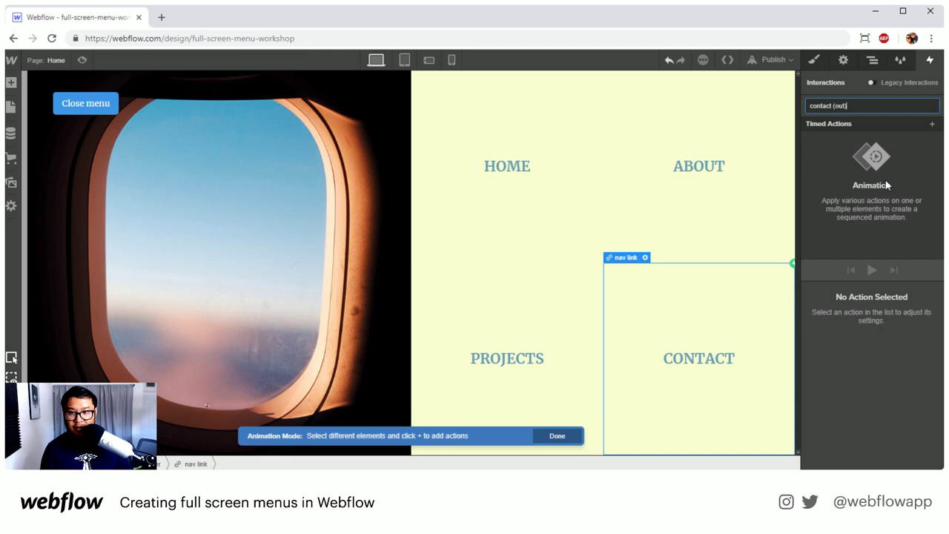
key("Return")
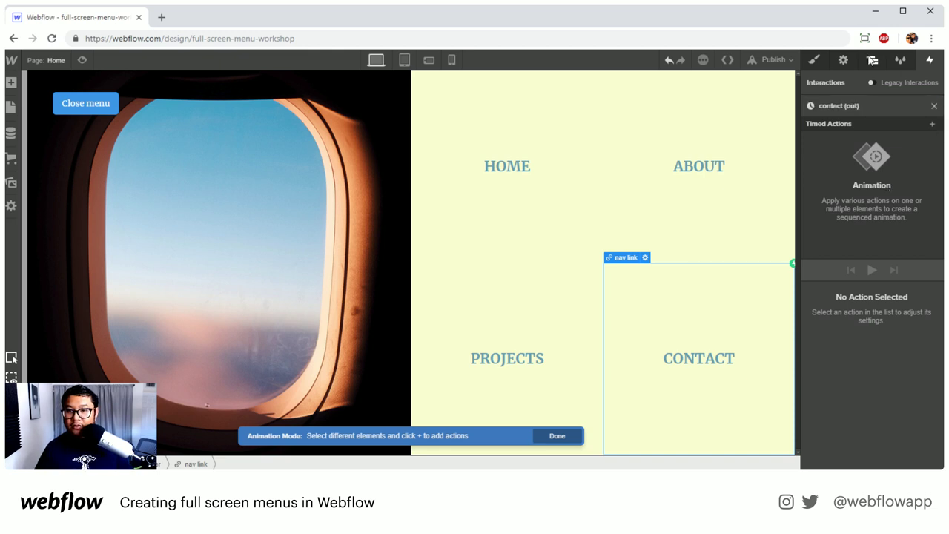
Fade the third photo to 0% opacity over 1 second with Ease Out
left_click(872, 59)
left_click(880, 203)
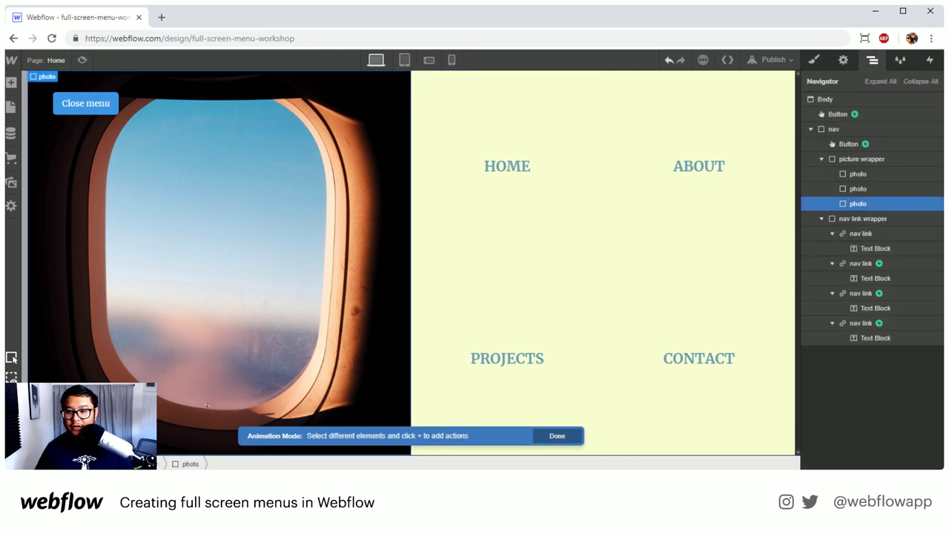
left_click(929, 59)
left_click(932, 124)
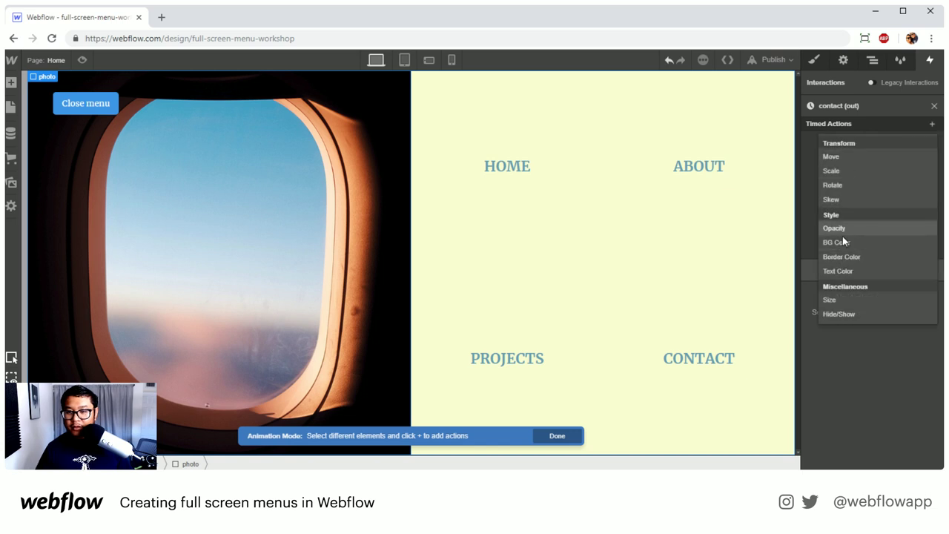
left_click(838, 229)
left_click(918, 413)
type("0")
left_click(860, 375)
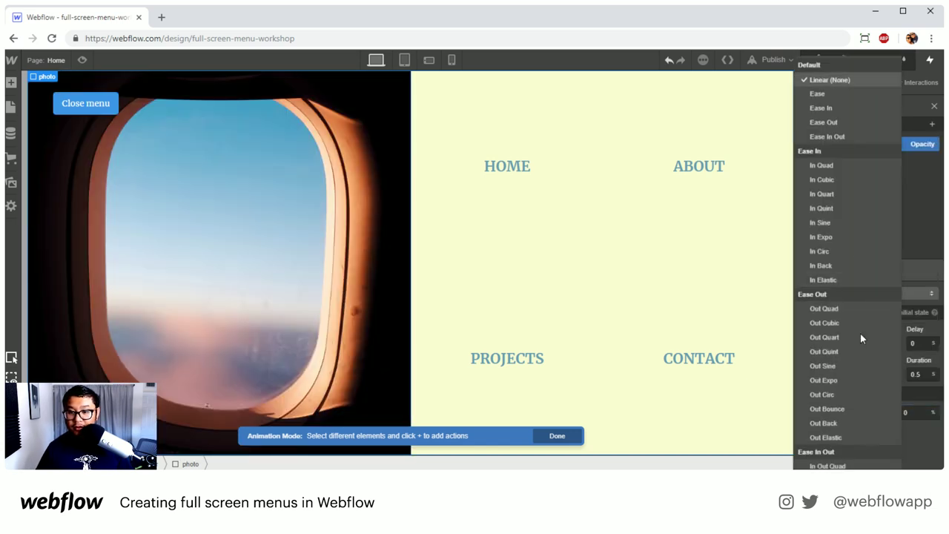
left_click(838, 116)
left_click(926, 374)
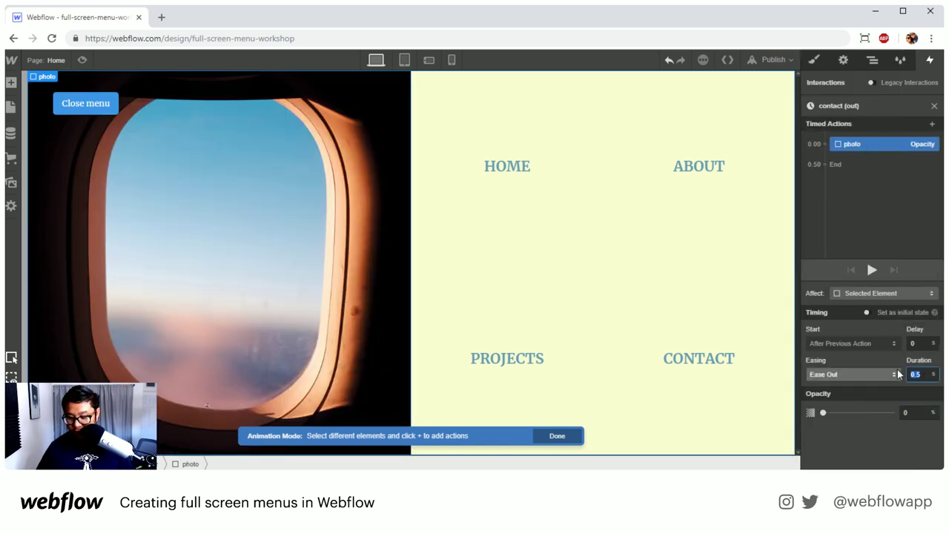
Preview the hover-out fade on the page, then return to editing
left_click(82, 60)
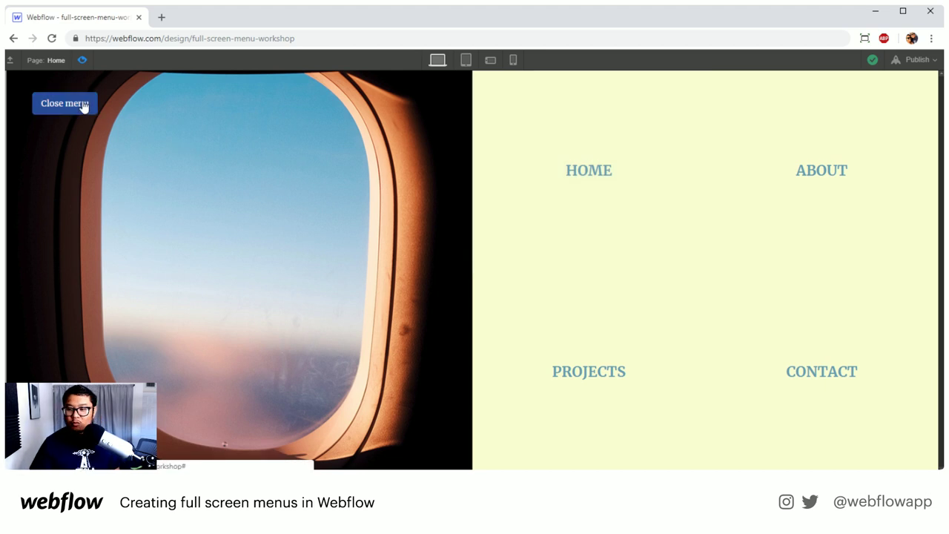
left_click(82, 60)
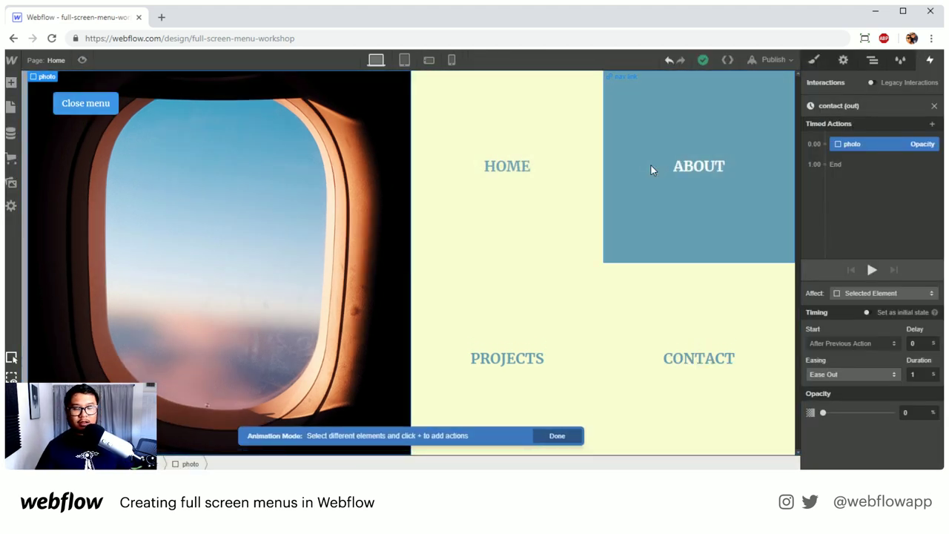
left_click(871, 62)
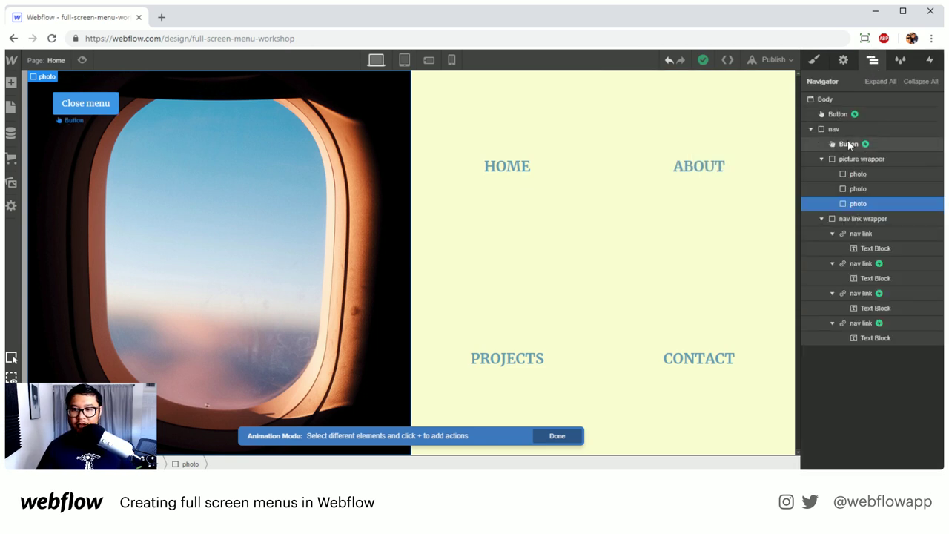
Set the nav container's Display to none so the overlay starts hidden
left_click(845, 112)
left_click(811, 129)
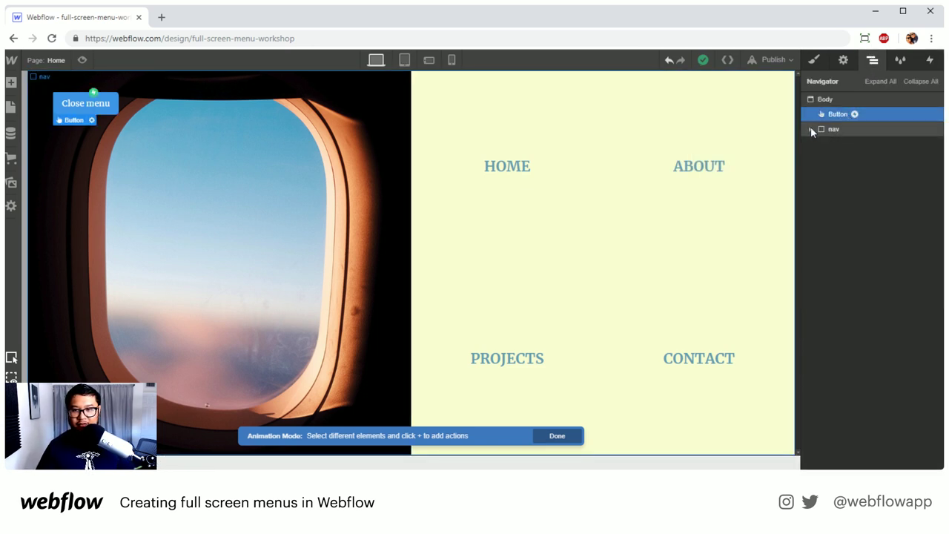
left_click(837, 128)
left_click(813, 60)
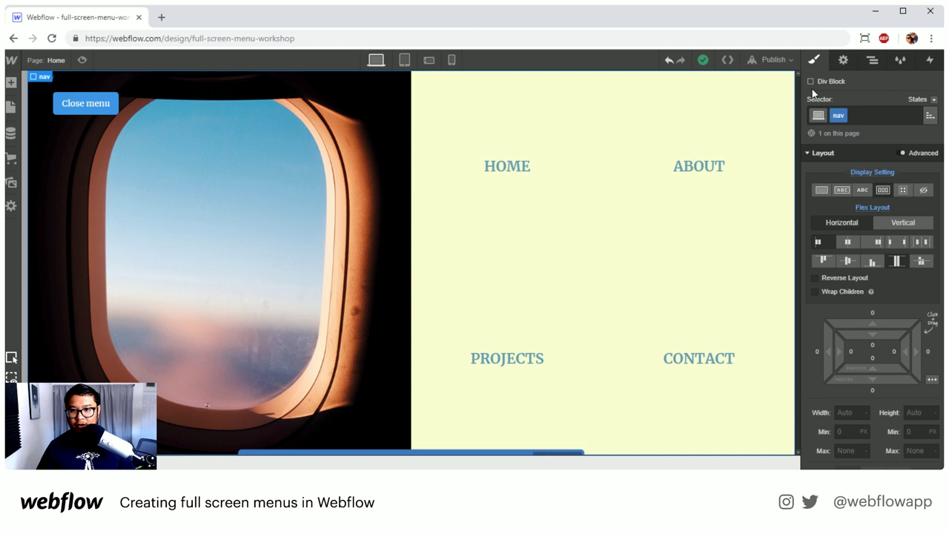
left_click(923, 192)
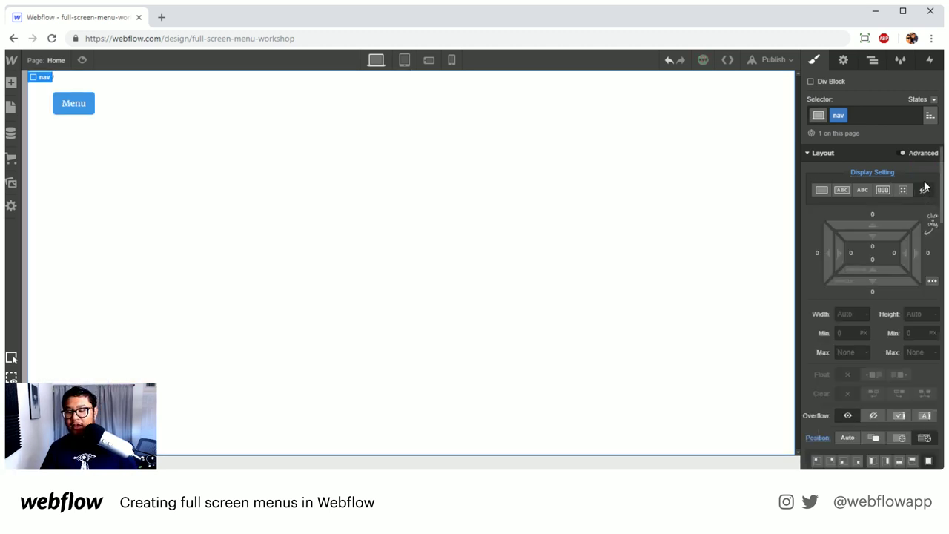
scroll(921, 218, "down", 5)
scroll(922, 218, "up", 5)
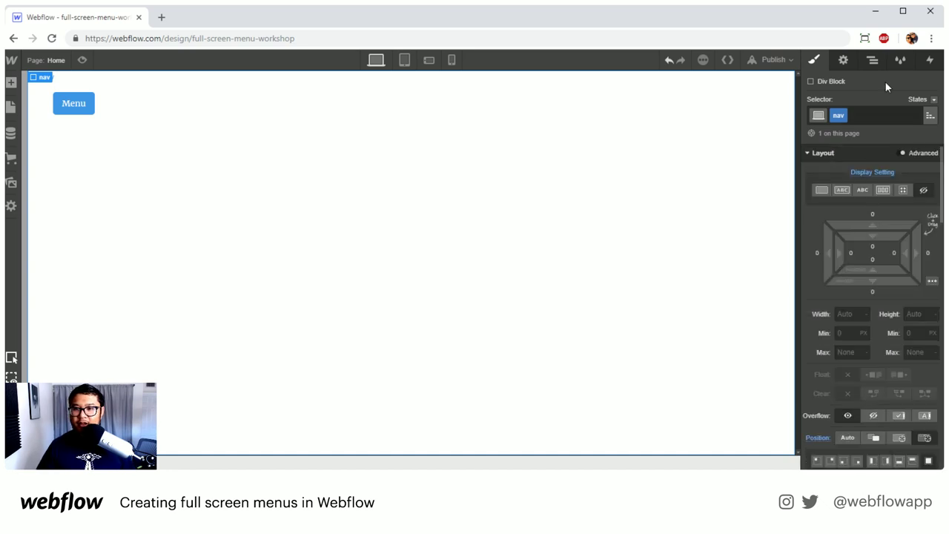
Select the Menu button and open its 'open nav' click animation for editing
key("z")
left_click(904, 115)
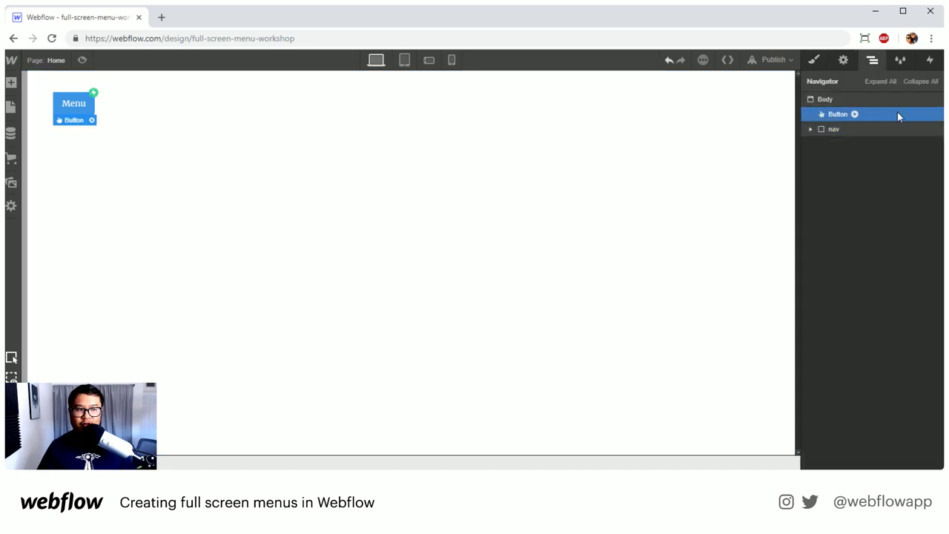
left_click(930, 59)
left_click(834, 121)
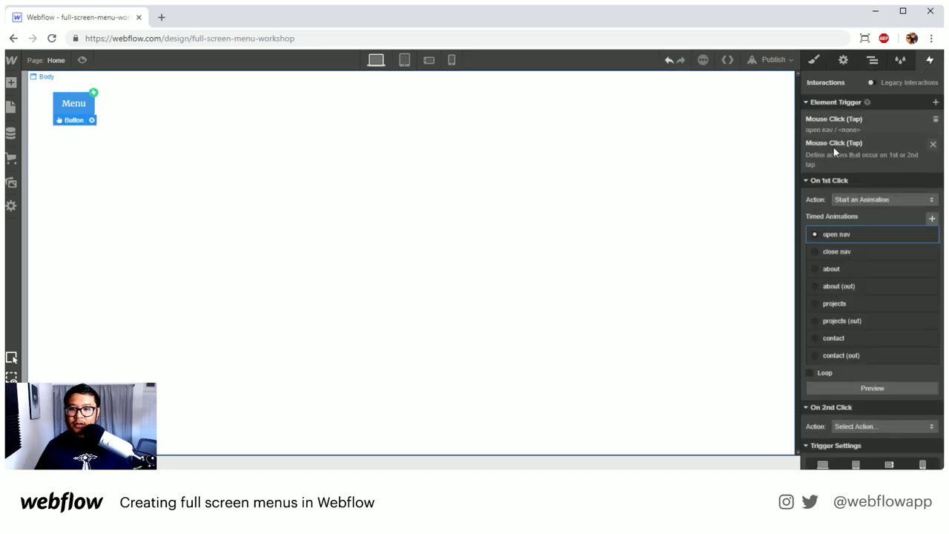
scroll(835, 170, "down", 1)
left_click(836, 194)
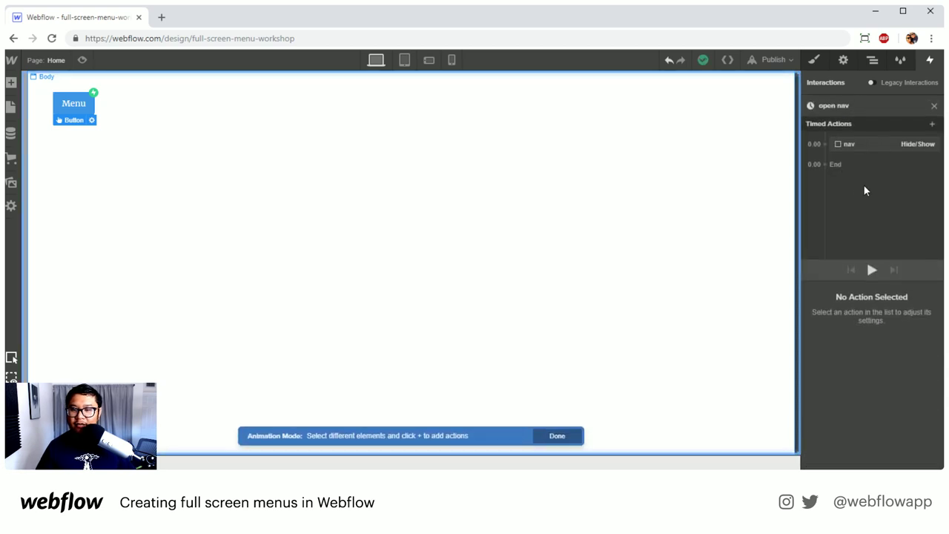
Give the open nav animation an initial state with the nav hidden at 0 opacity
left_click(875, 145)
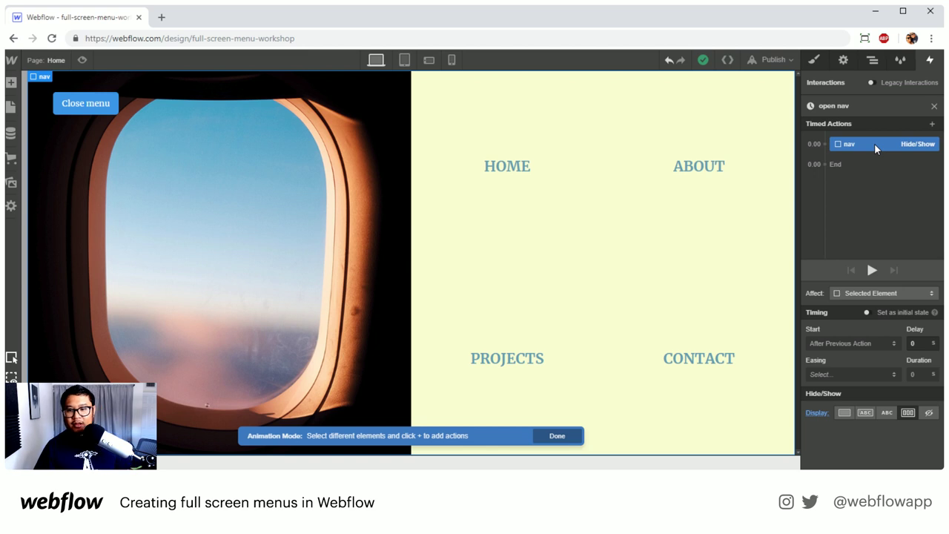
left_click(866, 311)
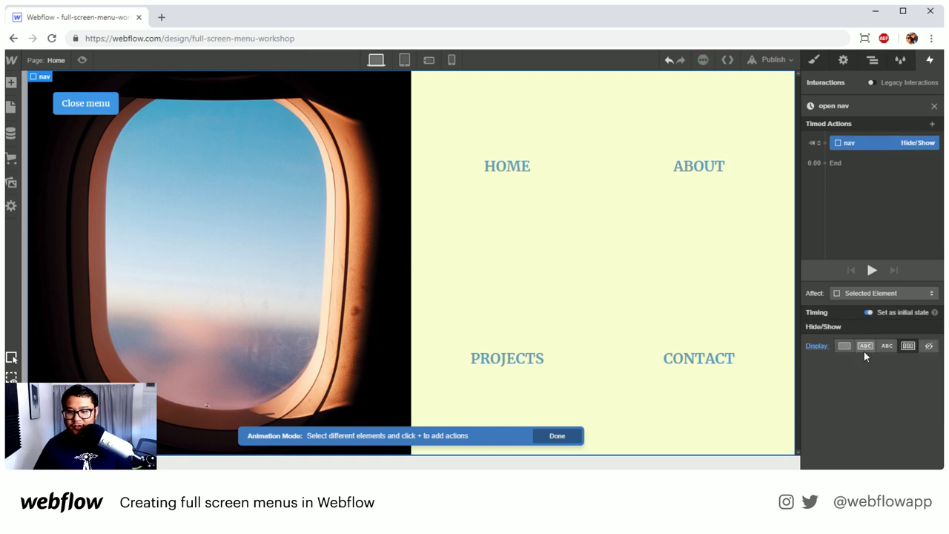
left_click(928, 345)
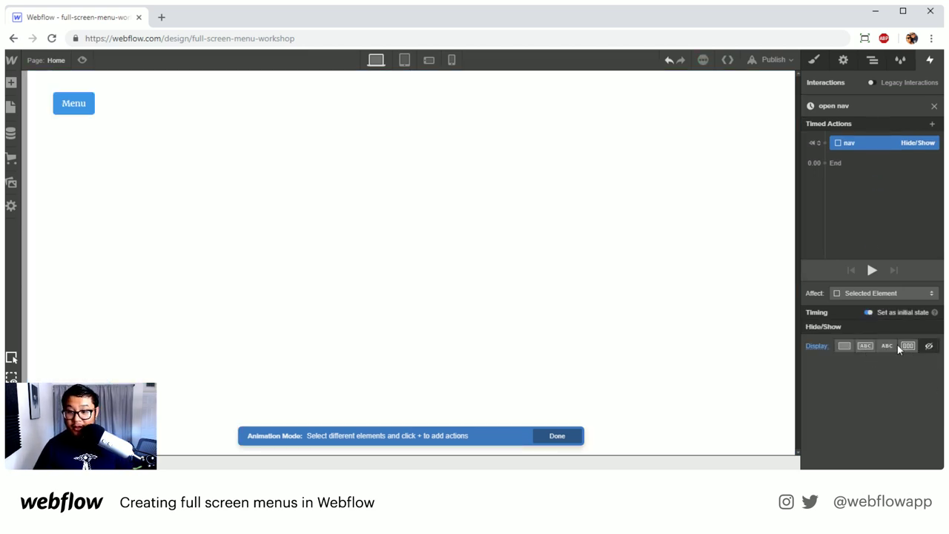
left_click(825, 144)
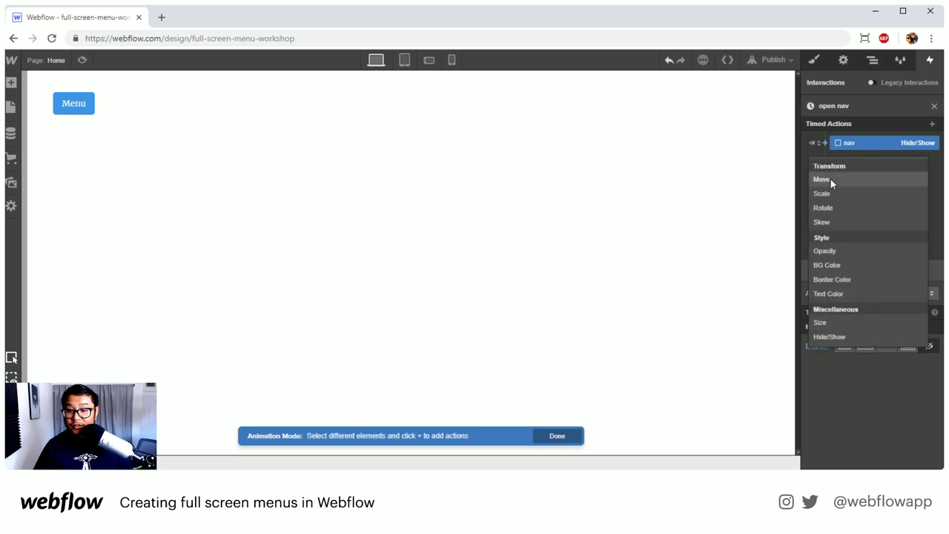
left_click(831, 250)
left_click(903, 345)
type("0")
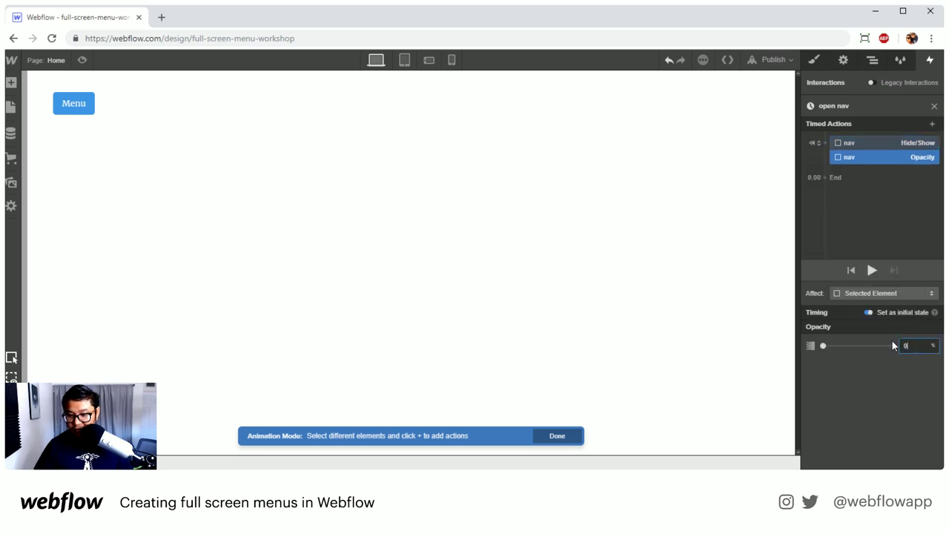
Add a step that shows the nav and fades it to 100% with Out Cubic easing; open a new tab
left_click(824, 178)
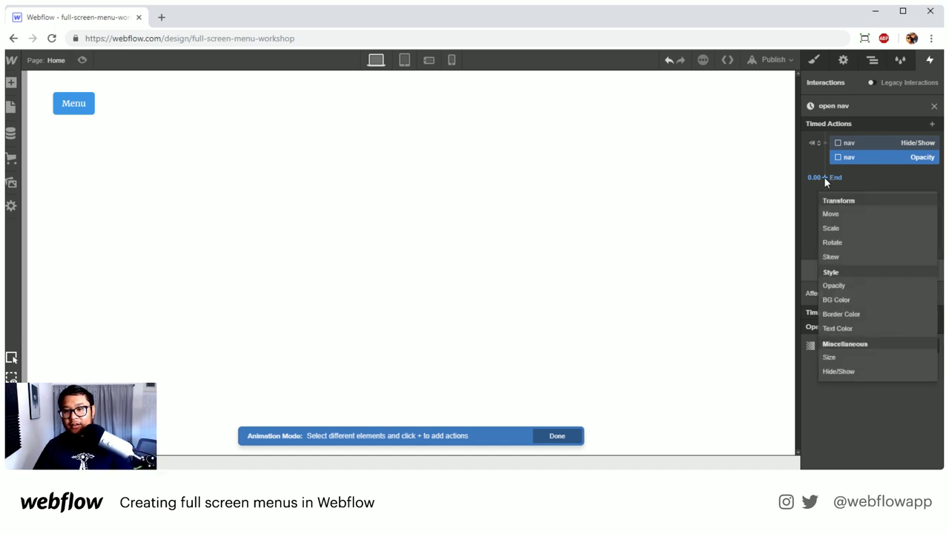
left_click(852, 371)
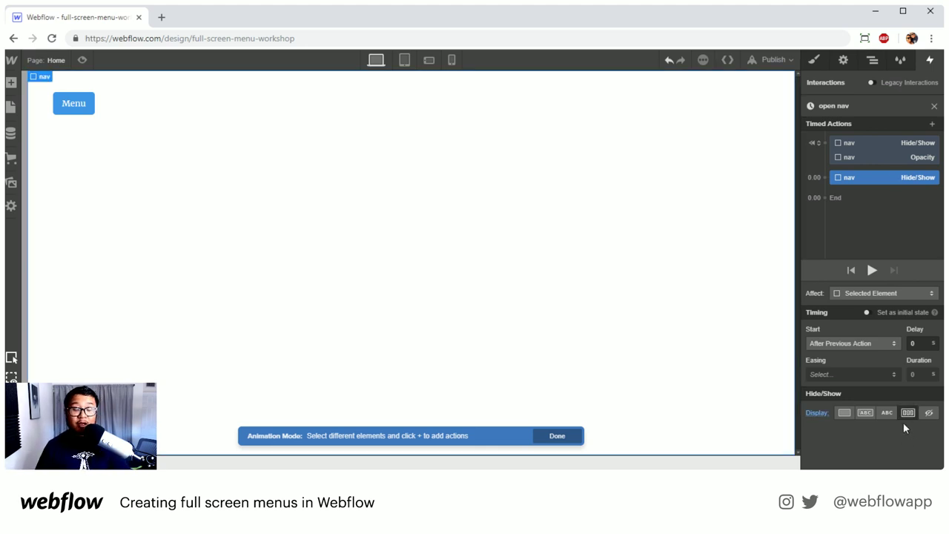
left_click(826, 178)
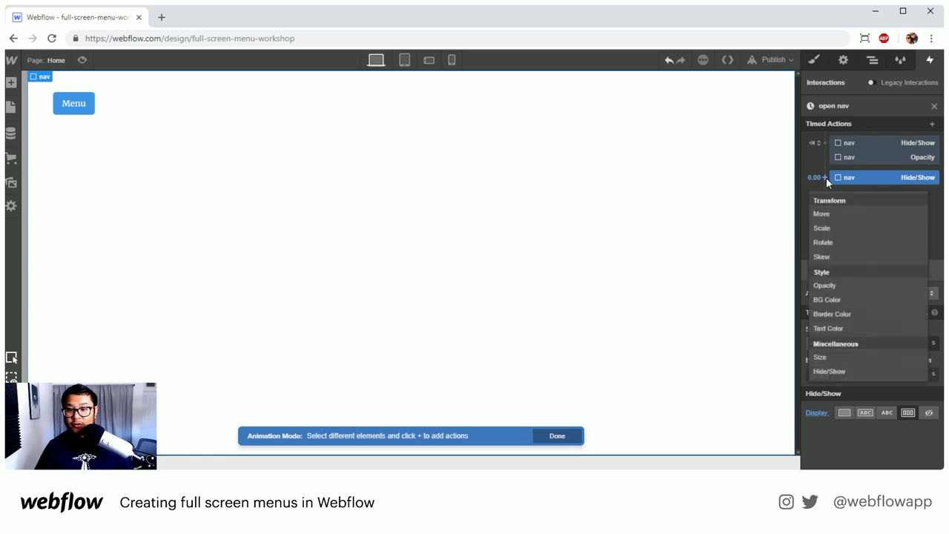
left_click(842, 290)
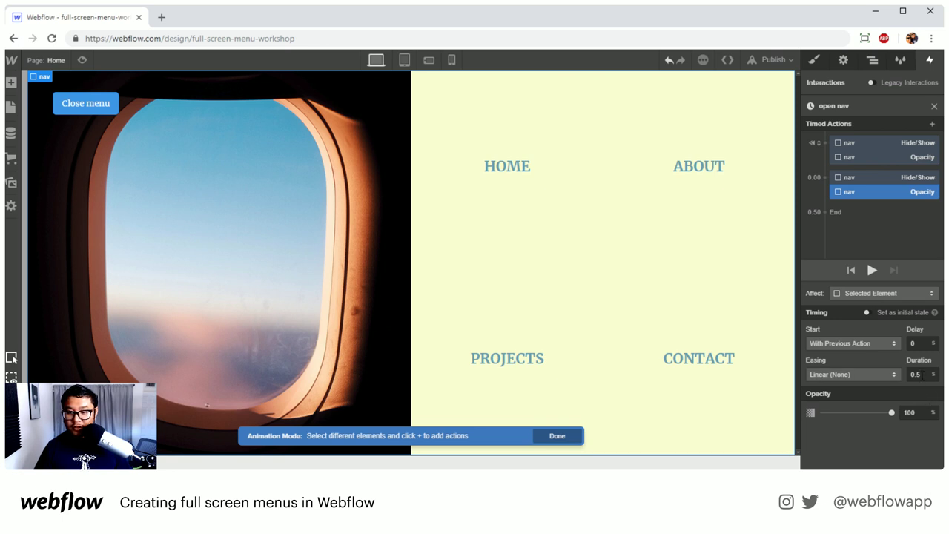
left_click(871, 374)
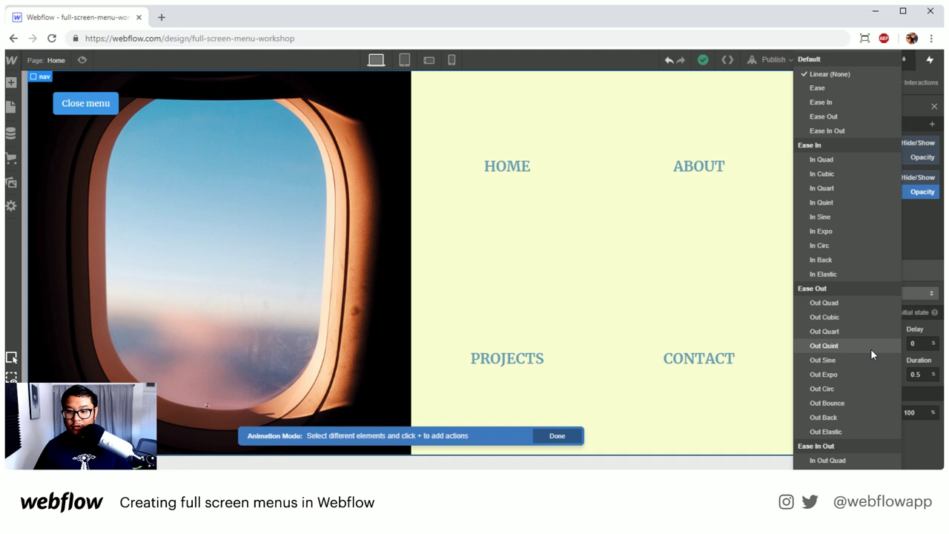
left_click(860, 319)
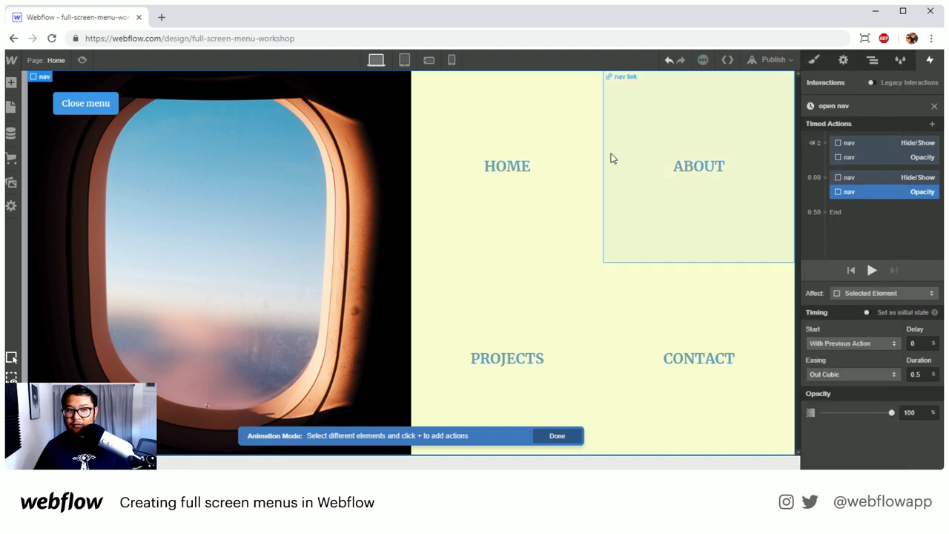
left_click(160, 17)
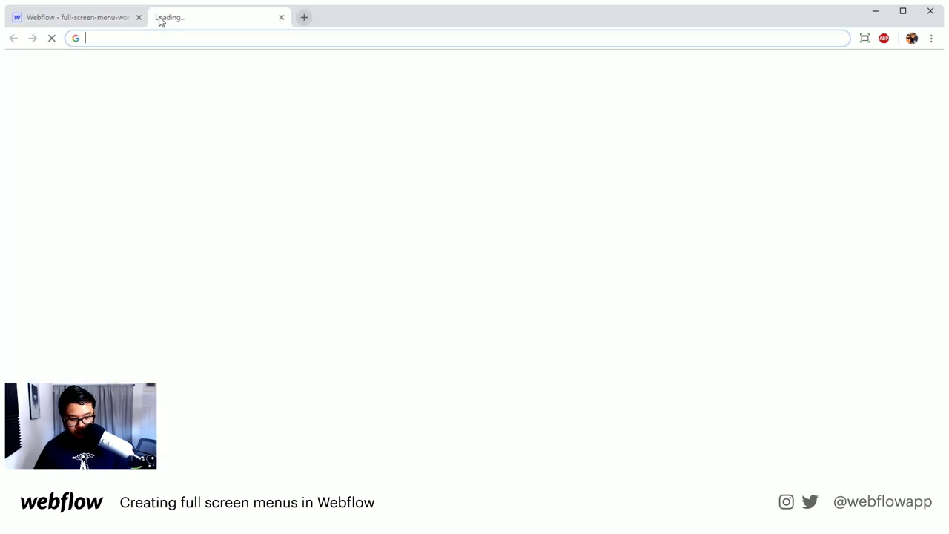
Load easings.net in the new tab, then switch back to the Webflow tab
type("easings.n")
key("Return")
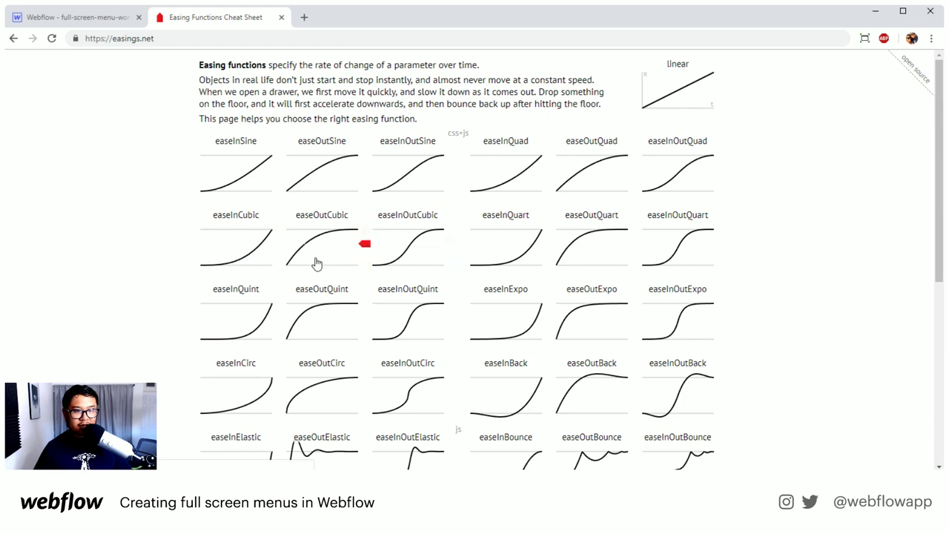
left_click(88, 17)
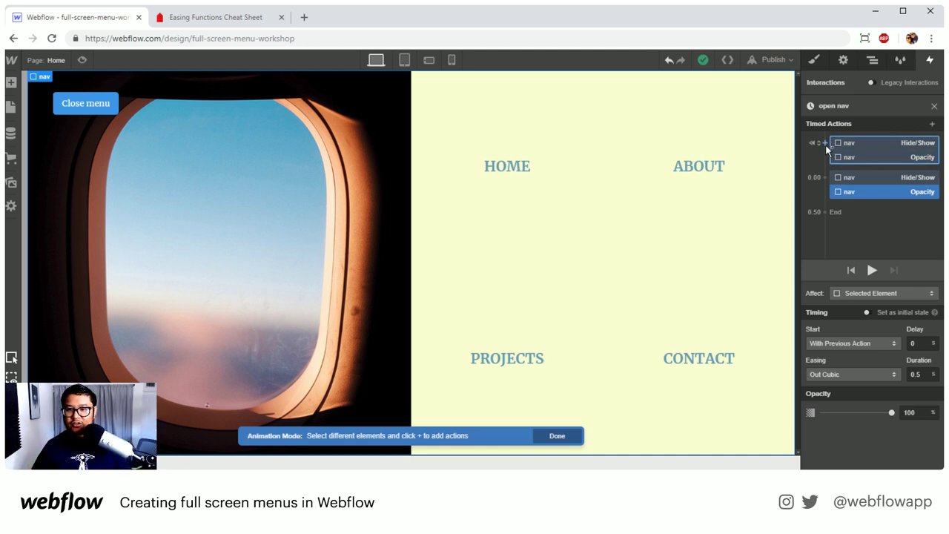
Add Scale 1.2 to the nav's initial state and Scale 1 at the 0.00 step, then preview
left_click(825, 143)
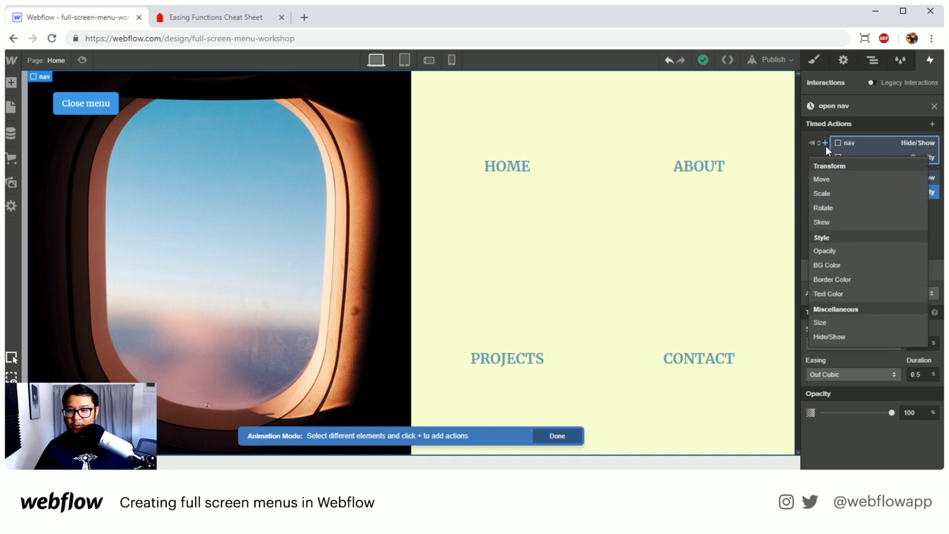
left_click(833, 195)
left_click(913, 345)
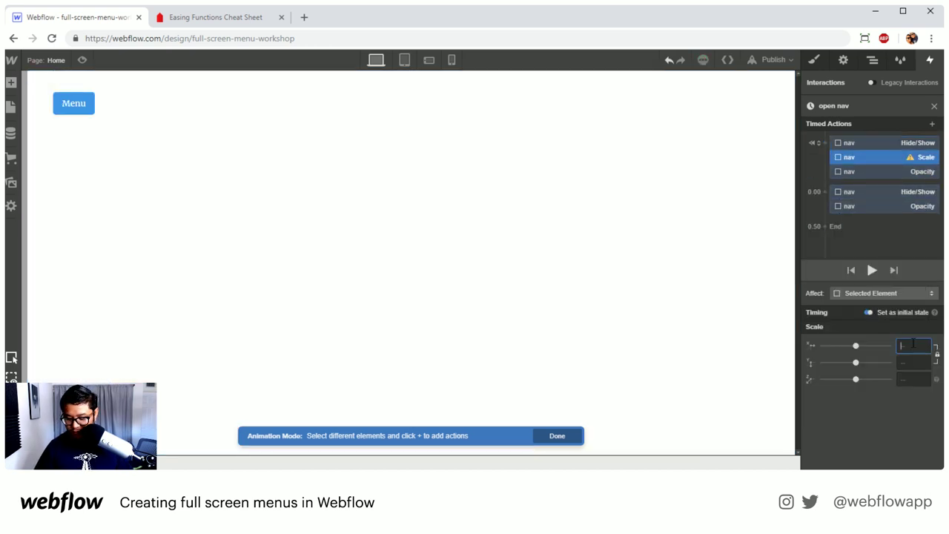
type("1.2")
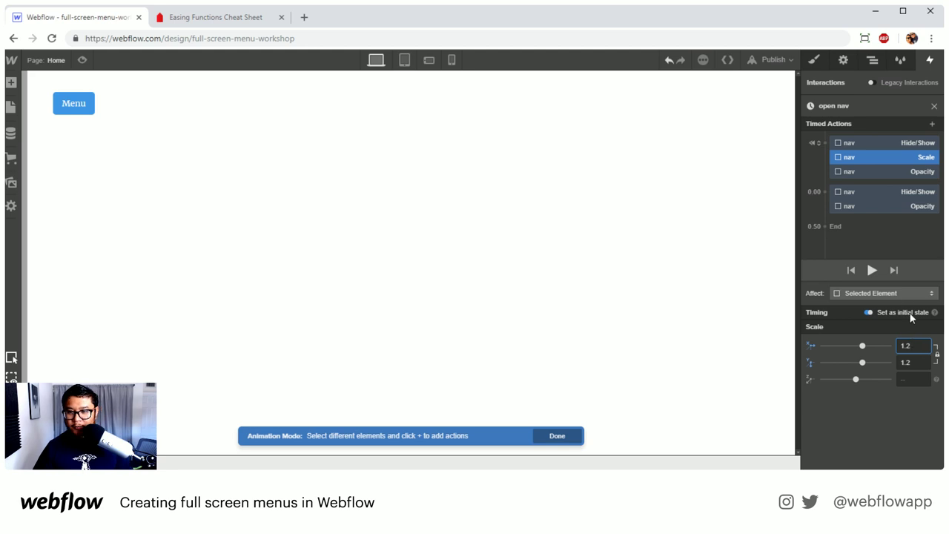
left_click(824, 211)
left_click(823, 242)
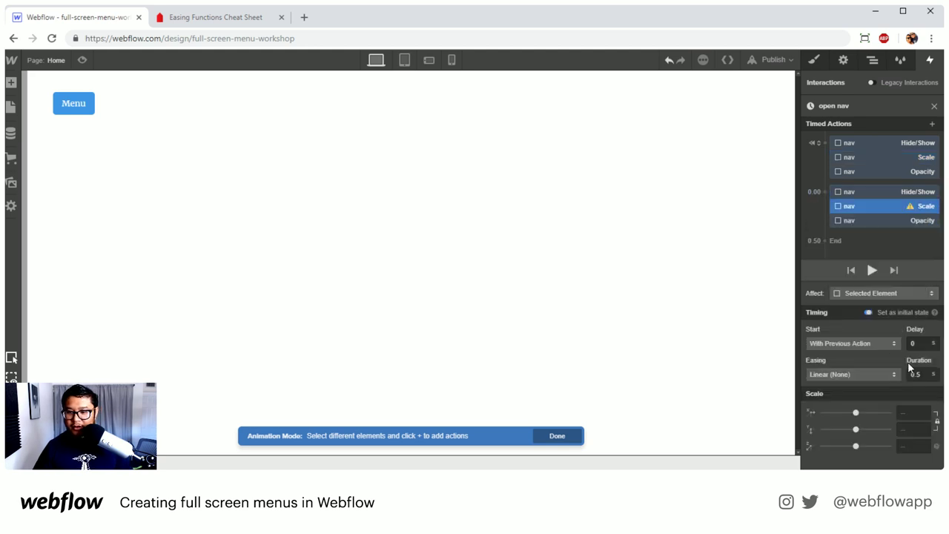
type("1")
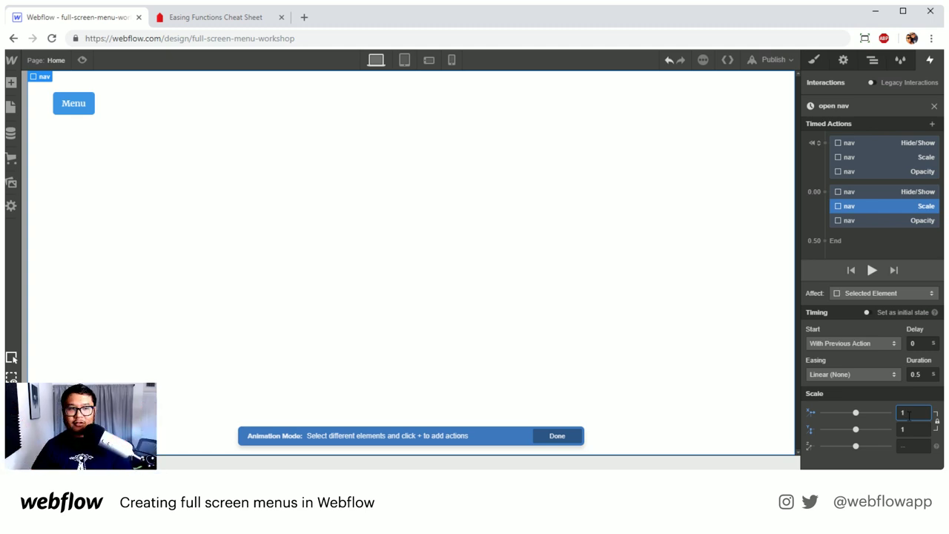
left_click(83, 60)
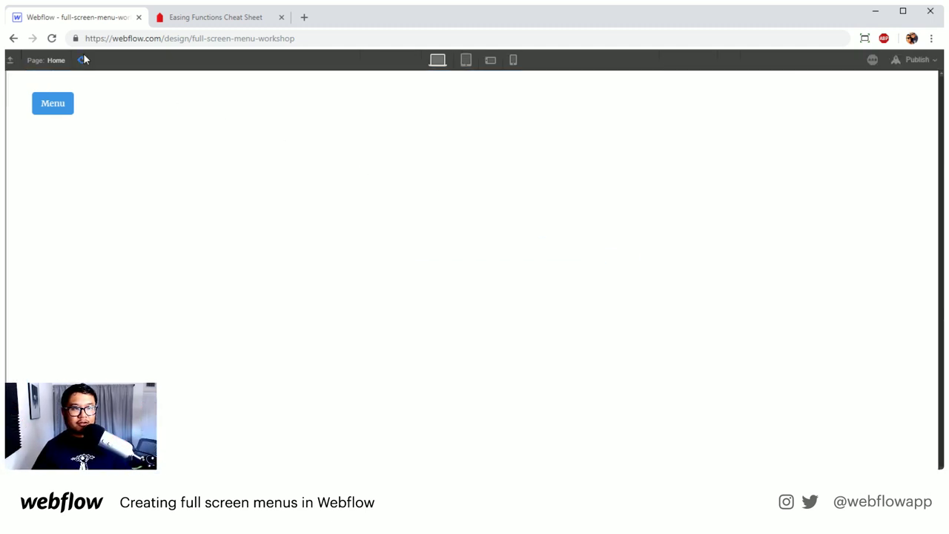
Test the menu in preview, then set the nav Scale step's easing to Out Cubic
left_click(44, 108)
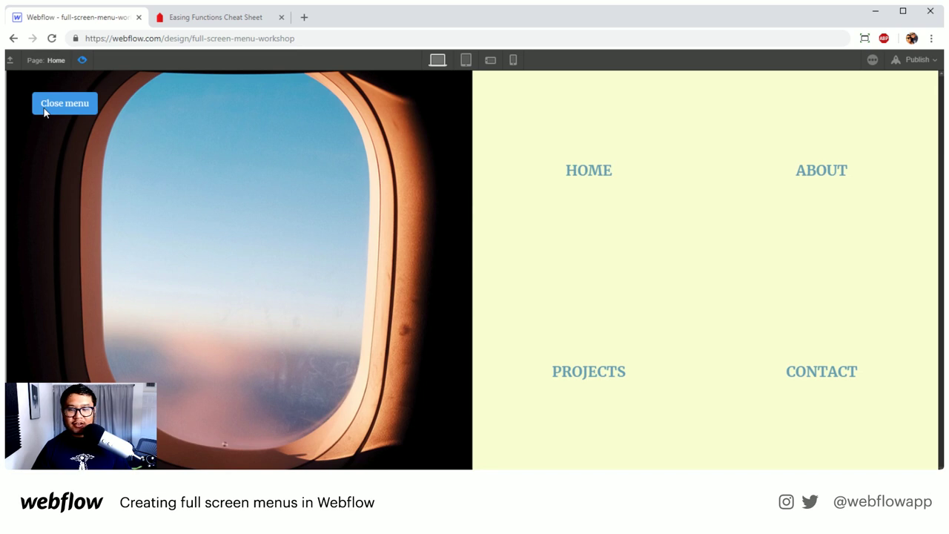
left_click(82, 61)
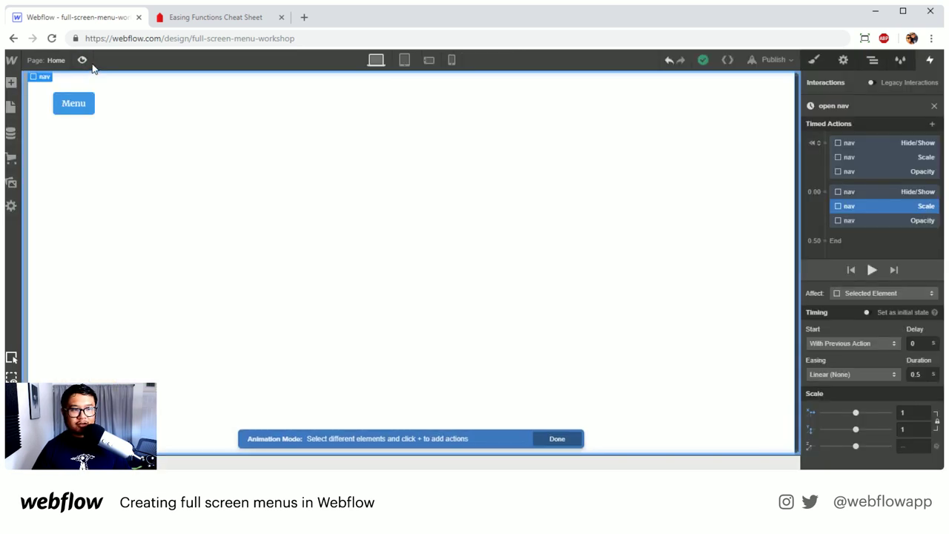
left_click(864, 194)
left_click(865, 205)
left_click(867, 220)
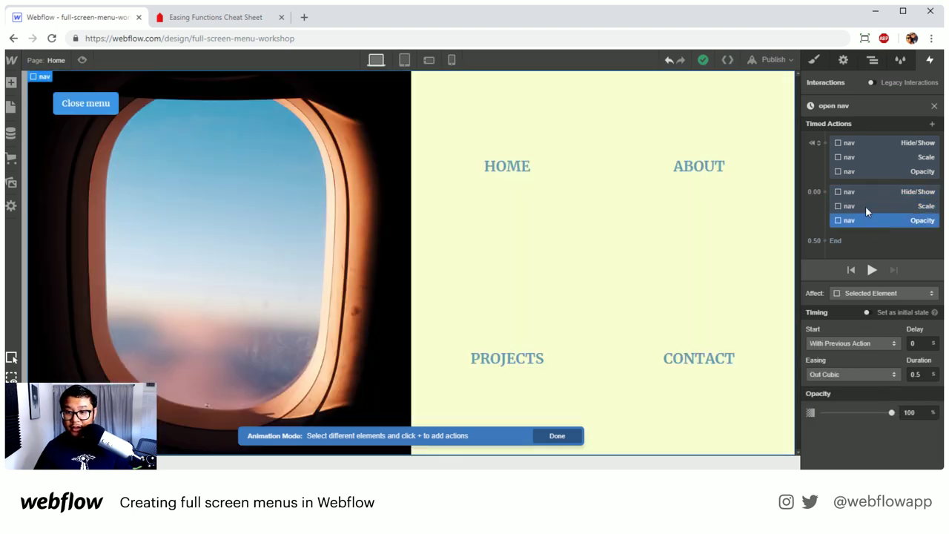
left_click(865, 206)
left_click(847, 374)
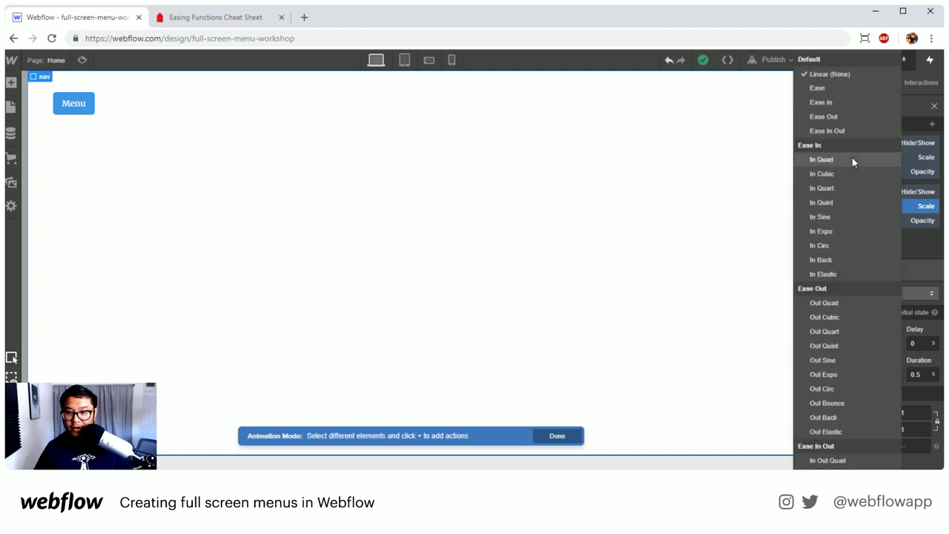
left_click(843, 305)
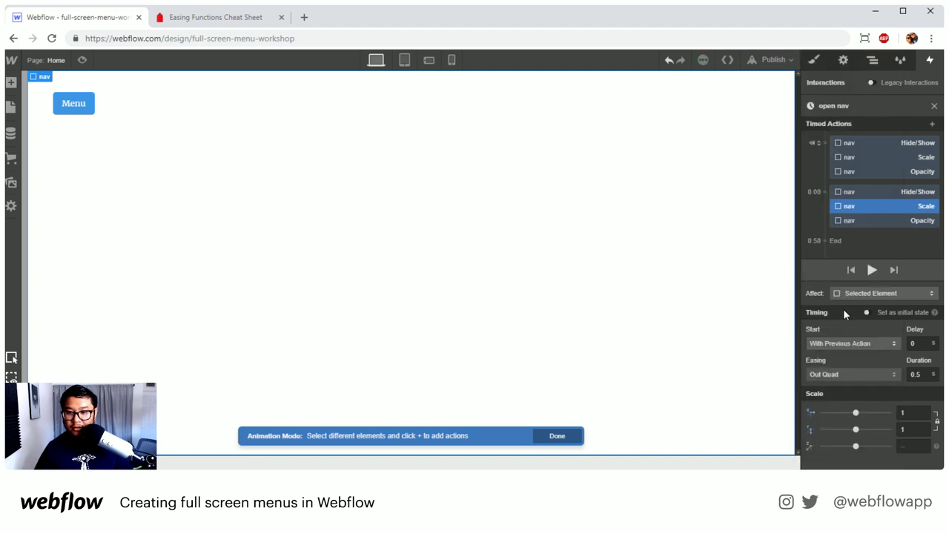
left_click(840, 373)
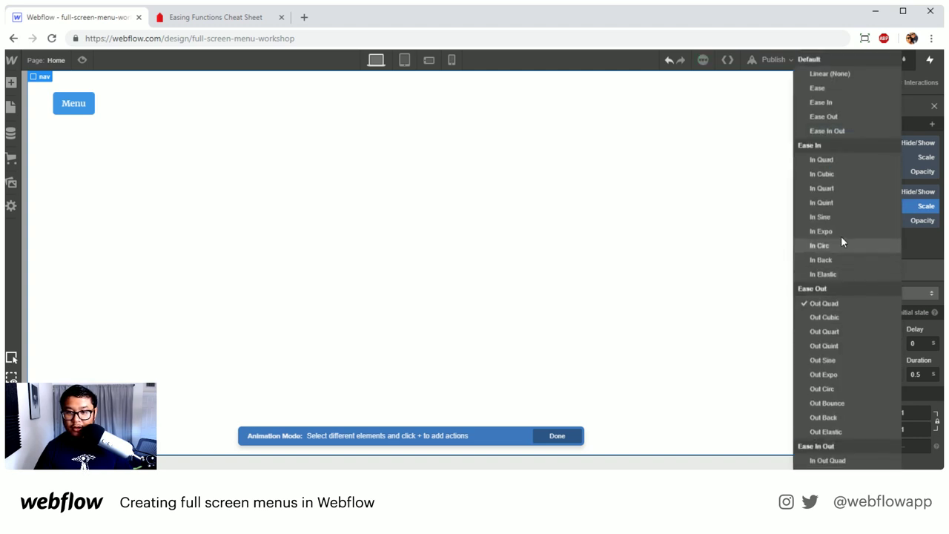
left_click(829, 318)
Preview the page, open and close the full-screen menu several times, then exit preview
left_click(81, 59)
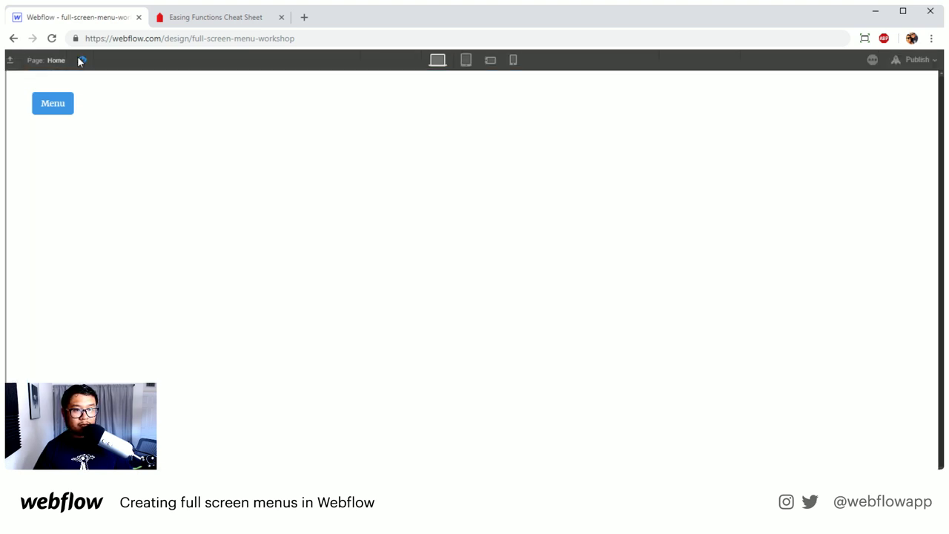
left_click(47, 100)
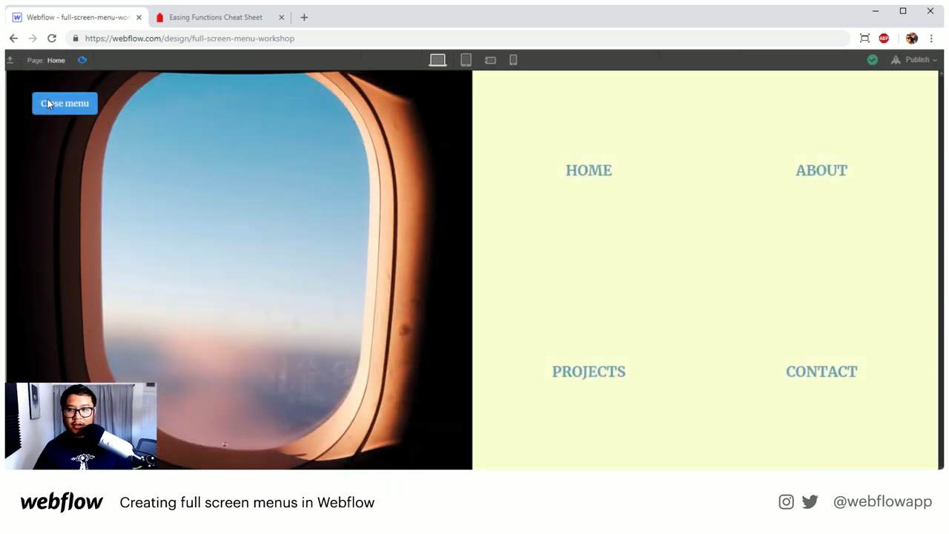
left_click(50, 106)
left_click(53, 111)
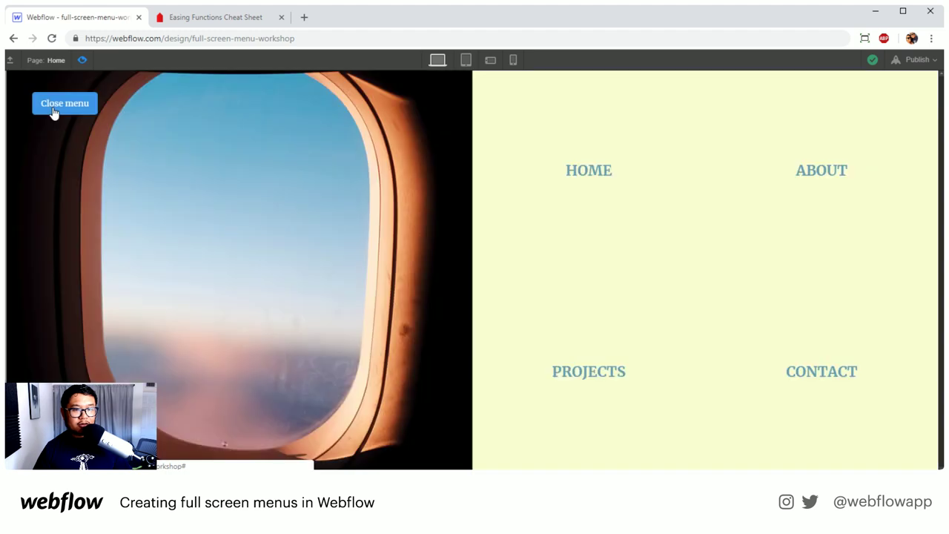
left_click(53, 111)
left_click(53, 111)
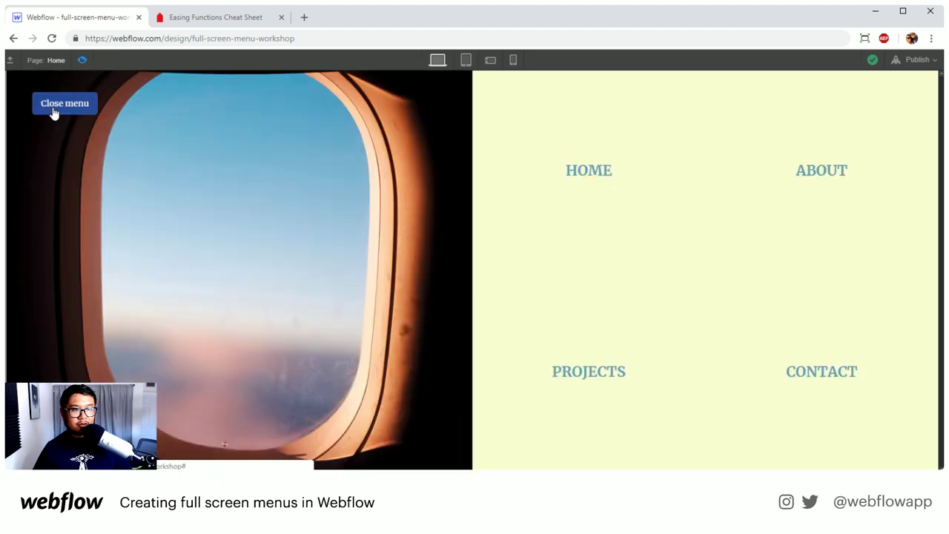
left_click(82, 60)
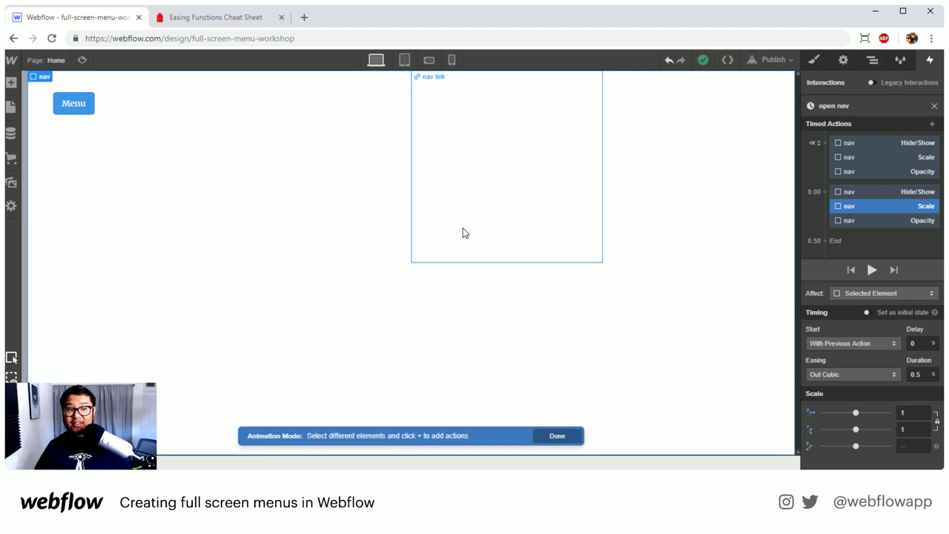
Open the Close menu button's 'close nav' animation and delete its nav Hide/Show action
left_click(931, 106)
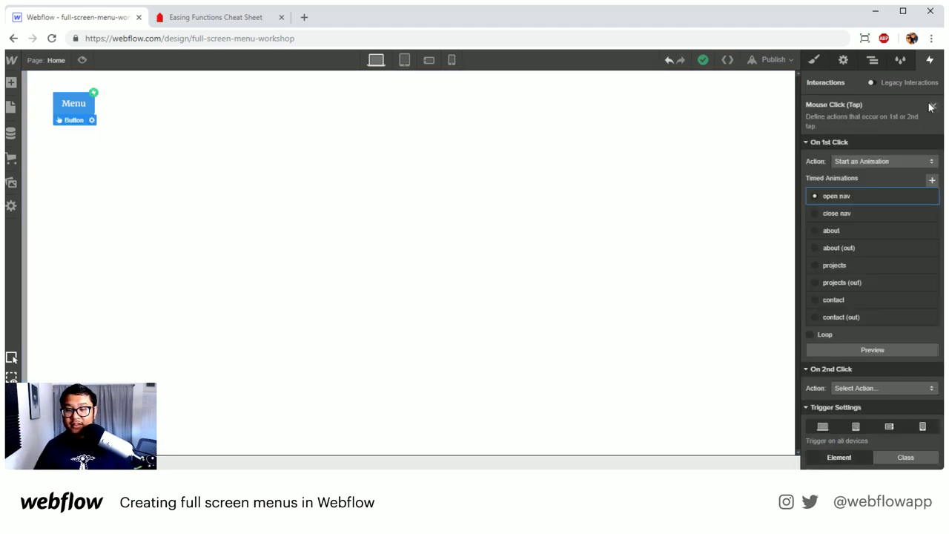
left_click(933, 108)
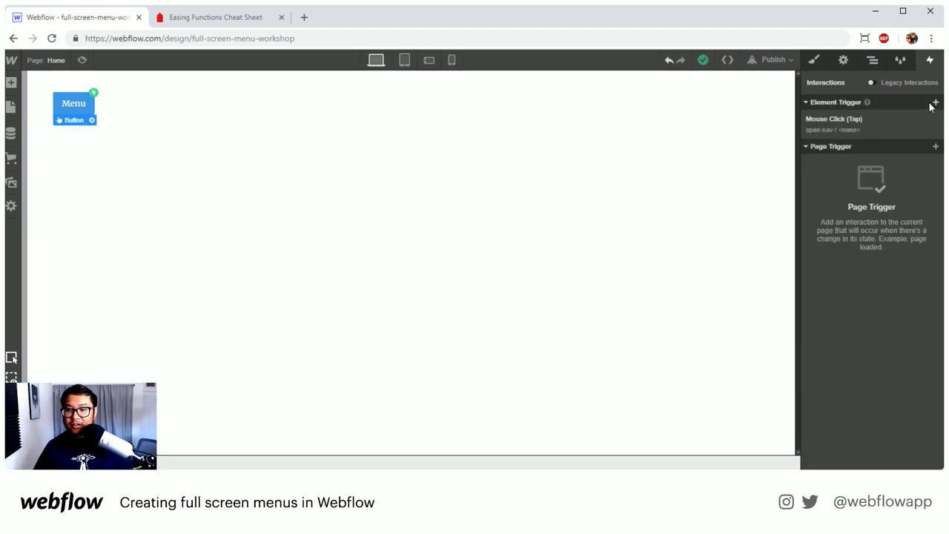
left_click(878, 60)
left_click(811, 130)
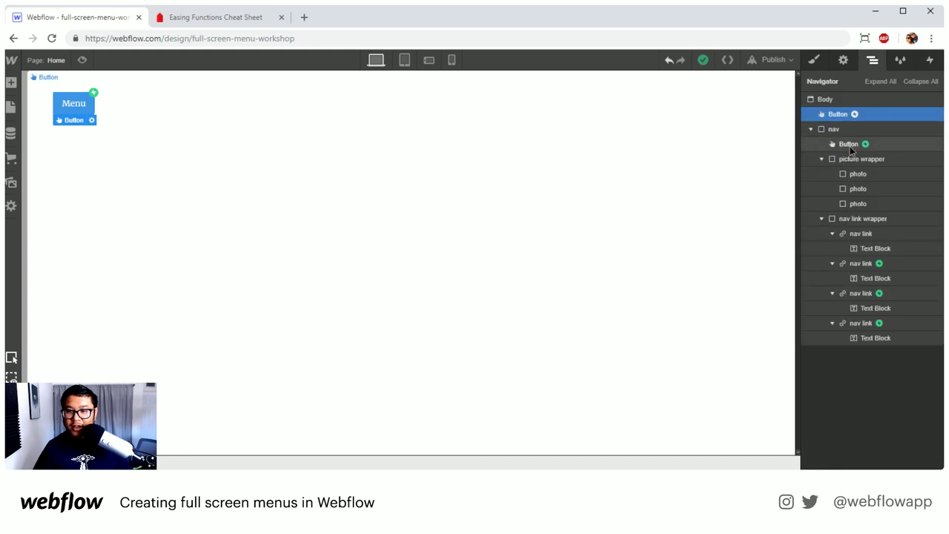
left_click(852, 145)
left_click(930, 60)
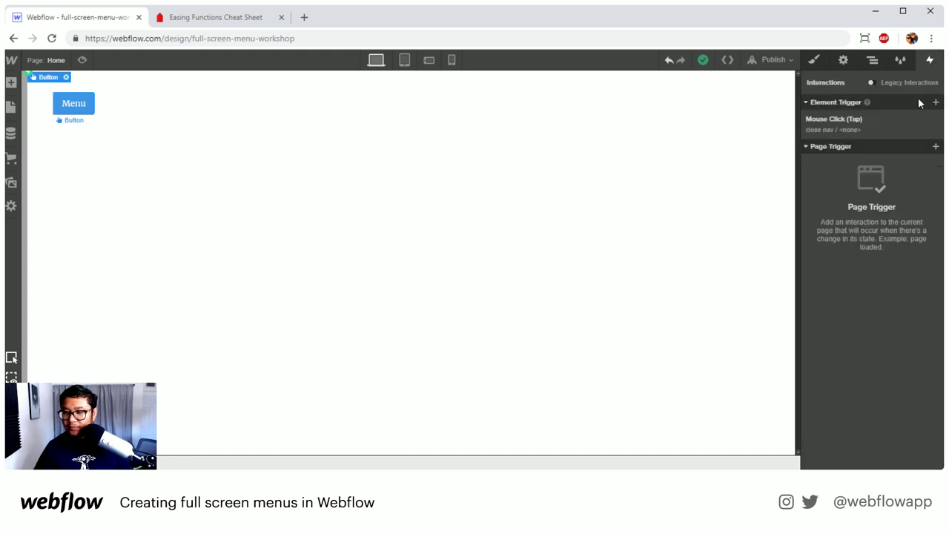
left_click(845, 130)
left_click(844, 215)
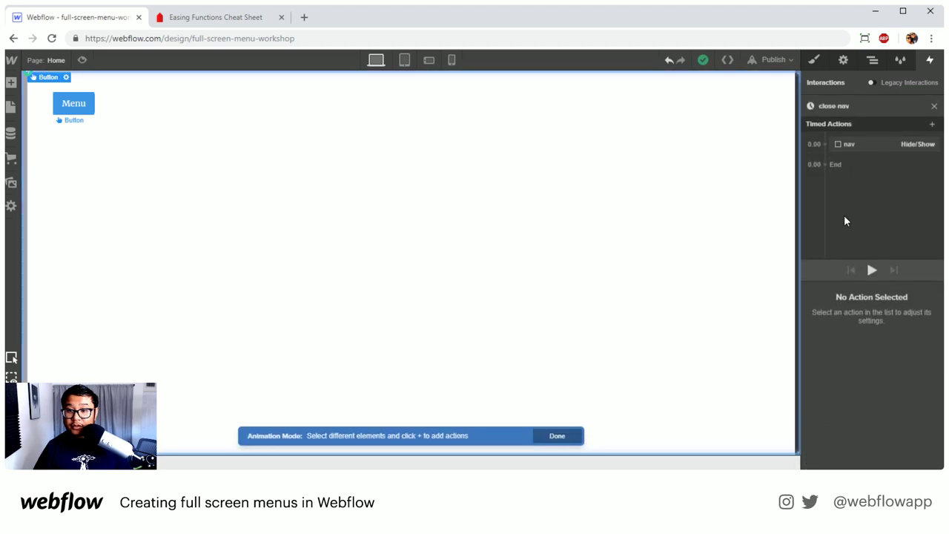
left_click(877, 151)
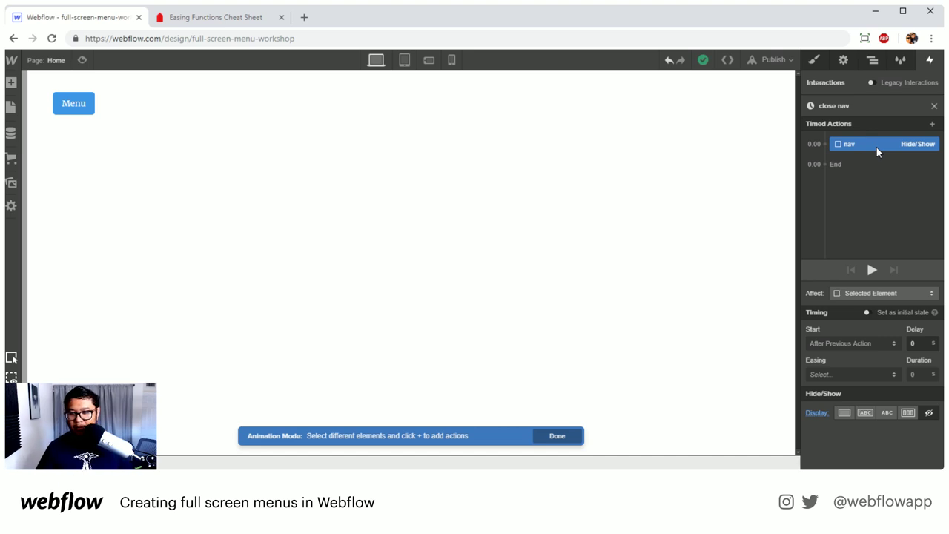
key("Delete")
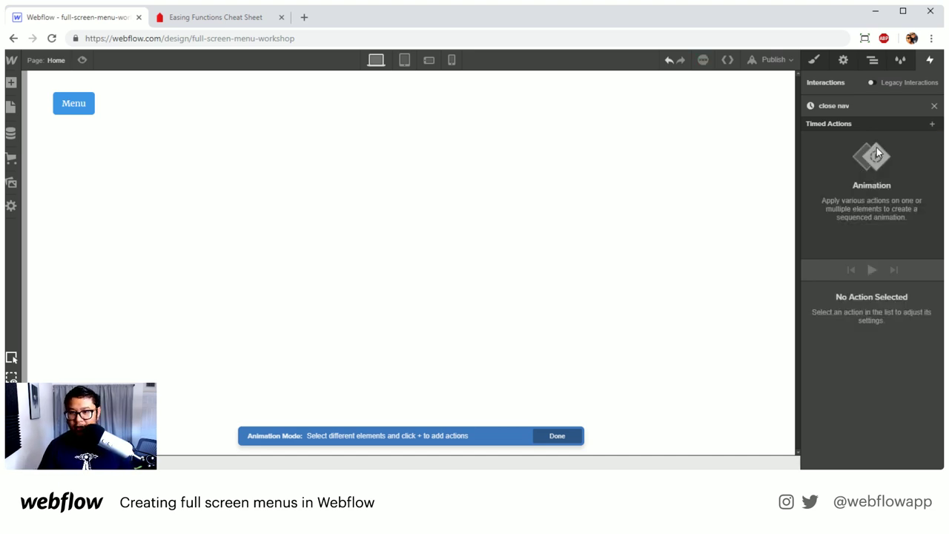
Add nav Scale 1.2 and Opacity 0 actions to the start of close nav
left_click(932, 125)
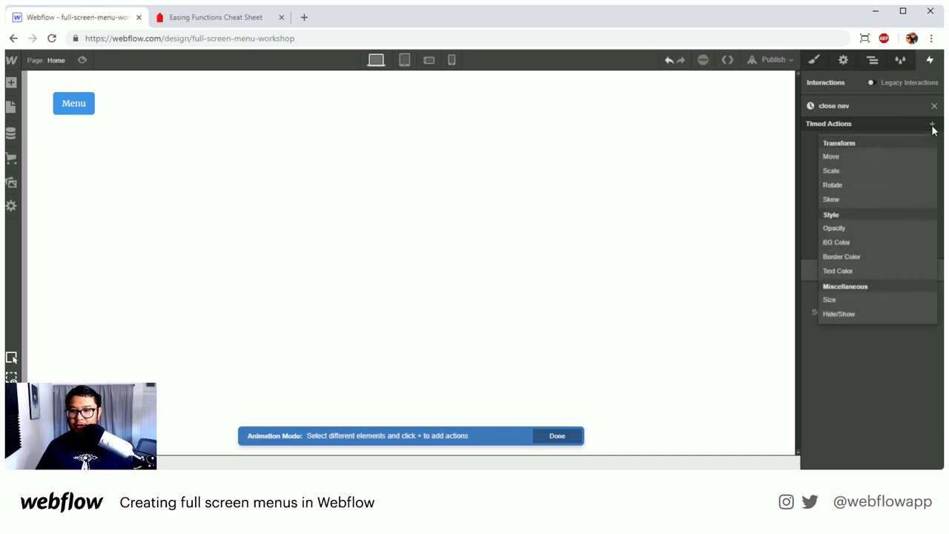
left_click(873, 59)
left_click(857, 125)
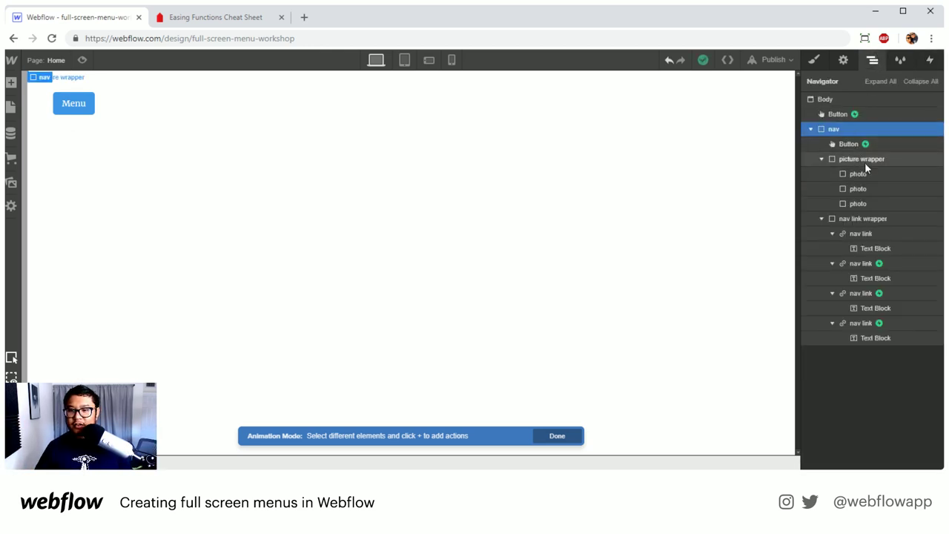
left_click(930, 59)
left_click(932, 123)
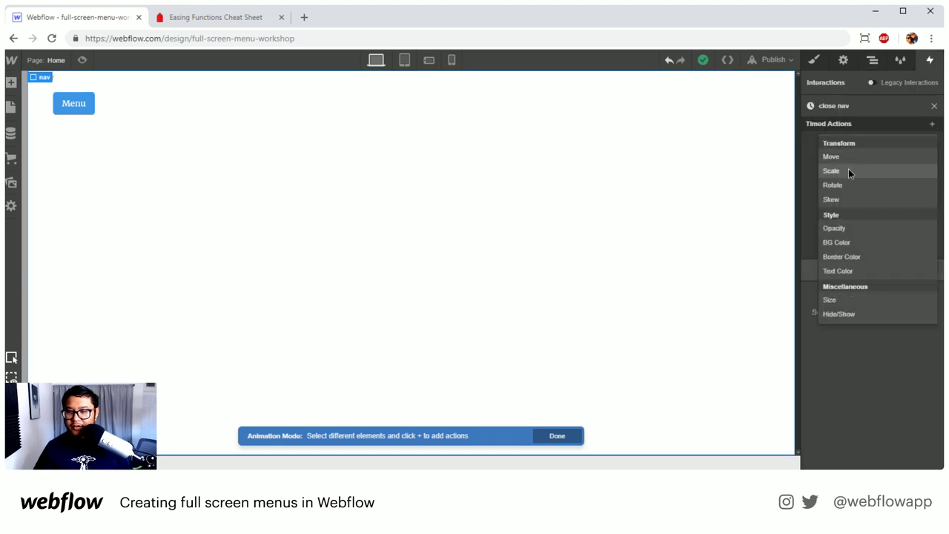
left_click(848, 169)
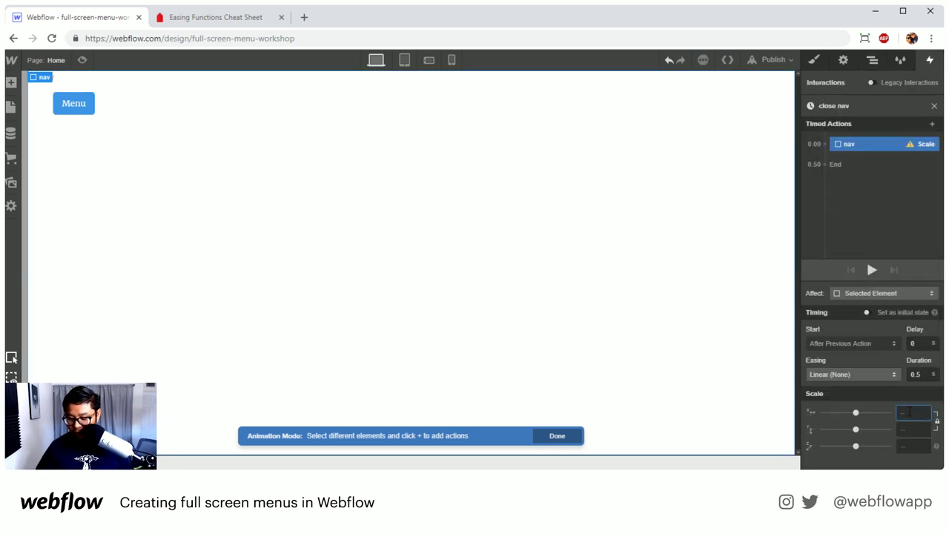
type("1.2")
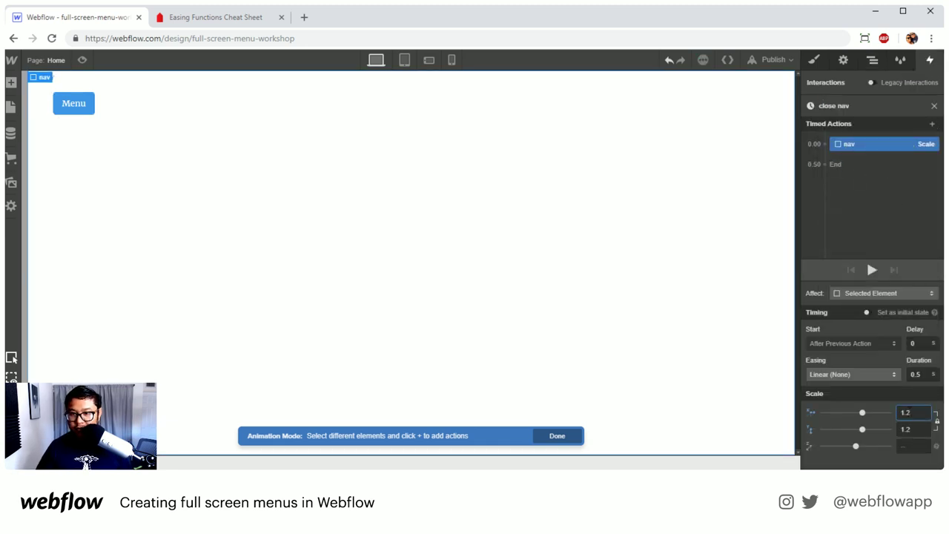
left_click(826, 146)
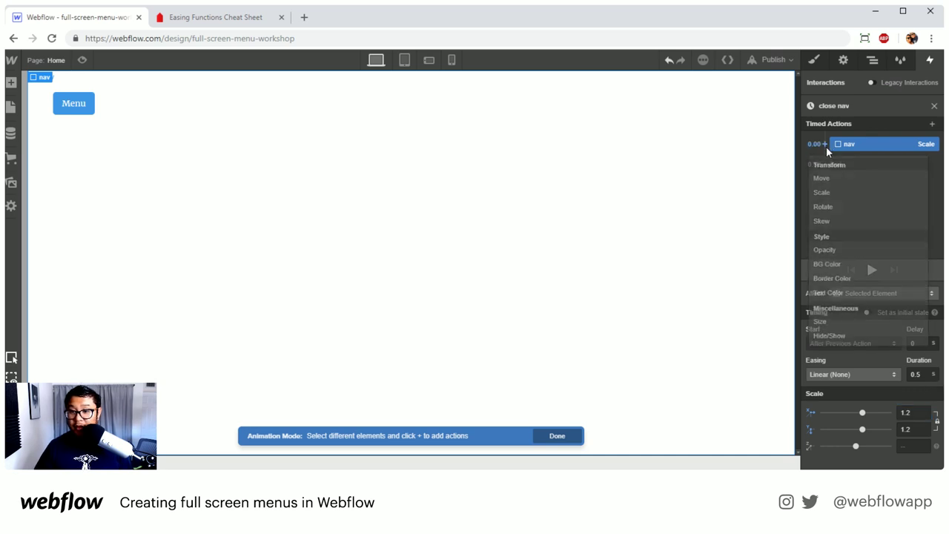
left_click(838, 254)
type("0")
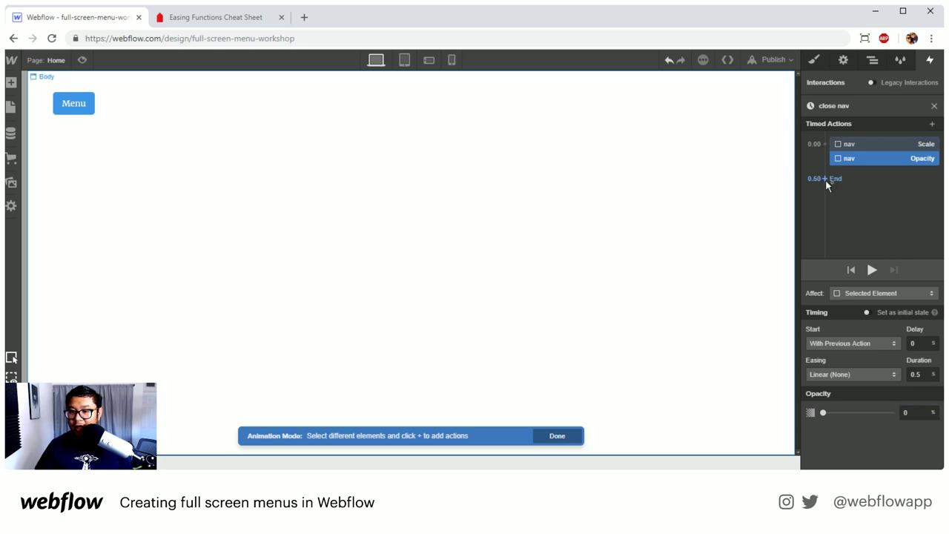
Add a Hide/Show action setting the nav to display none at 0.50
left_click(825, 180)
left_click(863, 373)
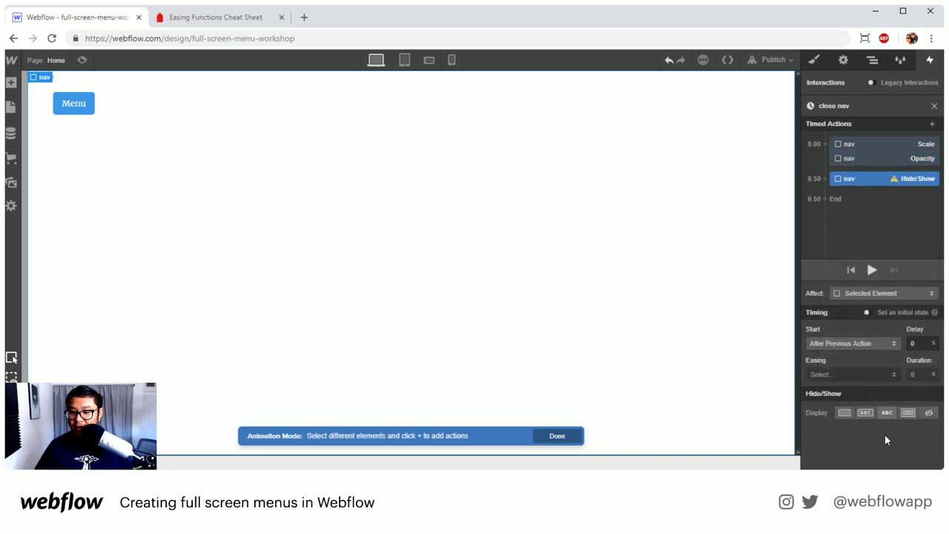
left_click(928, 412)
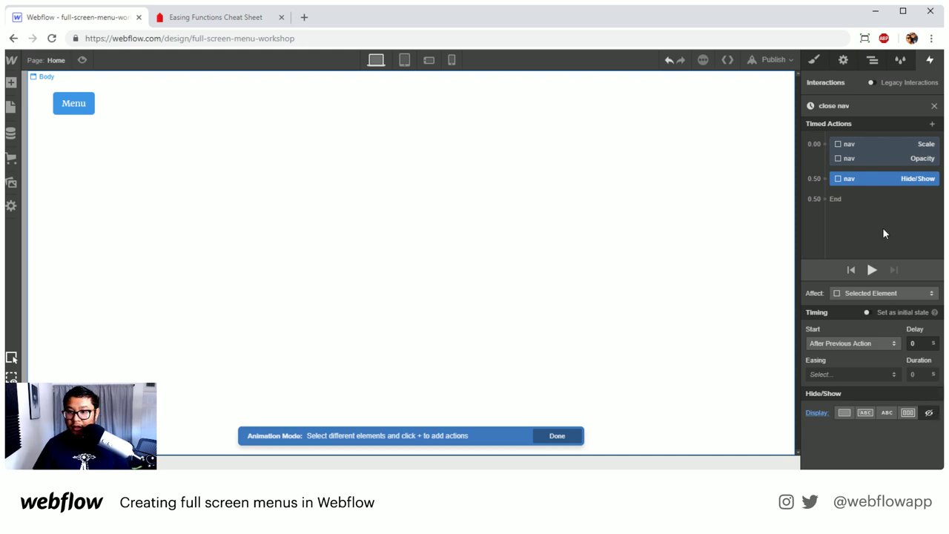
left_click(882, 226)
left_click(865, 144)
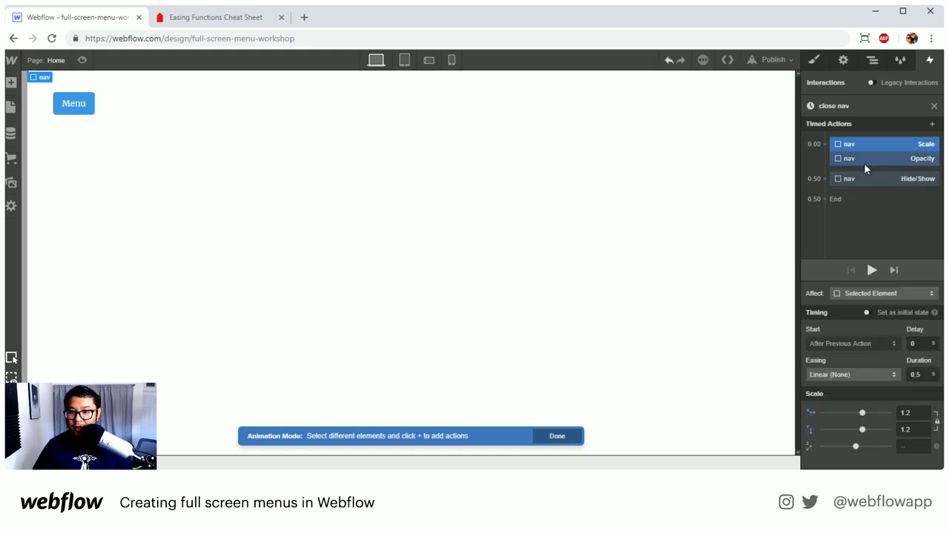
left_click(861, 159)
left_click(860, 145)
left_click(863, 158)
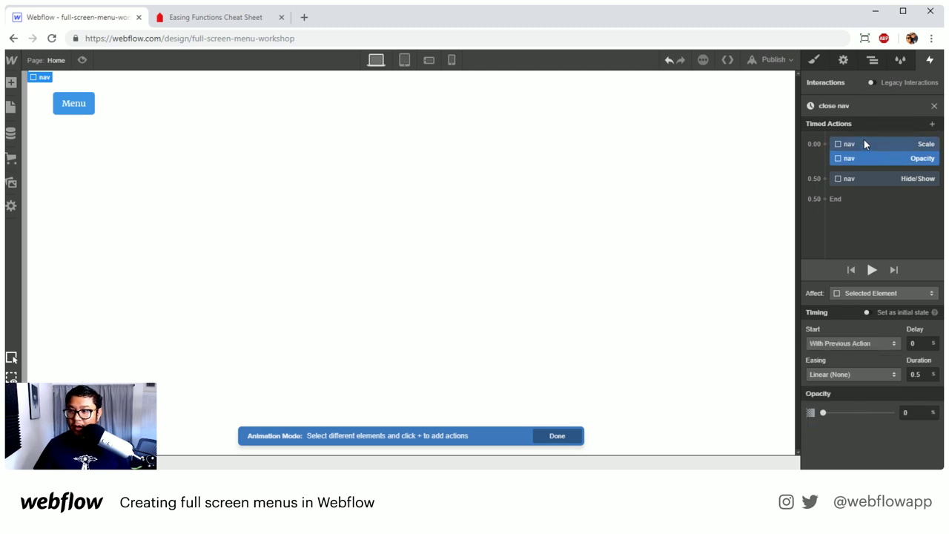
Give both the scale and opacity actions Out Cubic easing, then preview
left_click(863, 143, "shift")
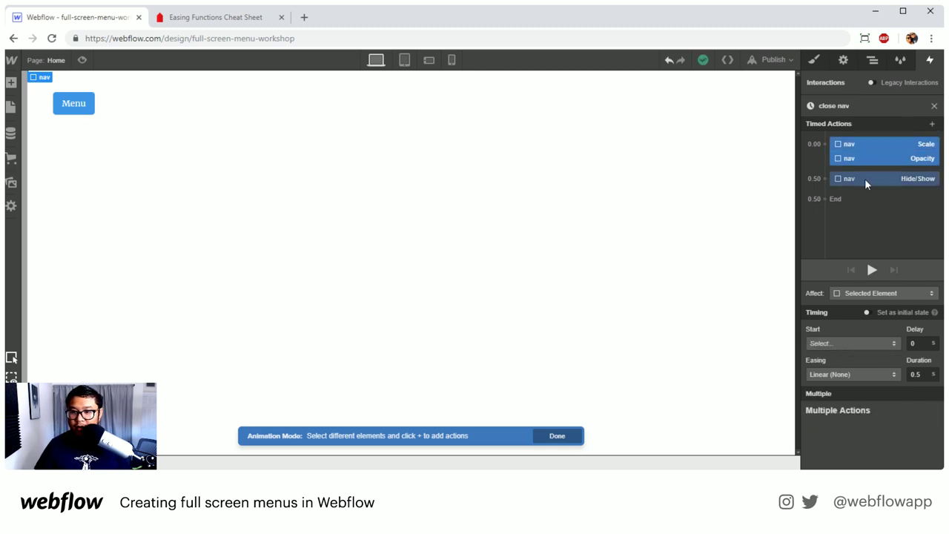
left_click(859, 374)
scroll(858, 355, "down", 1)
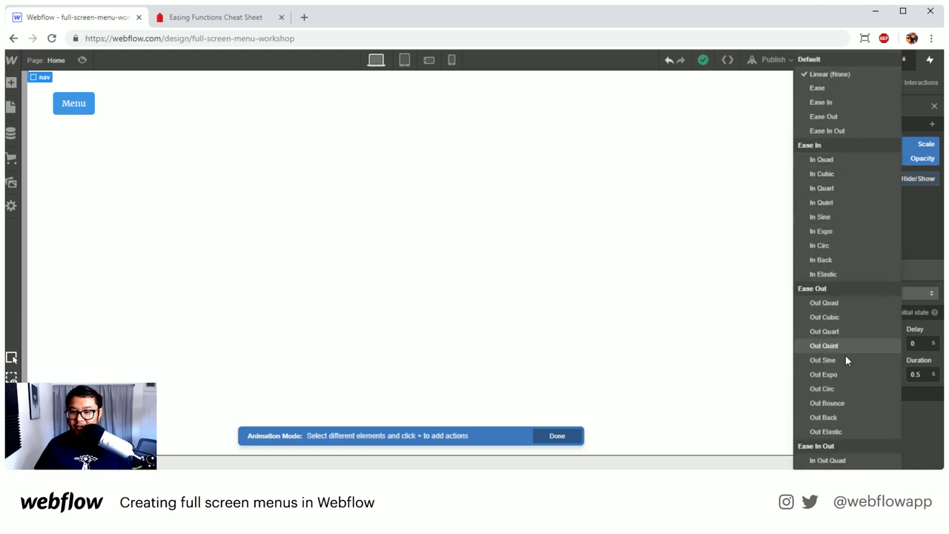
left_click(842, 316)
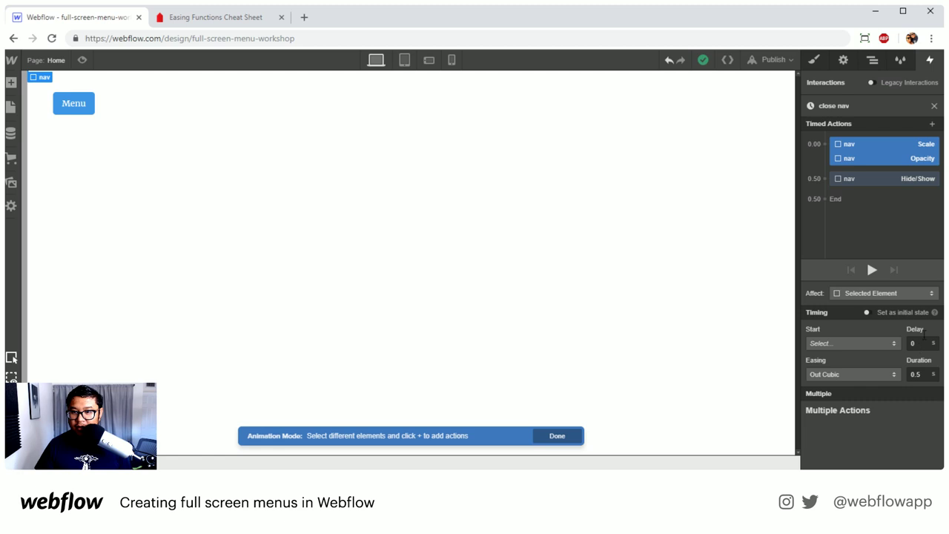
left_click(933, 106)
left_click(85, 61)
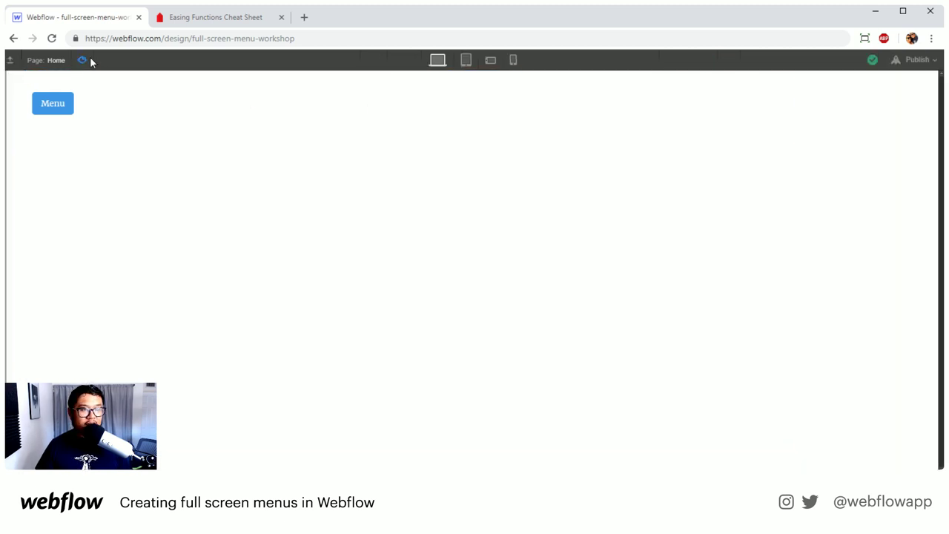
Open and close the menu overlay several times in preview, then exit preview
left_click(49, 102)
left_click(49, 108)
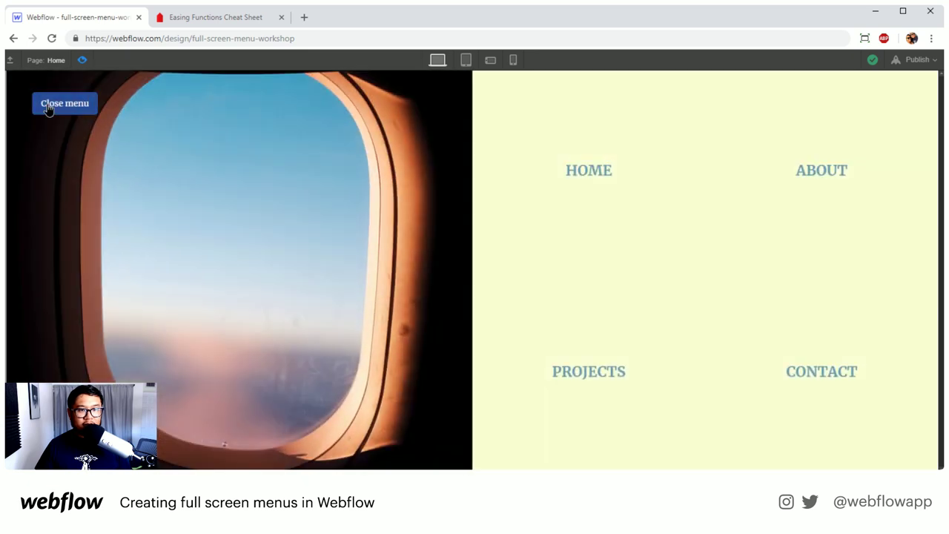
left_click(48, 108)
left_click(48, 108)
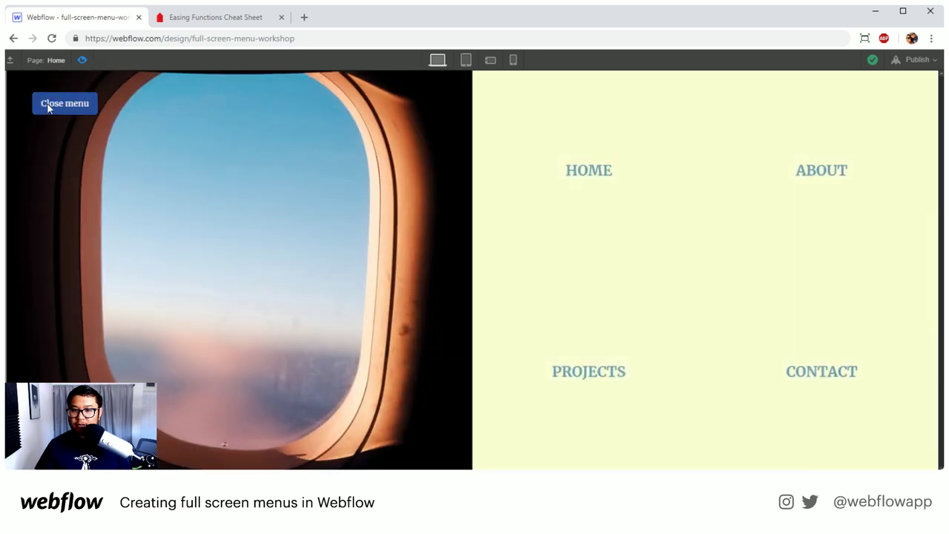
left_click(49, 108)
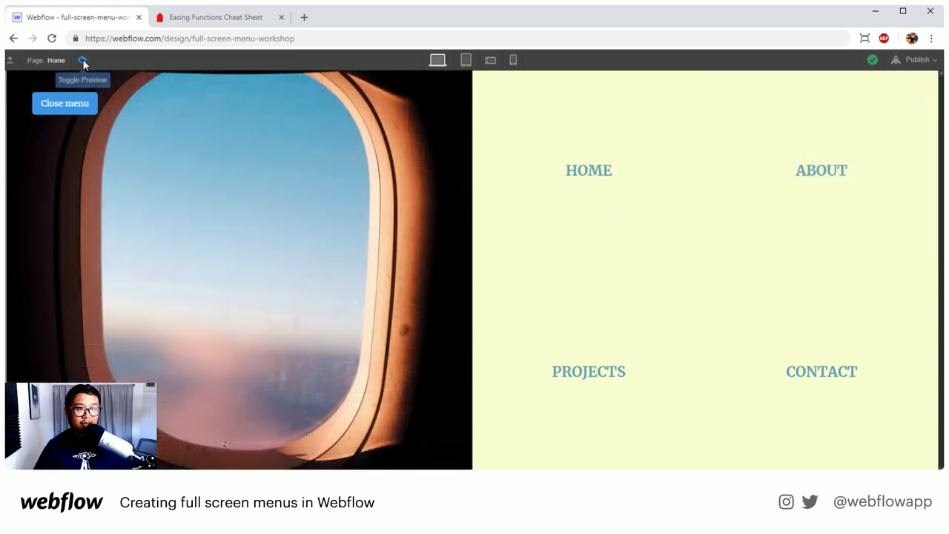
left_click(83, 60)
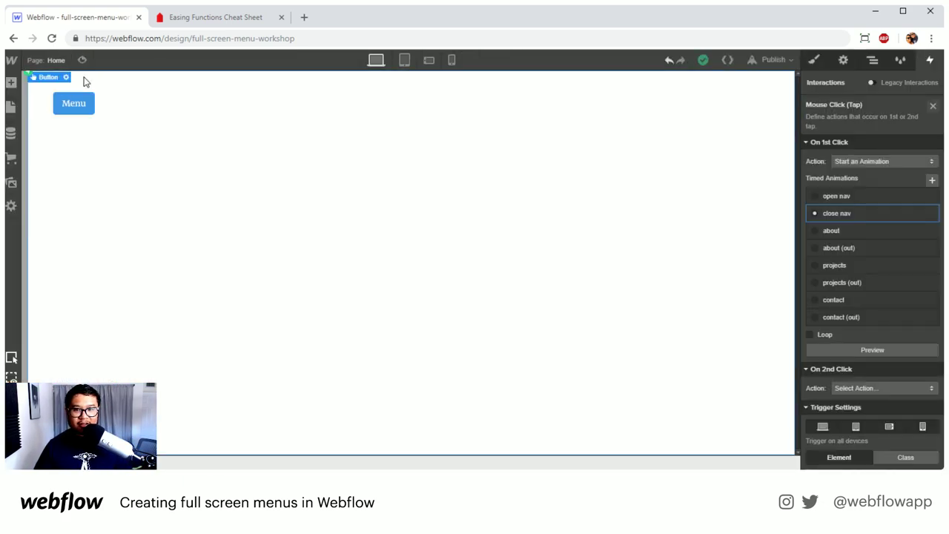
Show the Navigator and select the picture wrapper
left_click(872, 60)
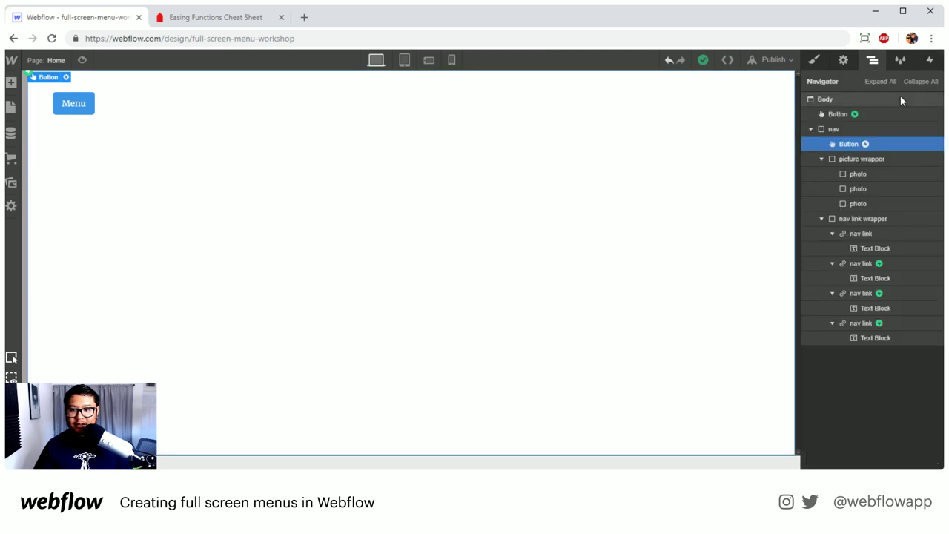
left_click(821, 161)
left_click(837, 158)
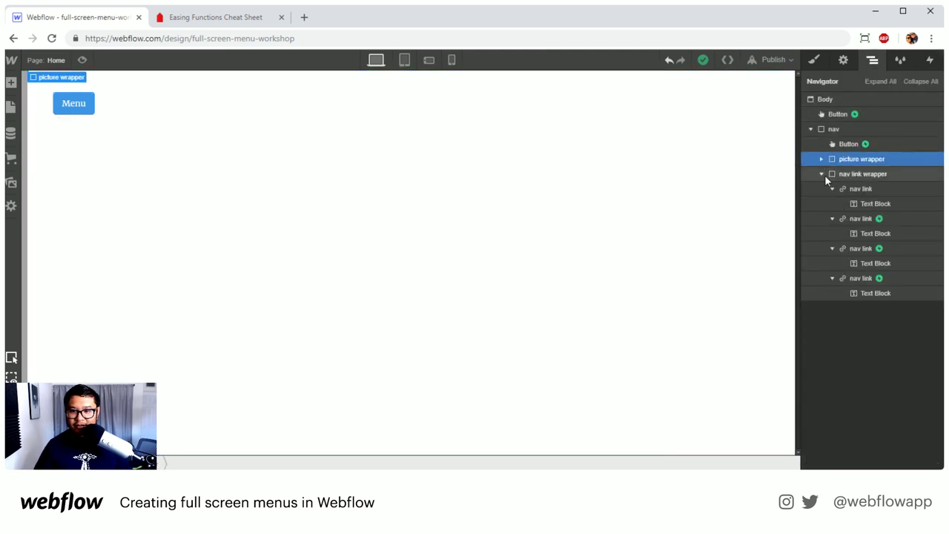
Set Display to none on both the picture wrapper and the nav link wrapper
left_click(822, 174)
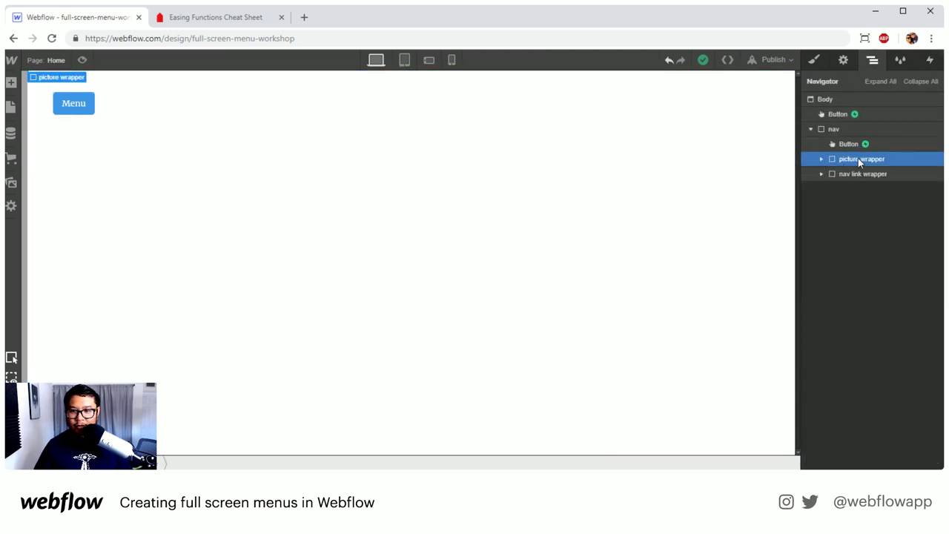
left_click(815, 61)
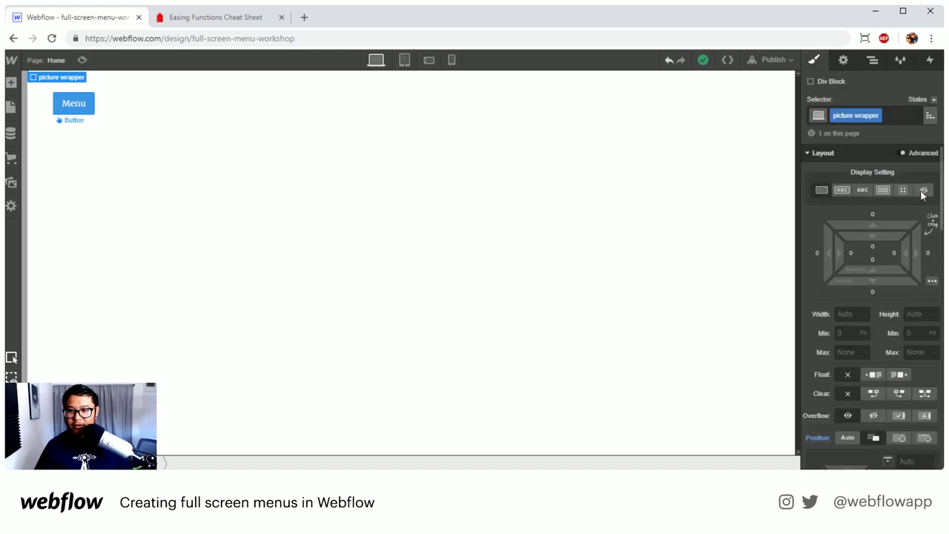
left_click(923, 192)
left_click(871, 60)
left_click(862, 173)
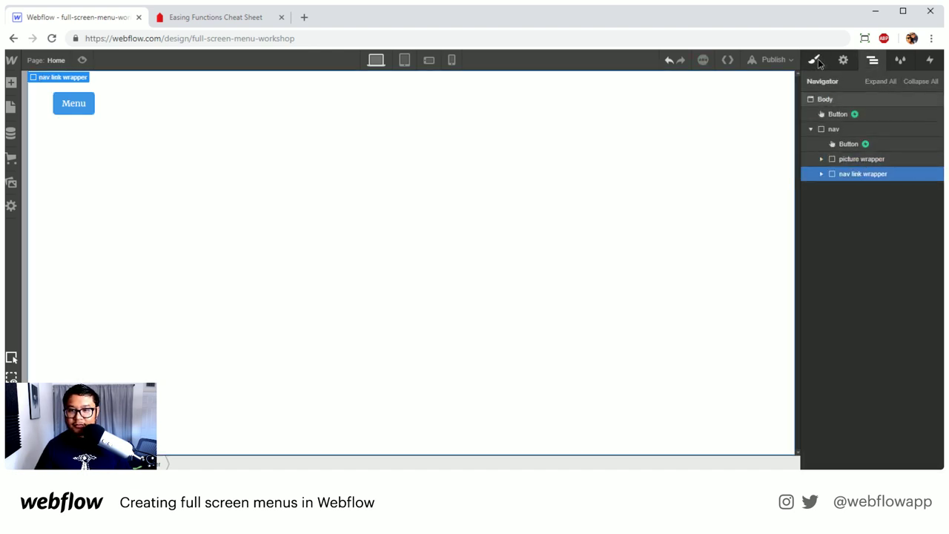
left_click(815, 60)
left_click(923, 191)
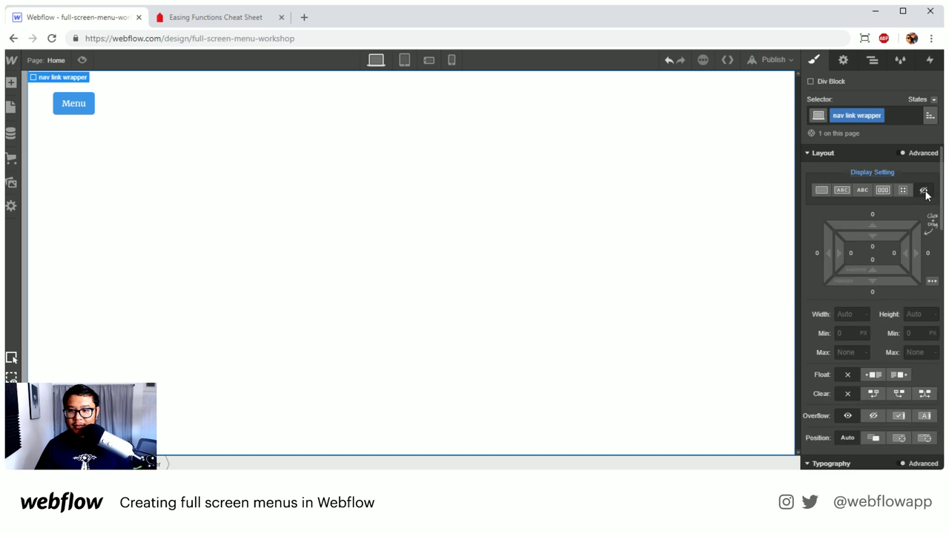
left_click(872, 60)
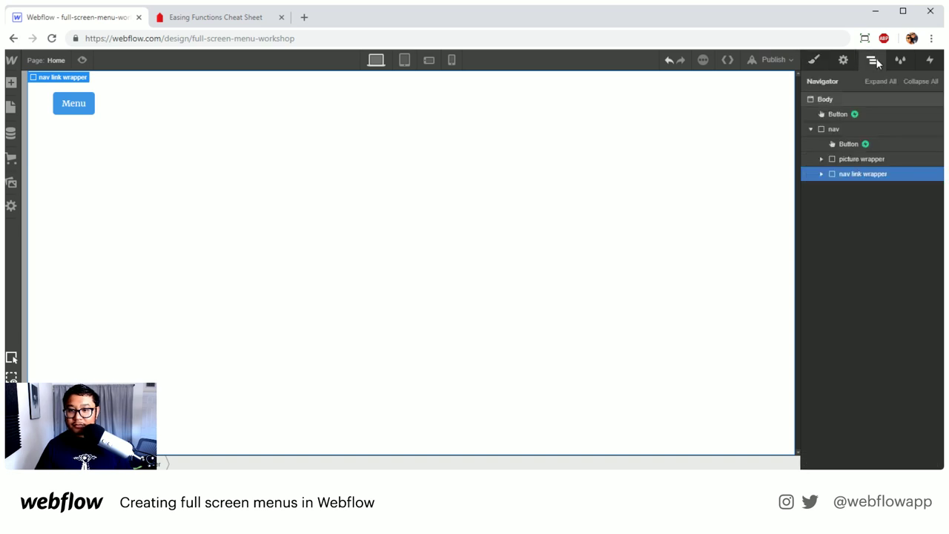
Set the nav element's Display to flex
left_click(839, 129)
key("s")
left_click(883, 191)
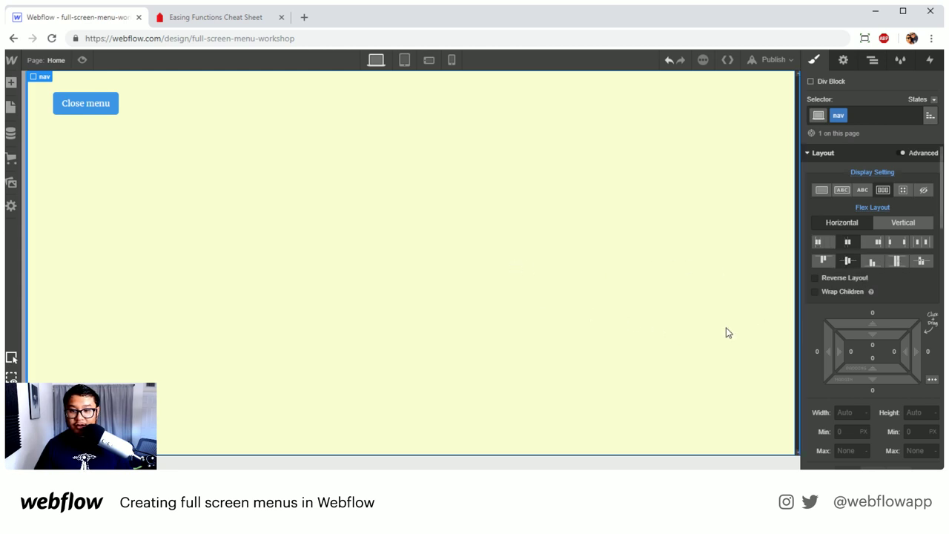
Add a Search form element from the Add panel into the nav overlay
key("a")
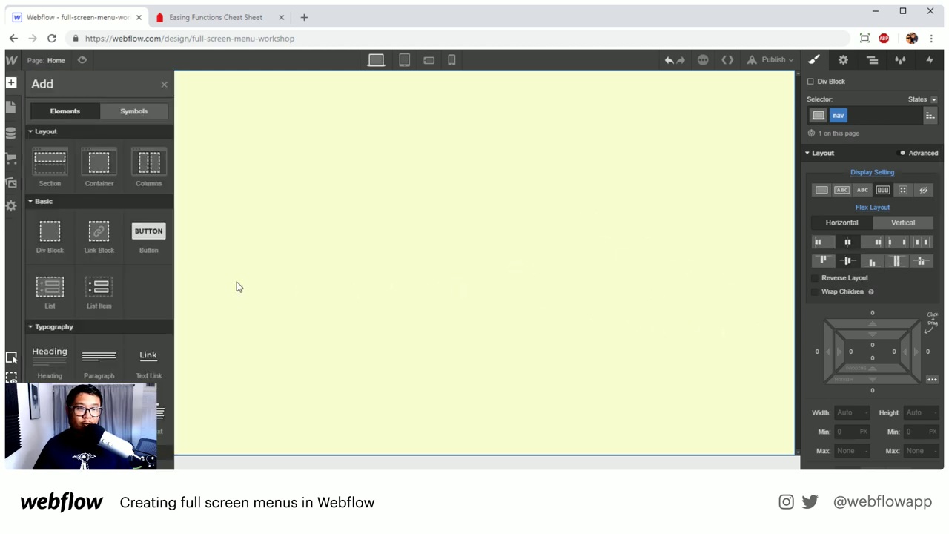
scroll(120, 321, "down", 5)
scroll(119, 321, "down", 3)
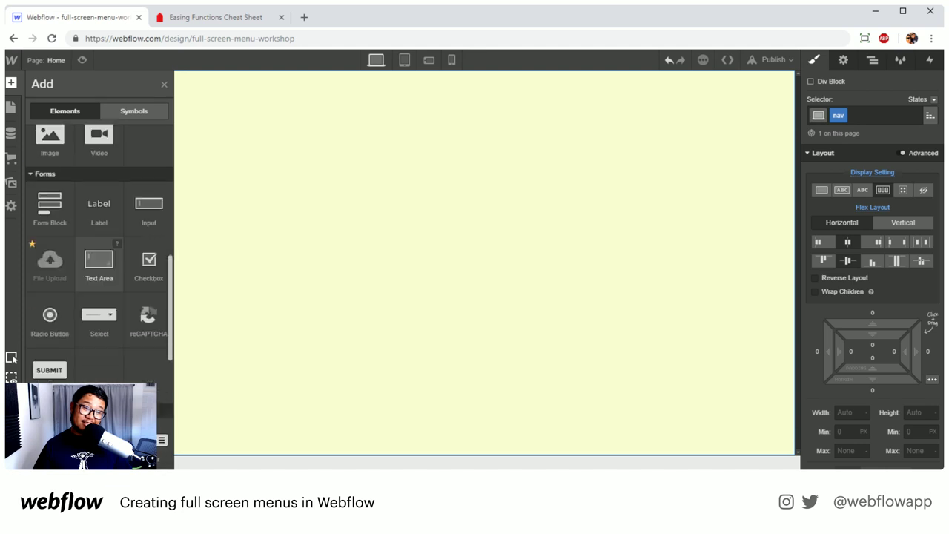
scroll(98, 259, "down", 3)
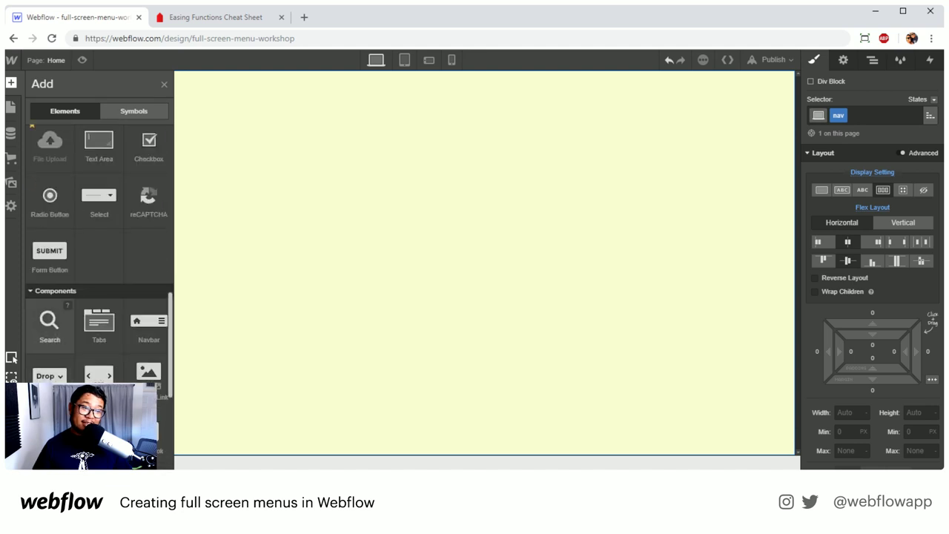
left_click_drag(50, 325, 387, 265)
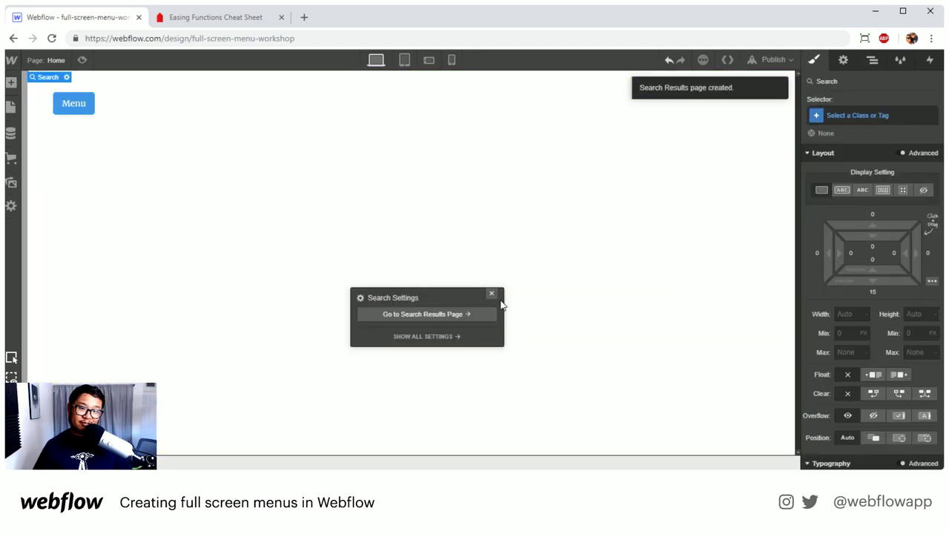
Select the nav container and set its Display to Flex
left_click(396, 275)
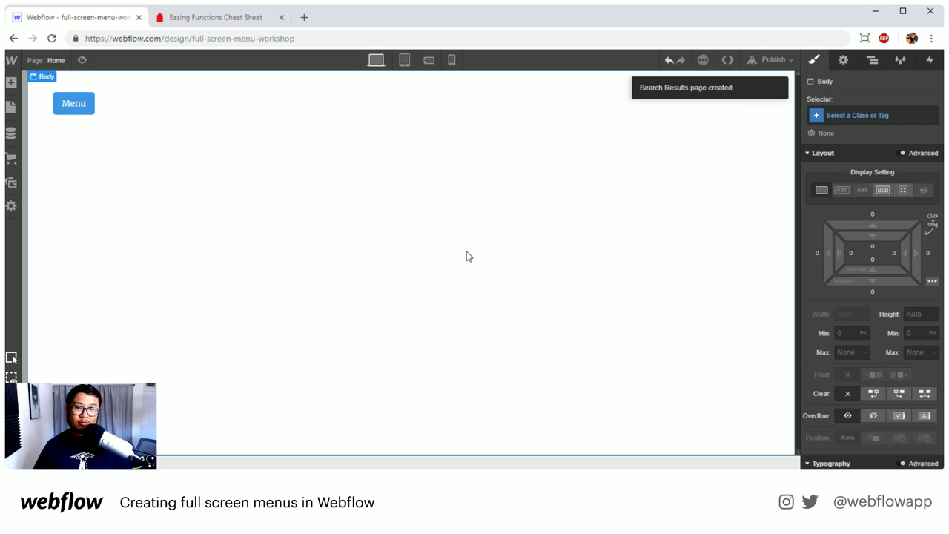
left_click(872, 60)
left_click(849, 159)
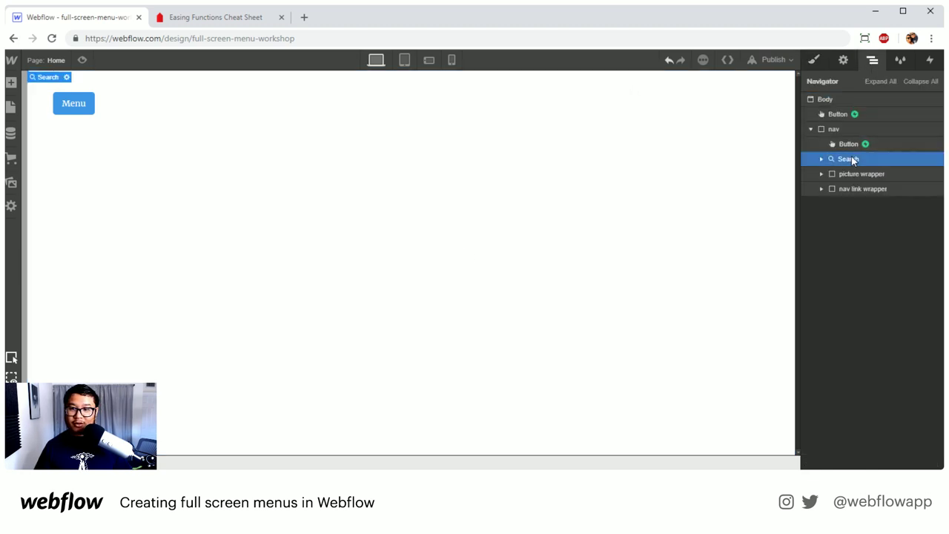
left_click(833, 131)
key("s")
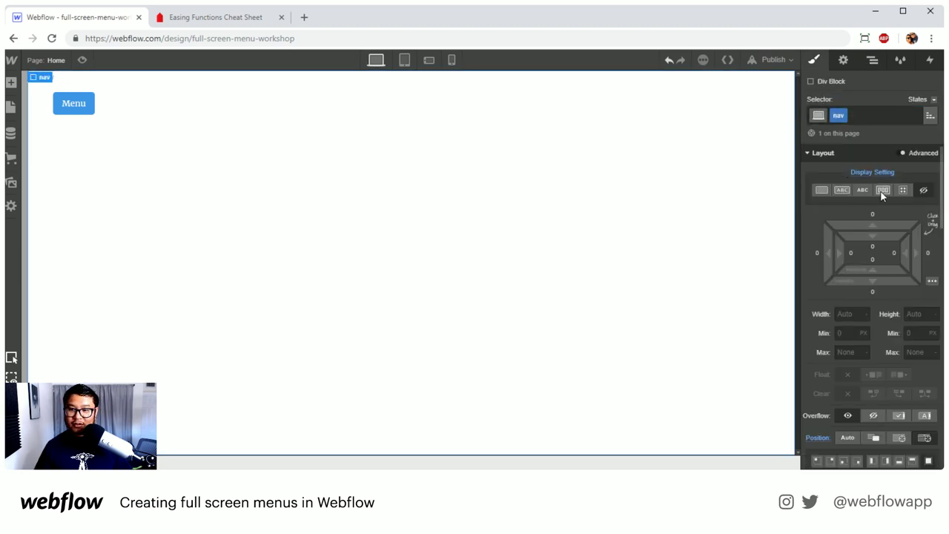
left_click(883, 190)
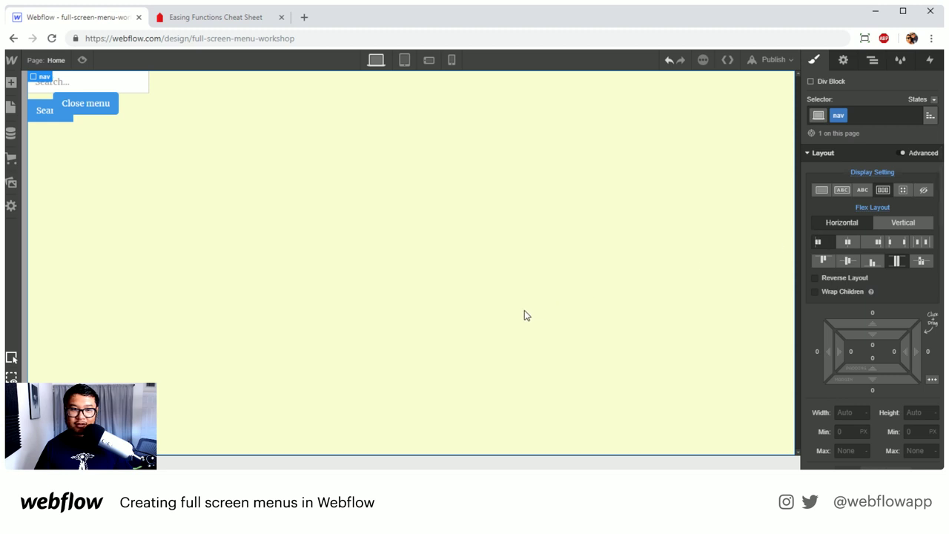
Centre the nav's content with justify Center and align Center
left_click(871, 60)
left_click(856, 165)
left_click(857, 129)
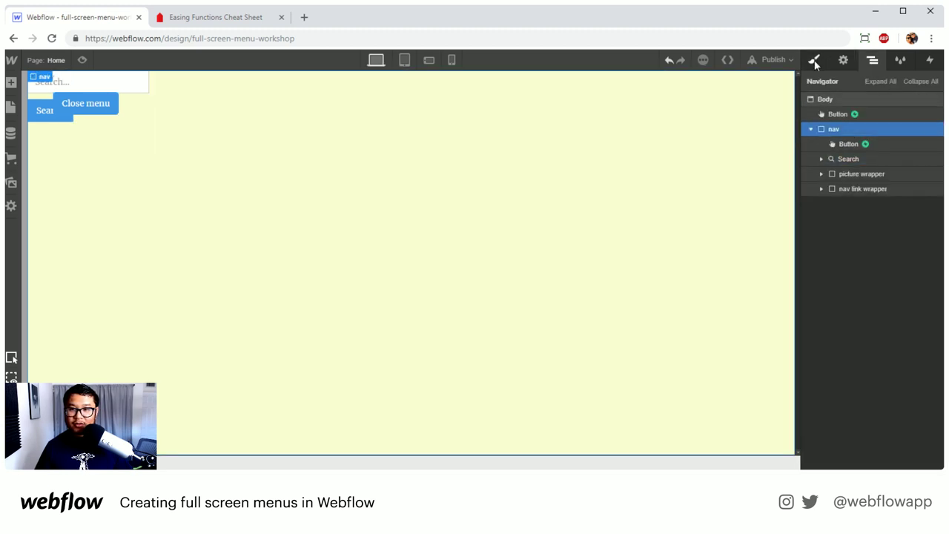
key("s")
left_click(847, 241)
left_click(848, 260)
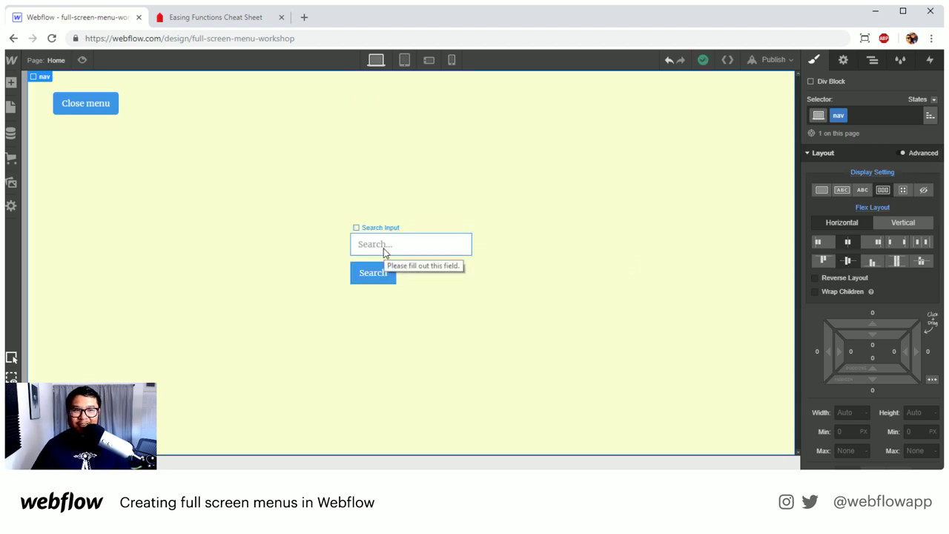
Load techcrunch.com in the second Chrome tab
left_click(239, 22)
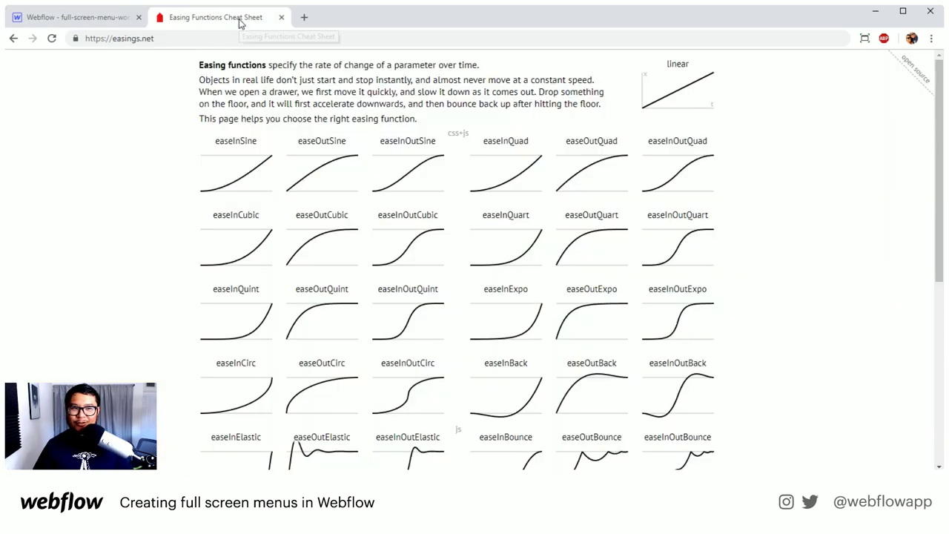
left_click(235, 38)
type("techc")
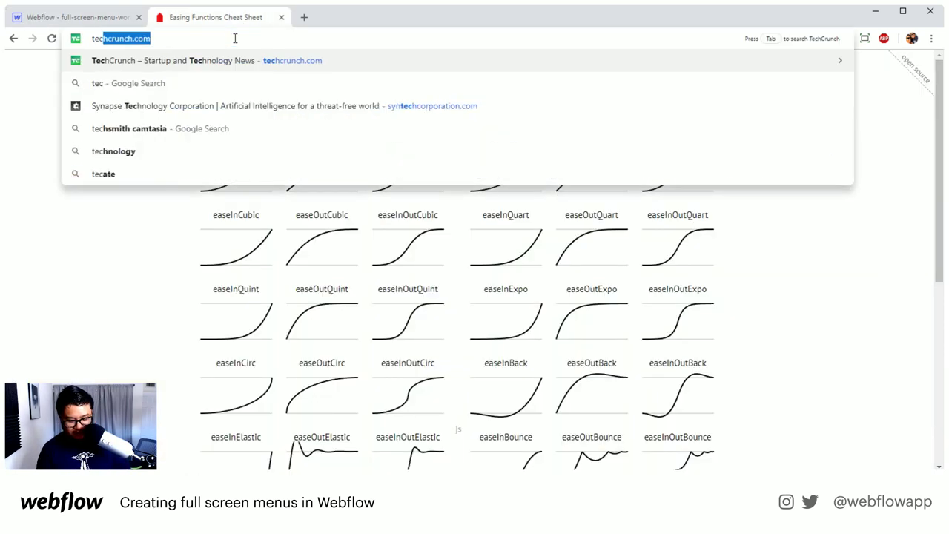
type("run")
key("Return")
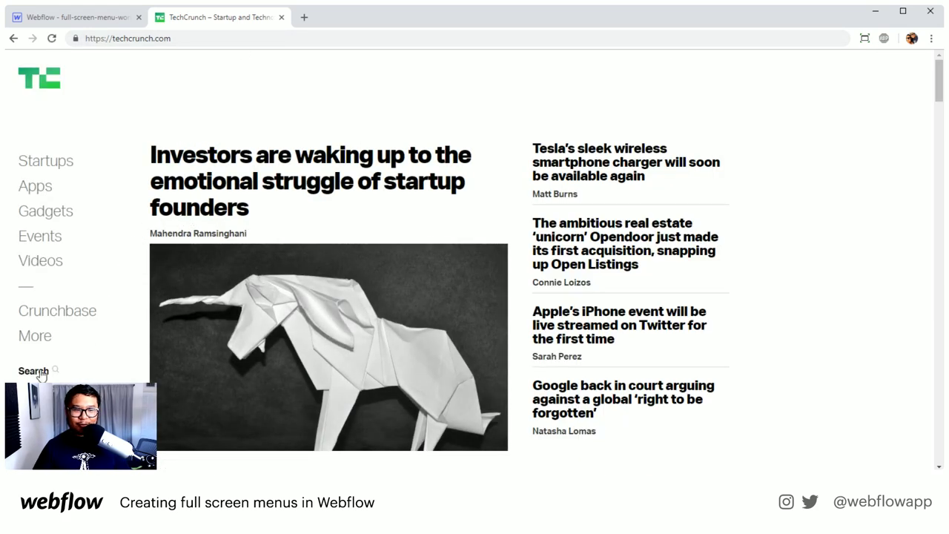
Try TechCrunch's full-screen search overlay with test text, then return to Webflow
left_click(40, 372)
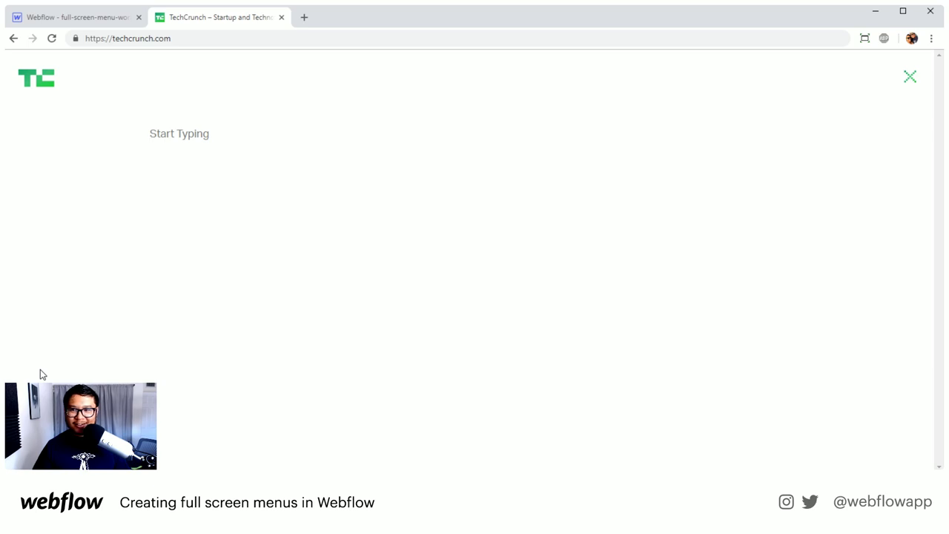
type("brtntrymtymyutmyuytu")
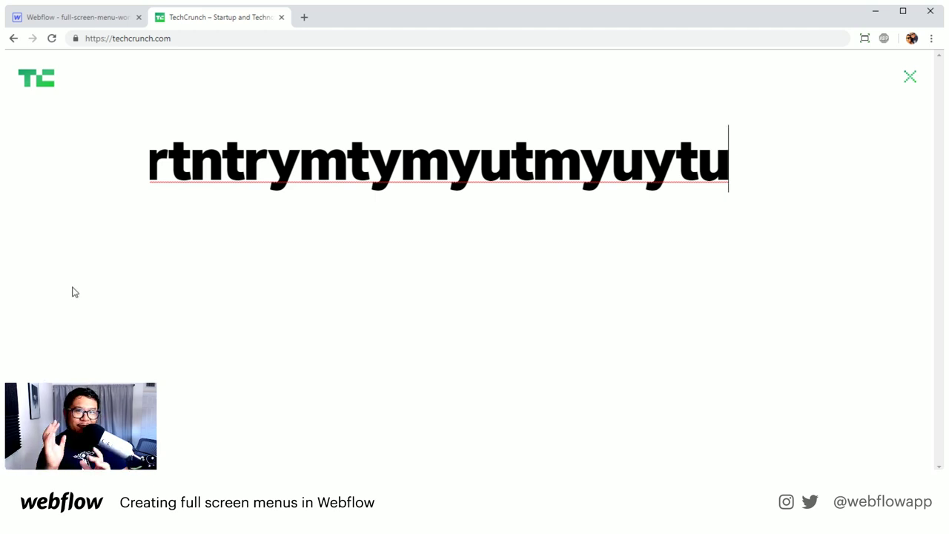
left_click(57, 17)
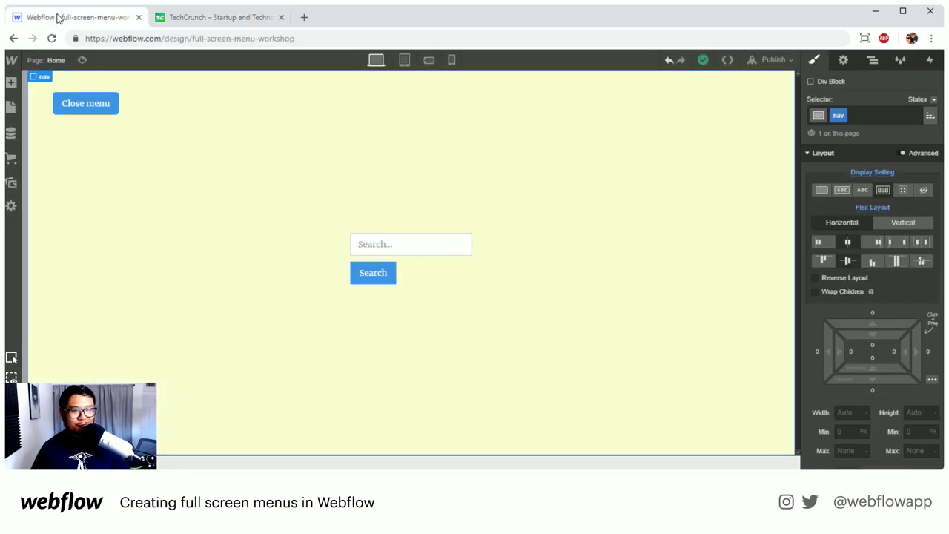
Make the search input's background colour transparent
left_click(405, 244)
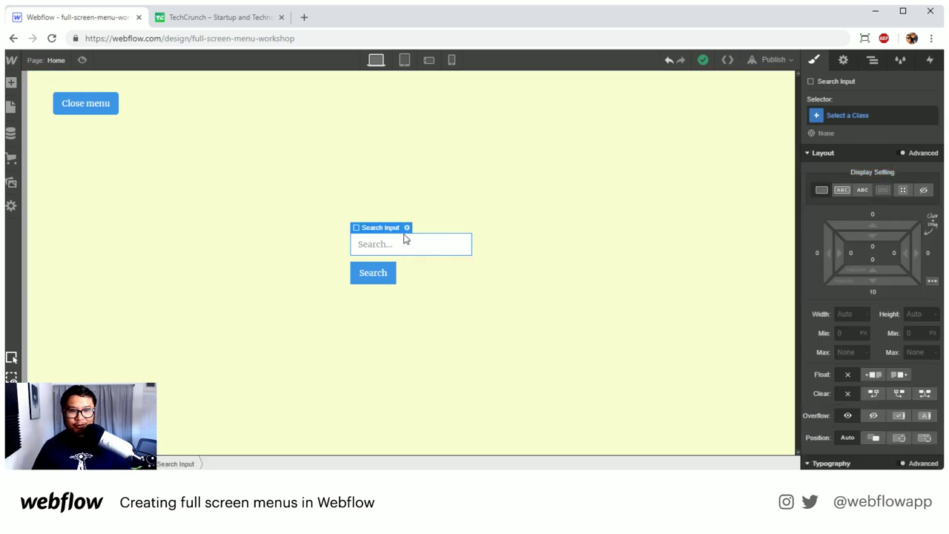
scroll(902, 357, "down", 8)
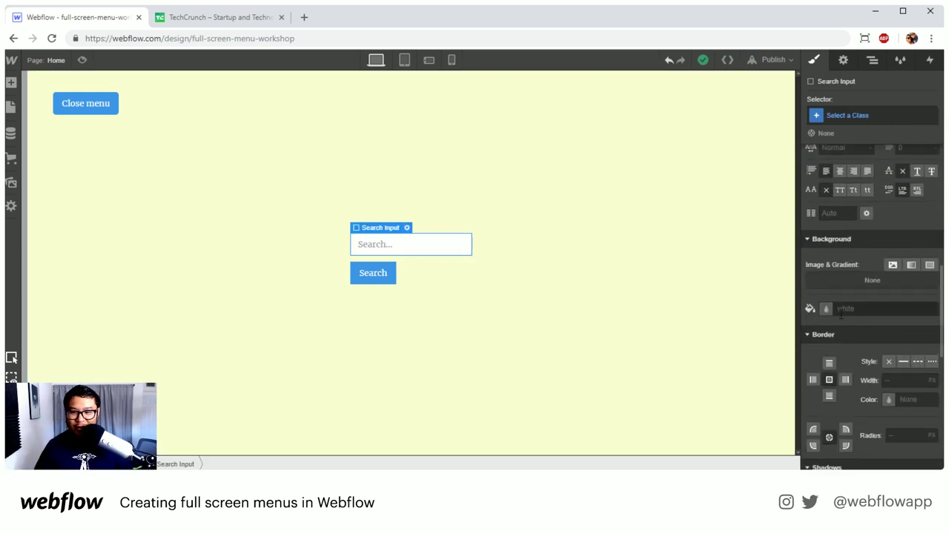
left_click(828, 309)
left_click(828, 309)
left_click(817, 264)
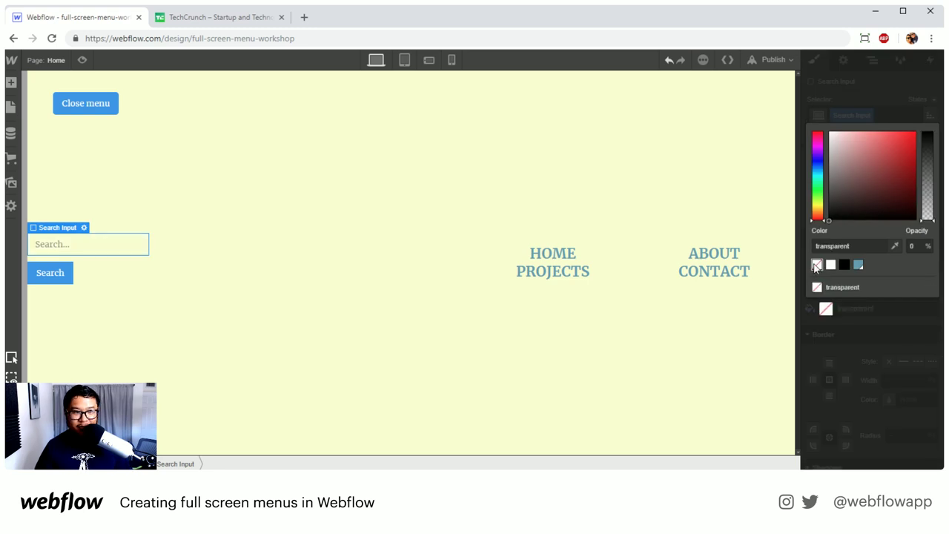
left_click(849, 148)
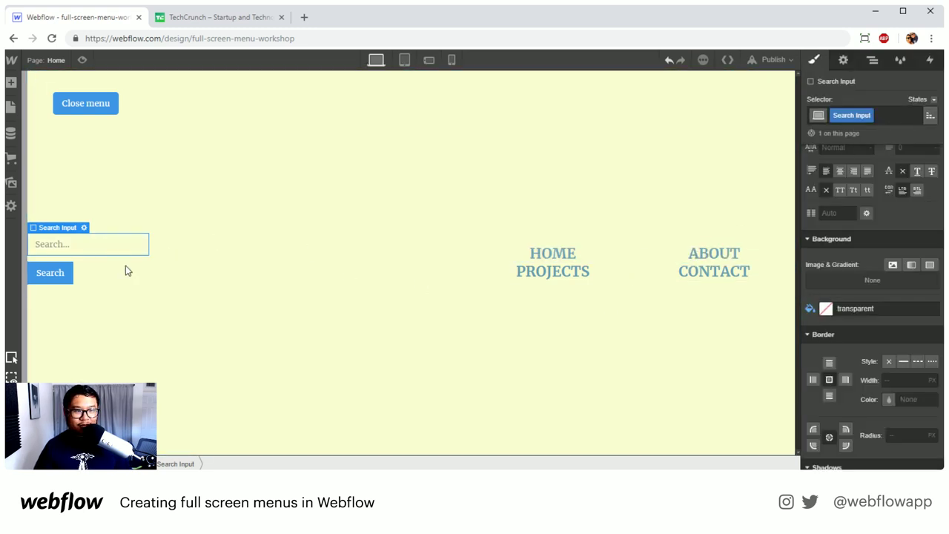
Hide the nav link wrapper by setting its Display to None
left_click(777, 203)
scroll(851, 250, "up", 3)
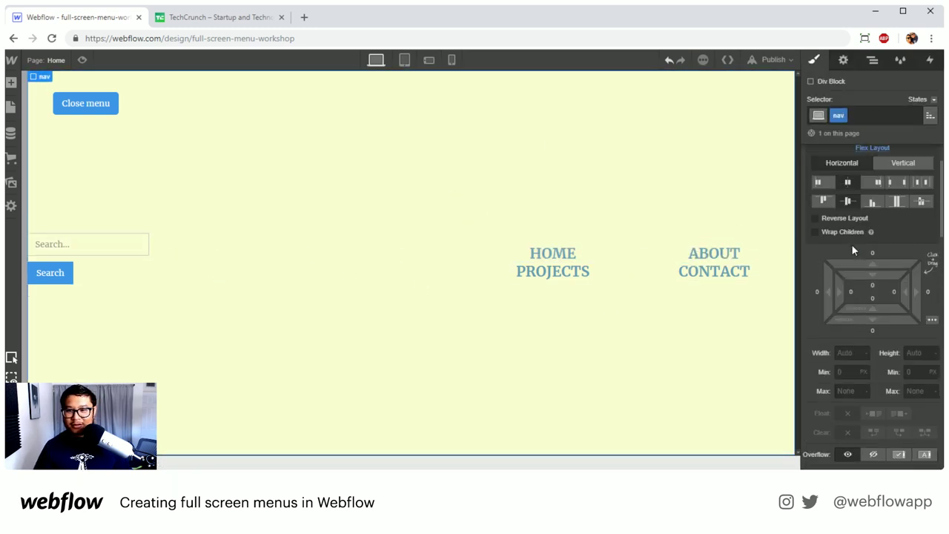
left_click(106, 243)
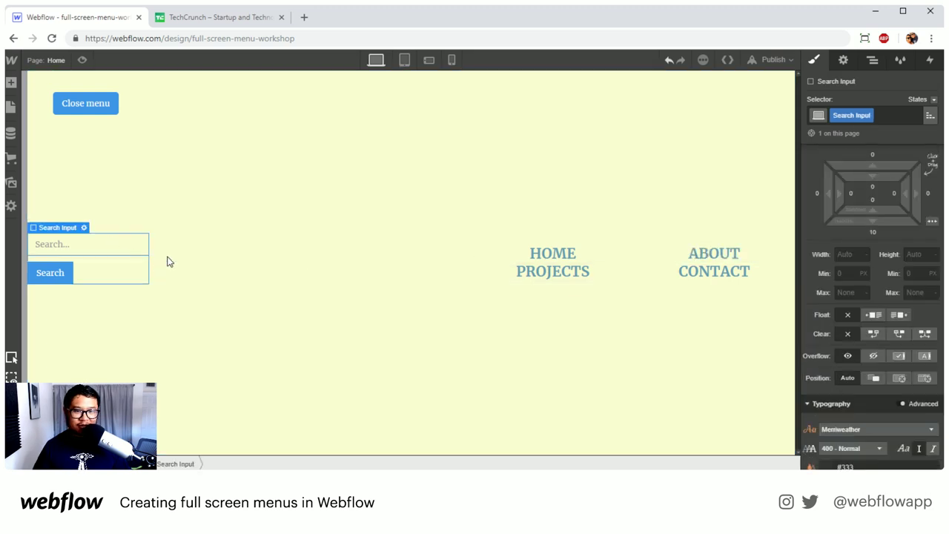
left_click(871, 60)
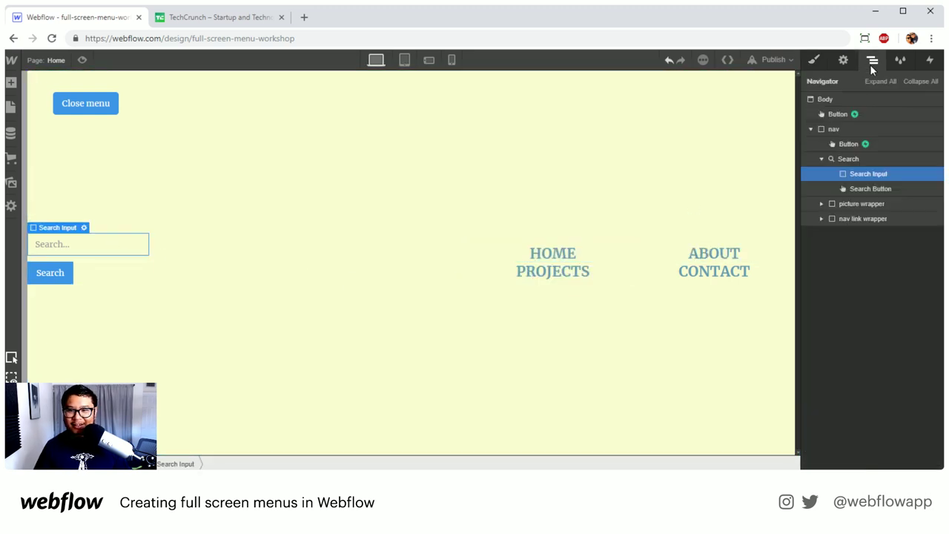
left_click(856, 205)
left_click(858, 221)
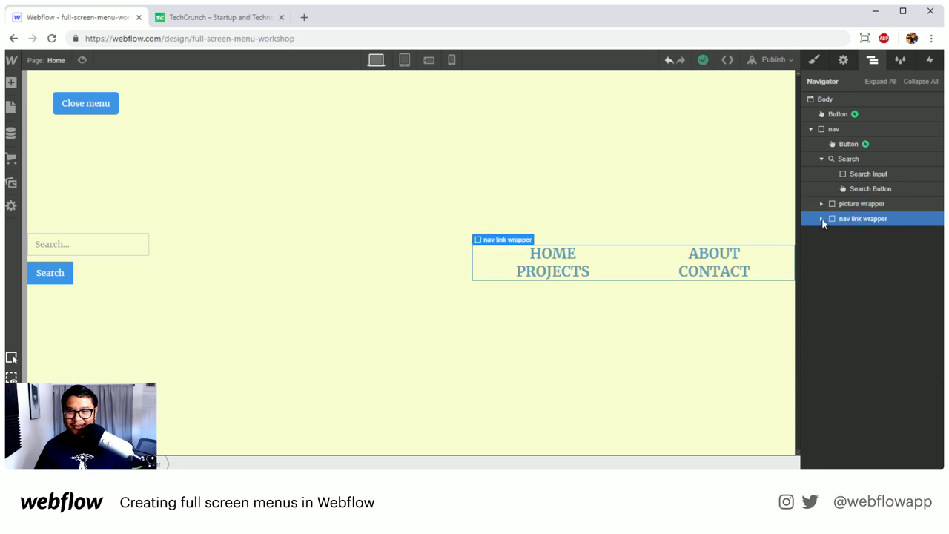
left_click(813, 60)
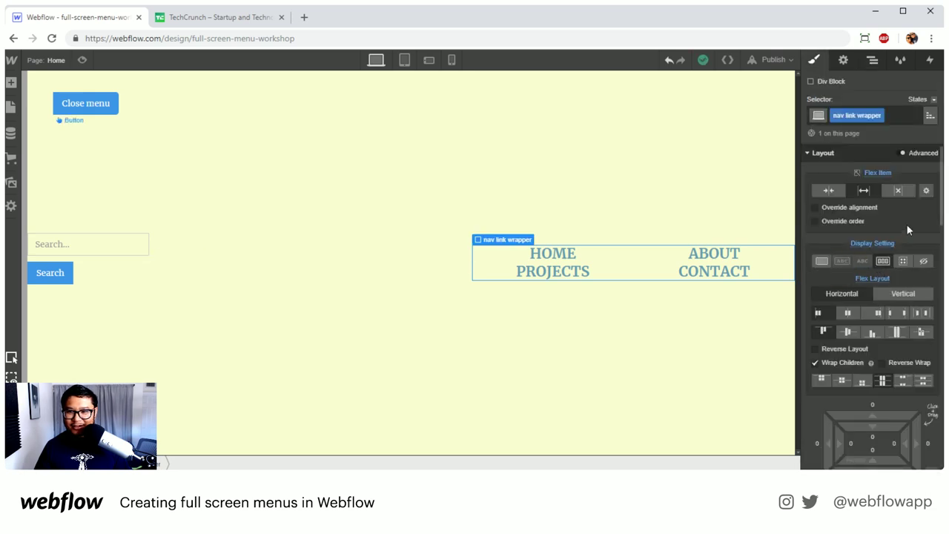
left_click(924, 261)
Review the search form and input against TechCrunch's search overlay
left_click(472, 254)
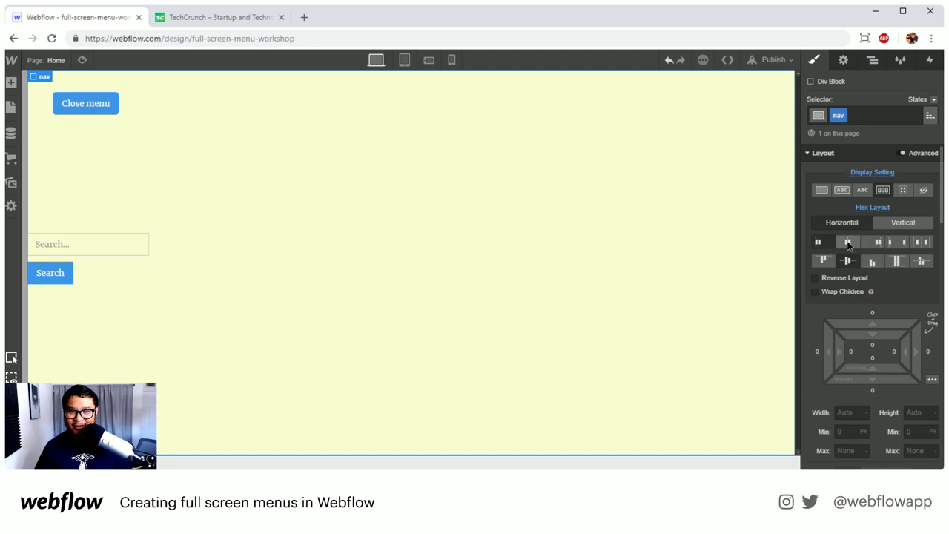
left_click(135, 268)
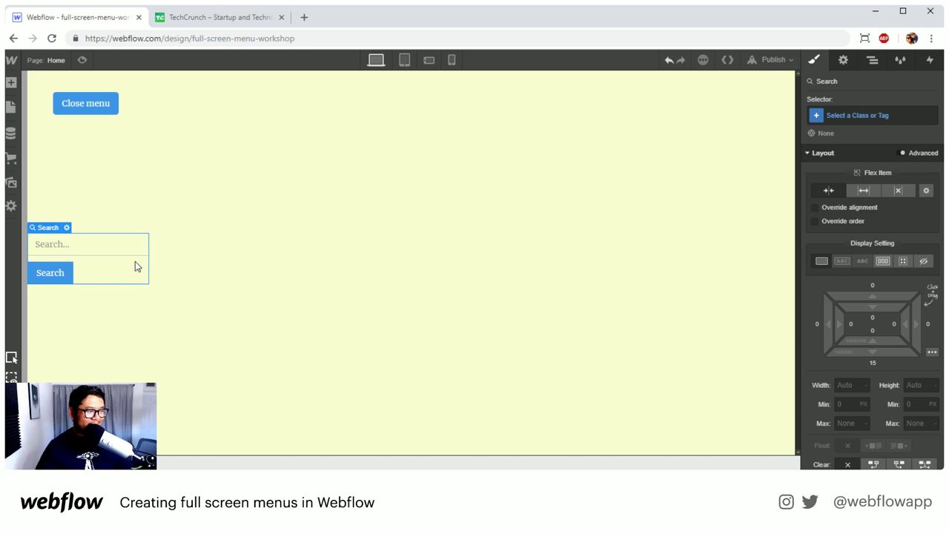
left_click(130, 251)
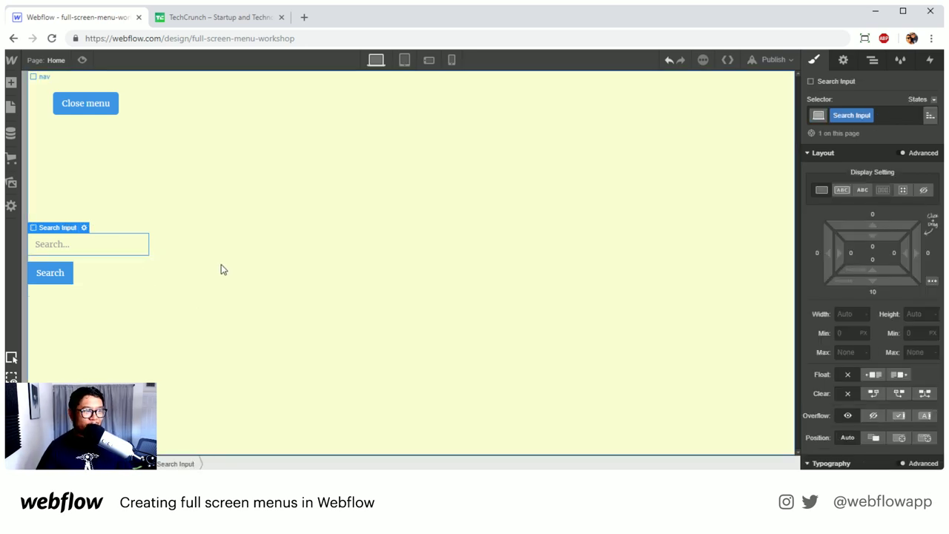
left_click(199, 24)
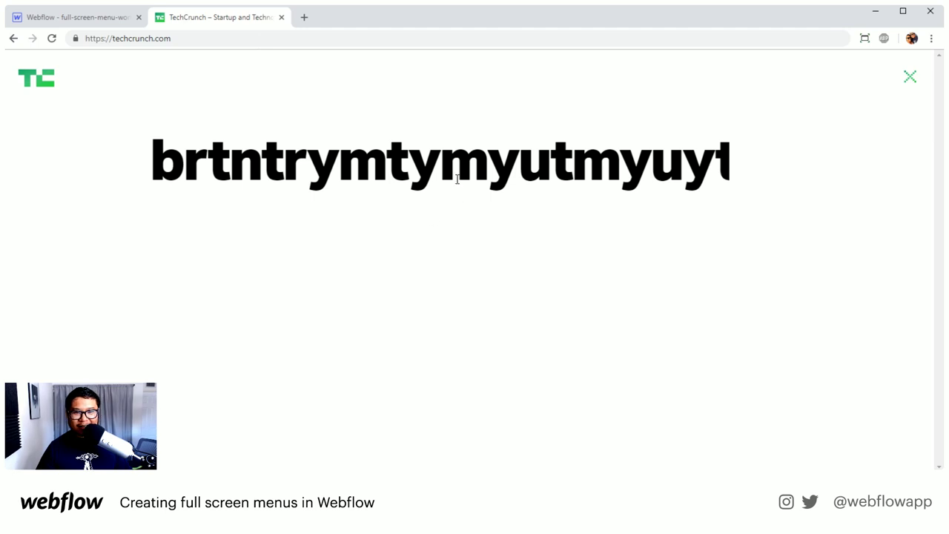
left_click(94, 16)
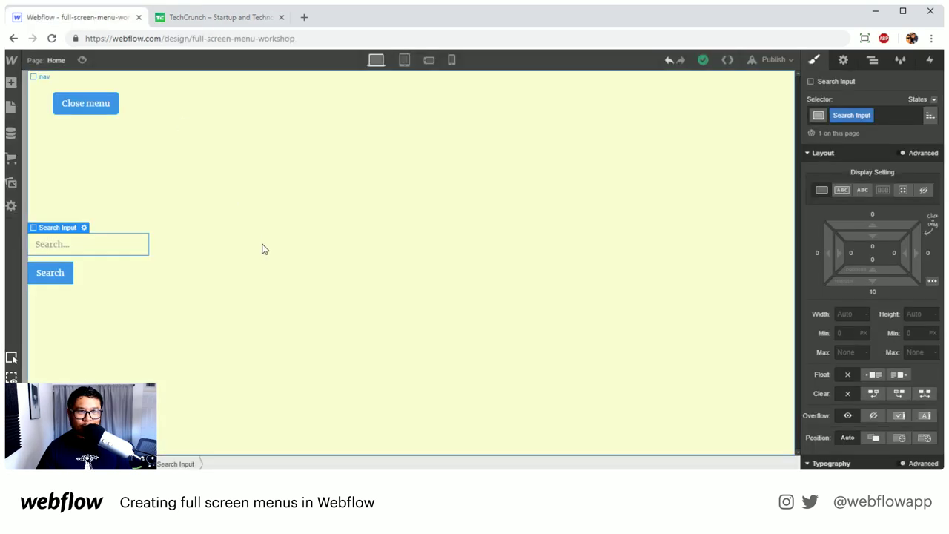
left_click(105, 271)
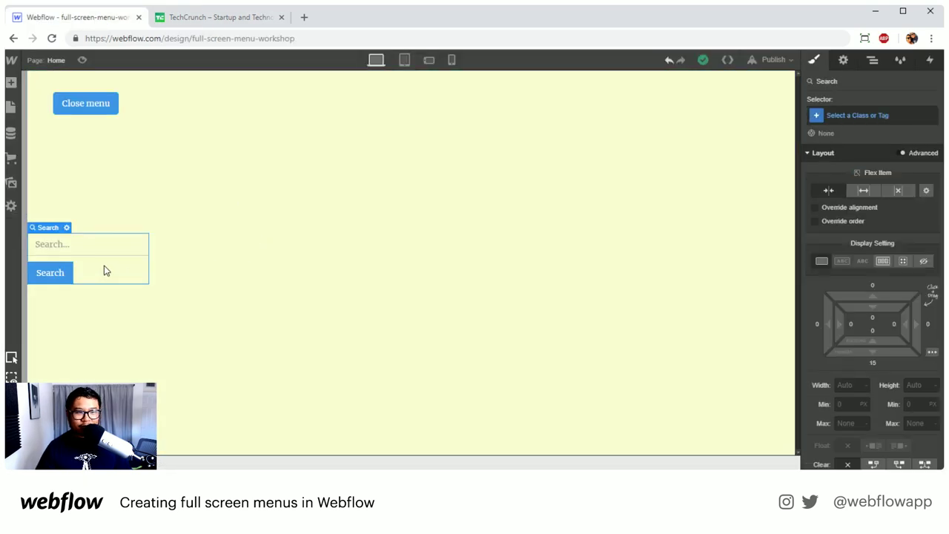